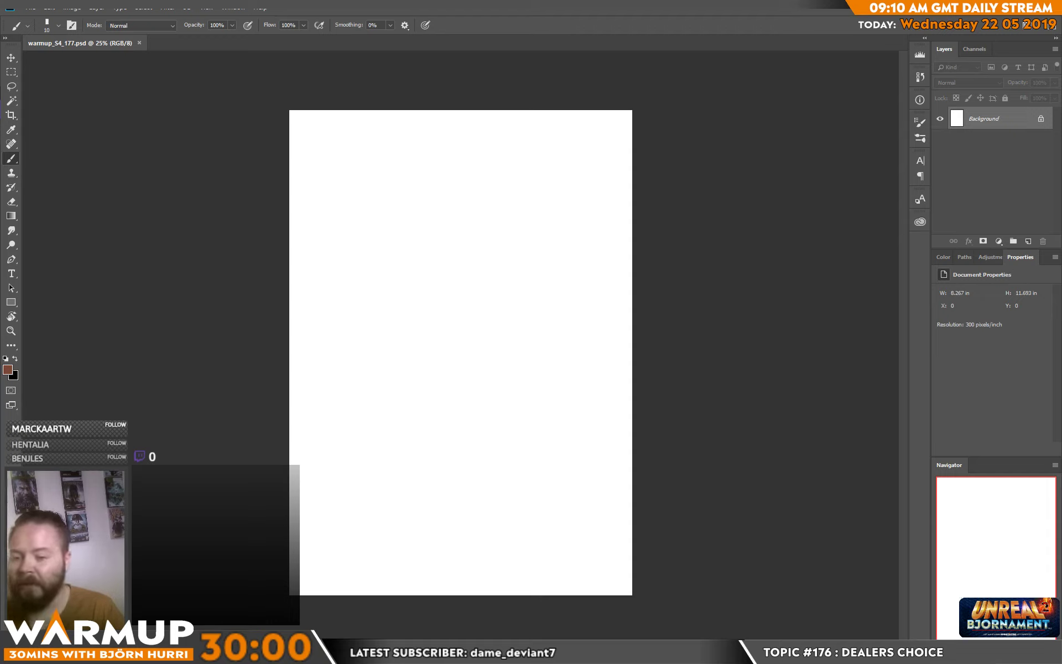
- Close the Navigator panel to free up workspace space
left_click(1053, 466)
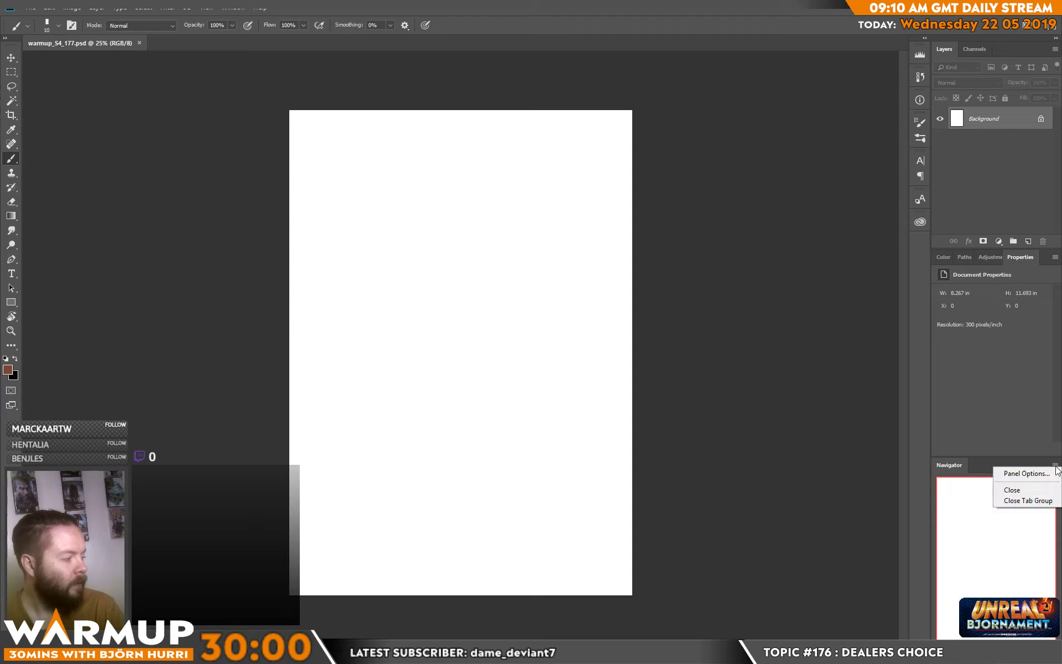
left_click(1024, 489)
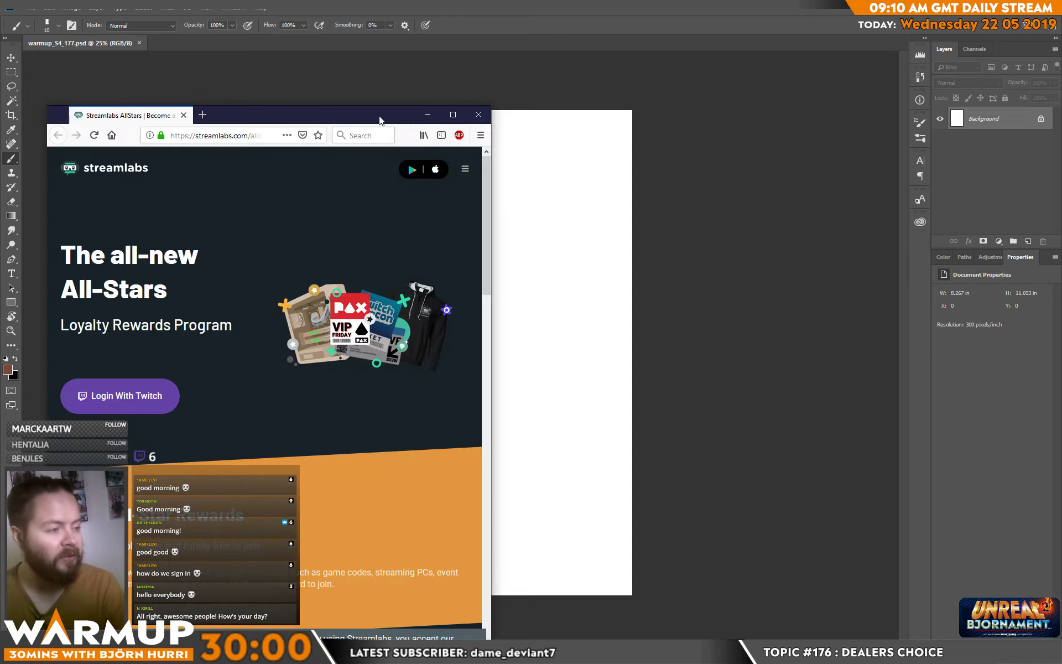
- Review the Streamlabs All-Stars loyalty rewards page in the browser, covering prizes, tiers and giveaways, and put the browser away
double_click(375, 117)
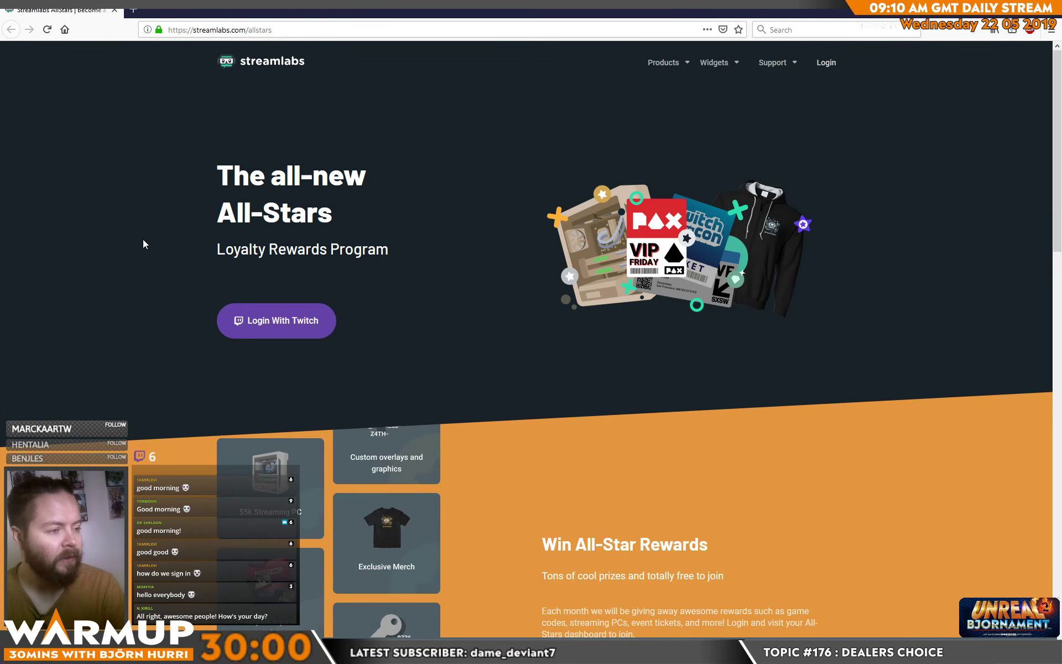
triple_click(275, 168)
double_click(299, 217)
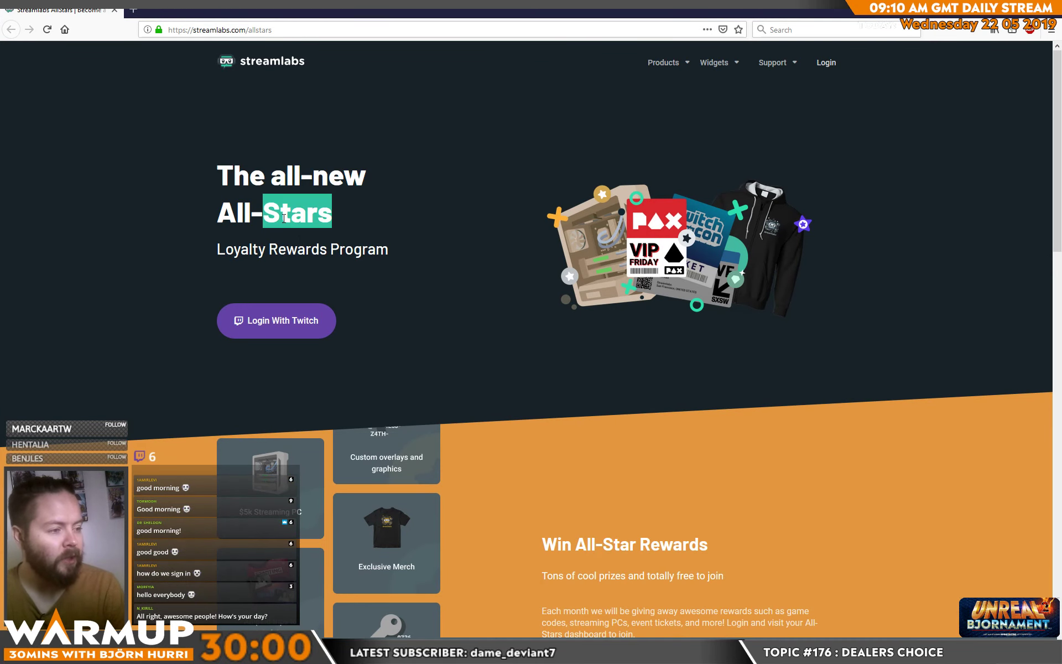
triple_click(299, 249)
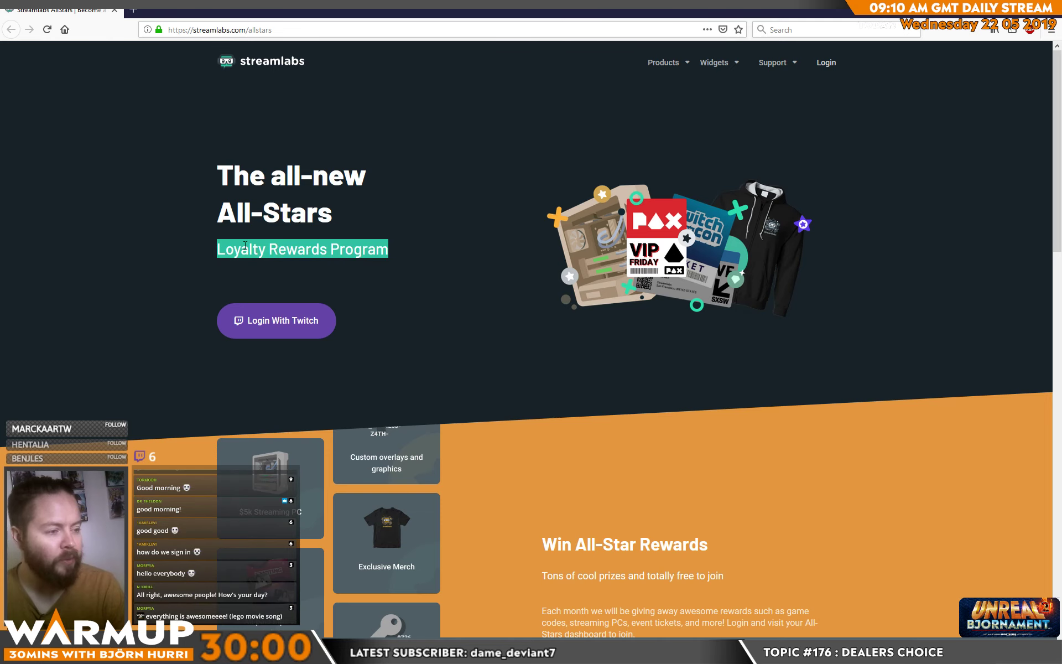
double_click(299, 249)
scroll(128, 411, "down", 5)
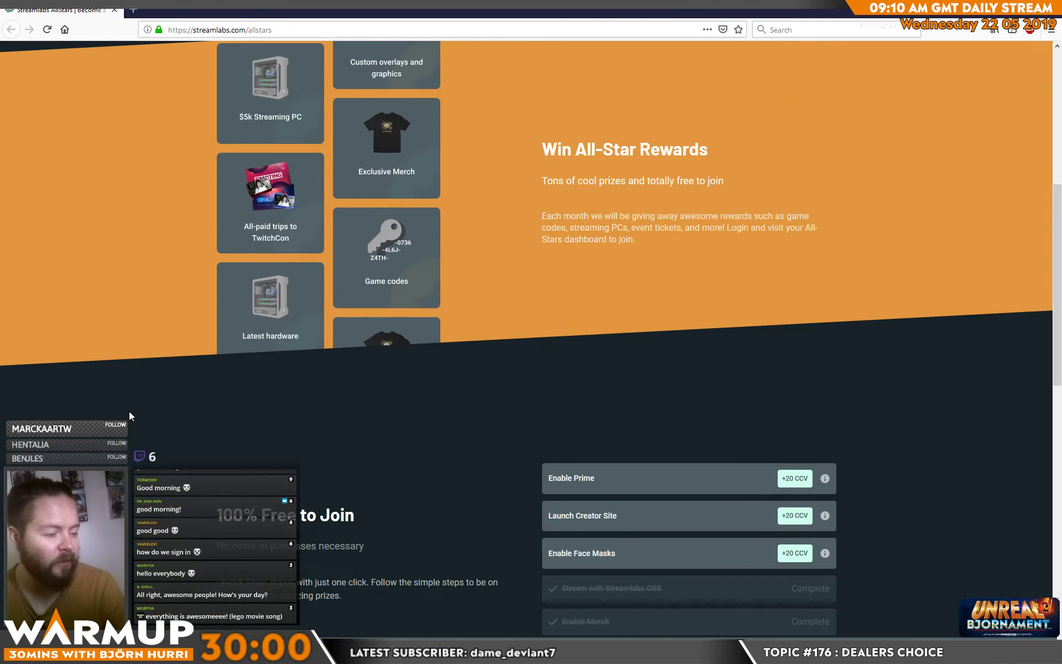
scroll(176, 348, "down", 5)
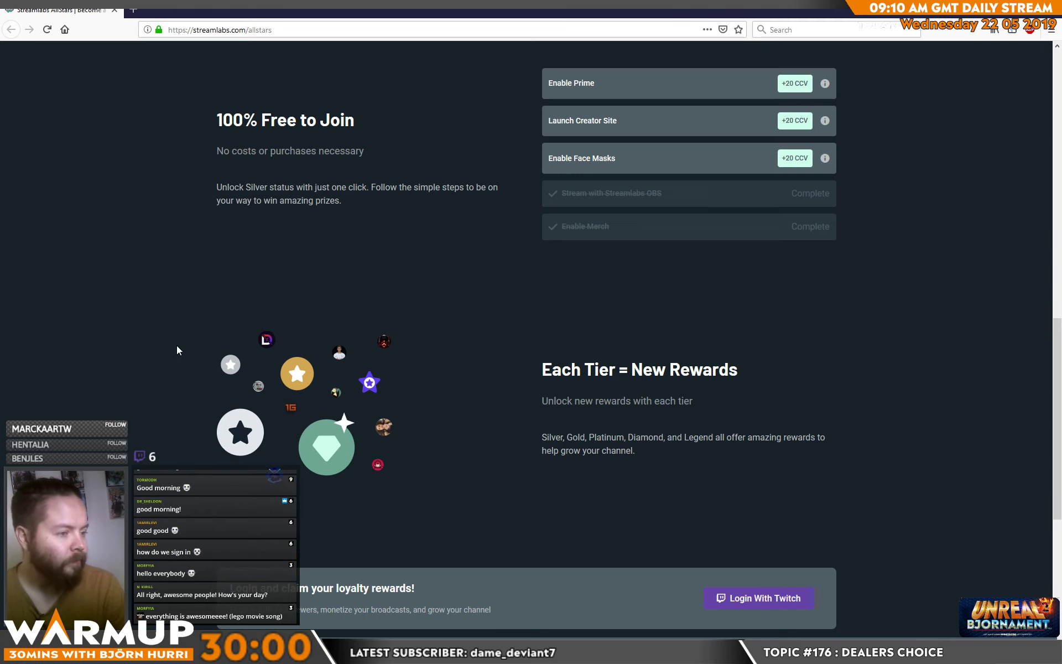
scroll(207, 311, "down", 5)
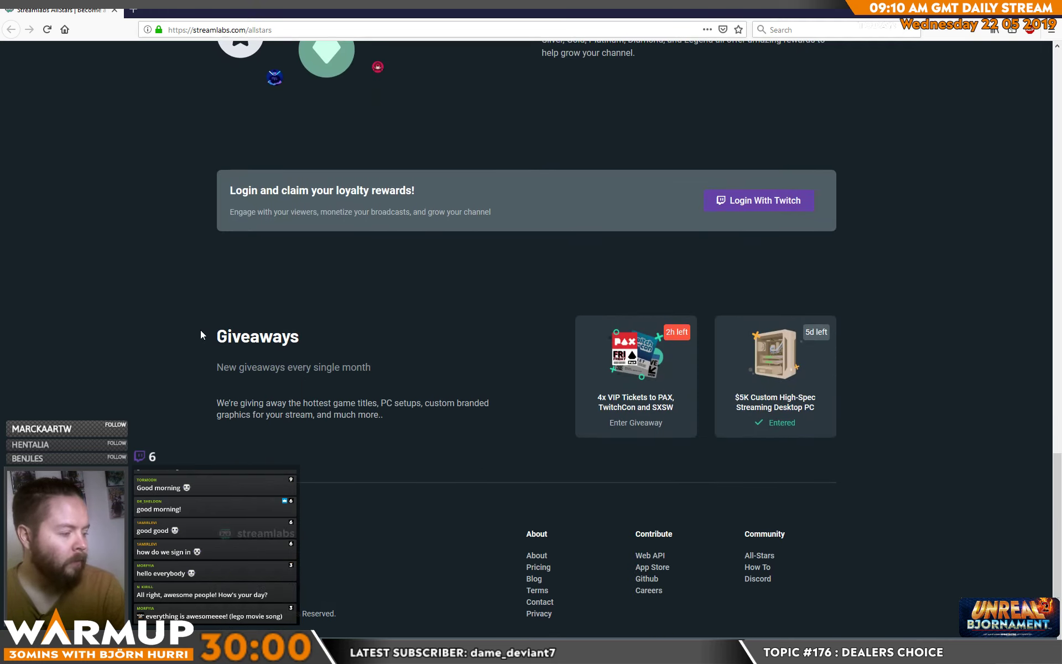
scroll(201, 332, "up", 15)
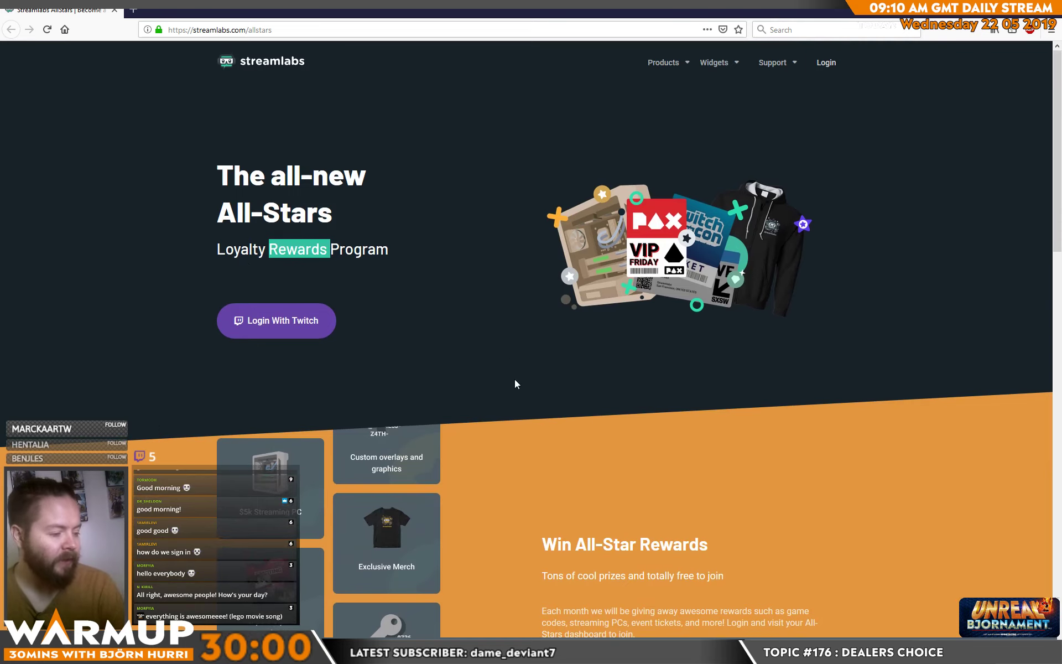
scroll(394, 518, "down", 2)
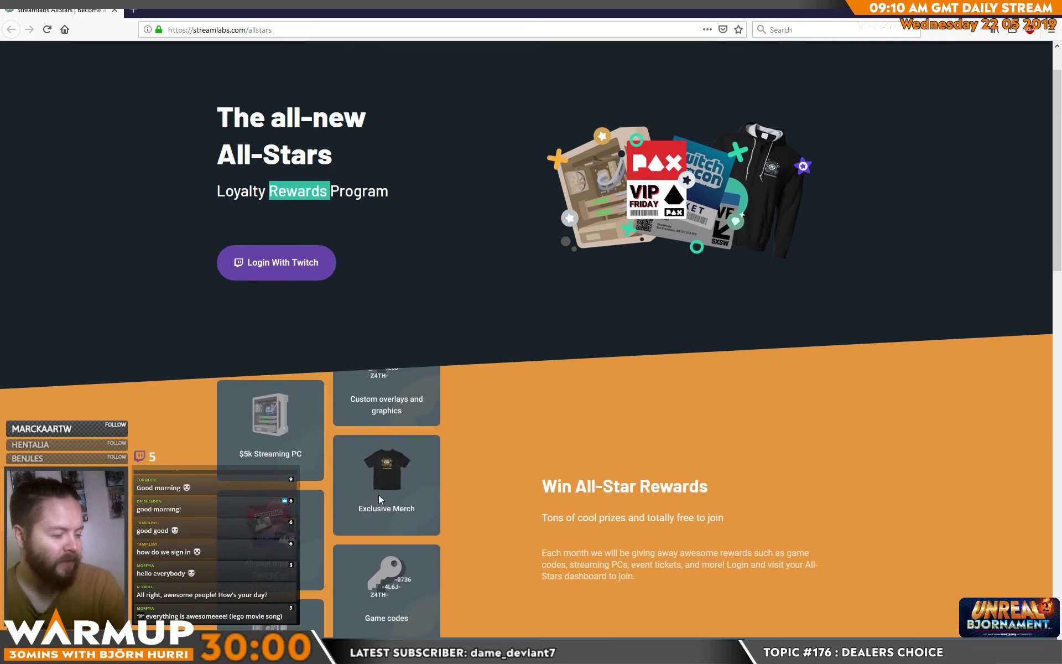
scroll(409, 506, "down", 1)
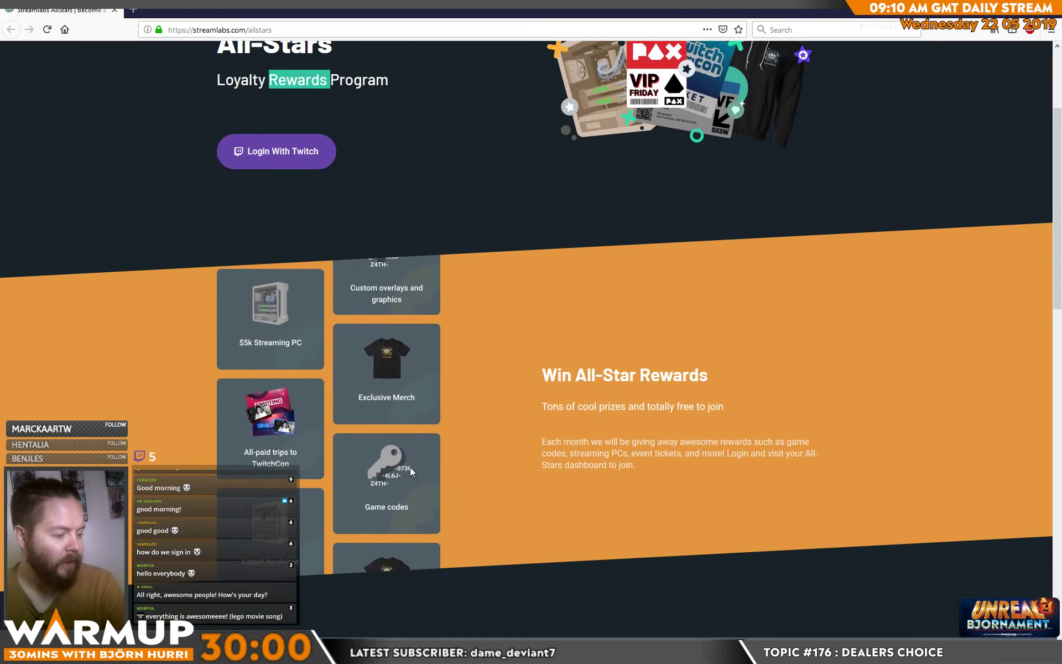
scroll(399, 486, "up", 3)
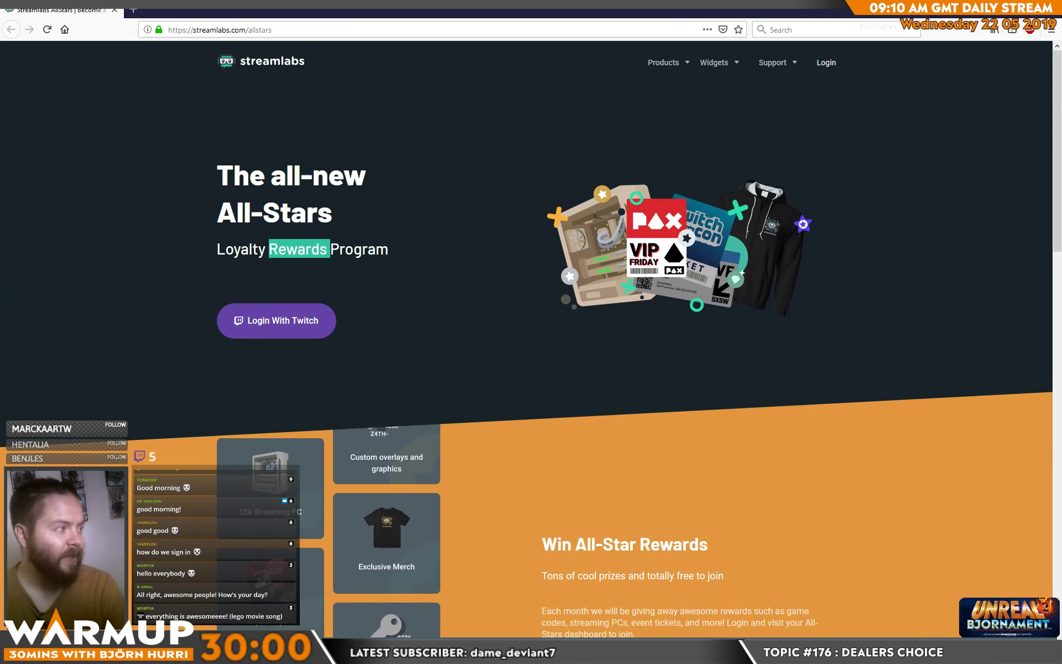
left_click(1024, 10)
key("super+Down")
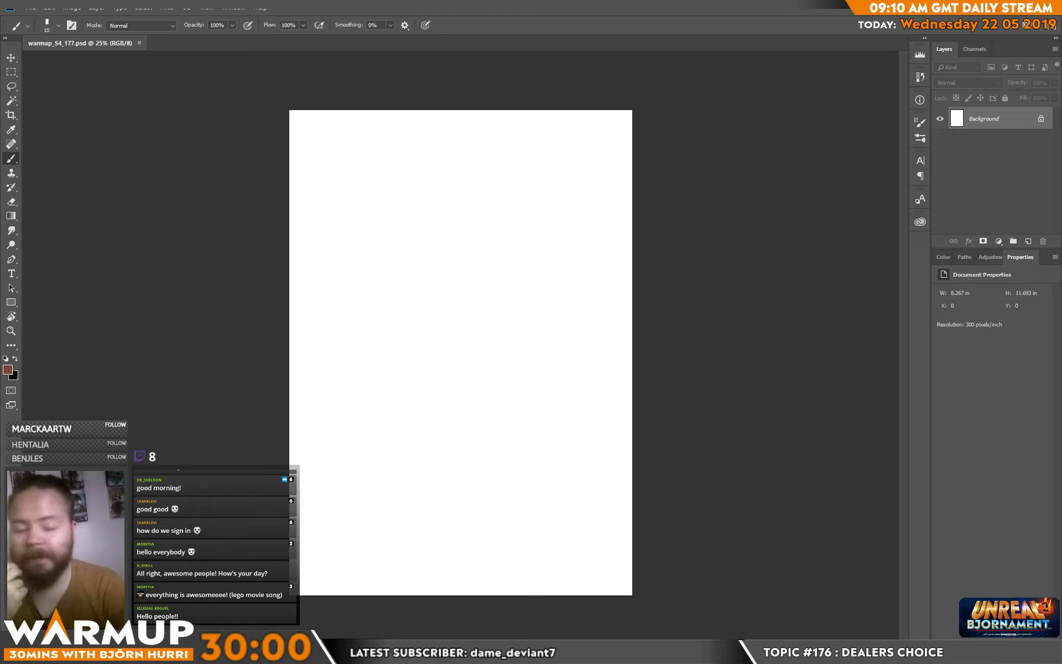
- Float the warmup_S4_177.psd document in its own enlarged window and add a new empty layer above the background
left_click_drag(108, 45, 322, 44)
left_click_drag(551, 548, 887, 638)
left_click(1027, 242)
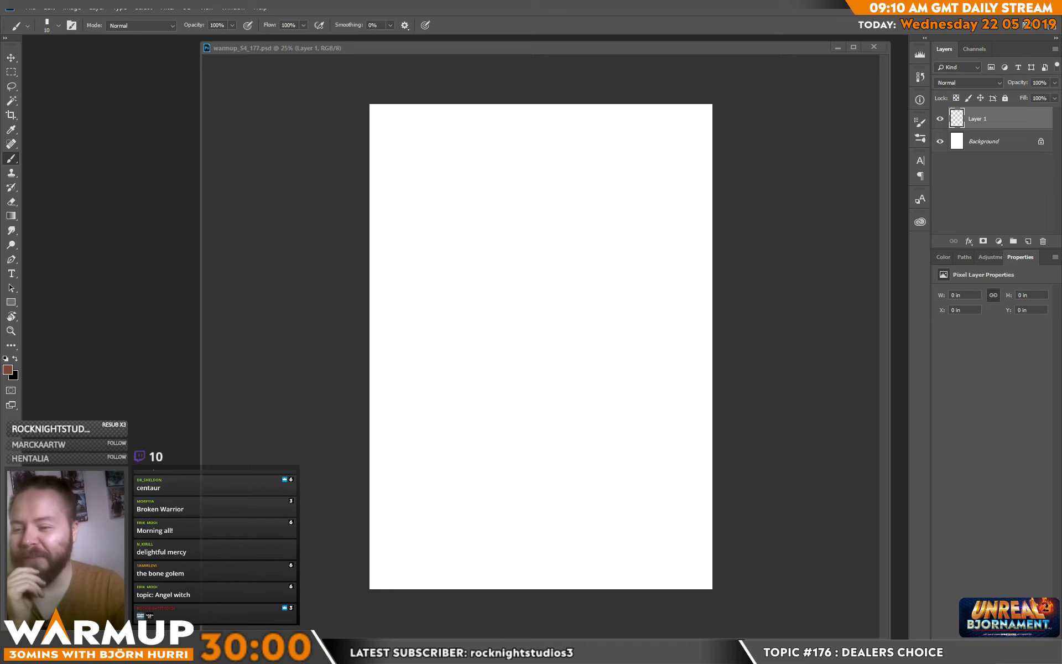
- Bring up the Google dice roller in the browser, roll the die, and close the browser
left_click_drag(0, 108, 437, 74)
left_click(389, 366)
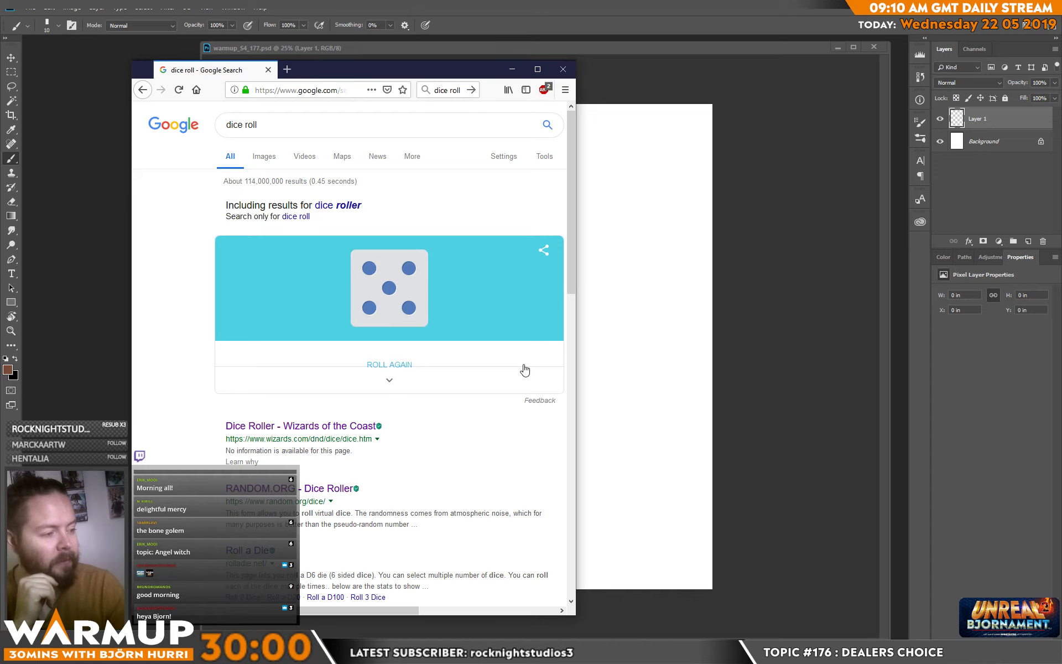
left_click(563, 69)
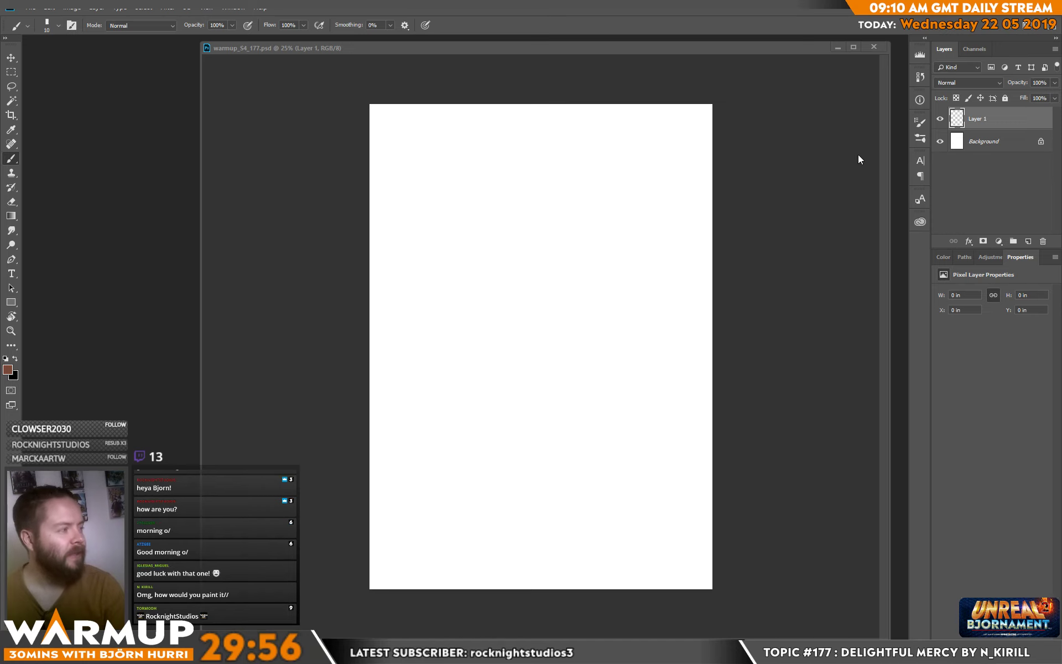
- Darken the Background layer to grey with a Hue/Saturation adjustment, setting Lightness to -56
key("alt+bracketleft")
key("i")
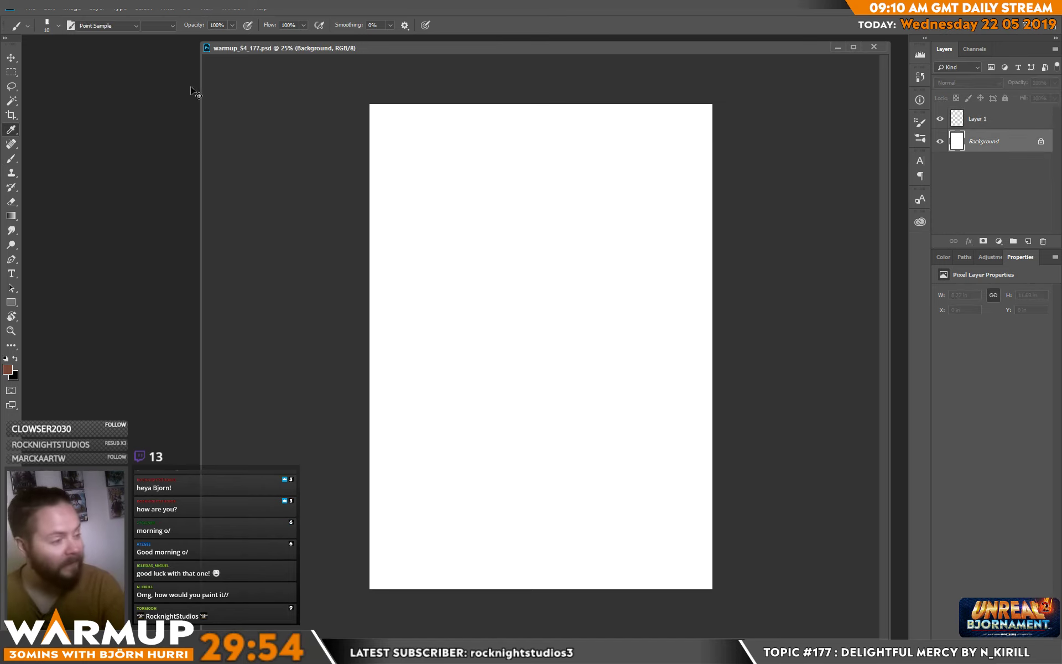
key("ctrl+u")
left_click_drag(718, 214, 703, 220)
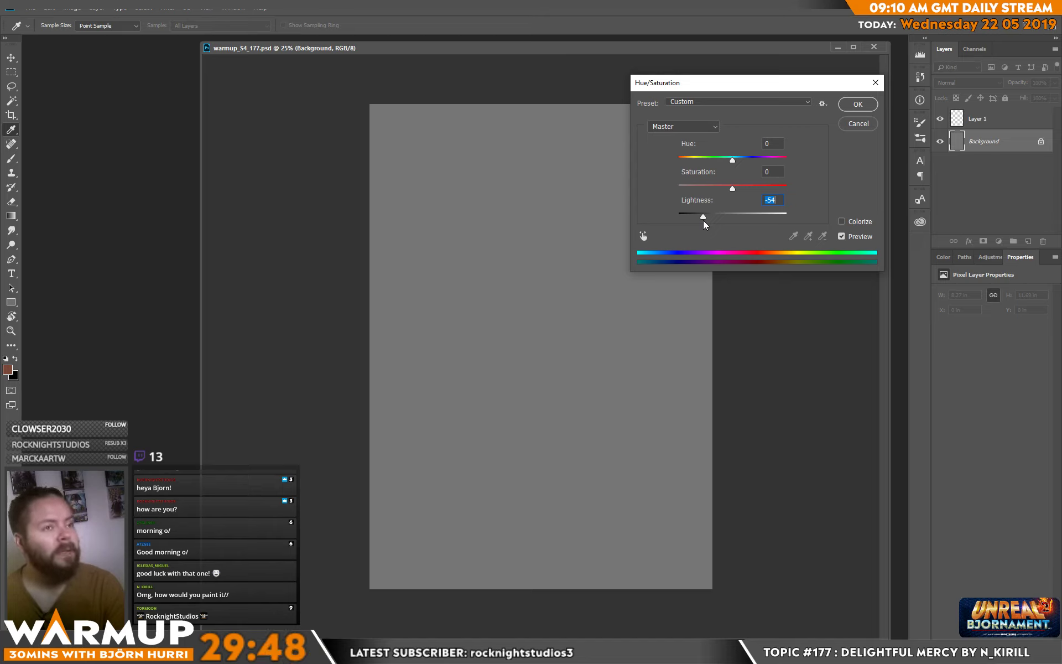
key("Down")
key("Down")
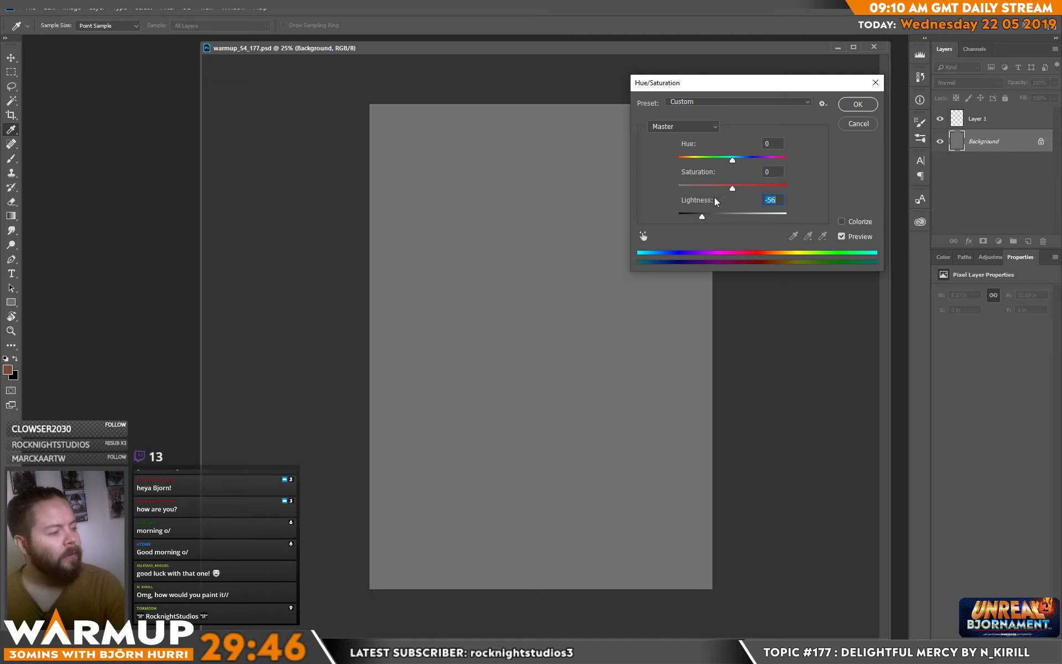
left_click(857, 104)
- Paint a soft white head shape near the top of the canvas on Layer 1 with the 300 px sketcher brush
key("b")
key("alt+bracketright")
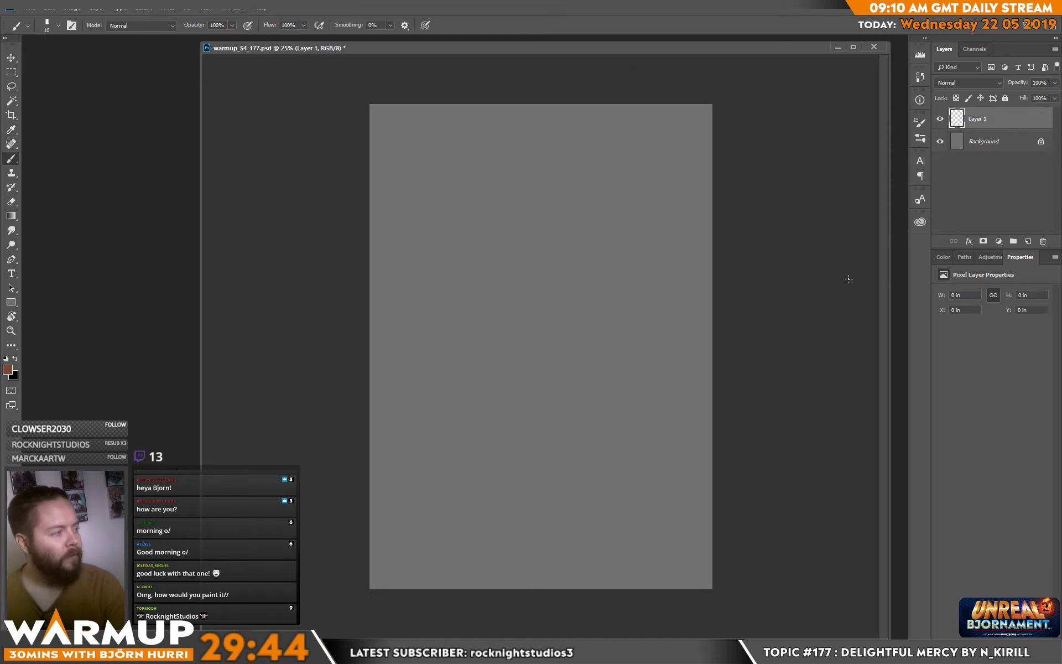
key("d")
key("x")
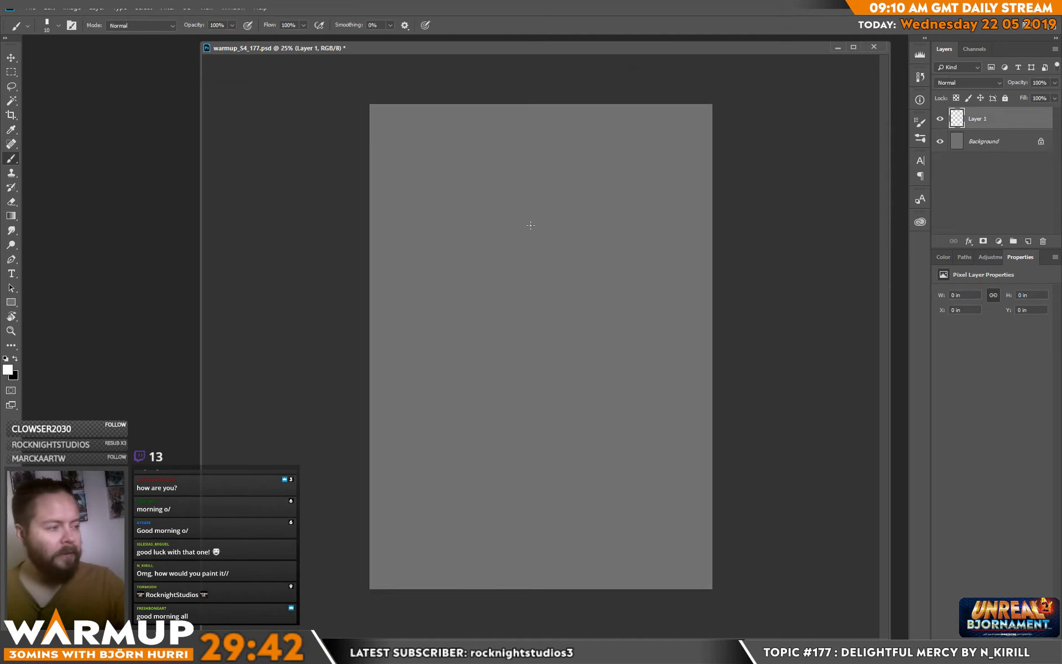
right_click(526, 226)
left_click(620, 285)
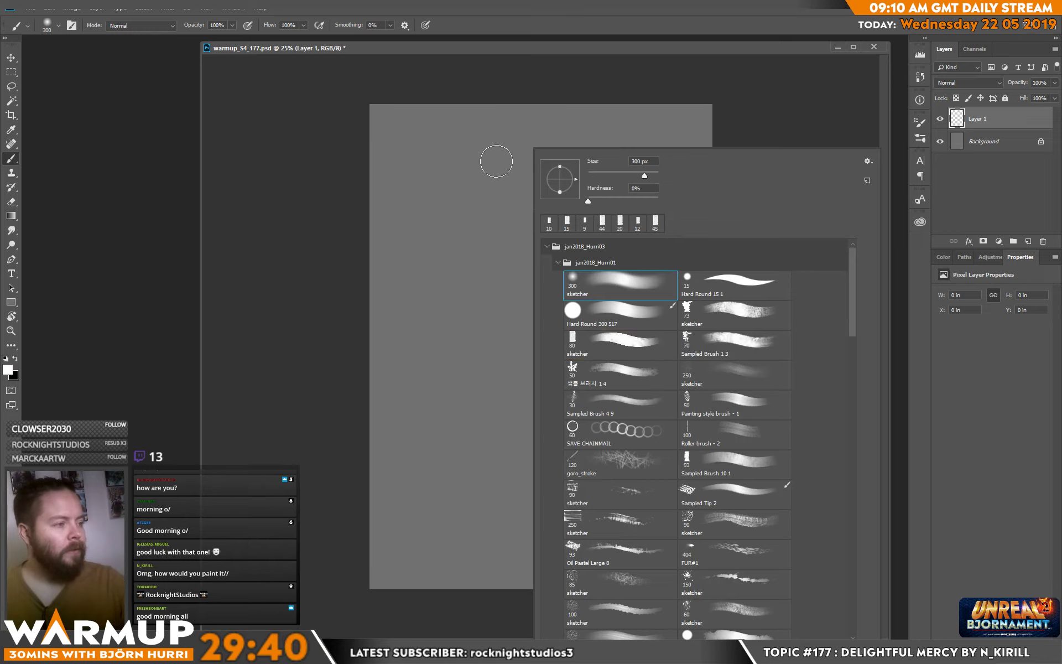
mouse_move(498, 133)
left_mouse_down()
mouse_move(517, 159)
mouse_move(539, 158)
left_mouse_up()
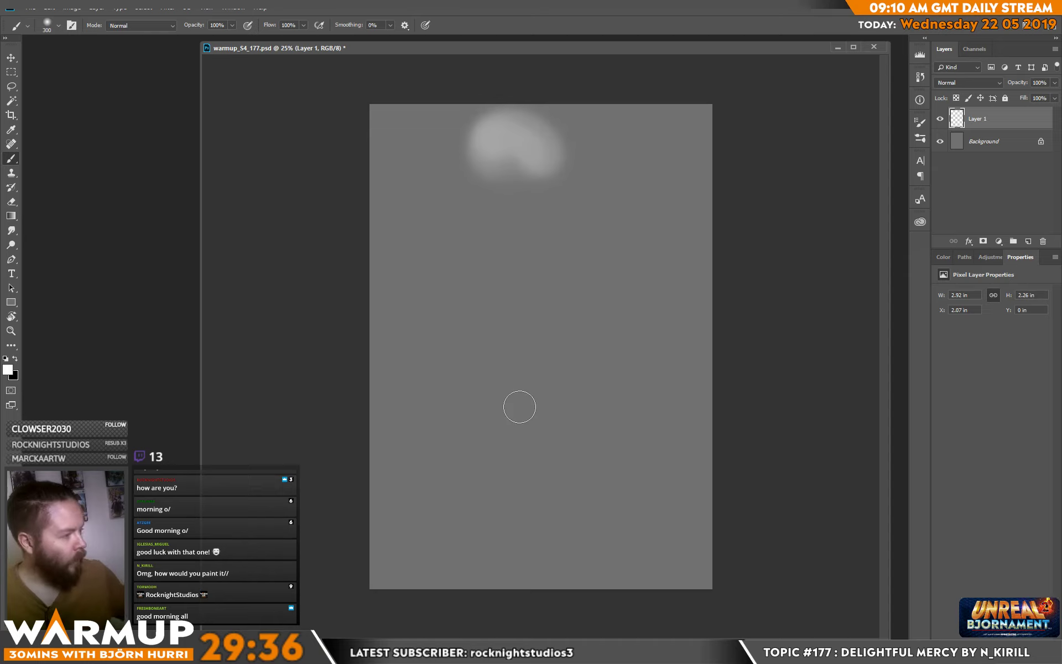
- Add a new layer and block in a dark crouching figure in black across the lower right of the canvas
key("ctrl+shift+alt+n")
key("x")
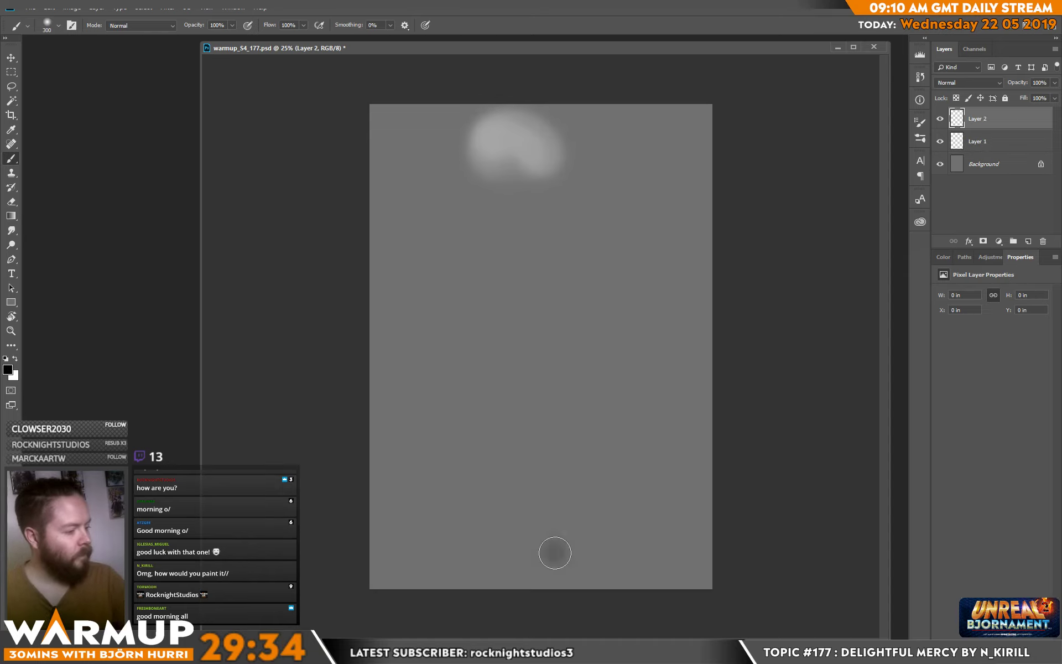
mouse_move(553, 553)
left_mouse_down()
mouse_move(640, 360)
mouse_move(621, 370)
mouse_move(664, 481)
mouse_move(576, 583)
mouse_move(566, 333)
mouse_move(581, 346)
mouse_move(560, 460)
mouse_move(657, 533)
mouse_move(788, 364)
left_mouse_up()
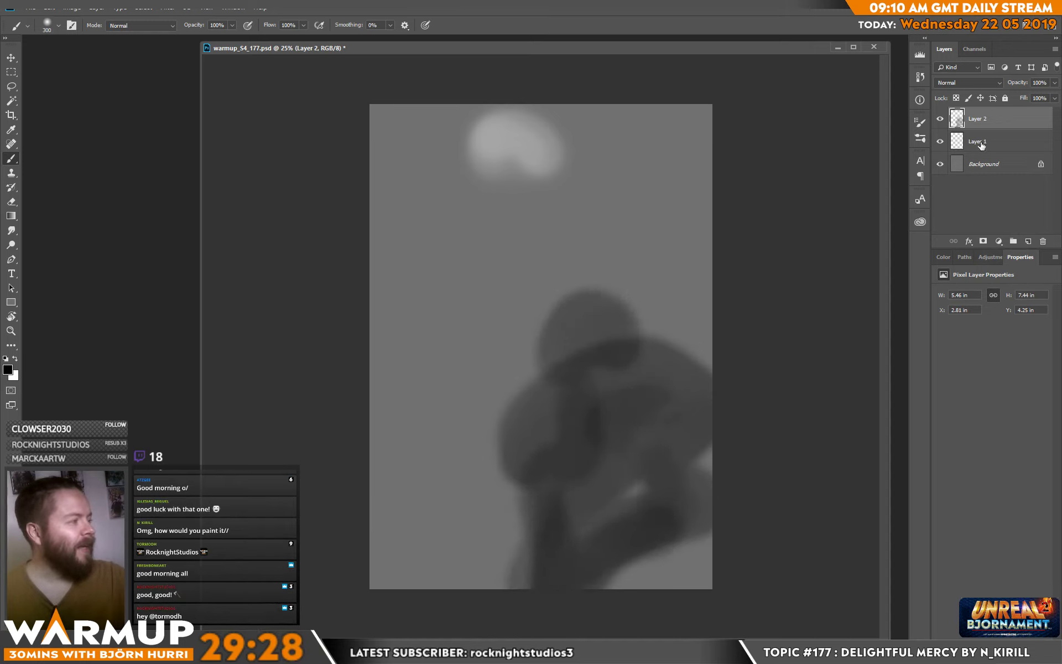
- Paint soft white patches below the pale head and above the dark figure on Layer 1
key("x")
key("alt+bracketleft")
mouse_move(526, 148)
left_mouse_down()
mouse_move(576, 221)
mouse_move(658, 232)
mouse_move(657, 249)
mouse_move(644, 225)
left_mouse_up()
- Reduce the brush to 75 px and add bright hand highlights, a thin pale line down the standing figure's left side and shoulder strokes
right_click(682, 206)
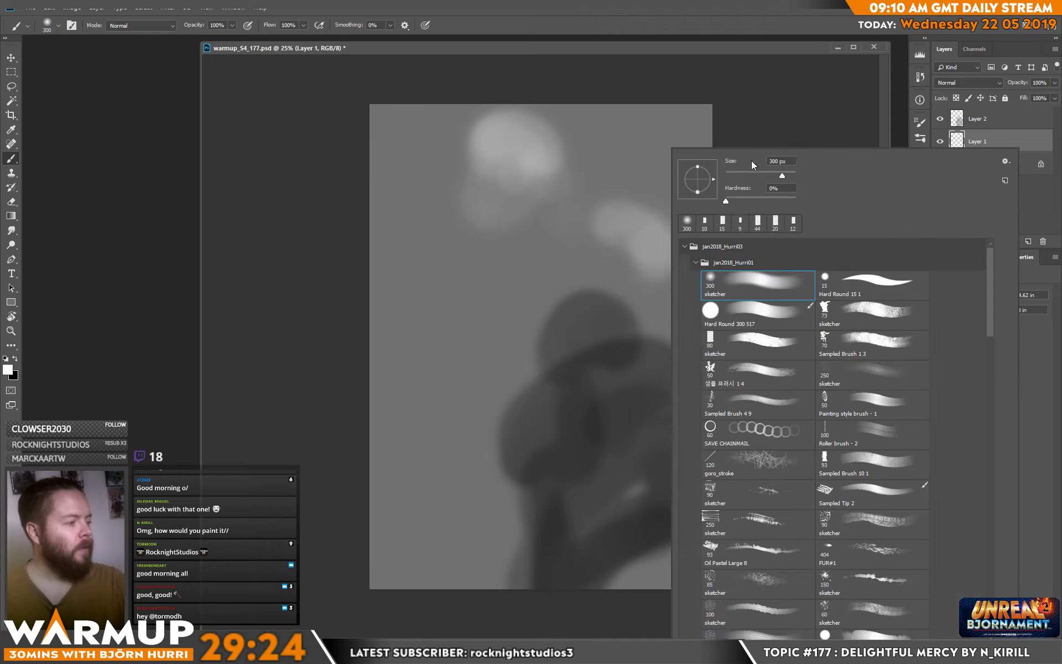
left_click_drag(762, 177, 757, 177)
mouse_move(637, 220)
left_mouse_down()
mouse_move(640, 244)
mouse_move(674, 265)
left_mouse_up()
left_click(643, 216)
left_click(477, 287)
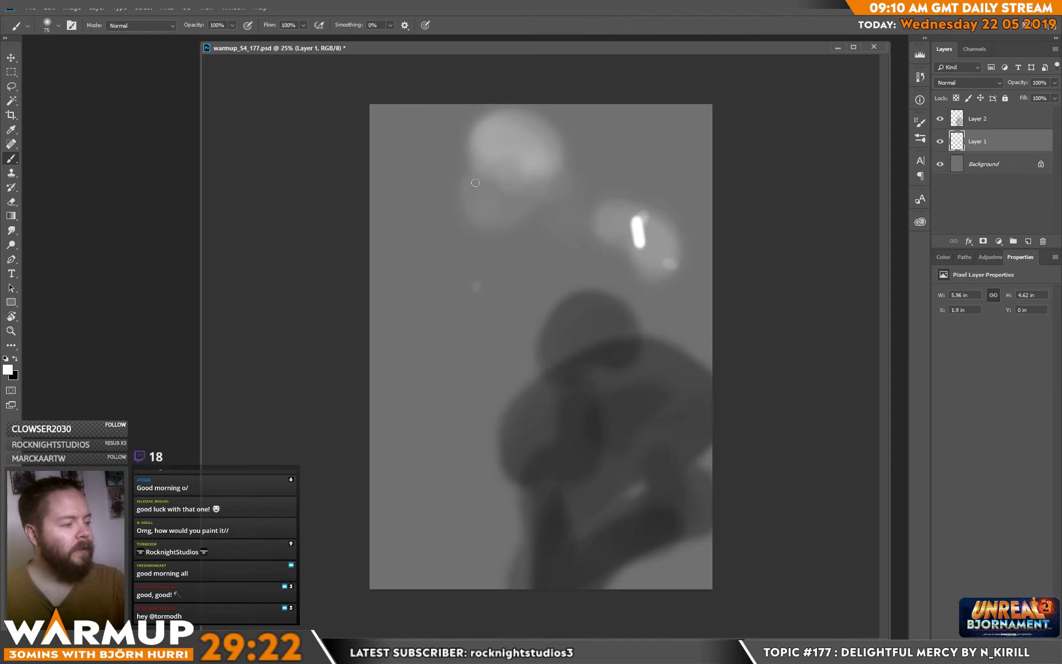
left_click(489, 291)
left_click(455, 357)
mouse_move(449, 383)
left_mouse_down()
mouse_move(467, 310)
mouse_move(441, 502)
left_mouse_up()
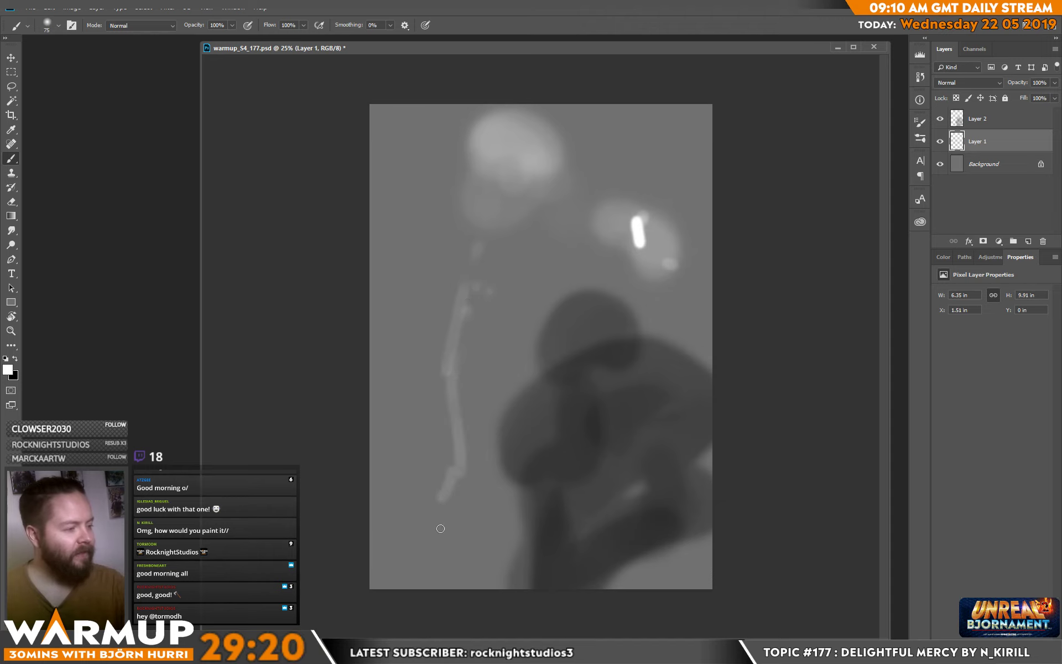
left_click_drag(598, 191, 554, 206)
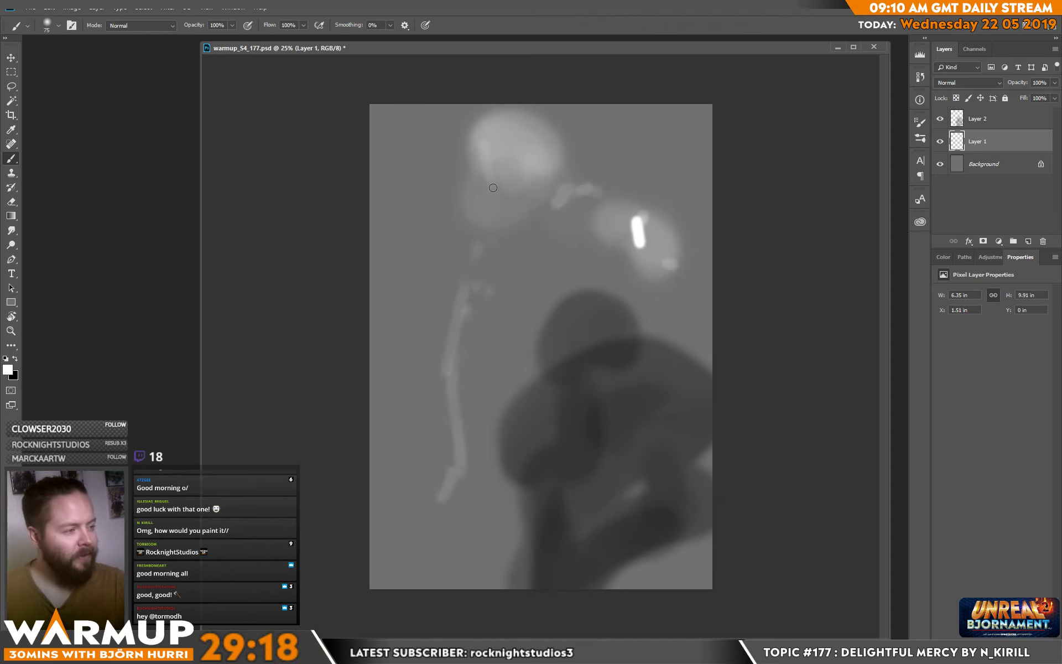
- Carve the pale head into a hood shape with a 127 px eraser, trimming both sides and hollowing out the face
key("e")
right_click(469, 147)
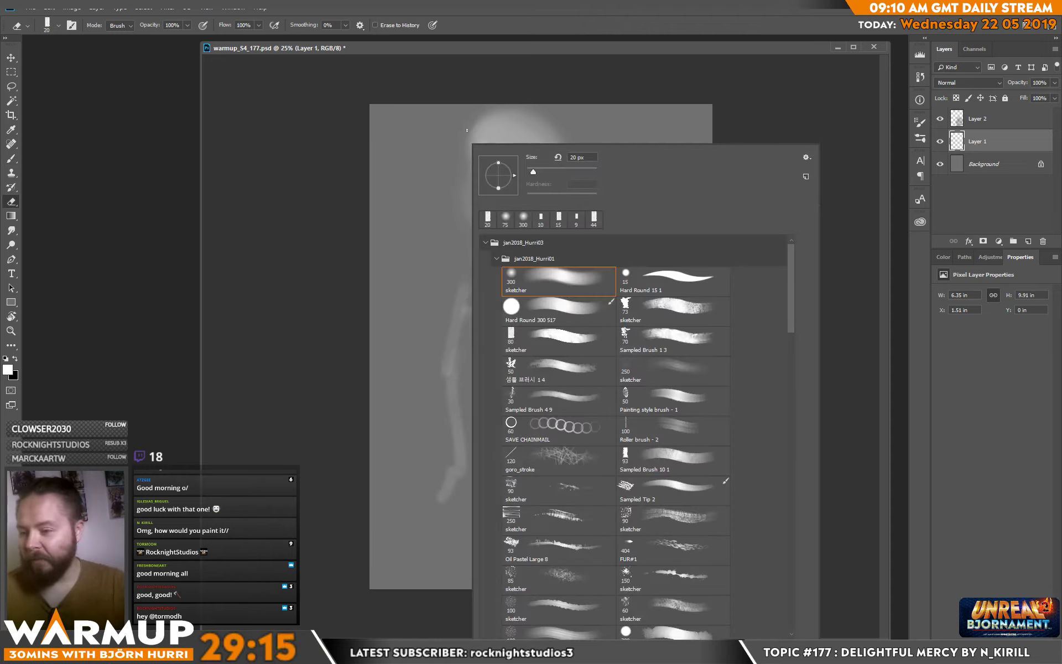
right_click(470, 130)
left_click_drag(535, 156, 558, 156)
left_click(457, 154)
left_click_drag(476, 112, 477, 185)
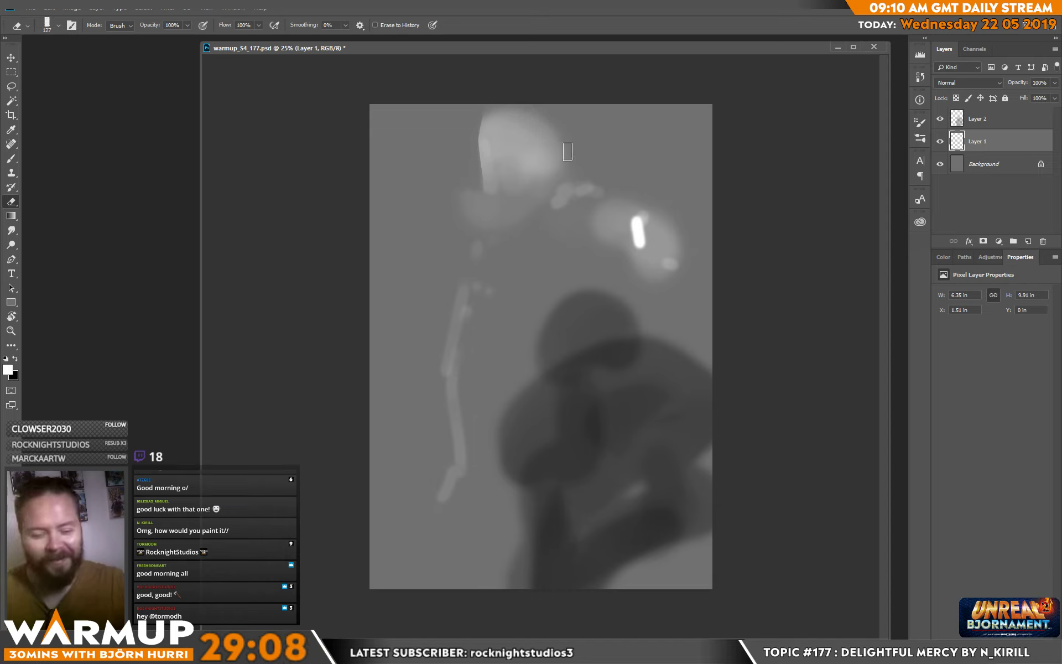
mouse_move(553, 111)
left_mouse_down()
mouse_move(557, 153)
mouse_move(573, 163)
mouse_move(460, 118)
mouse_move(508, 104)
mouse_move(466, 141)
mouse_move(484, 180)
mouse_move(468, 183)
mouse_move(481, 207)
mouse_move(479, 177)
mouse_move(520, 200)
mouse_move(491, 156)
mouse_move(508, 184)
mouse_move(516, 139)
mouse_move(491, 140)
mouse_move(492, 159)
mouse_move(534, 171)
left_mouse_up()
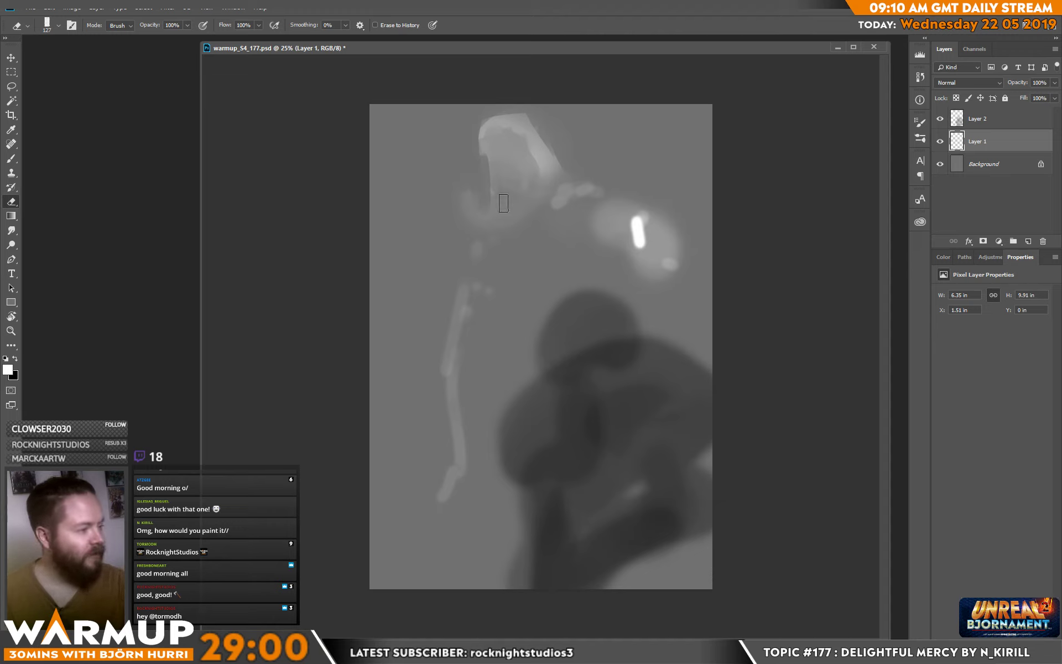
- Paint the pale figure's raised arm with white strokes from shoulder to hand and connect it down to the long body line
key("b")
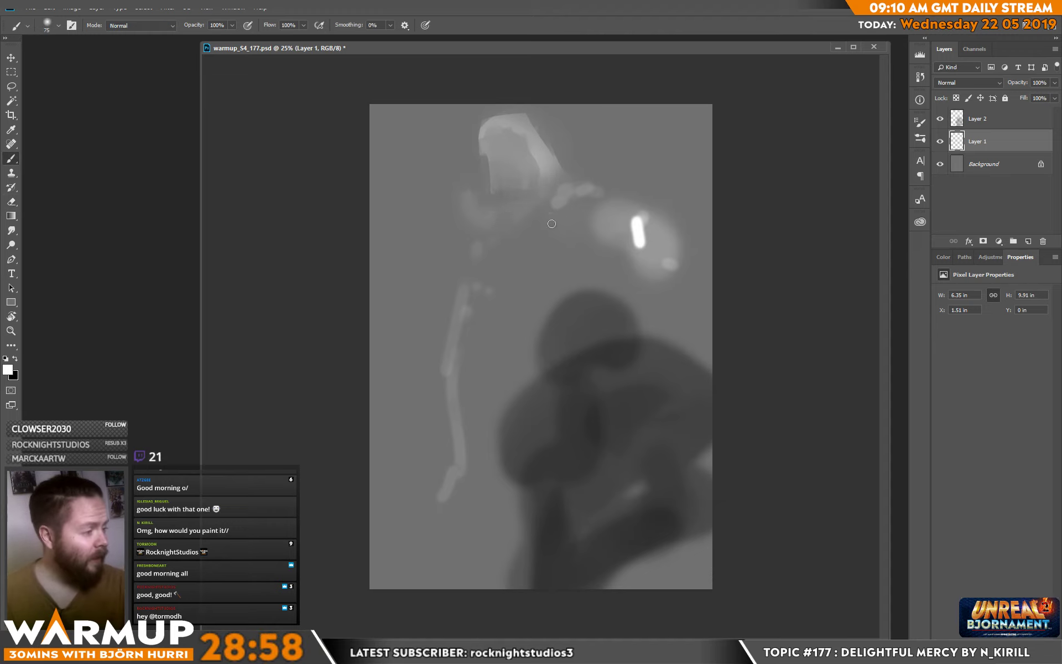
mouse_move(556, 201)
left_mouse_down()
mouse_move(513, 244)
mouse_move(570, 200)
mouse_move(606, 202)
mouse_move(608, 213)
mouse_move(631, 211)
mouse_move(649, 244)
left_mouse_up()
left_click(669, 265)
left_click_drag(609, 275, 634, 260)
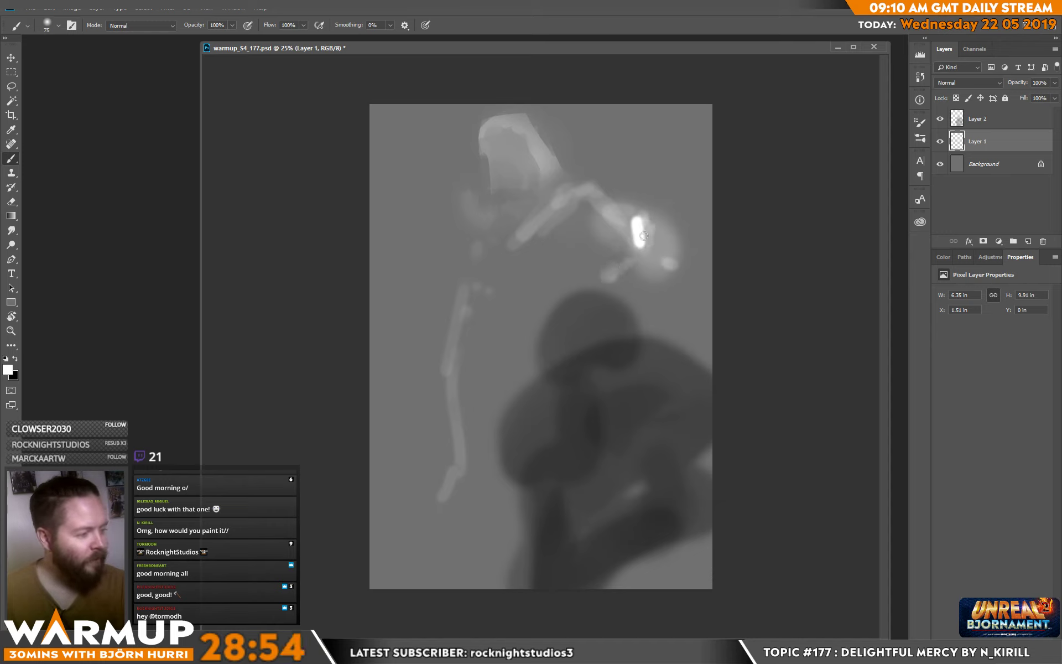
left_click(487, 256)
left_click_drag(488, 288, 479, 305)
- Flip the canvas horizontally and thicken the pale figure's shoulder and arm with soft white strokes
left_click(72, 7)
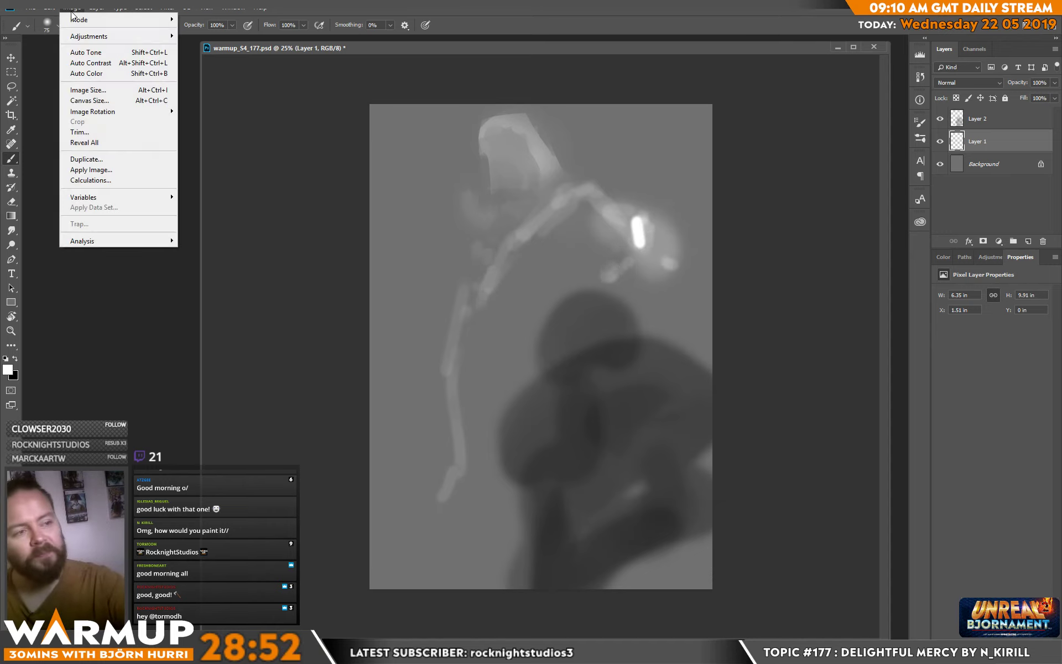
mouse_move(139, 115)
left_click(224, 159)
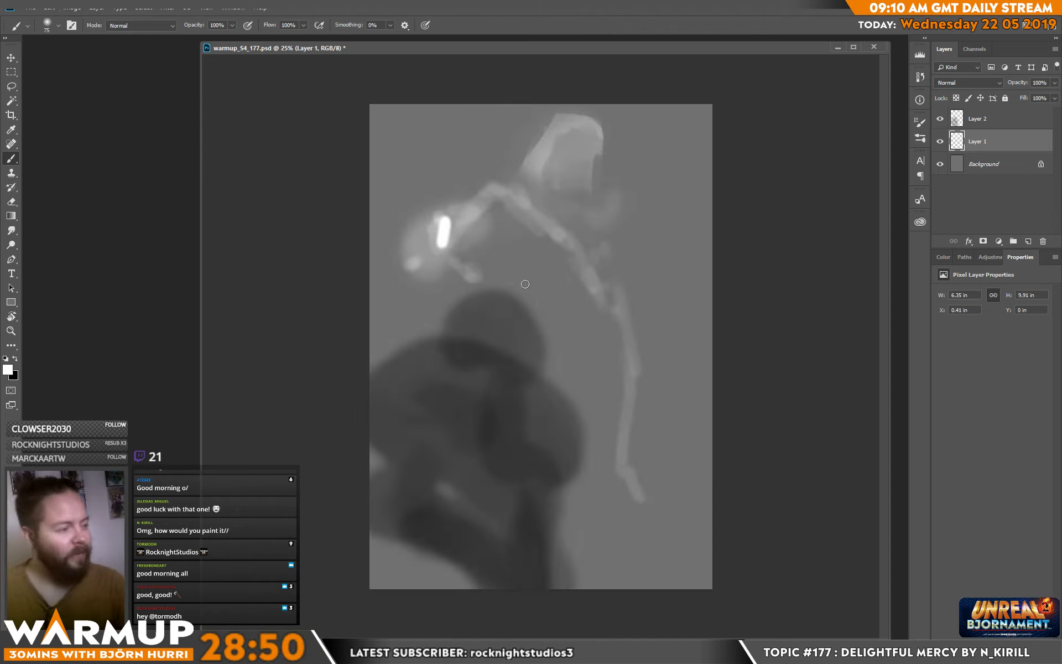
left_click_drag(492, 193, 515, 186)
mouse_move(538, 226)
left_mouse_down()
mouse_move(567, 251)
mouse_move(565, 234)
mouse_move(581, 273)
mouse_move(606, 283)
left_mouse_up()
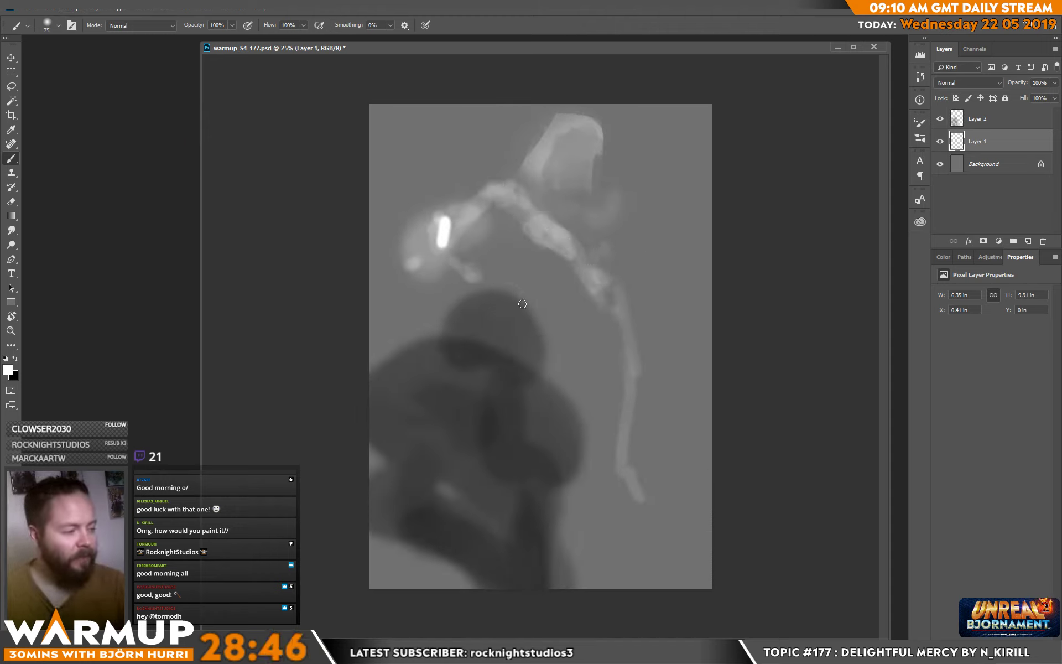
- Enlarge the brush to 130 px and block in the pale figure's chest, waist and legs with broad white strokes
right_click(649, 176)
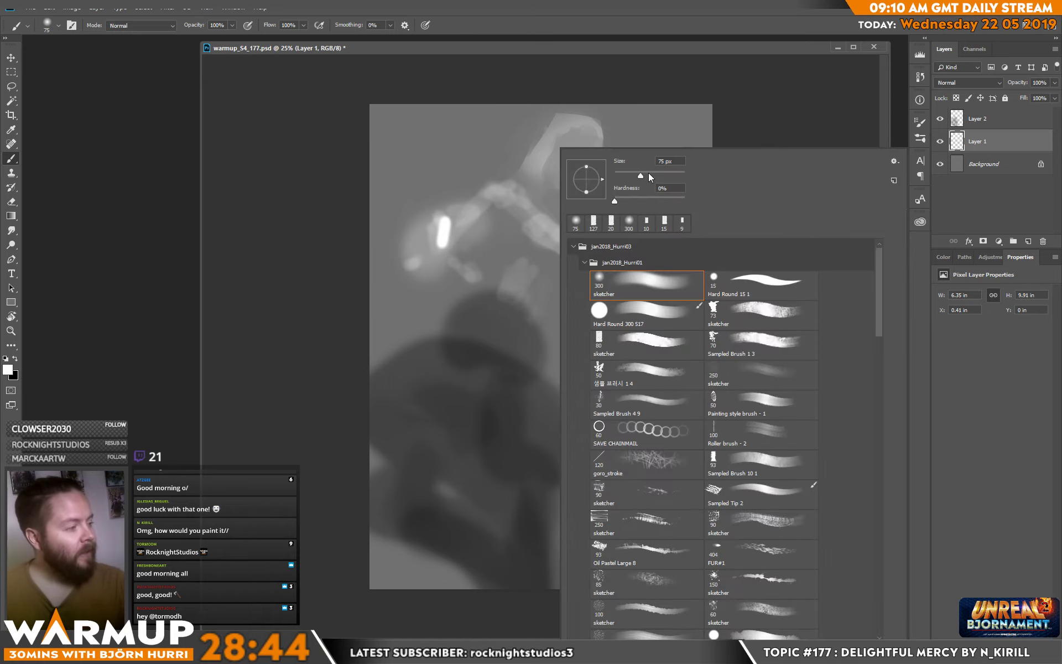
left_click(655, 175)
mouse_move(538, 283)
left_mouse_down()
mouse_move(580, 292)
mouse_move(545, 277)
mouse_move(468, 291)
mouse_move(450, 279)
mouse_move(484, 338)
mouse_move(599, 352)
mouse_move(529, 342)
mouse_move(542, 336)
mouse_move(566, 378)
mouse_move(632, 389)
mouse_move(602, 376)
mouse_move(621, 460)
mouse_move(619, 348)
mouse_move(667, 490)
left_mouse_up()
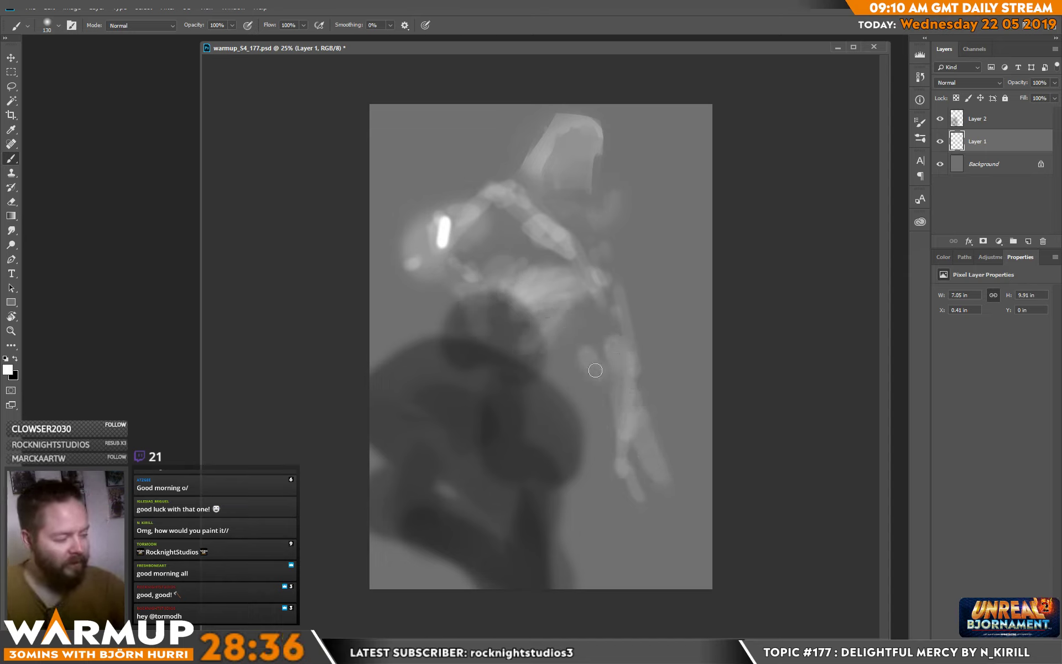
mouse_move(595, 370)
left_mouse_down()
mouse_move(569, 407)
mouse_move(640, 595)
left_mouse_up()
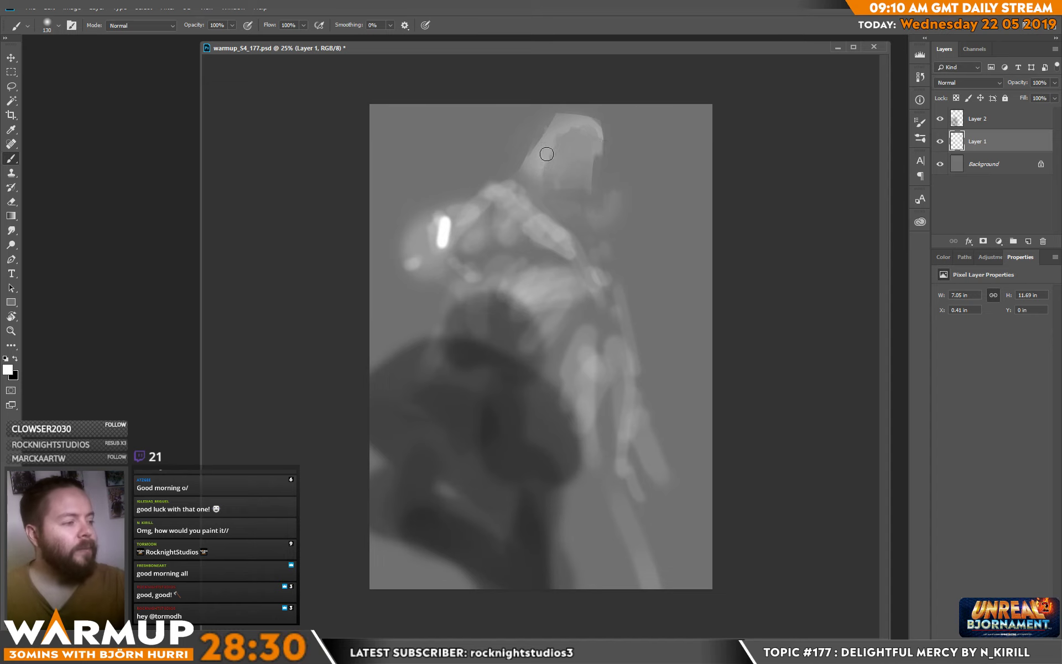
- Brighten the back of the hood, reducing the brush to 61 px, and undo the last stroke across its top
left_click_drag(547, 154, 542, 180)
right_click(588, 251)
left_click_drag(687, 177, 668, 177)
left_click(547, 134)
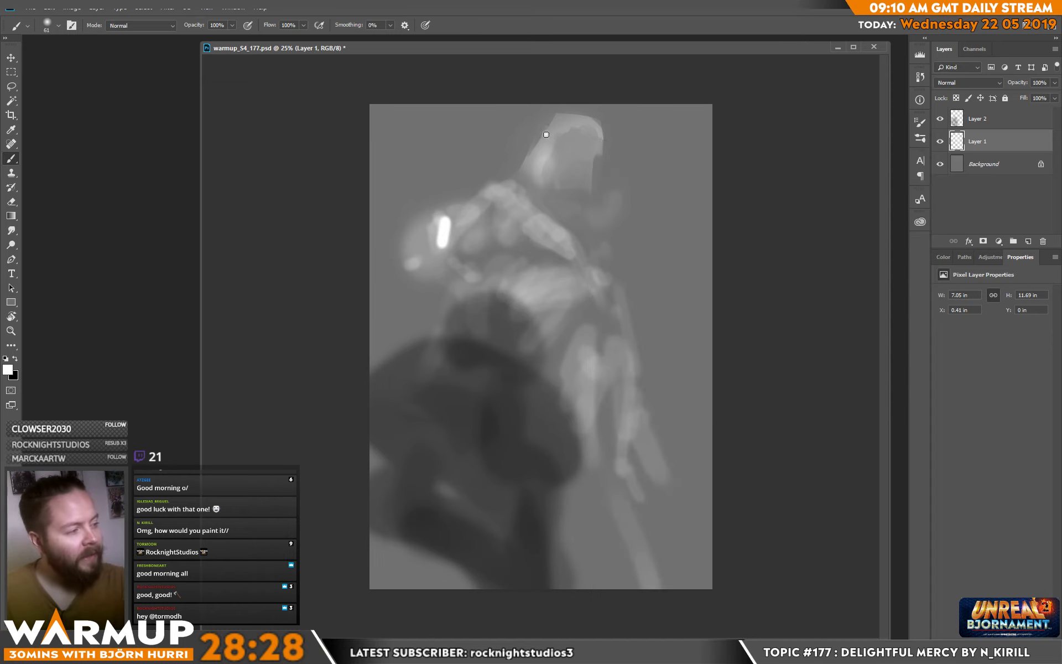
mouse_move(546, 134)
left_mouse_down()
mouse_move(553, 123)
mouse_move(548, 136)
mouse_move(557, 124)
mouse_move(564, 135)
mouse_move(577, 130)
left_mouse_up()
key("ctrl+z")
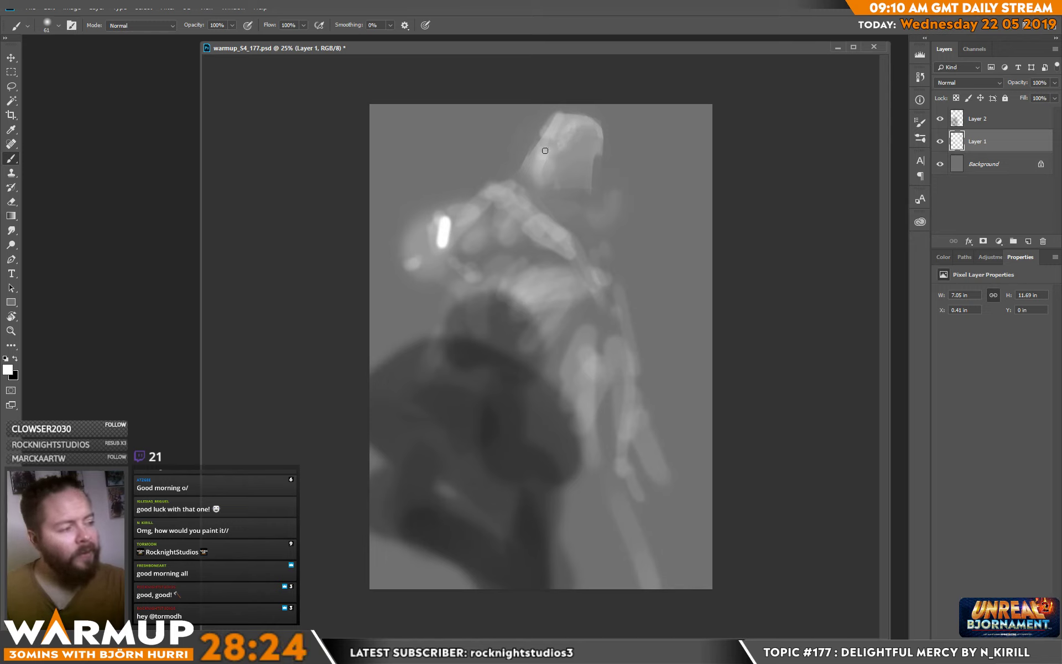
- Refine the hood's back edge and neck, and erase the stray pale patch beside the far shoulder
key("e")
mouse_move(528, 169)
left_mouse_down()
mouse_move(542, 132)
mouse_move(546, 175)
mouse_move(566, 177)
mouse_move(552, 144)
left_mouse_up()
key("b")
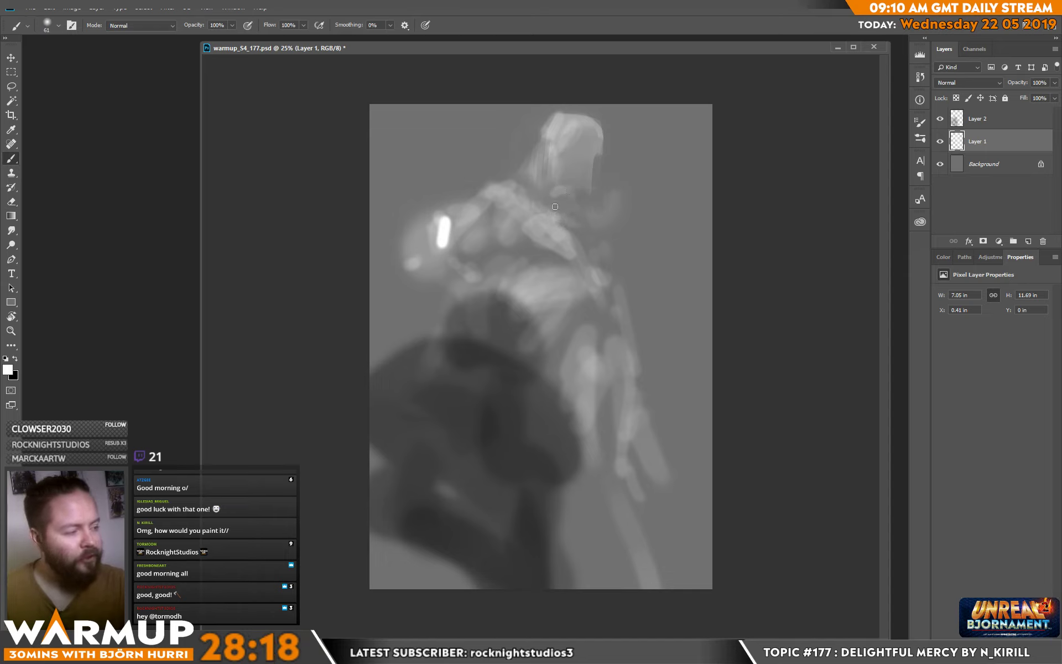
key("e")
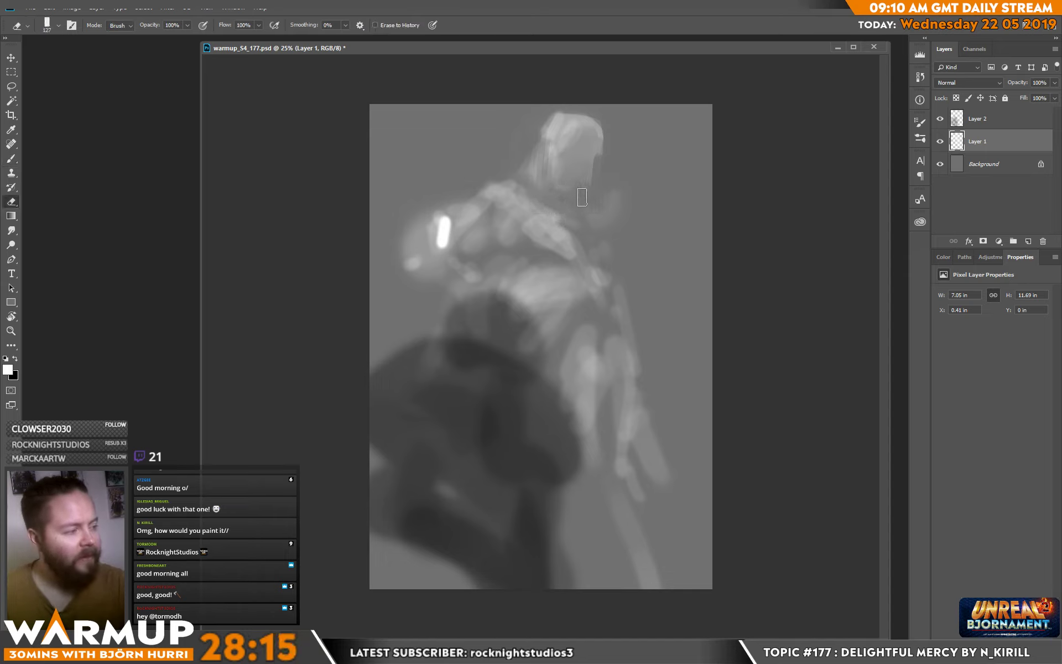
mouse_move(608, 193)
left_mouse_down()
mouse_move(618, 212)
mouse_move(612, 193)
mouse_move(601, 205)
mouse_move(622, 218)
mouse_move(609, 219)
mouse_move(641, 272)
mouse_move(592, 264)
mouse_move(586, 243)
mouse_move(612, 235)
left_mouse_up()
key("b")
key("e")
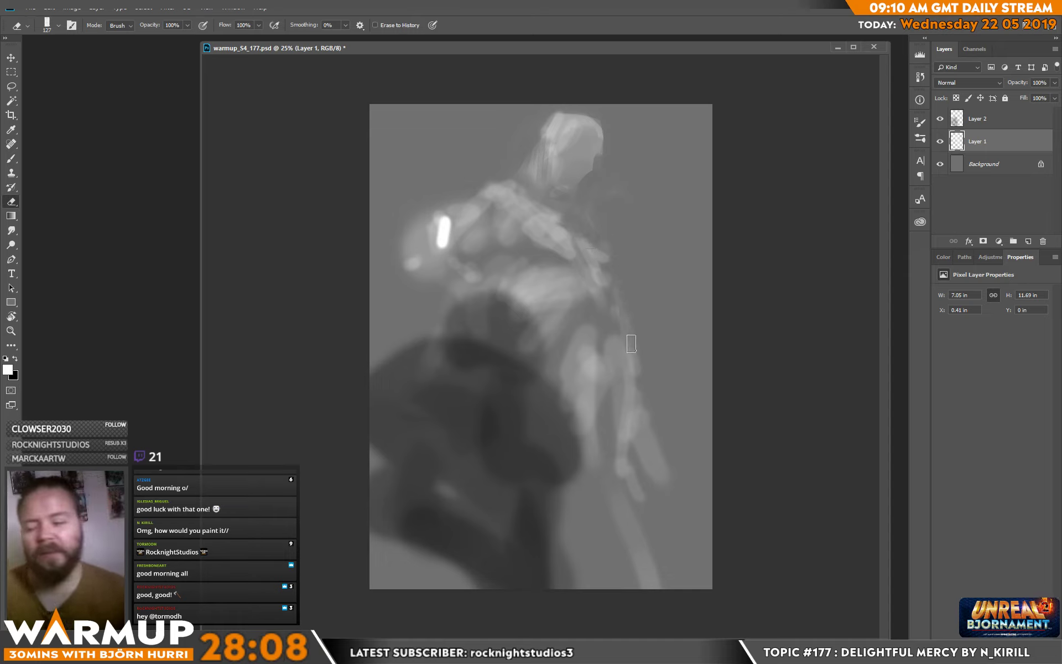
- Add white strokes along the lower part of the hanging arm and on top of the raised shoulder
key("b")
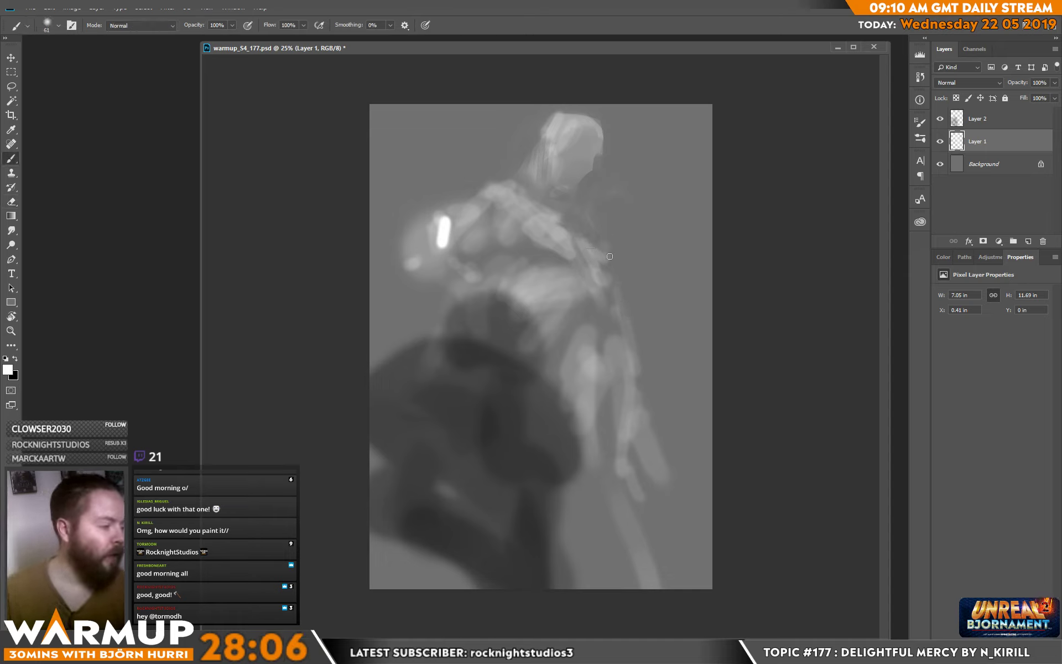
left_click_drag(609, 262, 606, 283)
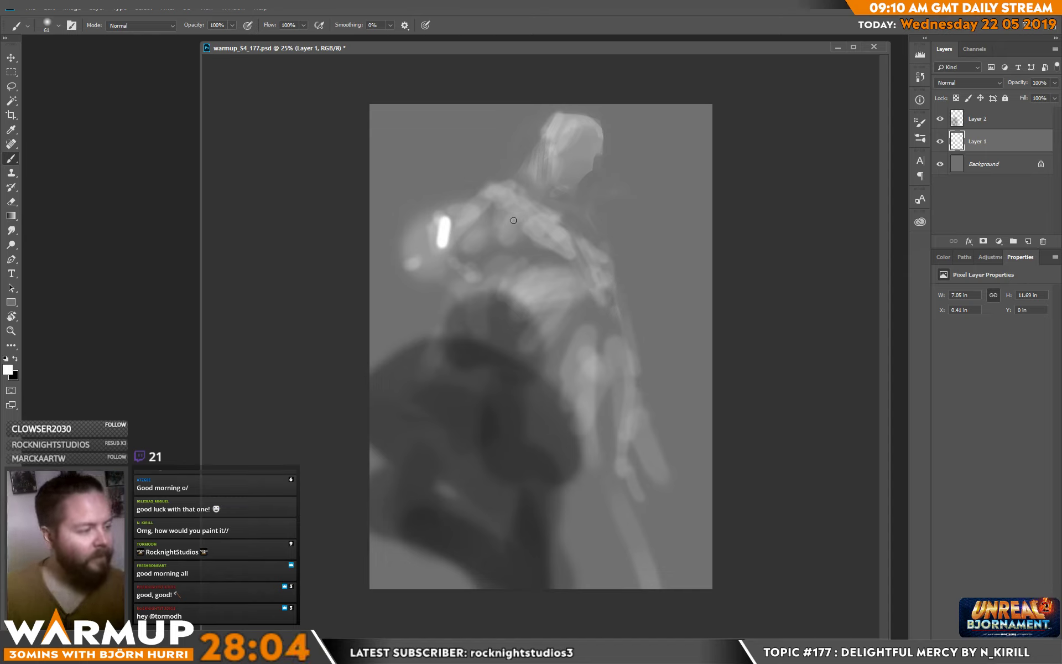
mouse_move(484, 191)
left_mouse_down()
mouse_move(503, 189)
mouse_move(476, 198)
left_mouse_up()
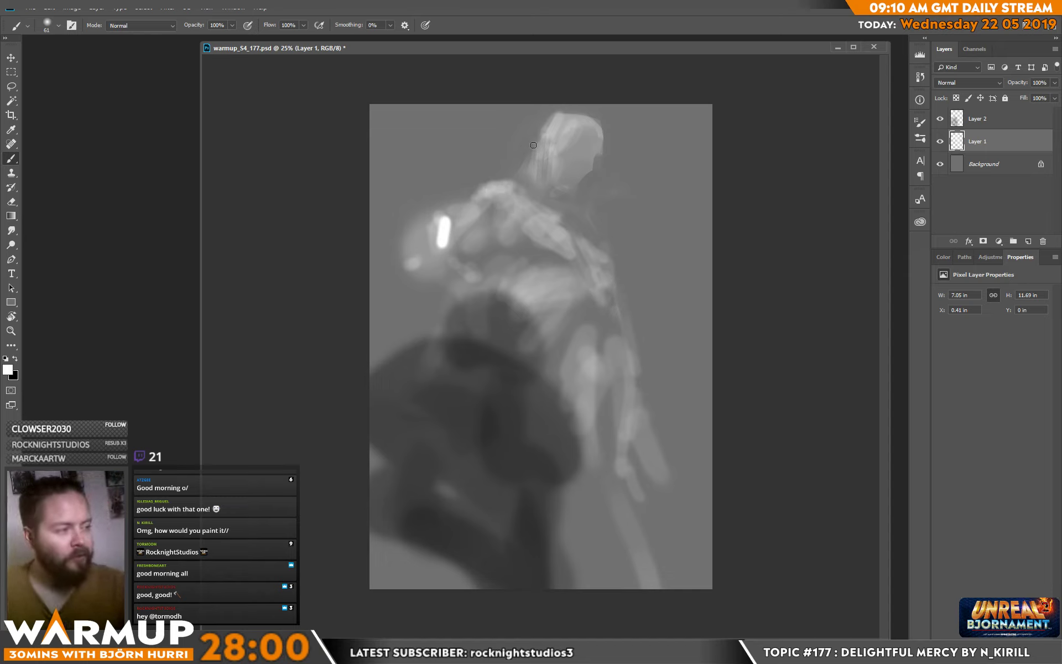
- Trim the contour of the head and carve small facial hollows with the eraser reduced to 47 px
key("e")
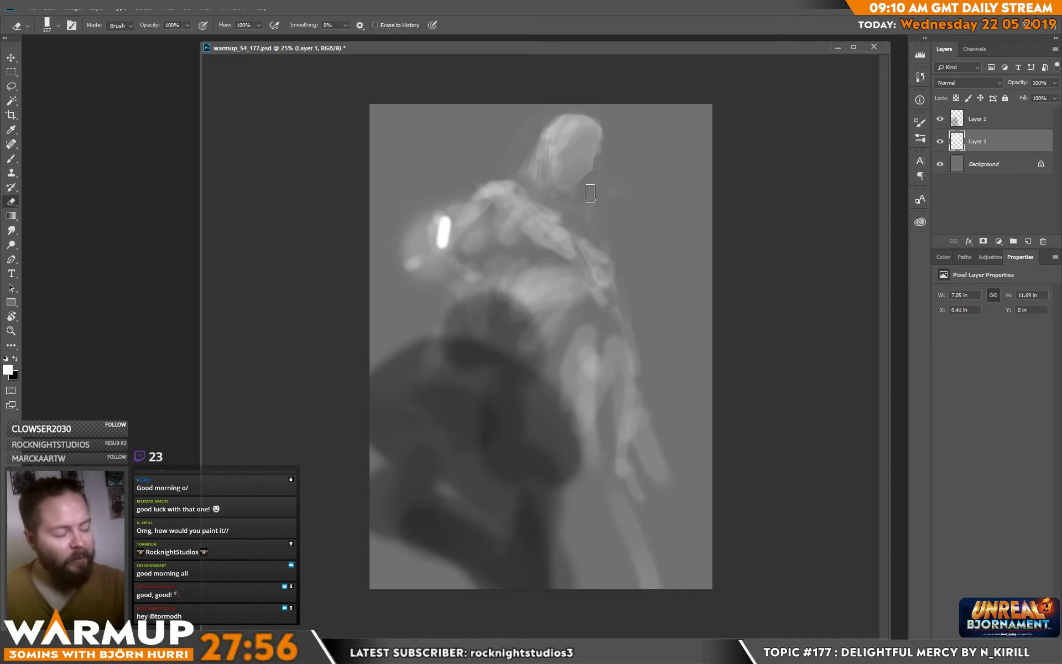
key("b")
key("e")
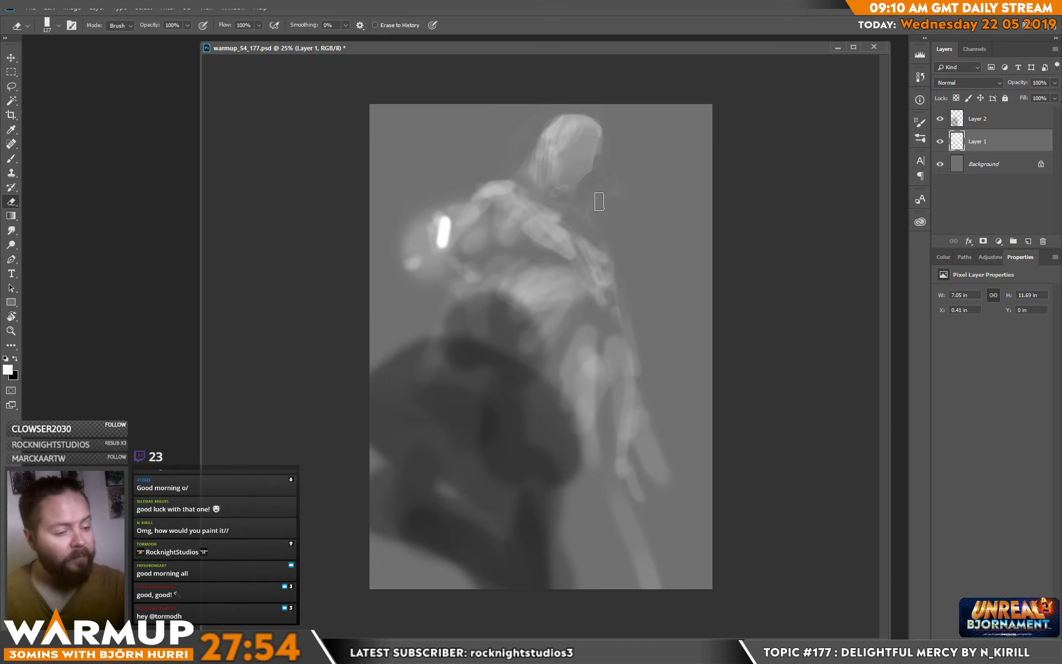
right_click(632, 190)
left_click(679, 174)
left_click(609, 104)
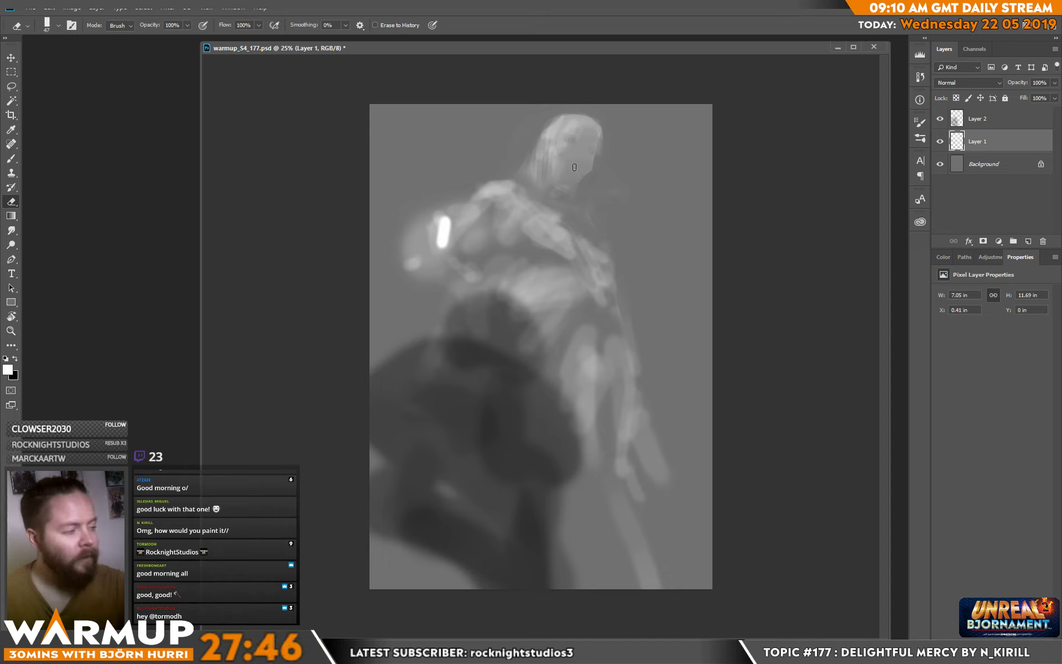
- Sample grey tones from the canvas and paint the face planes and the edge behind the head and neck
key("x")
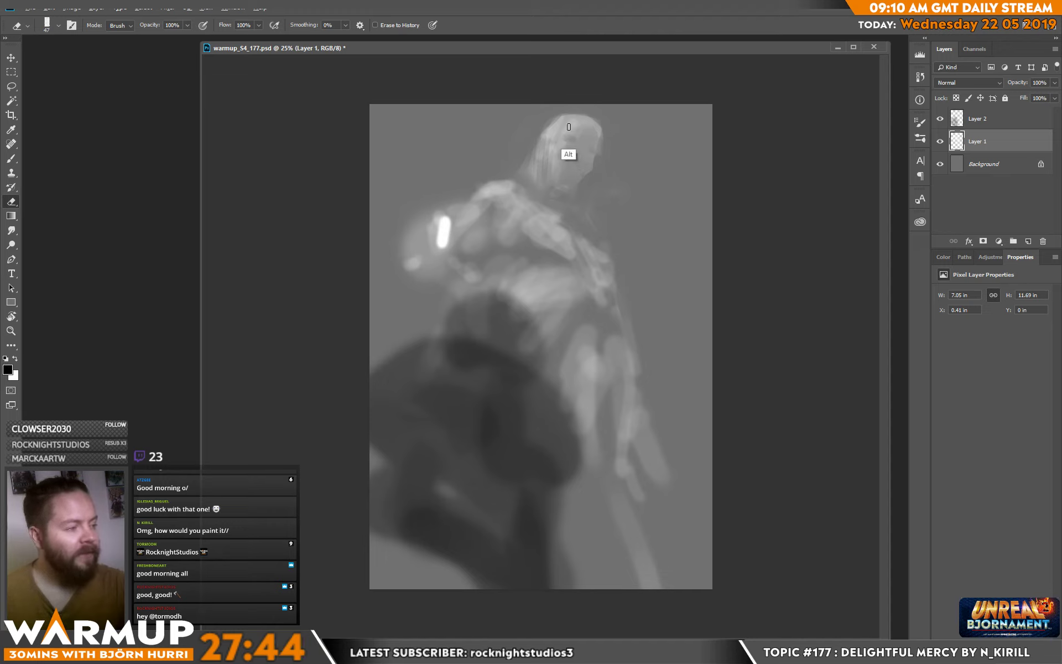
key("b")
left_click(578, 149, "alt")
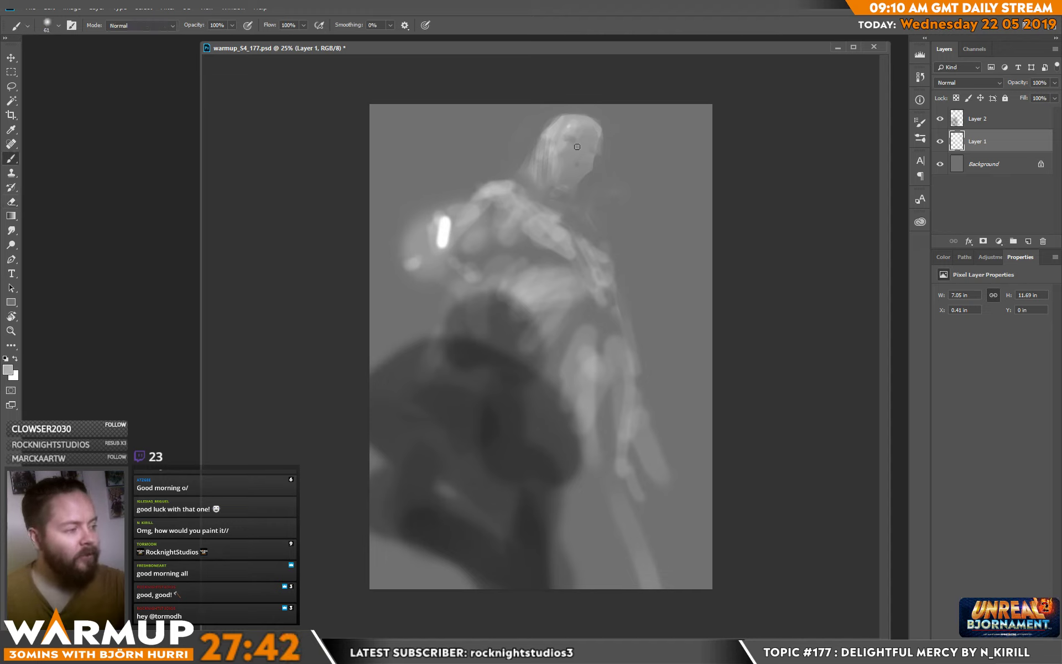
left_click(521, 152, "alt")
left_click_drag(521, 182, 525, 167)
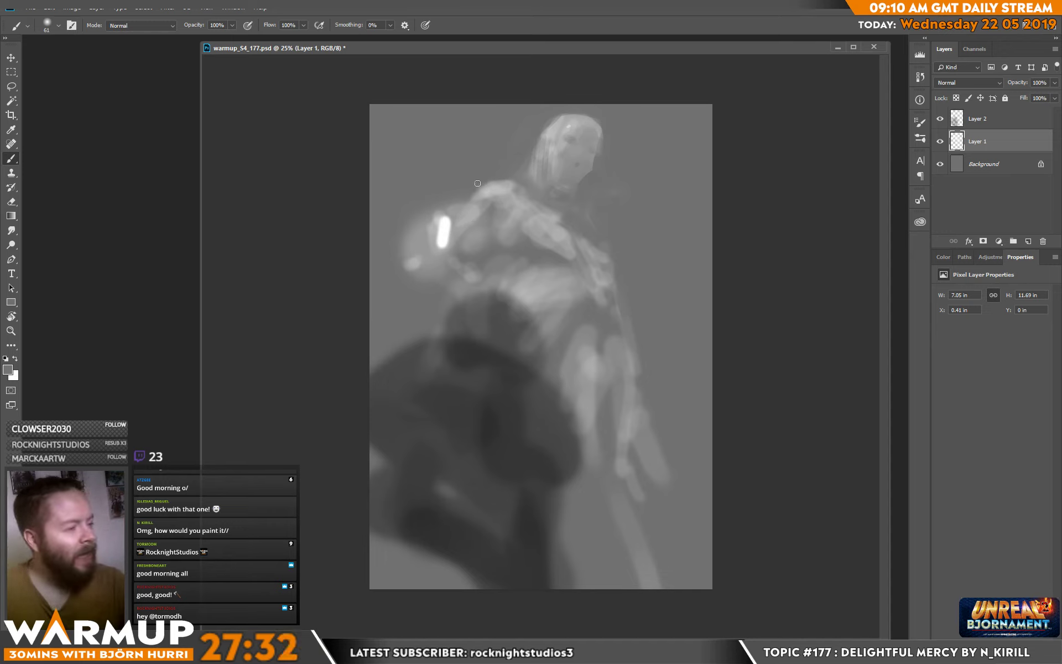
- Paint light grey strokes between the chest and raised arm on a new layer, and merge it into Layer 1
left_click(1028, 242)
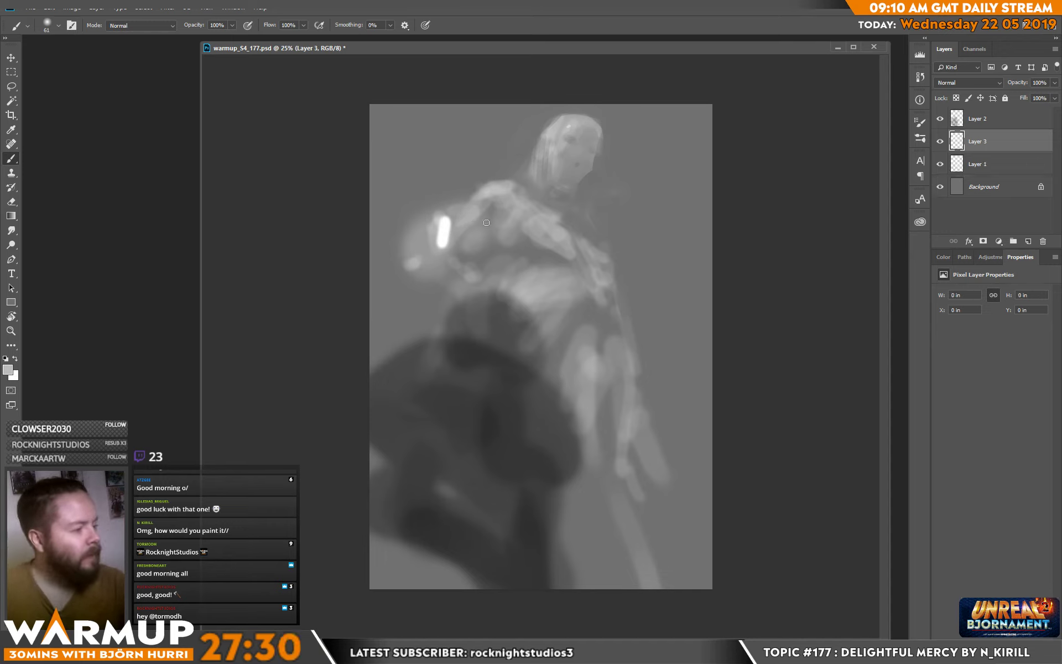
left_click_drag(470, 244, 490, 221)
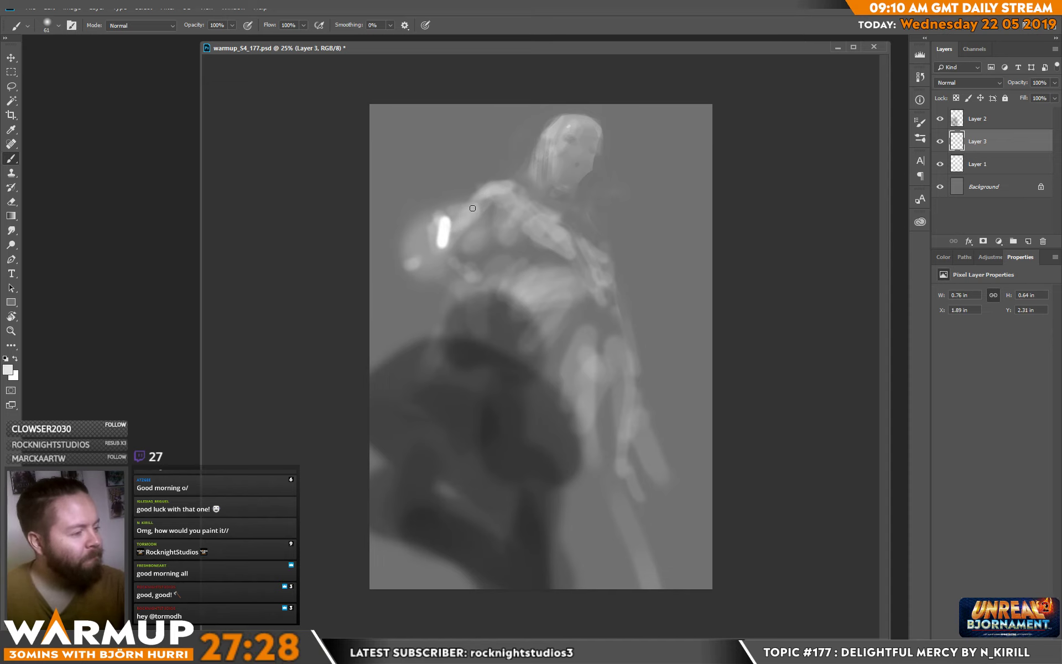
key("e")
right_click(500, 203)
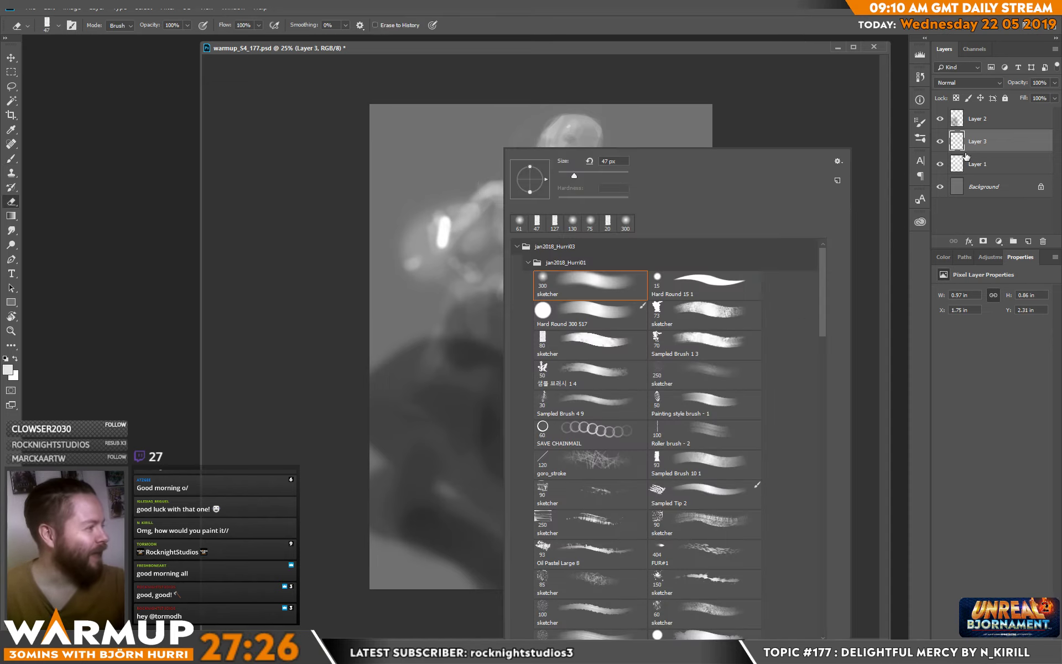
left_click(965, 156)
key("ctrl+e")
- Trim the raised arm's outer edge and the glow around the hand with a 124 px eraser
right_click(512, 213)
left_click_drag(607, 176, 610, 175)
left_click_drag(503, 191, 467, 194)
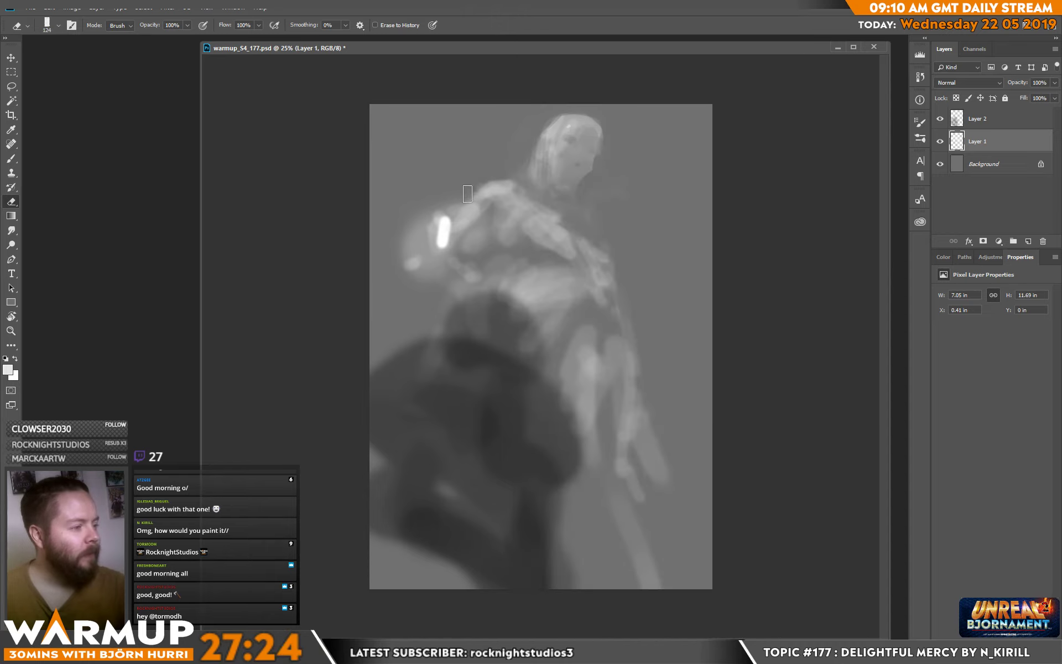
key("ctrl+z")
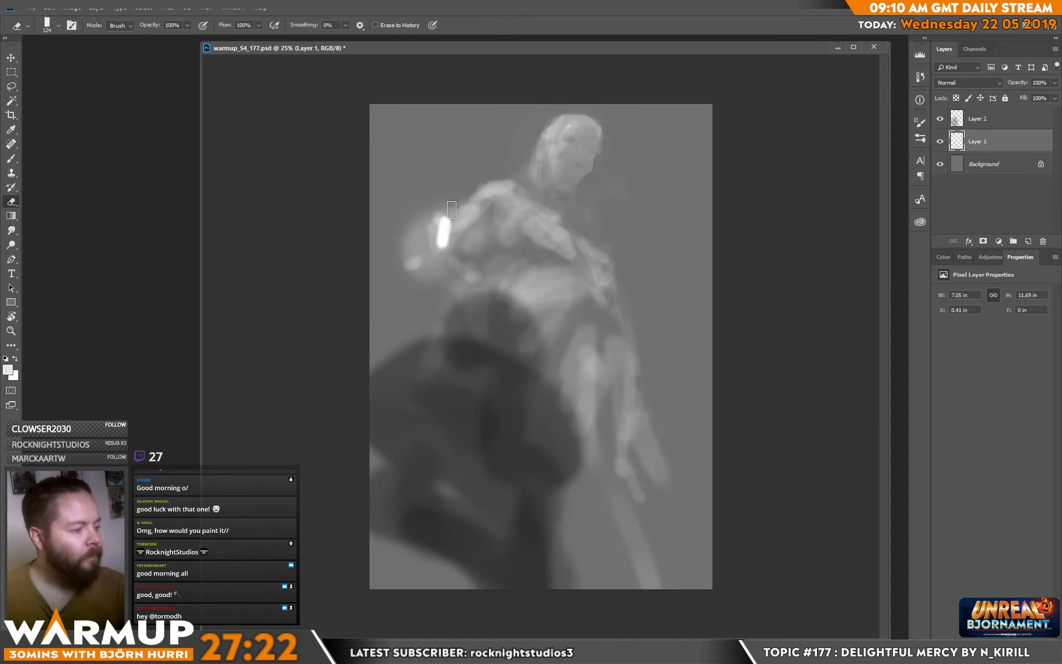
mouse_move(435, 216)
left_mouse_down()
mouse_move(440, 205)
mouse_move(405, 247)
left_mouse_up()
key("b")
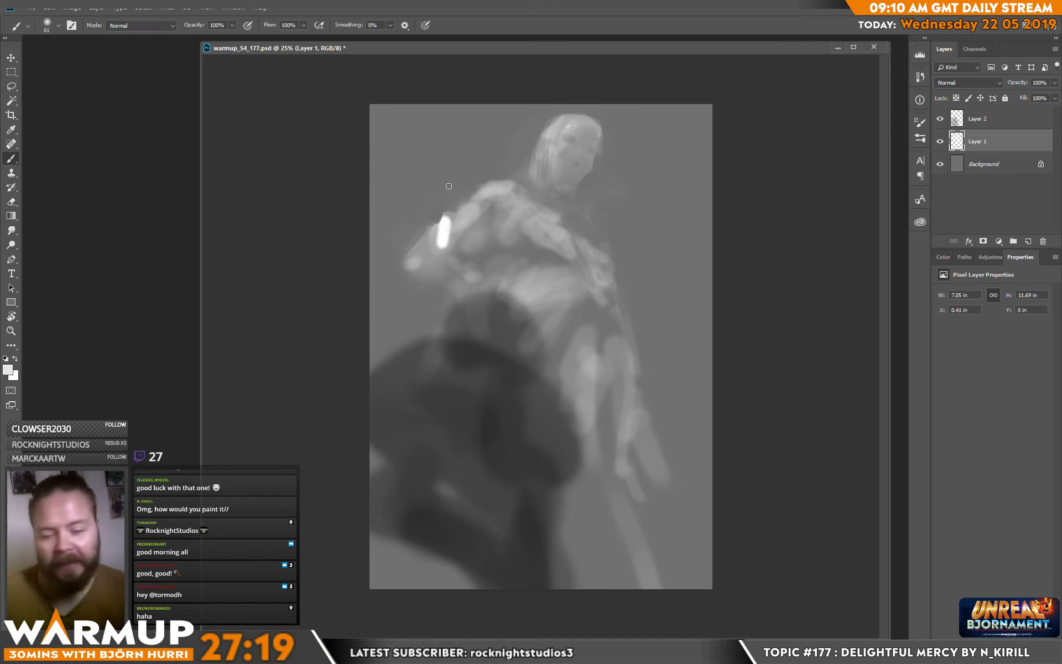
- Define the raised hand's fingers in white with a 44 px brush and refine the arm and chest edges
right_click(468, 239)
left_click(539, 176)
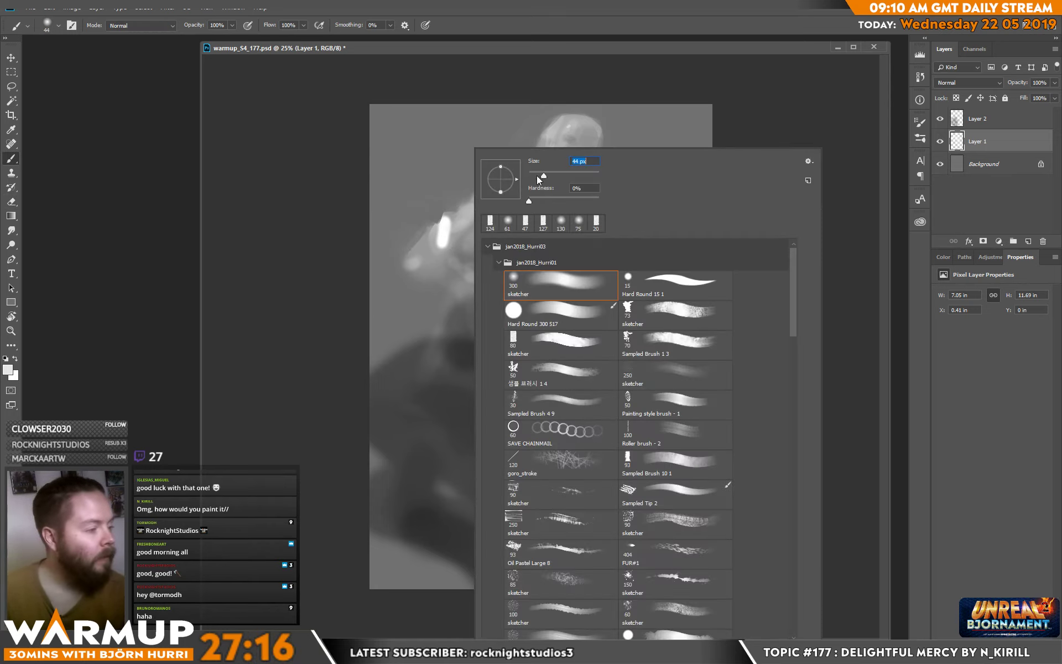
left_click(444, 228, "alt")
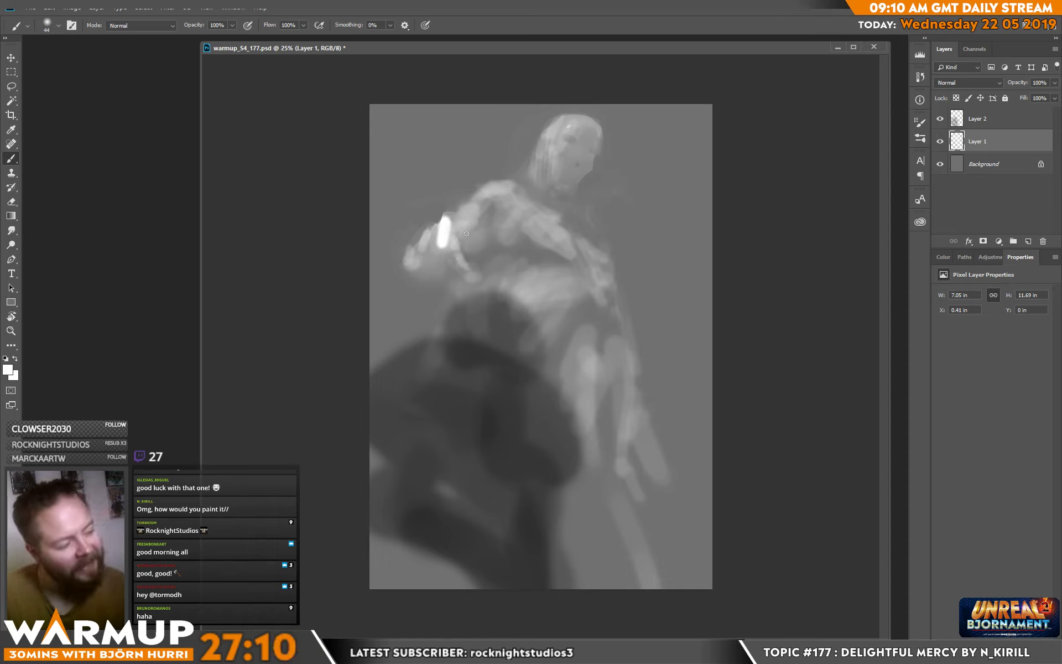
key("e")
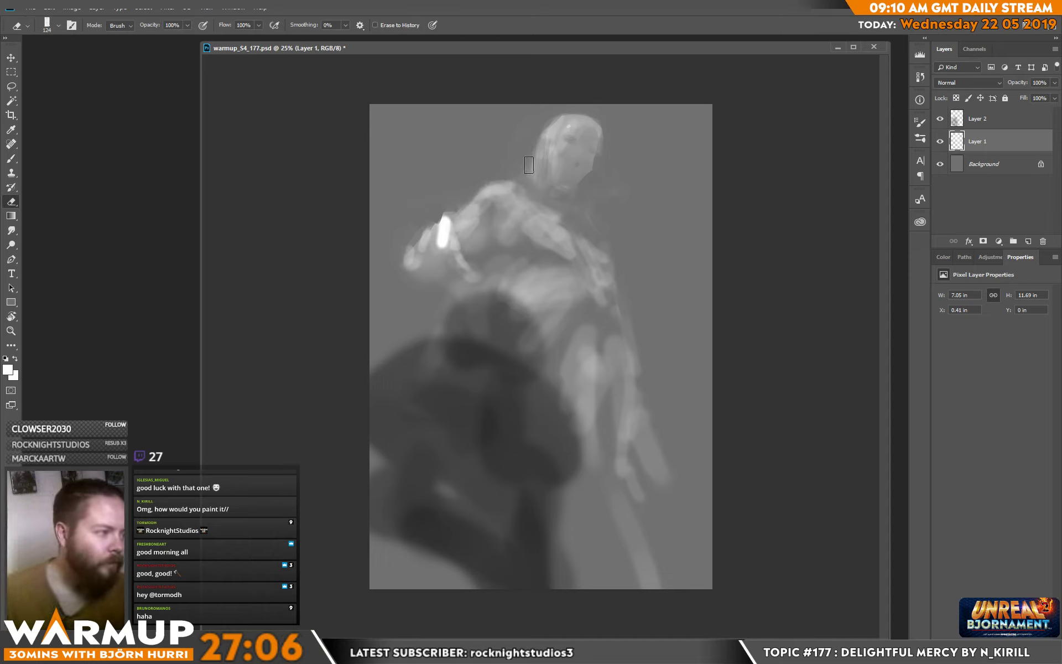
key("b")
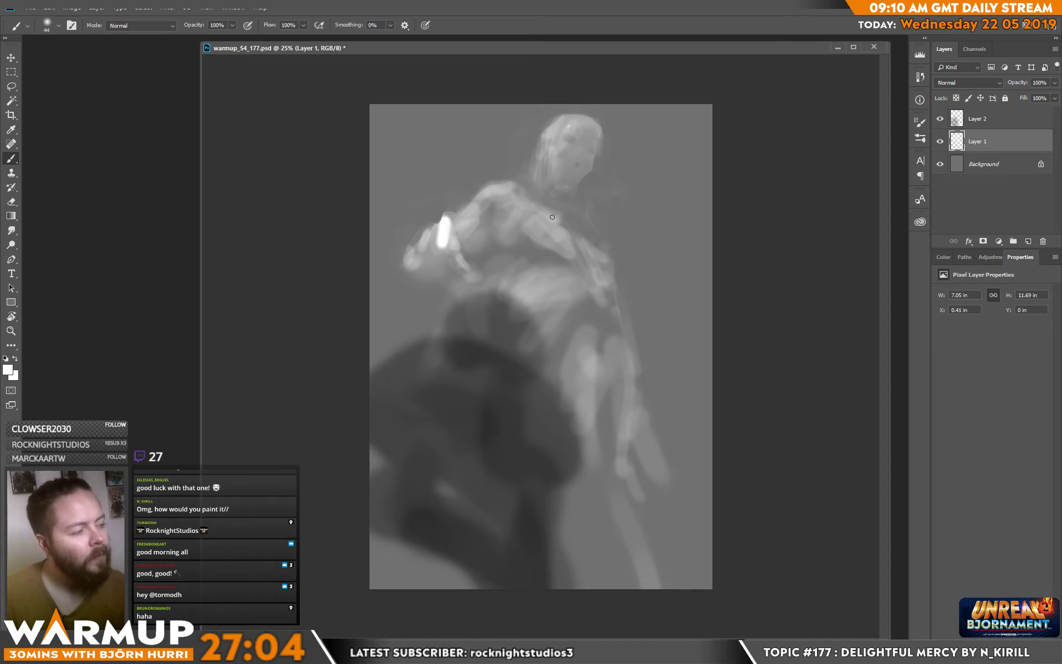
left_click(547, 210, "alt")
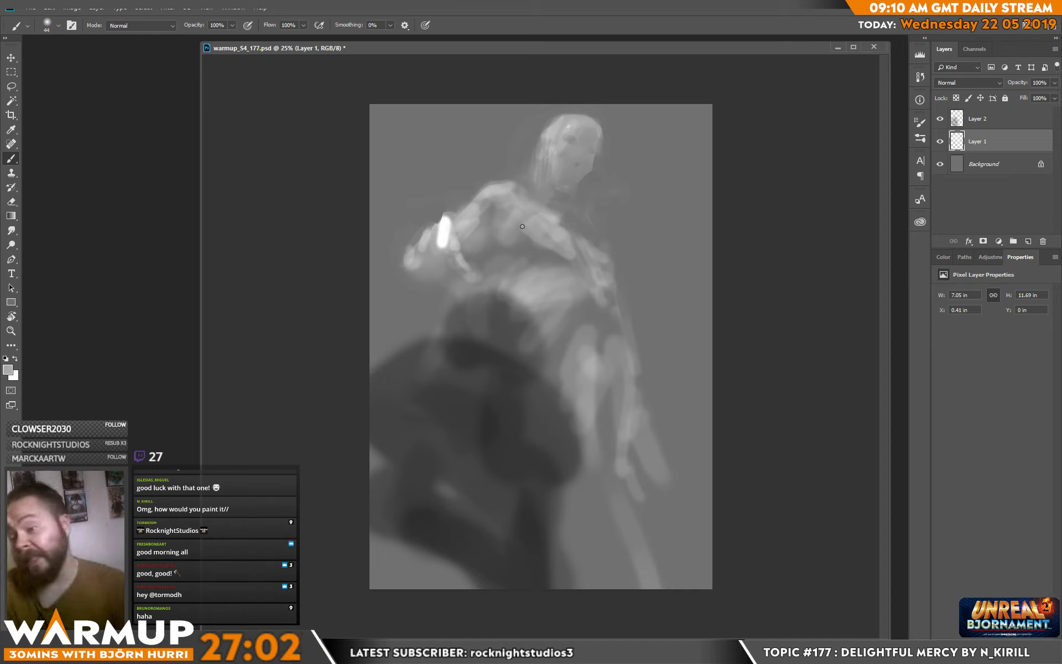
- Flip the canvas horizontally, set the foreground to white and refine the pale figure's chest and shoulder with light and sampled grey strokes
left_click(80, 7)
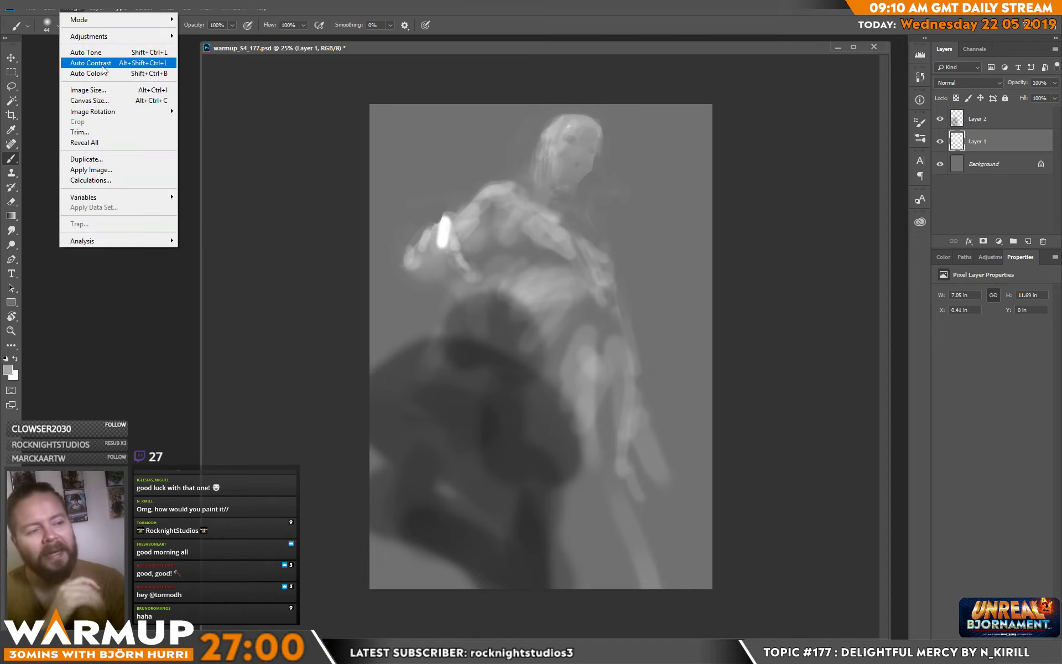
mouse_move(161, 111)
left_click(243, 159)
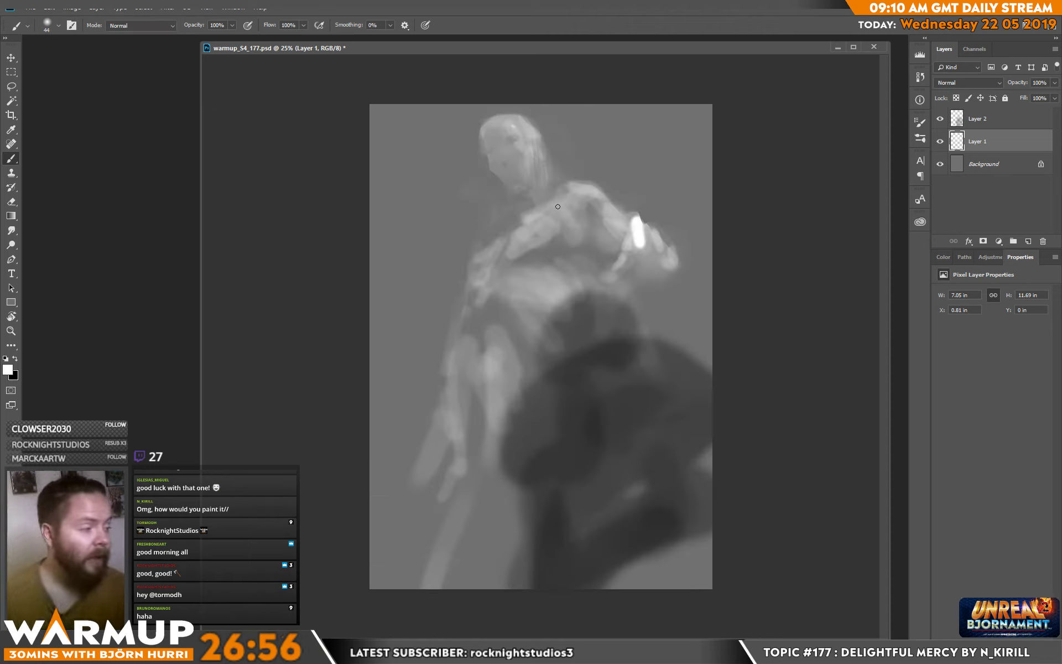
key("d")
key("x")
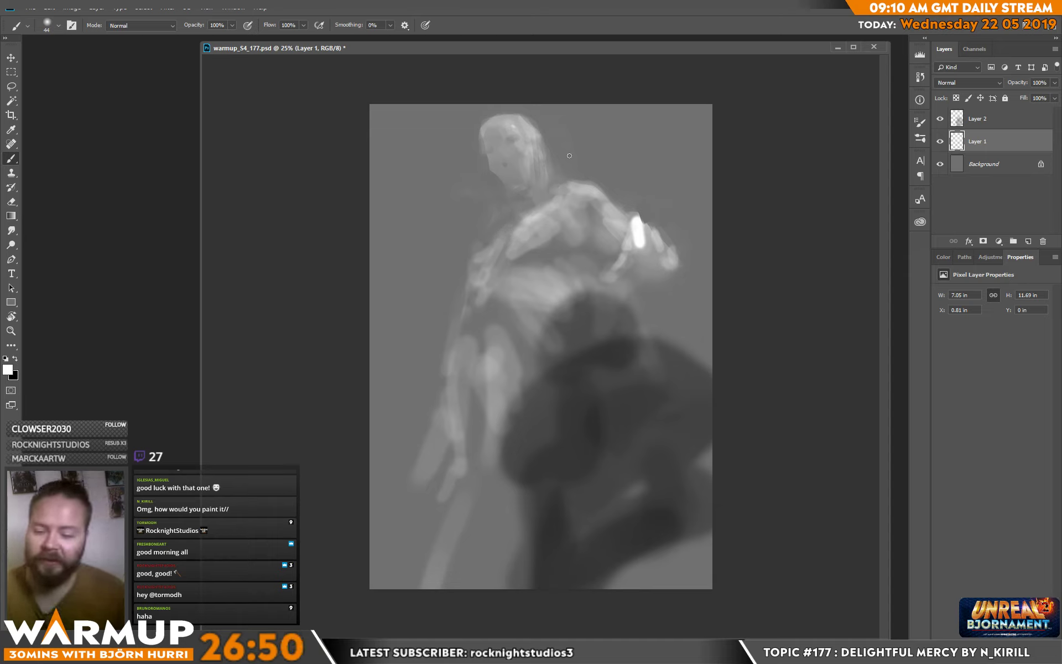
left_click(570, 199, "alt")
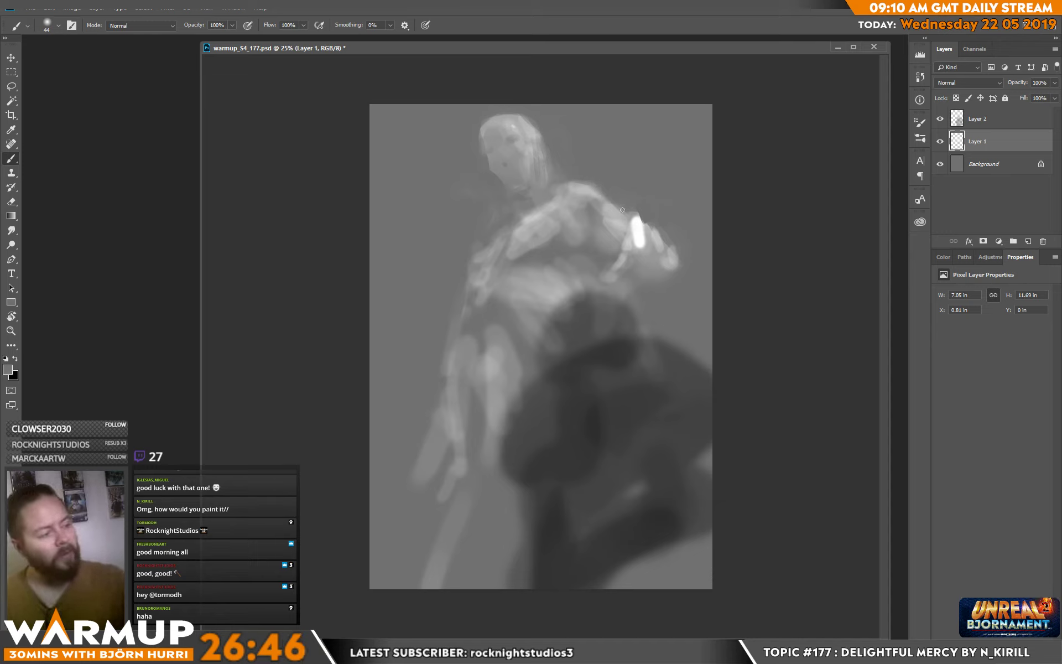
- Refine the pale figure's forearm, shoulder and upper arm with strokes of sampled light and mid greys on Layer 1
left_click(639, 238, "alt")
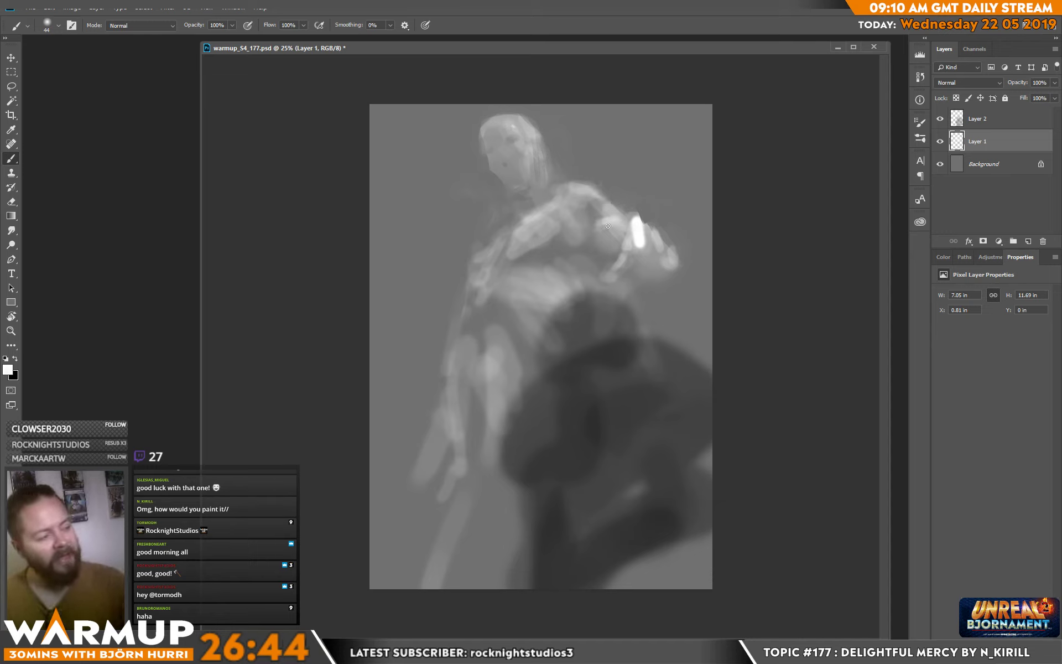
left_click(612, 218, "alt")
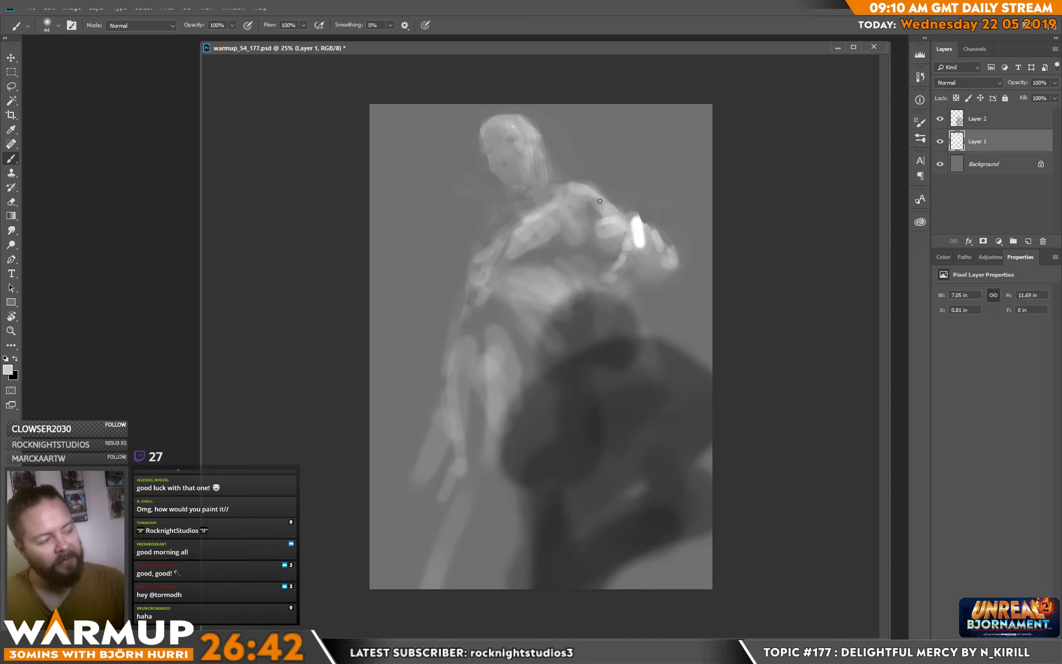
left_click(560, 198, "alt")
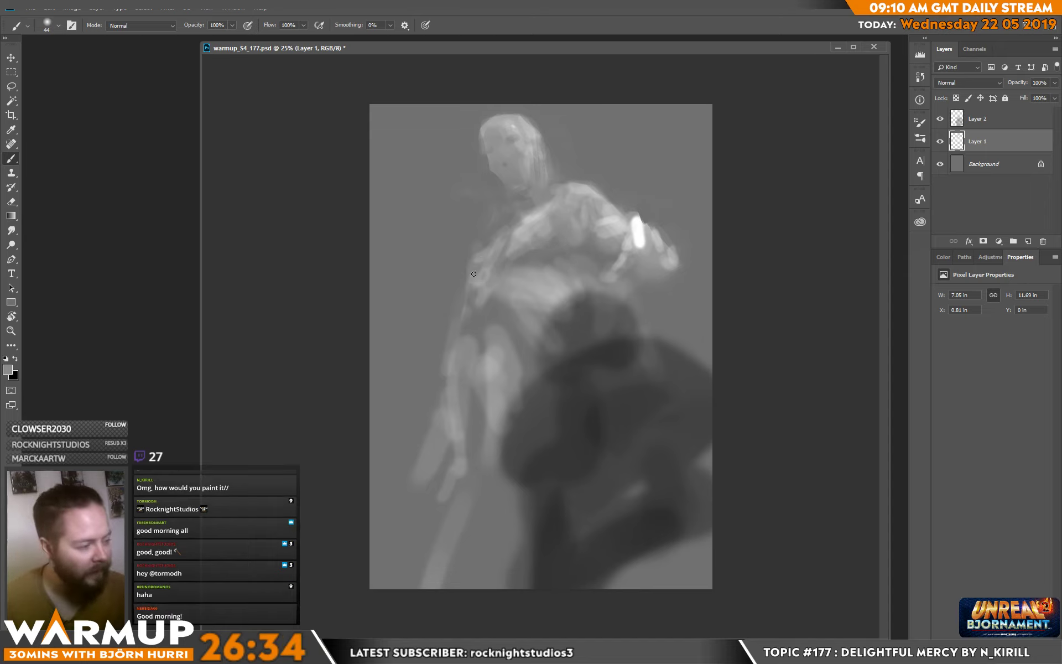
key("alt")
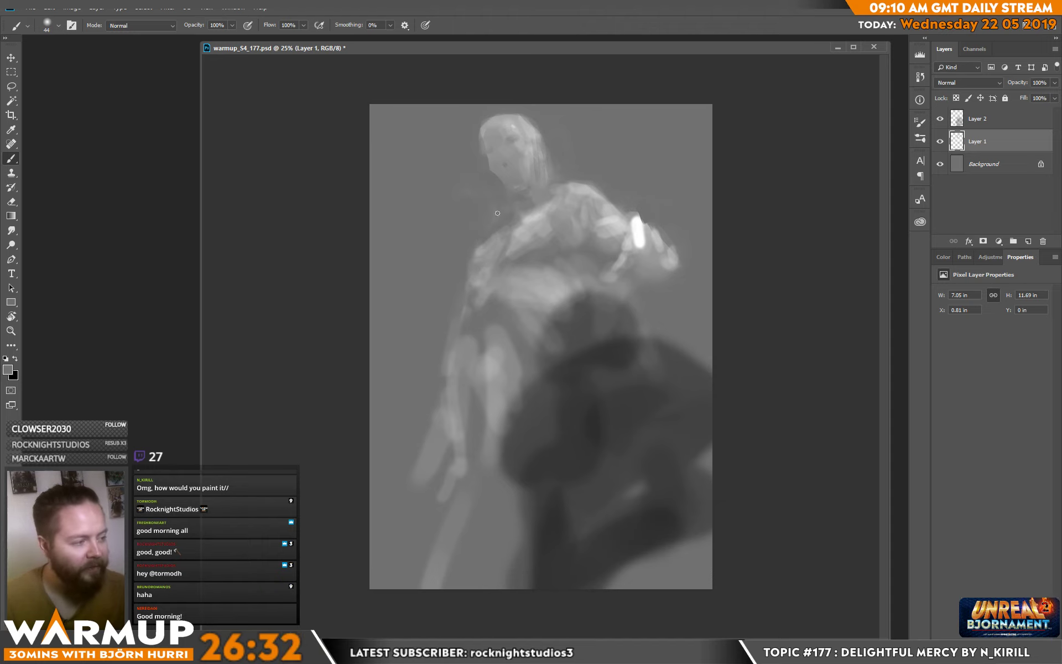
left_click(508, 244, "alt")
- Reduce the soft brush to 17 px and paint long hair strands and facial details on the pale figure's head
right_click(518, 233)
left_click(580, 177)
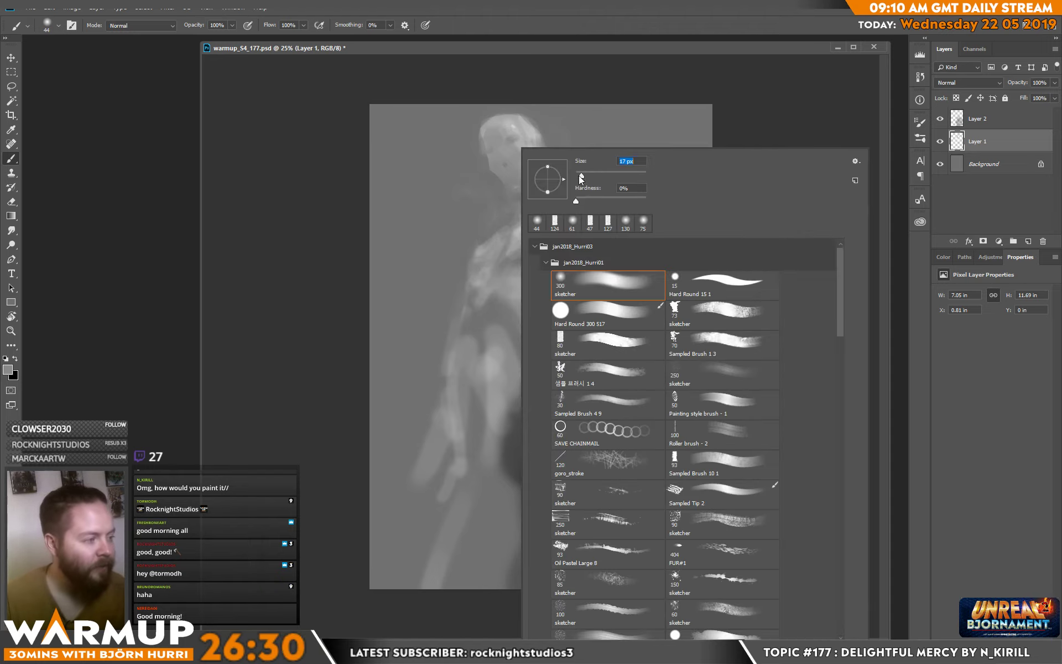
left_click_drag(494, 174, 489, 203)
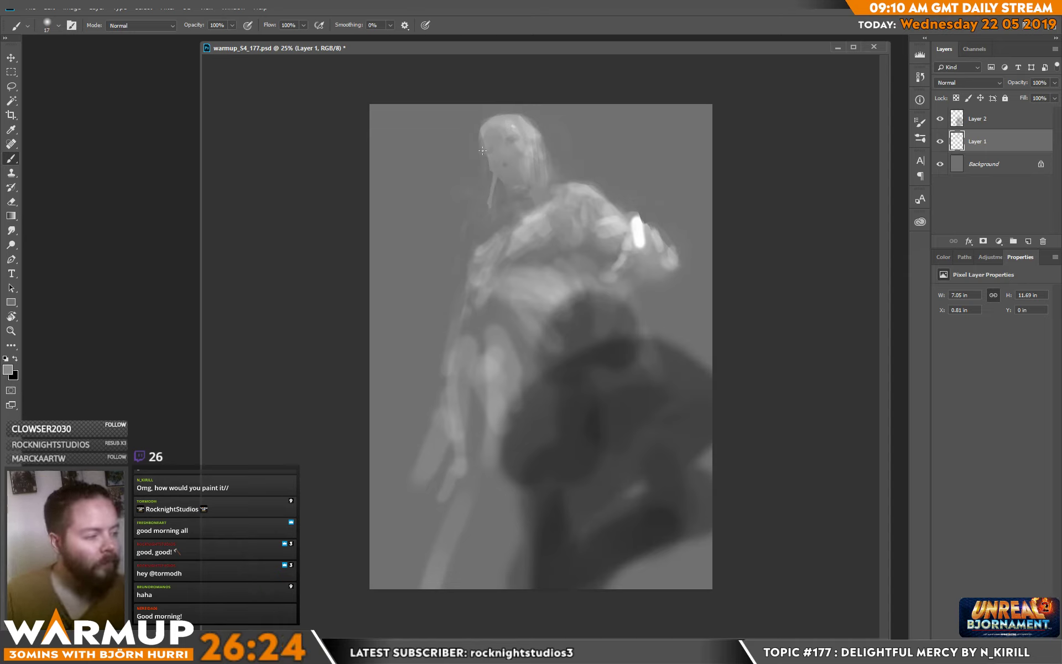
left_click(500, 184, "alt")
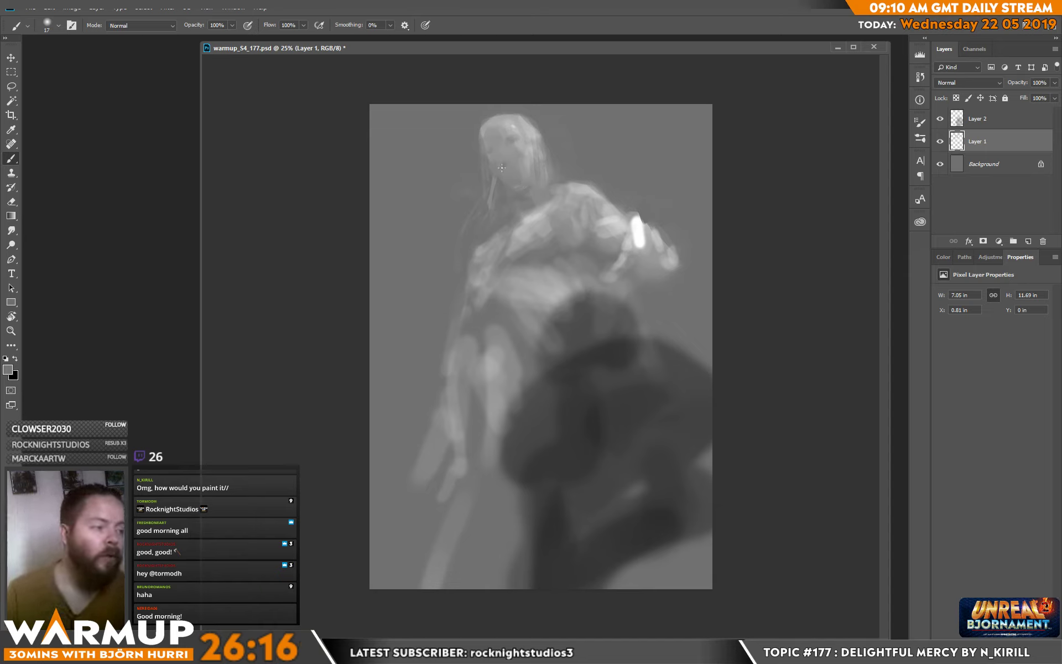
left_click(490, 131, "alt")
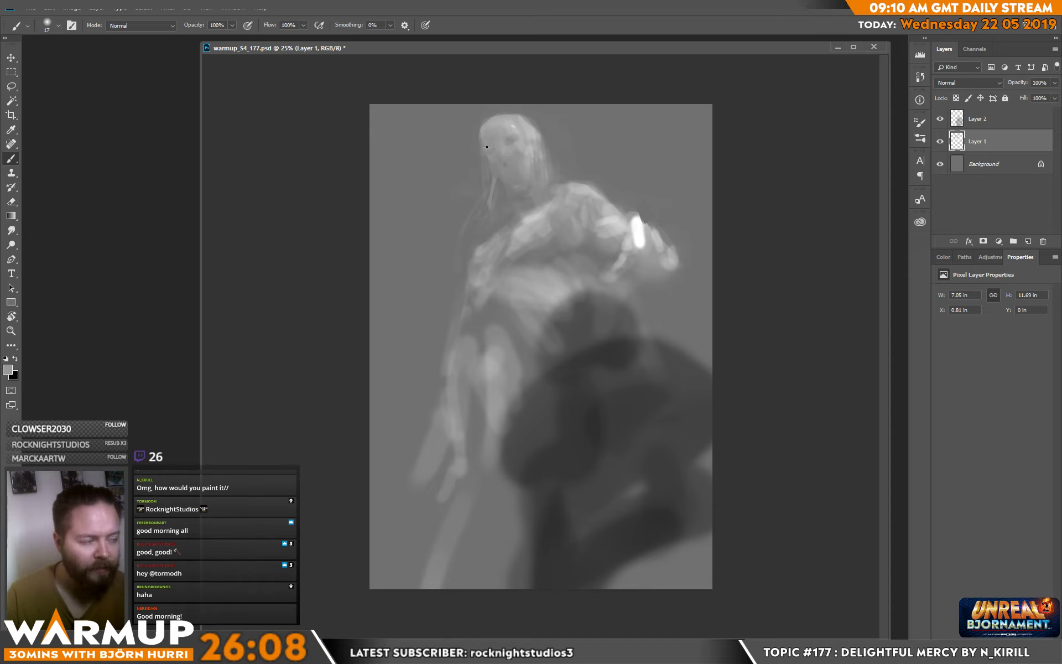
left_click(480, 126, "alt")
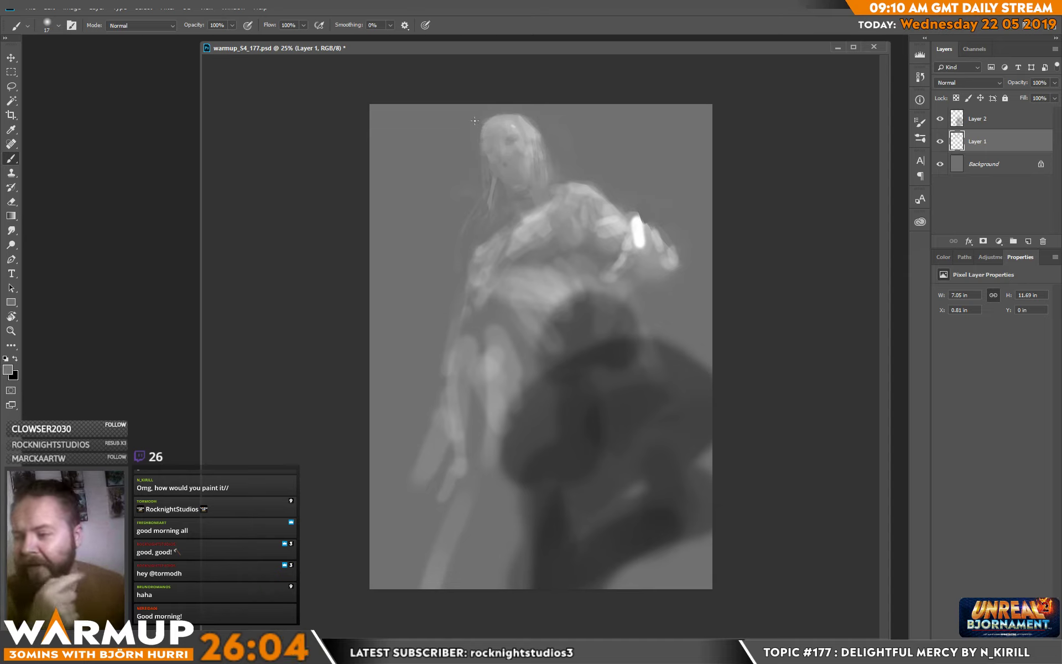
left_click(517, 143, "alt")
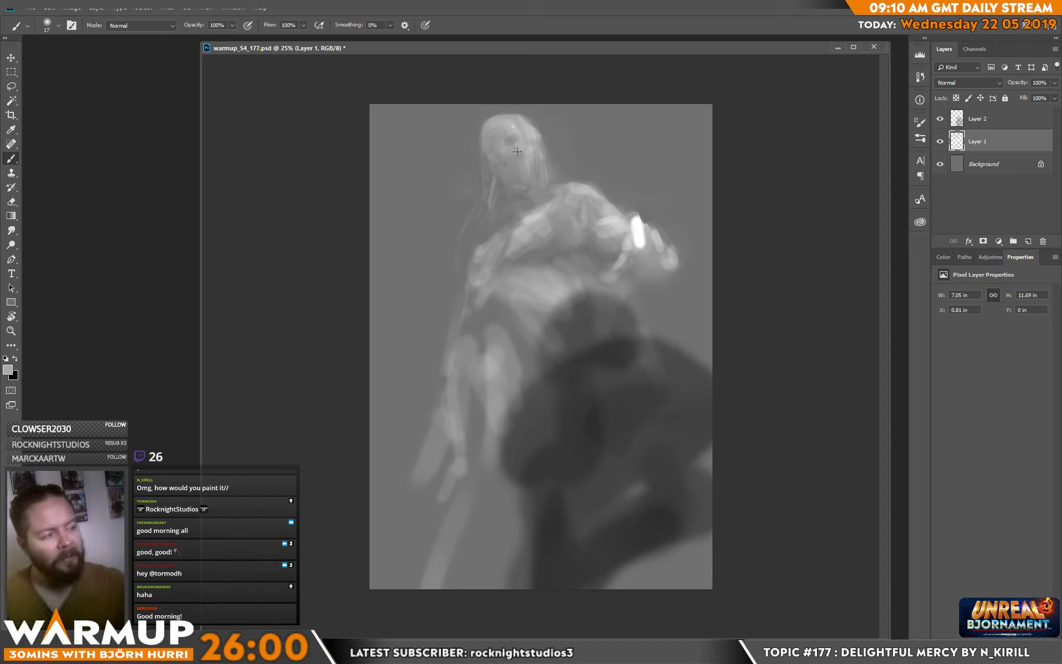
left_click(514, 140, "alt")
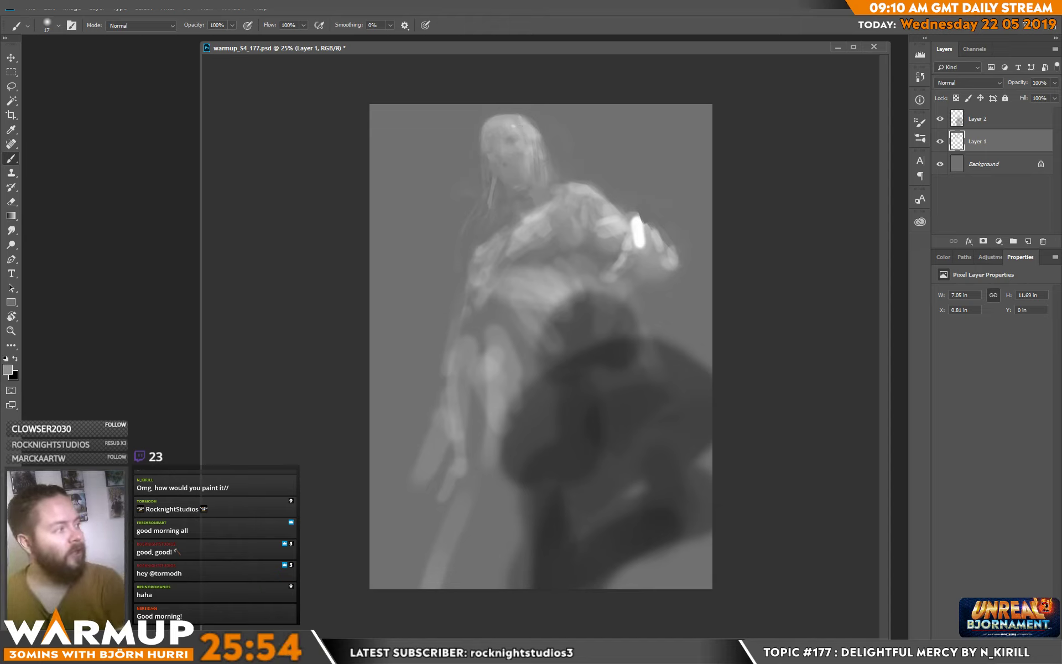
double_click(536, 8)
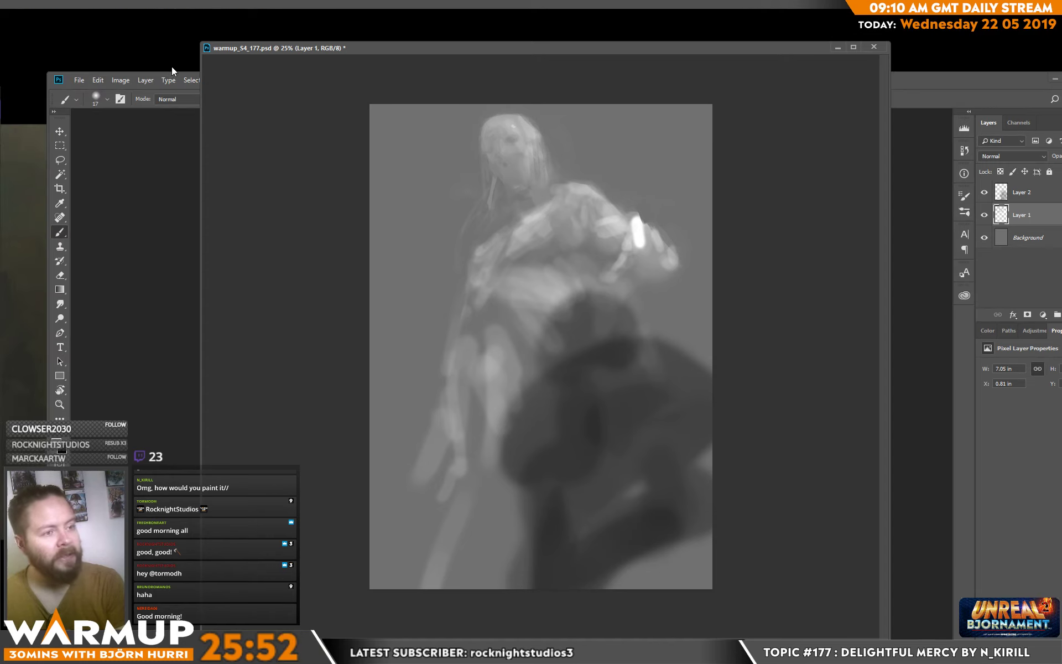
left_click_drag(940, 80, 930, 202)
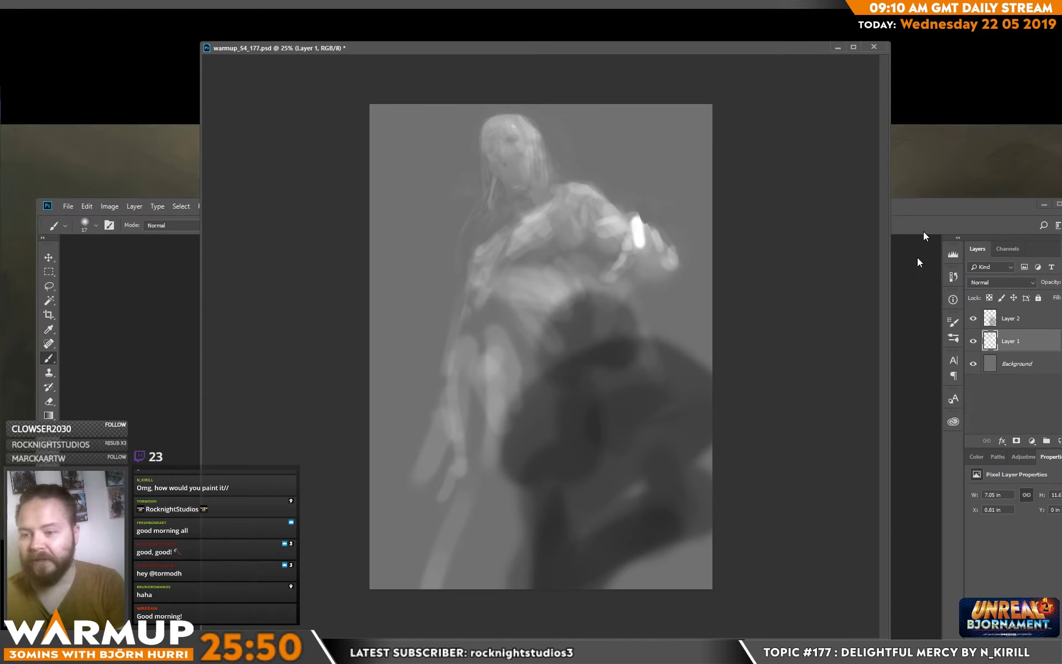
left_click_drag(917, 258, 951, 634)
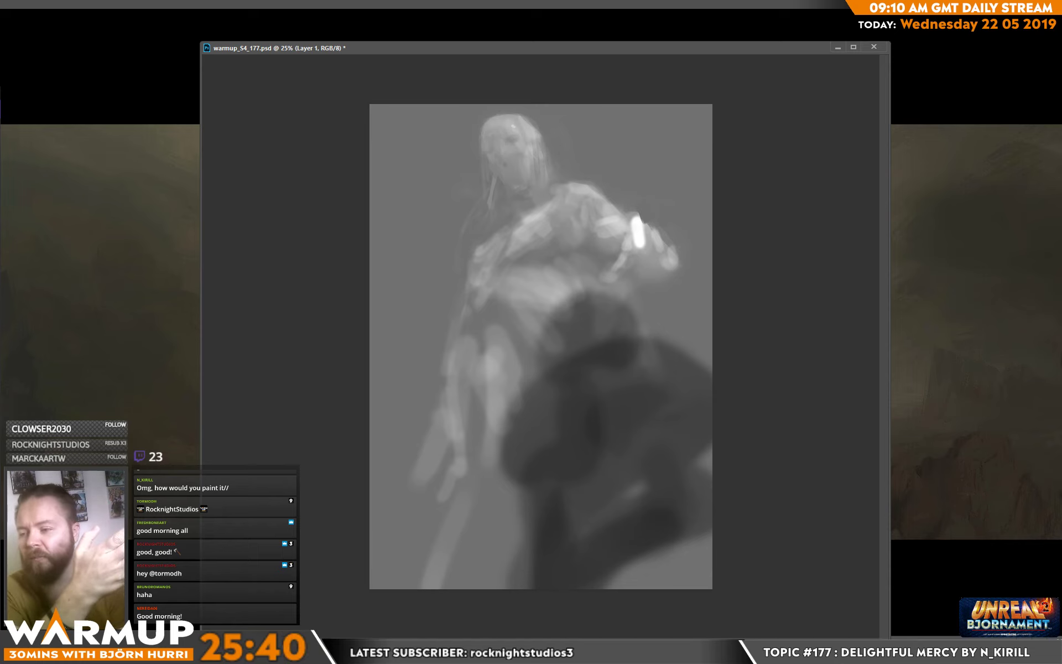
key("Tab")
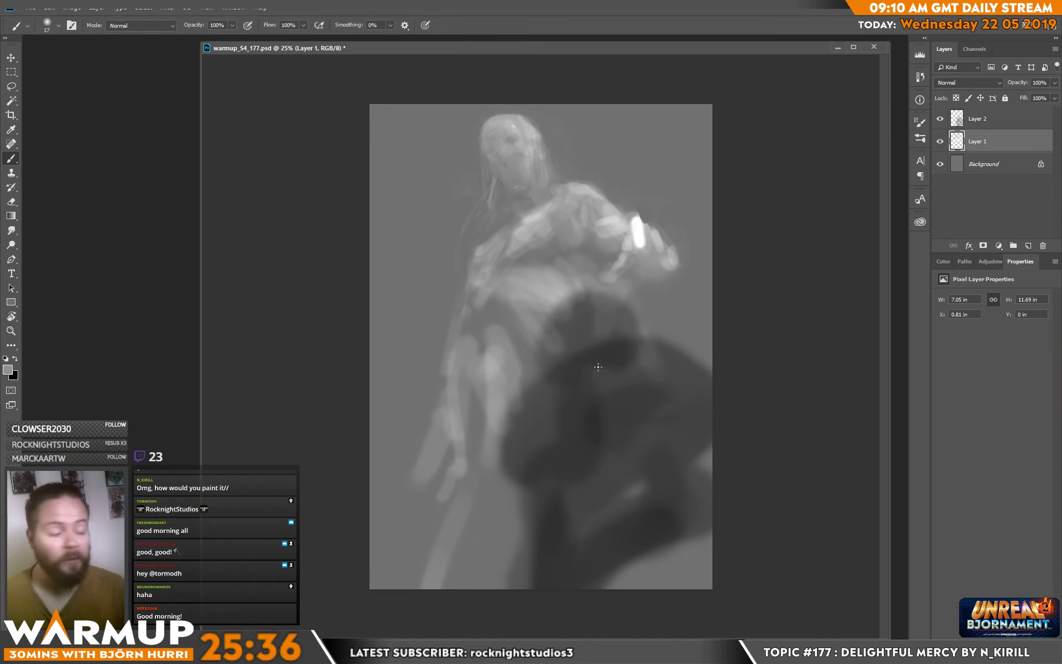
- Sharpen the dark figure's head and shoulder outline on Layer 2 with a rectangular 155 px brush and a 124 px eraser
left_click(983, 123)
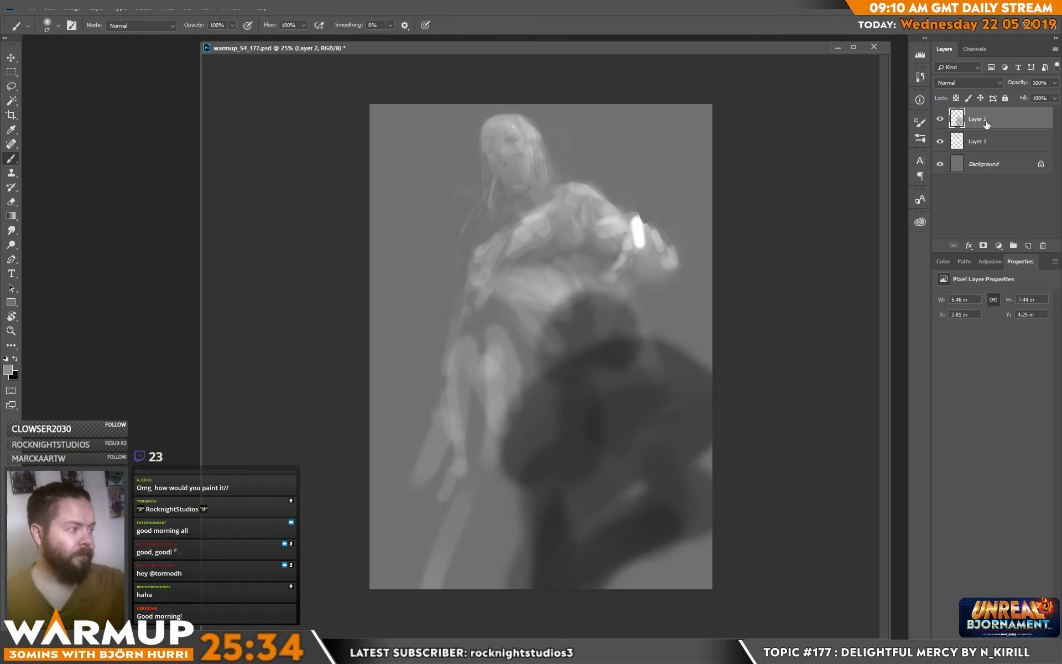
right_click(588, 375)
left_click(706, 344)
left_click(690, 176)
left_click(768, 106)
left_click(588, 319, "alt")
mouse_move(567, 320)
left_mouse_down()
mouse_move(602, 314)
mouse_move(599, 329)
mouse_move(613, 315)
mouse_move(619, 327)
mouse_move(625, 297)
mouse_move(641, 310)
mouse_move(618, 292)
mouse_move(562, 290)
mouse_move(546, 311)
mouse_move(535, 360)
mouse_move(542, 336)
left_mouse_up()
key("e")
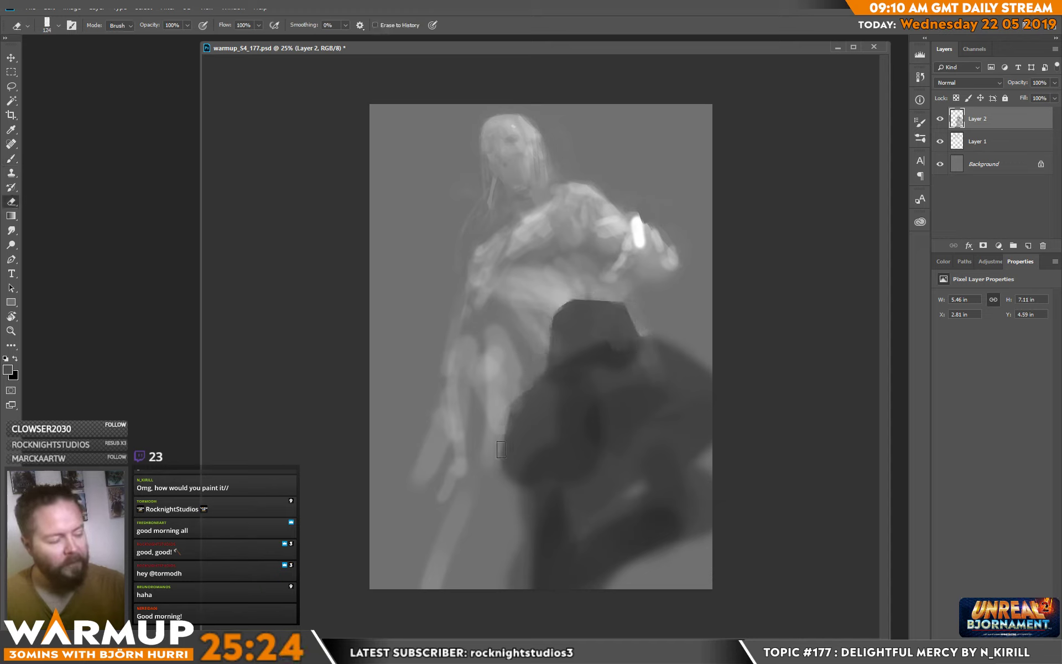
mouse_move(498, 460)
left_mouse_down()
mouse_move(519, 387)
mouse_move(523, 448)
left_mouse_up()
- Paint the dark figure's upper back and shoulders and extend an arm down to a hand resting near the ground
key("b")
left_click(628, 357, "alt")
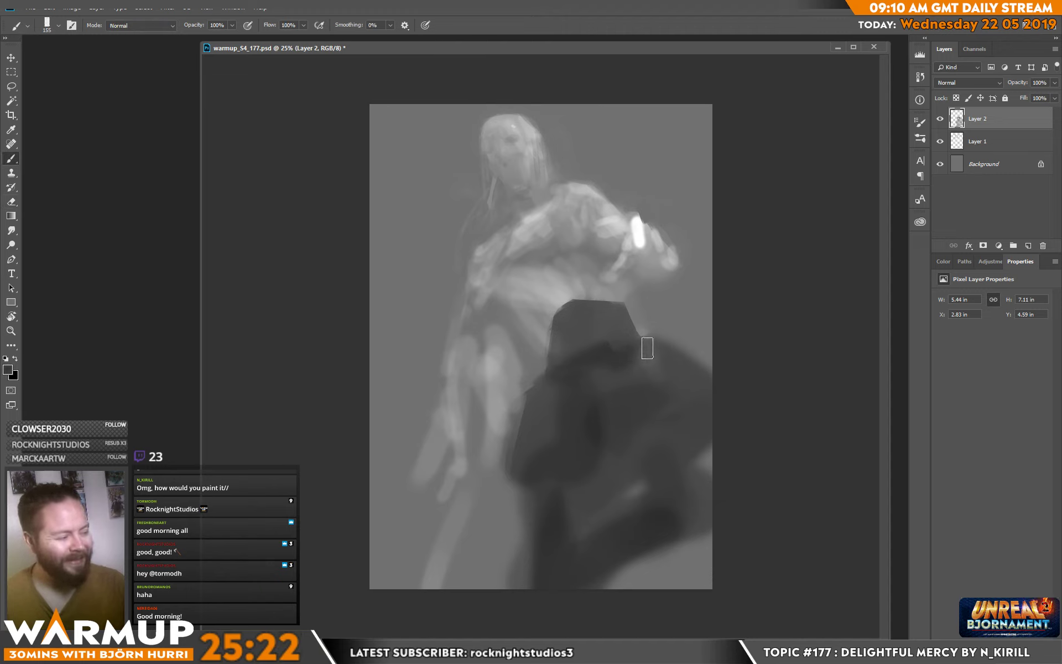
left_click(642, 368, "alt")
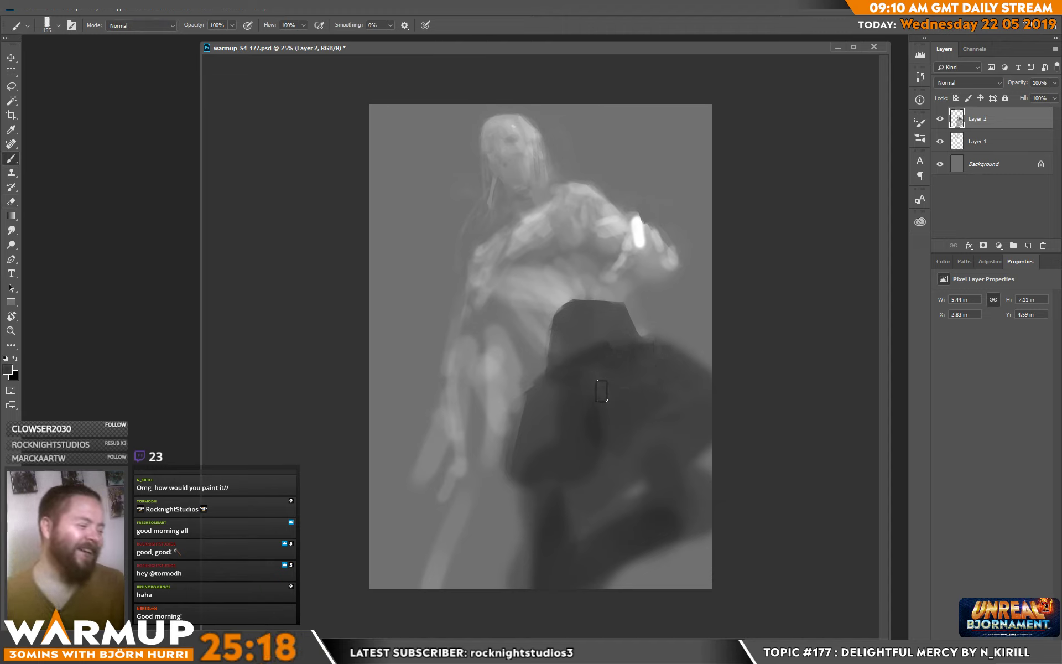
mouse_move(521, 420)
left_mouse_down()
mouse_move(490, 568)
mouse_move(486, 549)
mouse_move(525, 481)
mouse_move(512, 560)
mouse_move(489, 539)
mouse_move(479, 579)
mouse_move(488, 530)
mouse_move(455, 546)
mouse_move(469, 575)
mouse_move(496, 550)
mouse_move(458, 544)
mouse_move(474, 566)
left_mouse_up()
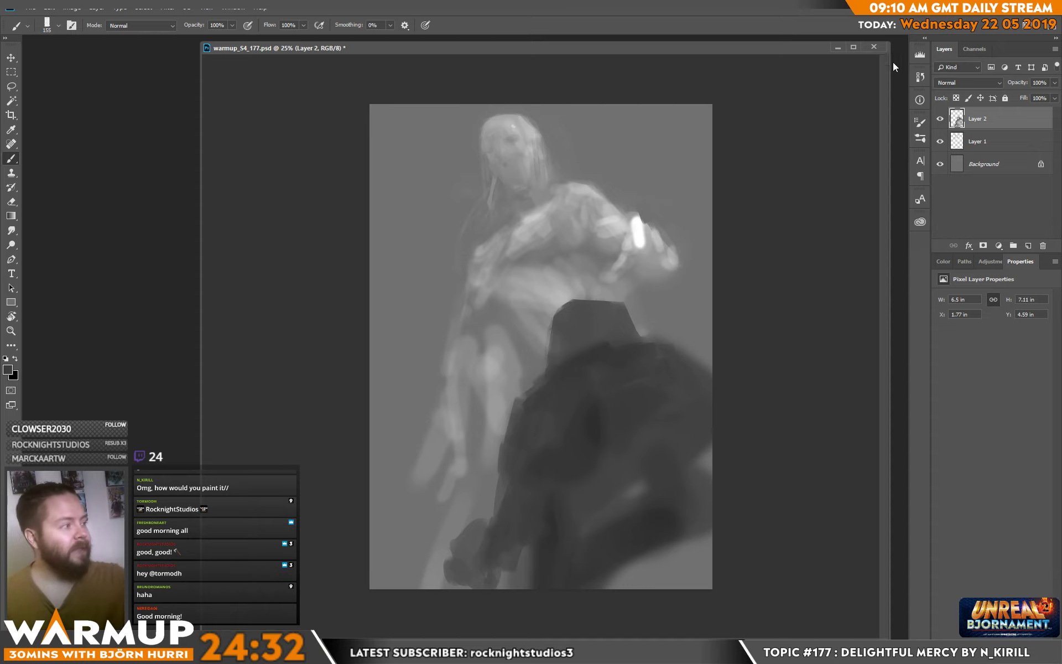
- Shrink the document window, clear the main workspace away and place the canvas beside the cliff landscape painting to view both
left_click_drag(889, 44, 572, 127)
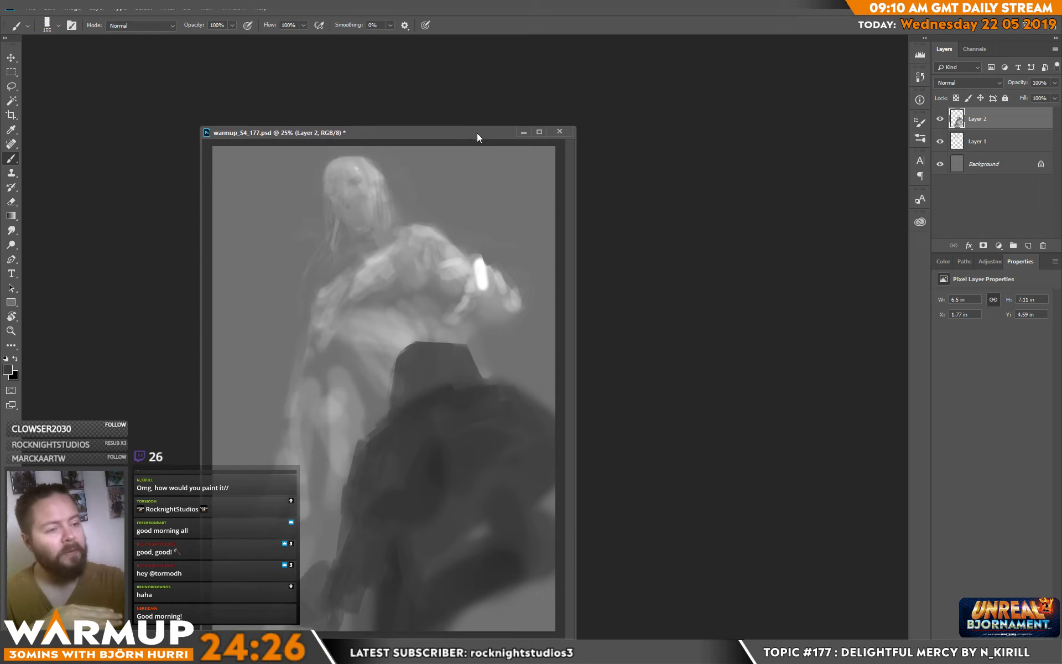
left_click_drag(477, 132, 341, 93)
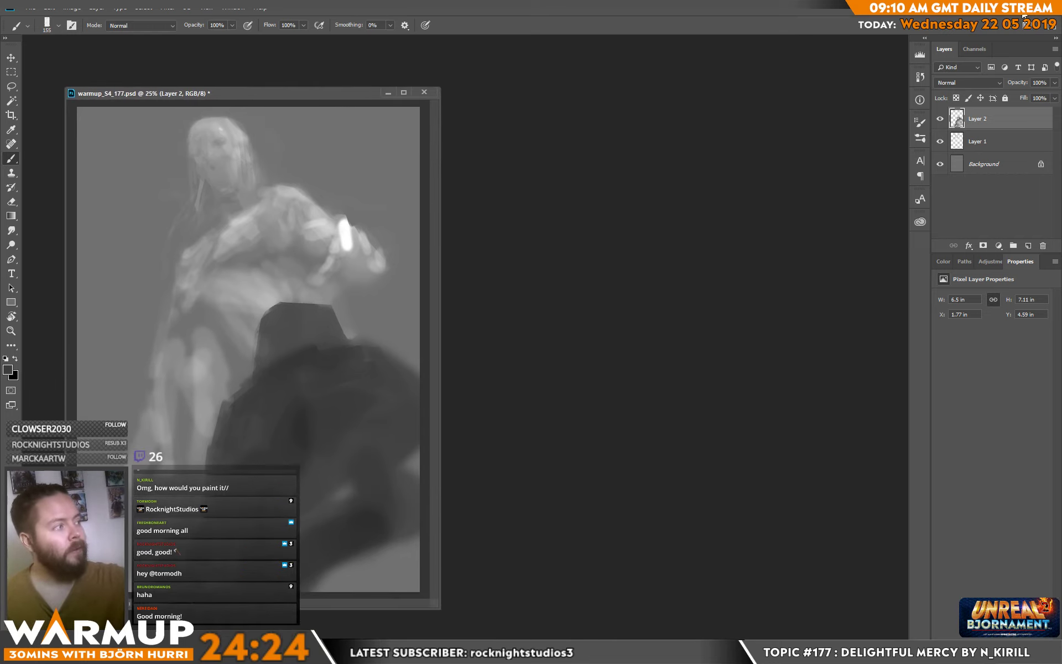
left_click(1022, 9)
mouse_move(631, 28)
left_mouse_down()
mouse_move(616, 99)
mouse_move(638, 654)
left_mouse_up()
left_click_drag(254, 97, 191, 11)
left_click_drag(375, 525, 533, 627)
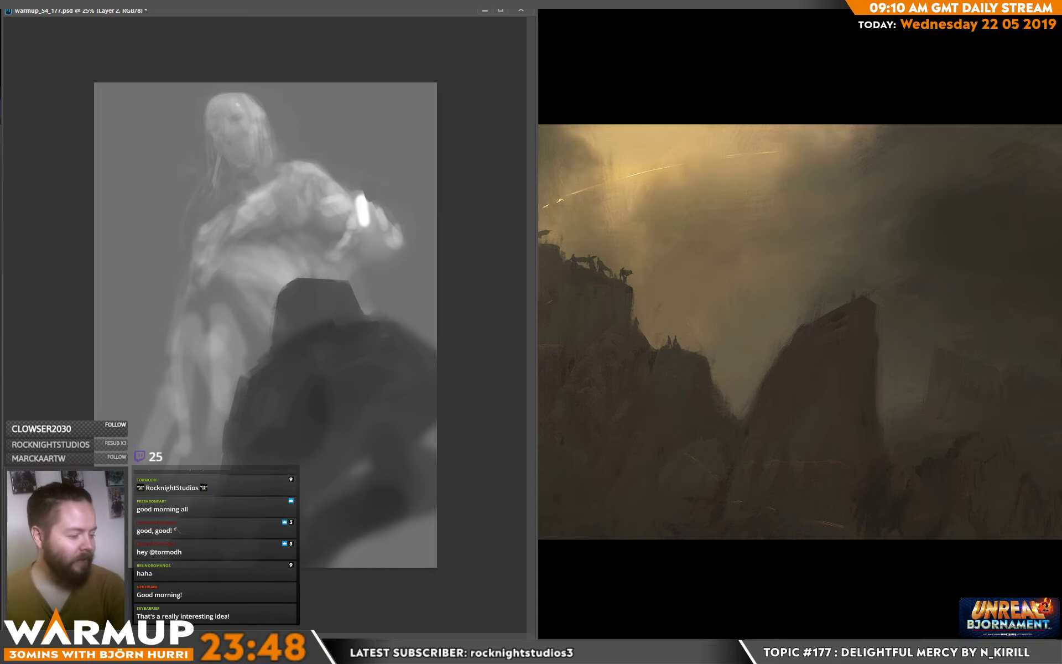
- Bring the full workspace back maximized and move the document window toward its middle
left_click_drag(1061, 48, 634, 49)
double_click(635, 49)
left_click_drag(340, 11, 501, 61)
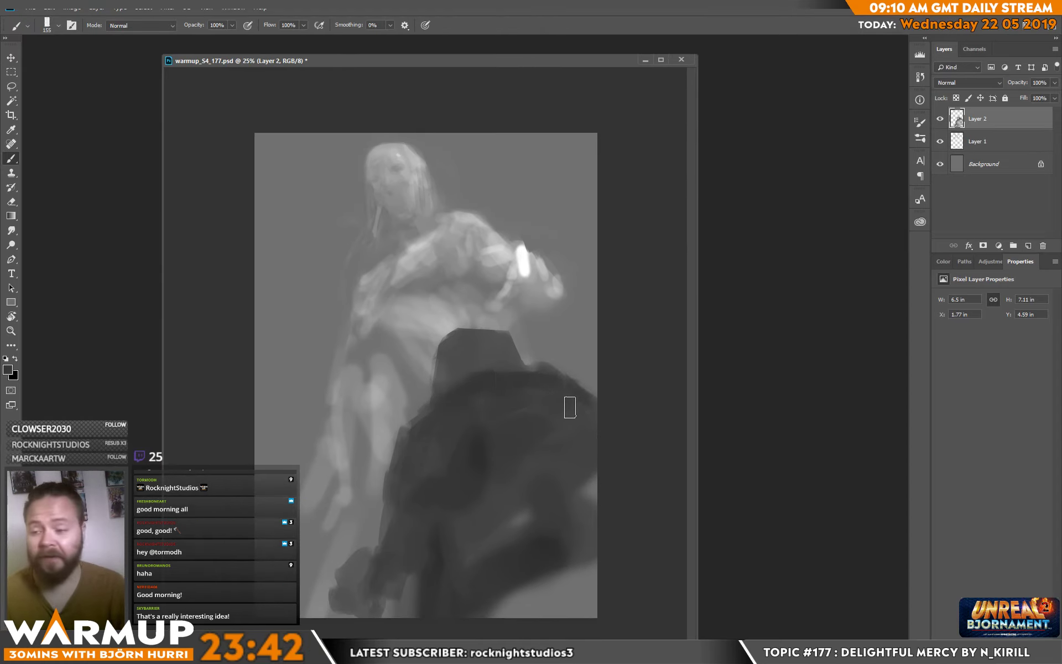
- Fill in the dark figure's lower body and legs with dark grey, sampling tones from the figure for further strokes
mouse_move(576, 476)
left_mouse_down()
mouse_move(550, 551)
mouse_move(470, 590)
mouse_move(467, 619)
mouse_move(504, 610)
mouse_move(529, 631)
left_mouse_up()
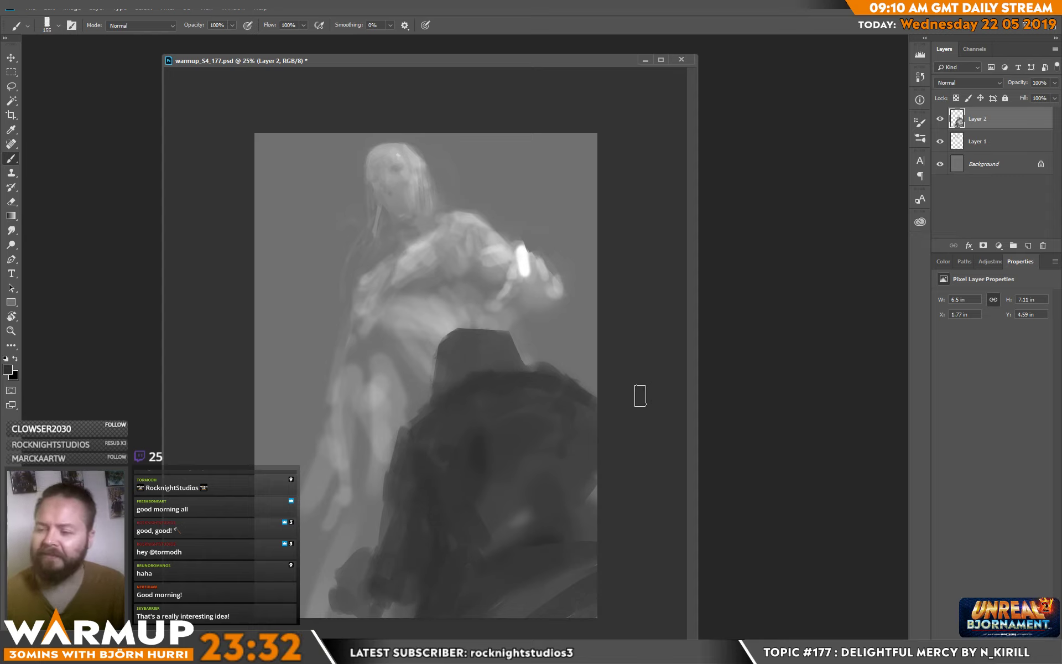
key("alt")
left_click(435, 404, "alt")
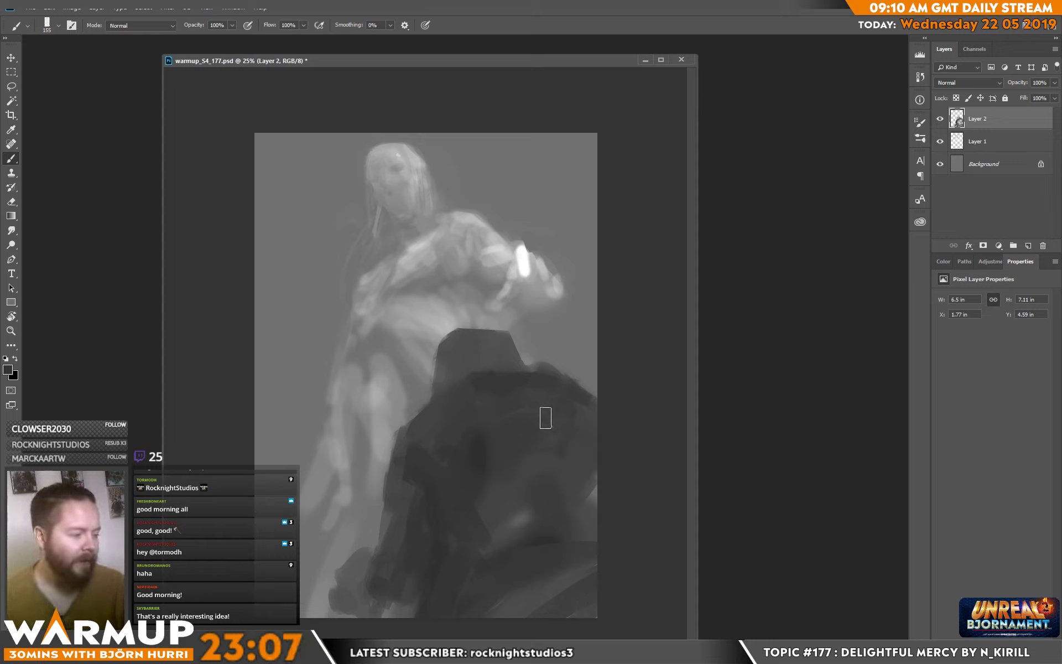
- Add a layer above Layer 1 and brush a faint white haze over the upper canvas with a 2520 px soft brush
left_click(991, 141)
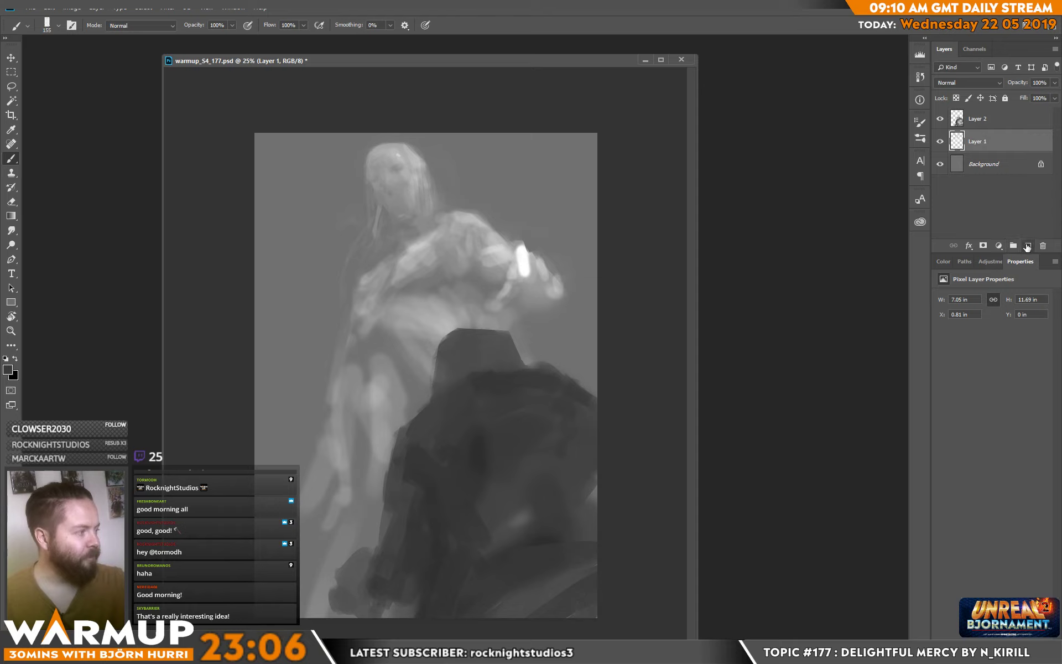
left_click(1028, 245)
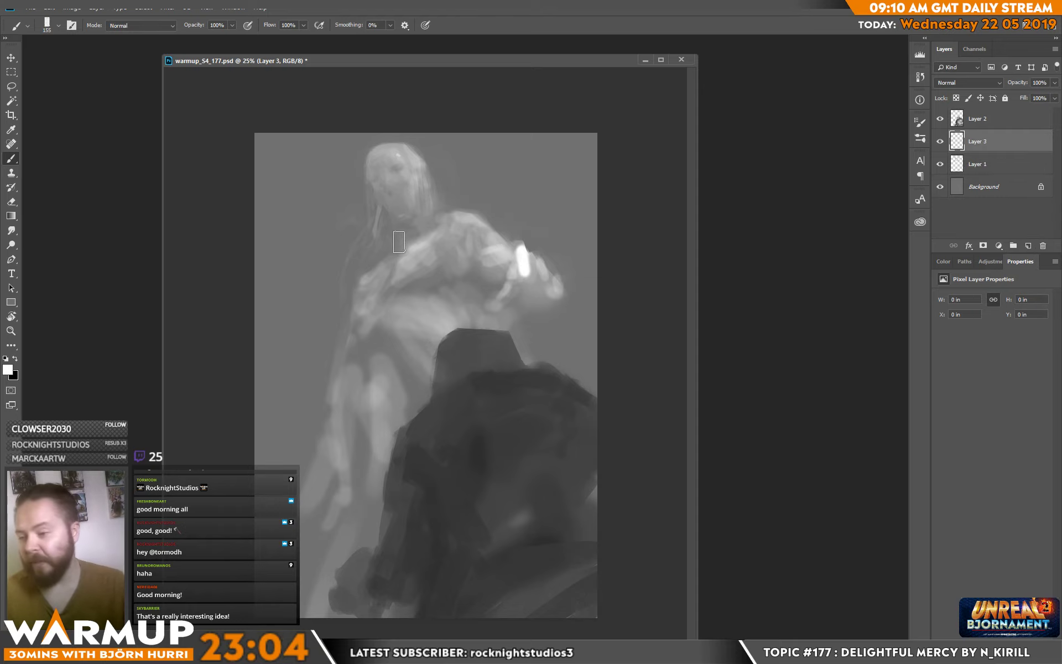
right_click(426, 225)
left_click(552, 296)
left_click_drag(518, 176, 536, 176)
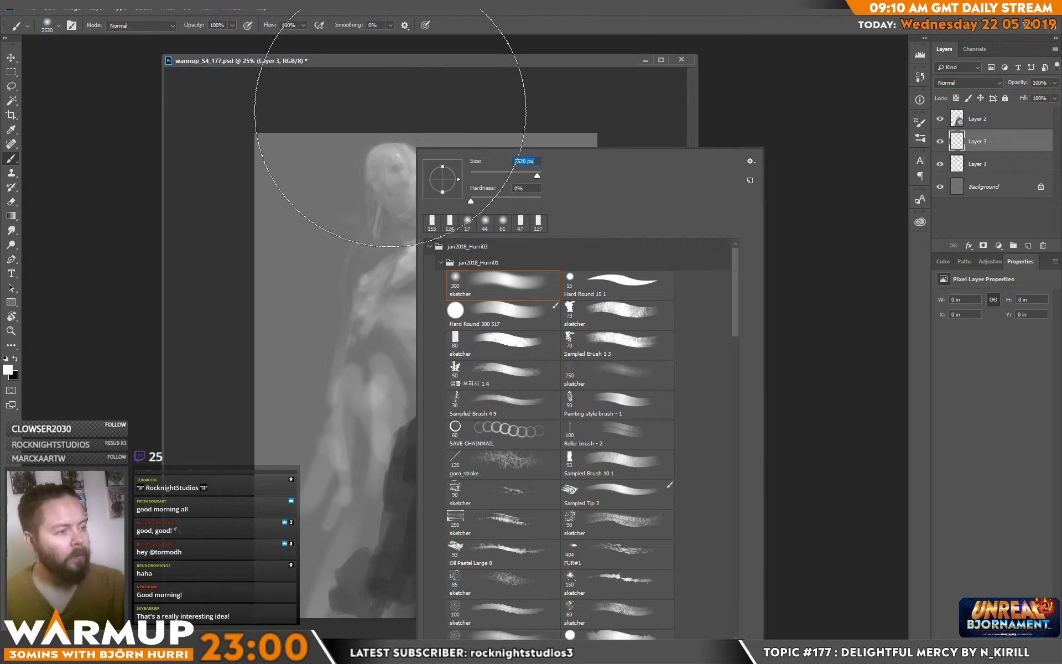
left_click(392, 112)
left_click_drag(463, 131, 384, 207)
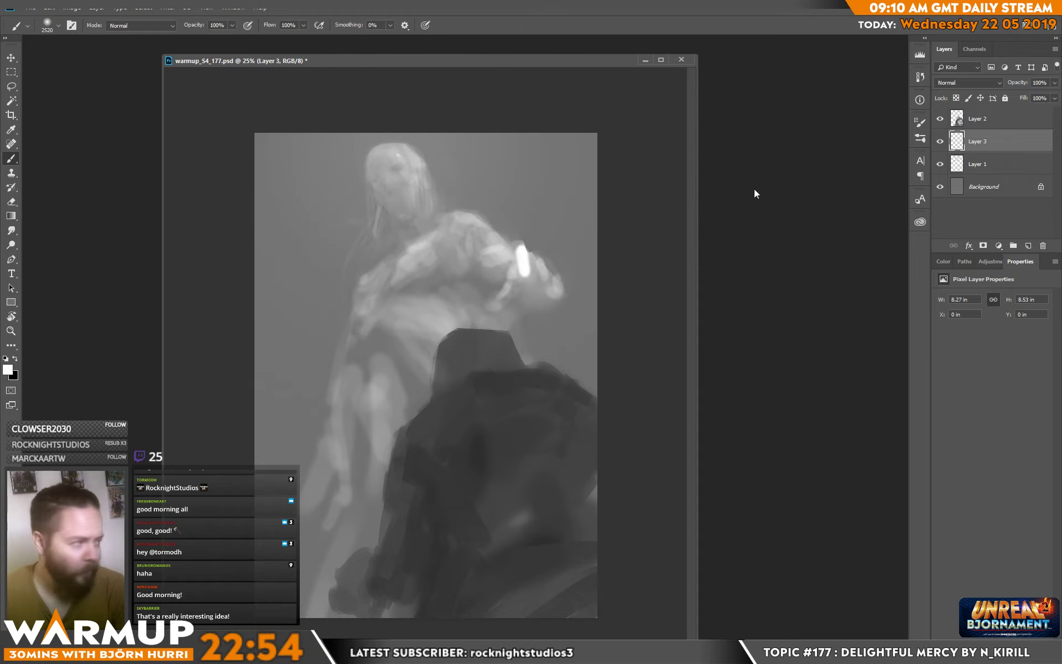
- Add a Color Burn layer above Layer 3 and darken the lower canvas with soft grey strokes, undoing and redoing the first pass
left_click(1028, 245)
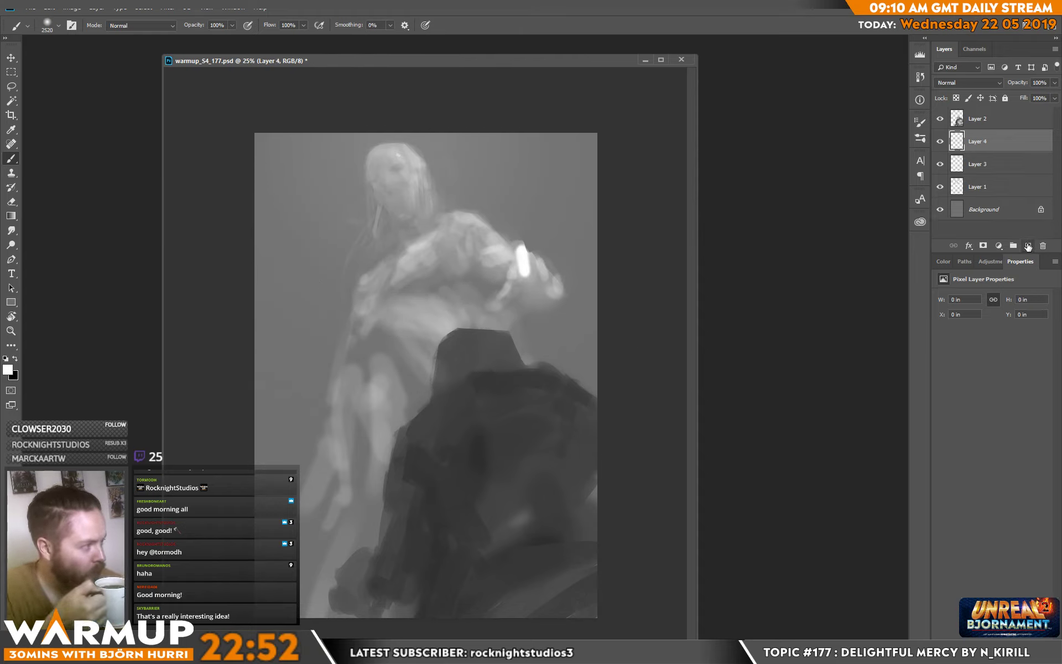
left_click(951, 83)
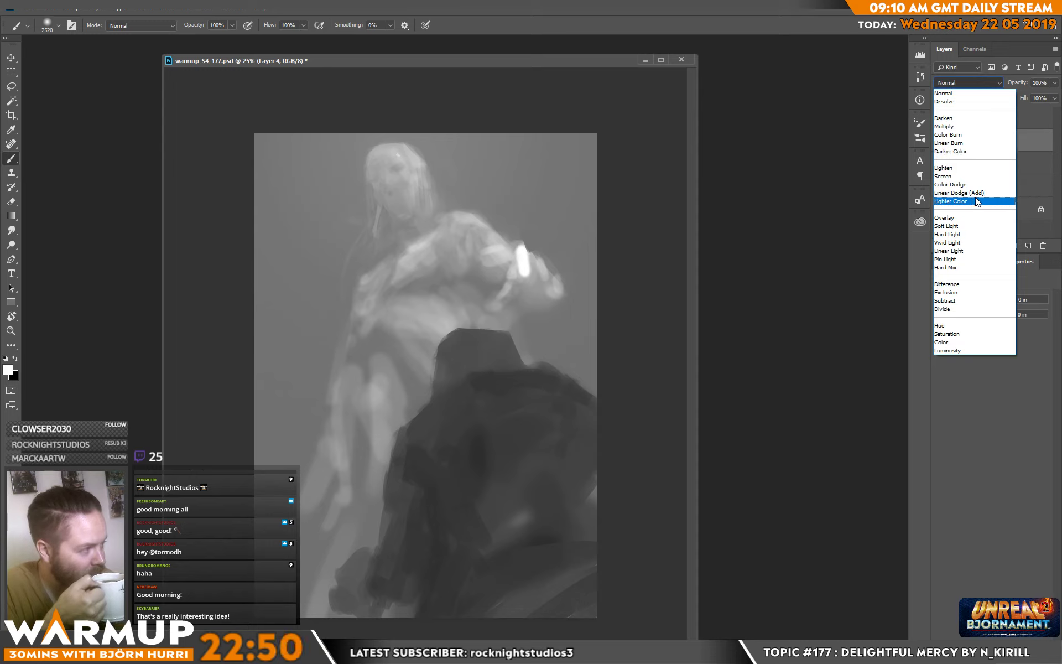
left_click(953, 135)
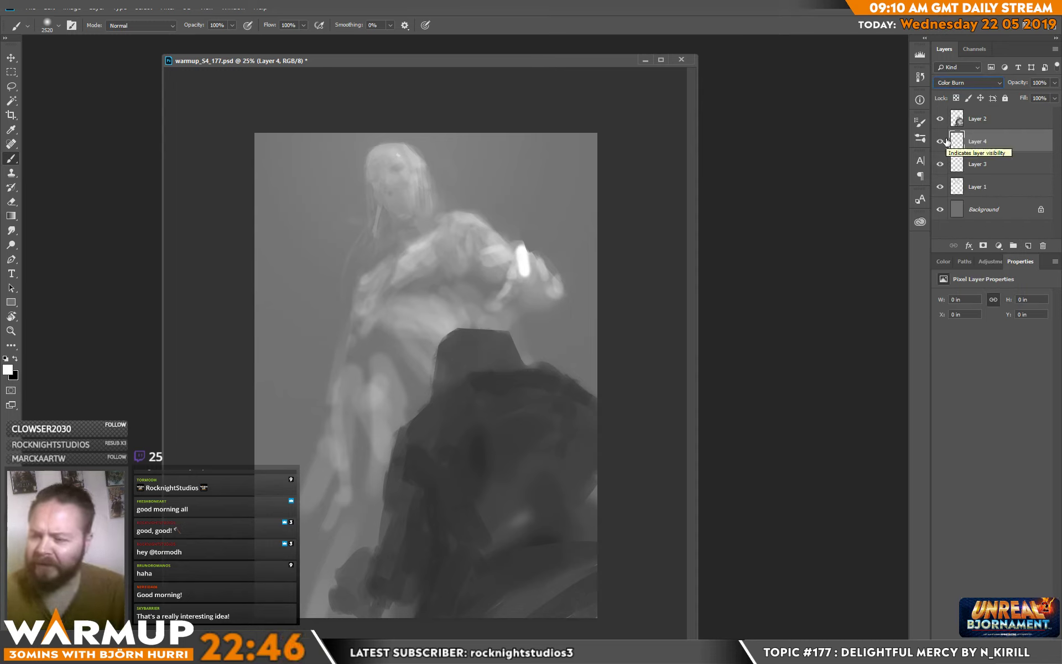
left_click(297, 451, "alt")
mouse_move(295, 470)
left_mouse_down()
mouse_move(330, 519)
mouse_move(470, 486)
mouse_move(670, 463)
left_mouse_up()
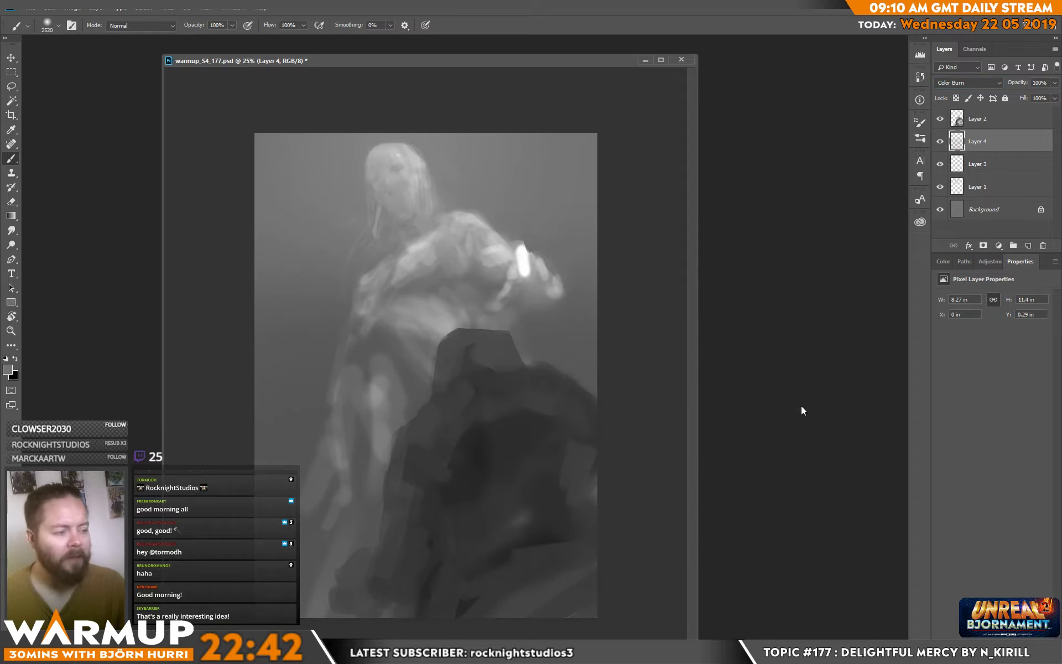
key("ctrl+z")
mouse_move(321, 546)
left_mouse_down()
mouse_move(467, 569)
mouse_move(605, 496)
mouse_move(509, 455)
mouse_move(258, 537)
left_mouse_up()
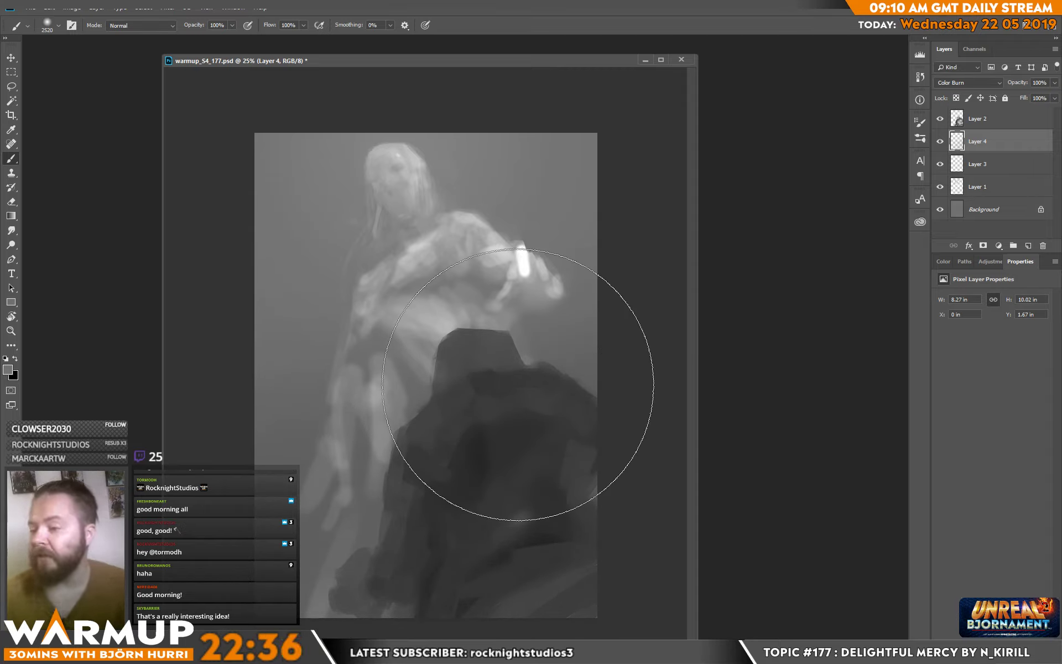
- Darken the pale figure's robe and legs on the Color Burn Layer 4 with a 130 px soft brush
mouse_move(393, 411)
left_mouse_down()
mouse_move(341, 391)
mouse_move(386, 326)
left_mouse_up()
right_click(387, 325)
left_click(515, 127)
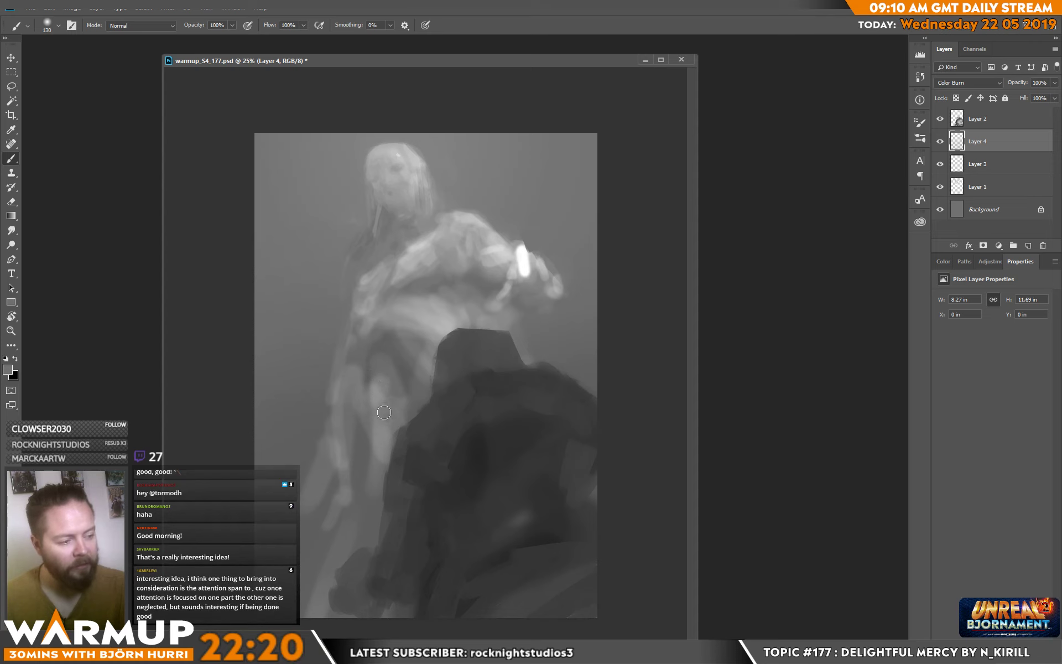
mouse_move(360, 370)
left_mouse_down()
mouse_move(342, 449)
mouse_move(369, 339)
left_mouse_up()
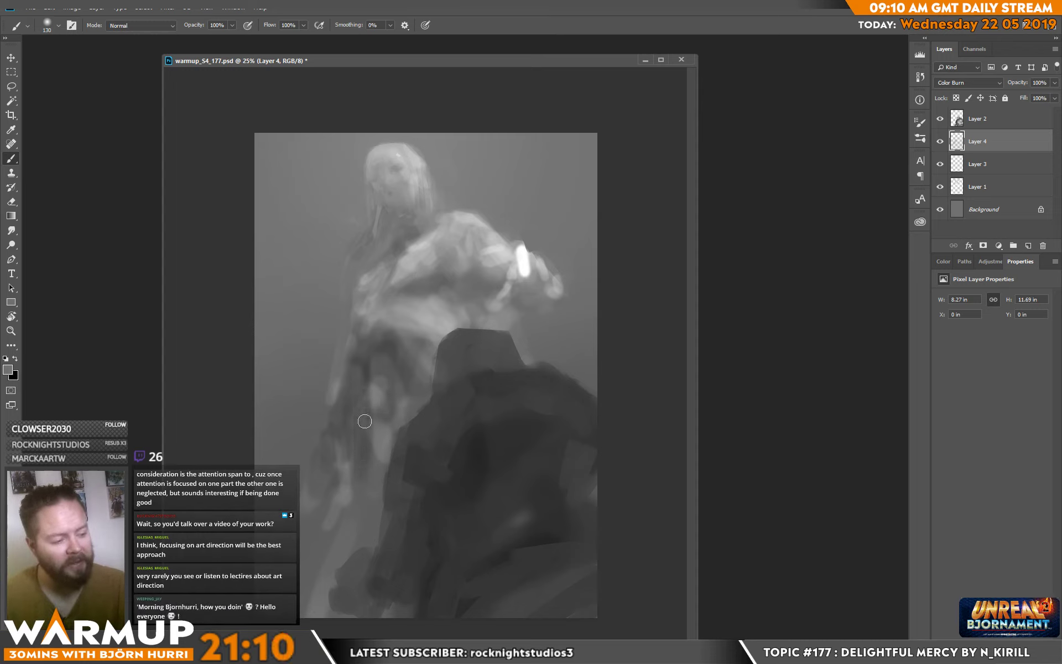
- Switch to the rectangular 80 px sketcher brush enlarged to 369 px, try a stroke on the lower-left background, and undo it
right_click(481, 343)
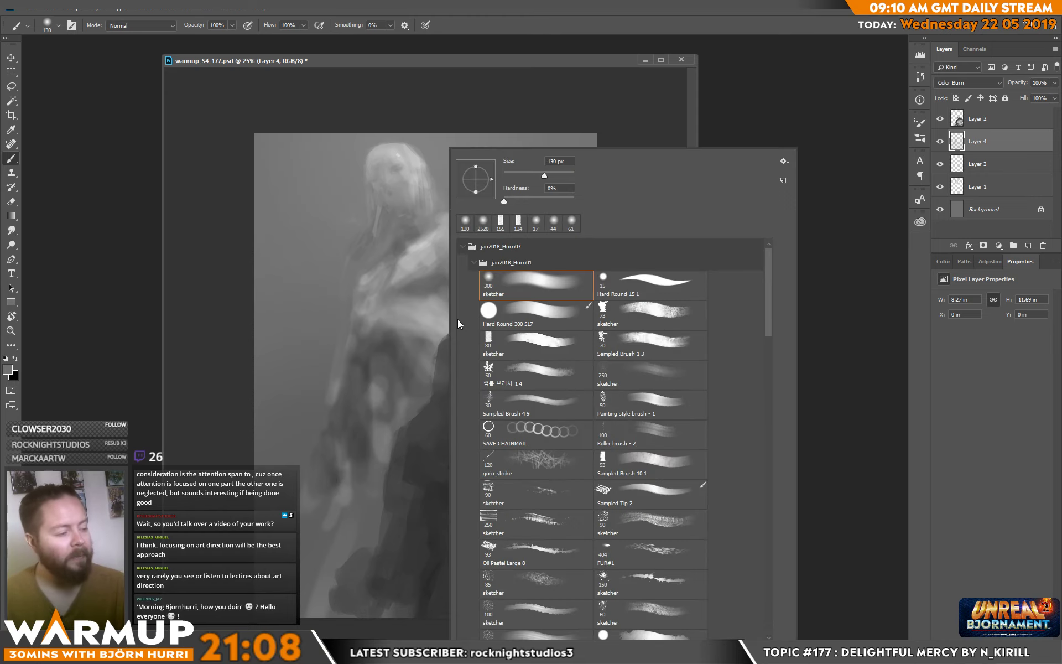
left_click(570, 347)
left_click(561, 176)
left_click(275, 358)
left_click_drag(274, 429, 308, 410)
key("ctrl+z")
- Enlarge the sketcher brush further and darken the lower-left background beside the pale figure, undoing the first heavy black stroke
right_click(343, 404)
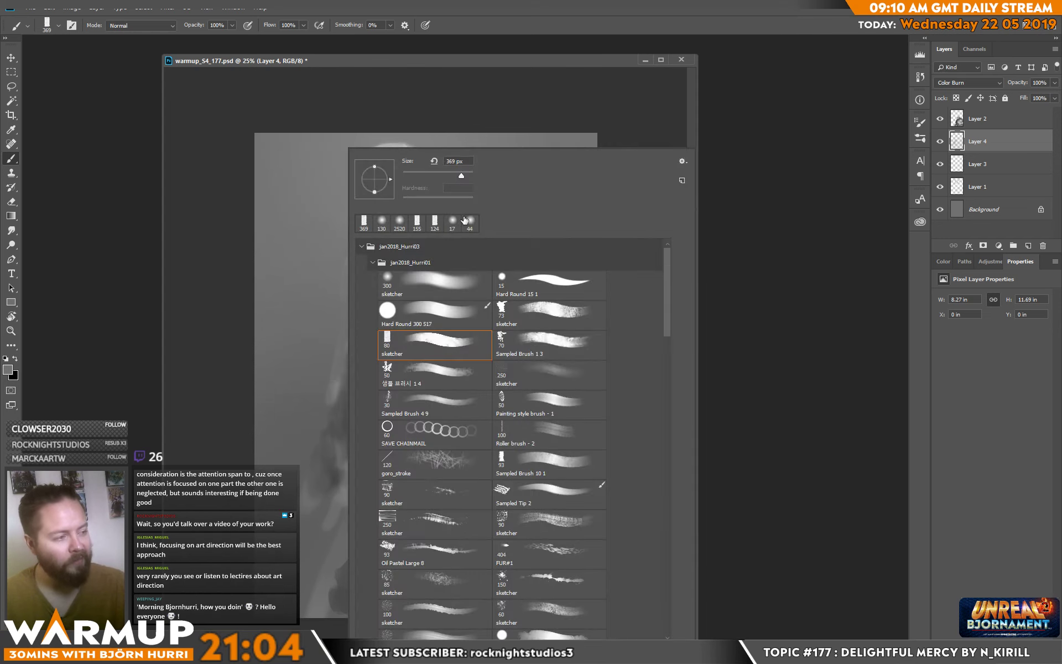
left_click(468, 175)
left_click(464, 176)
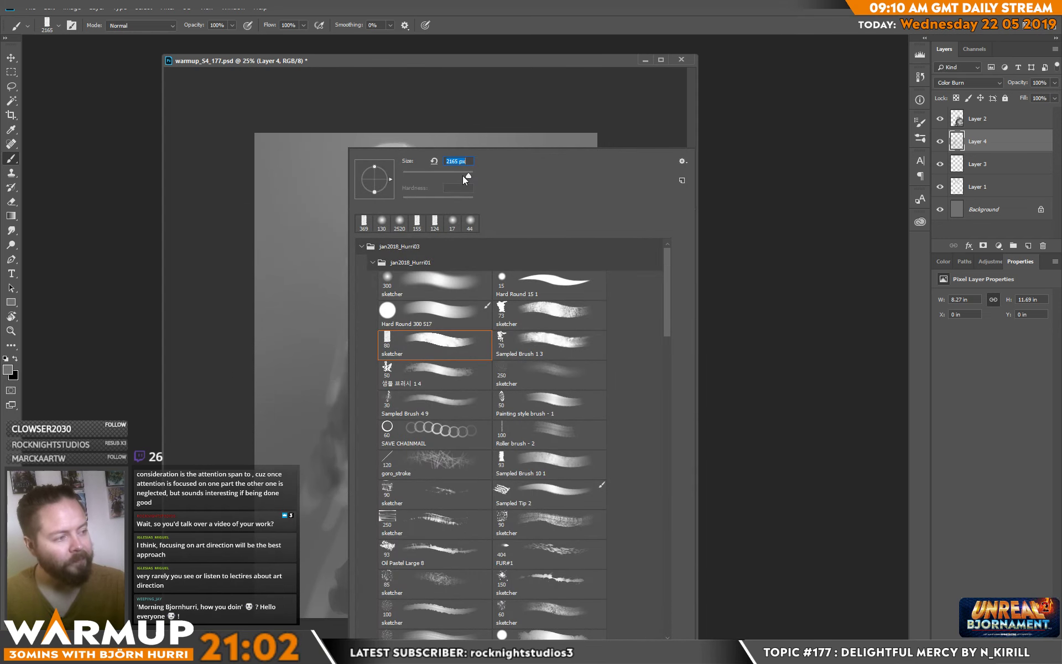
left_click_drag(252, 445, 287, 426)
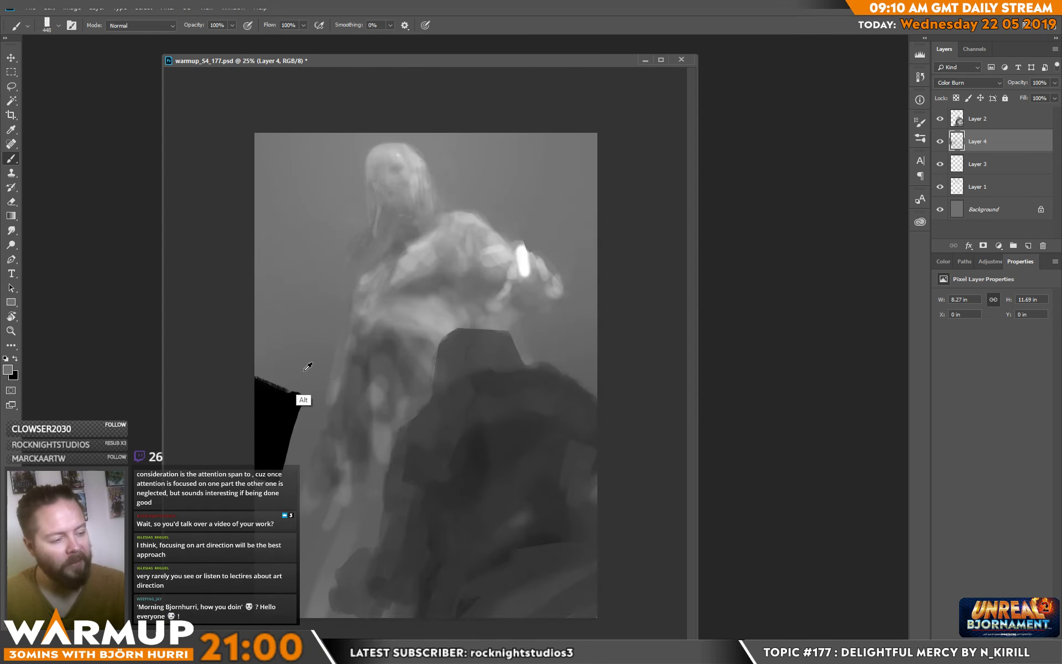
key("ctrl+z")
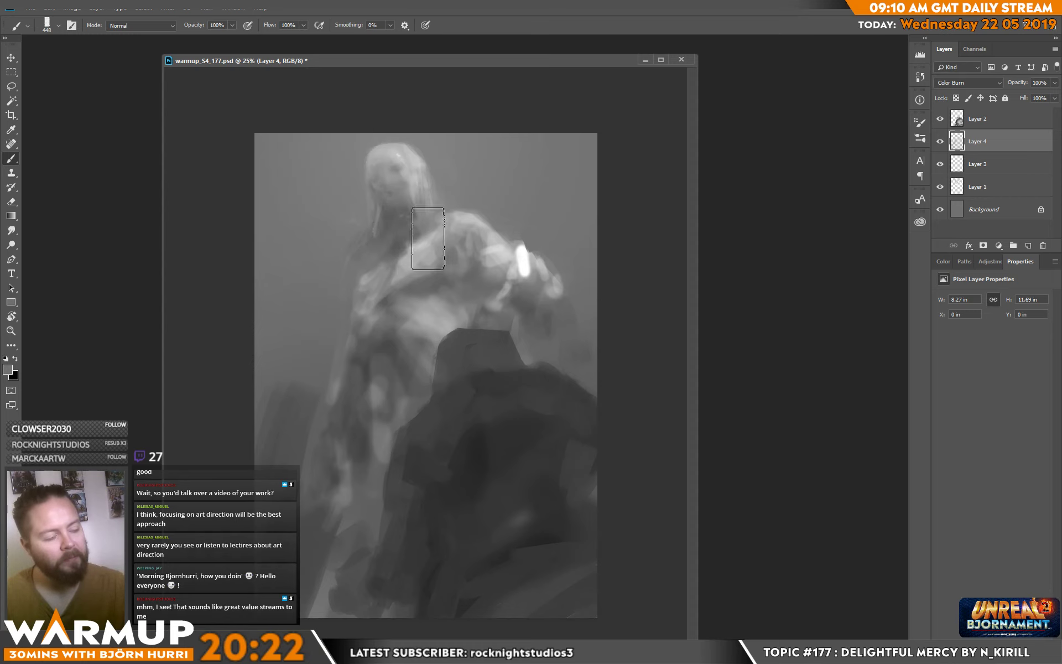
- Paint thin dark hair strands beside the pale figure's head and shoulder with a 40 px brush, undoing the first black stroke
right_click(468, 238)
key("Return")
left_click_drag(365, 180, 354, 244)
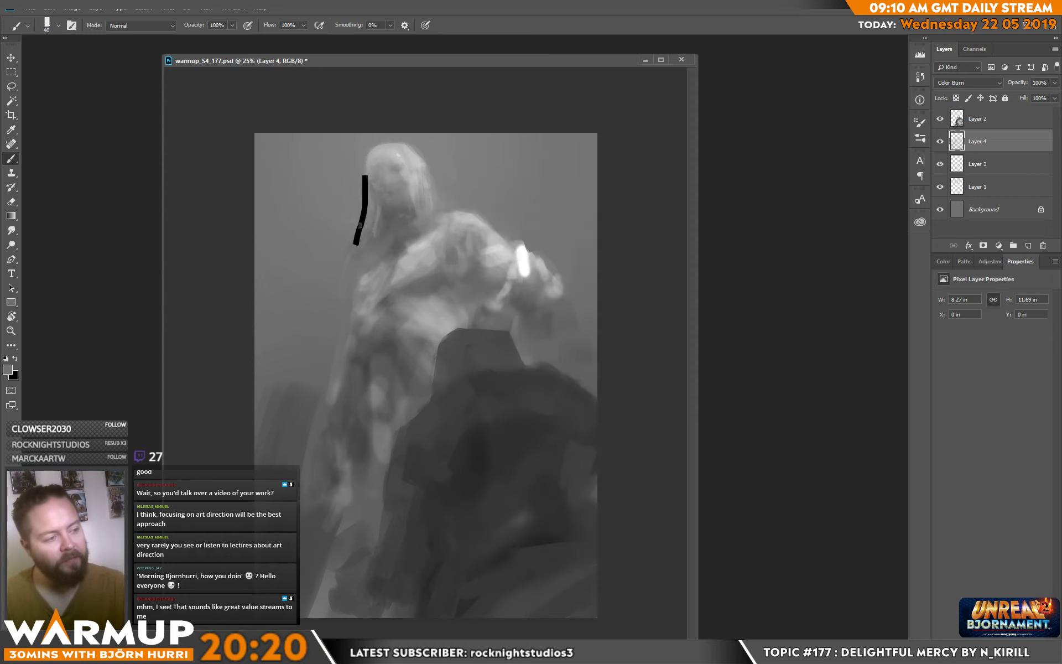
key("ctrl+z")
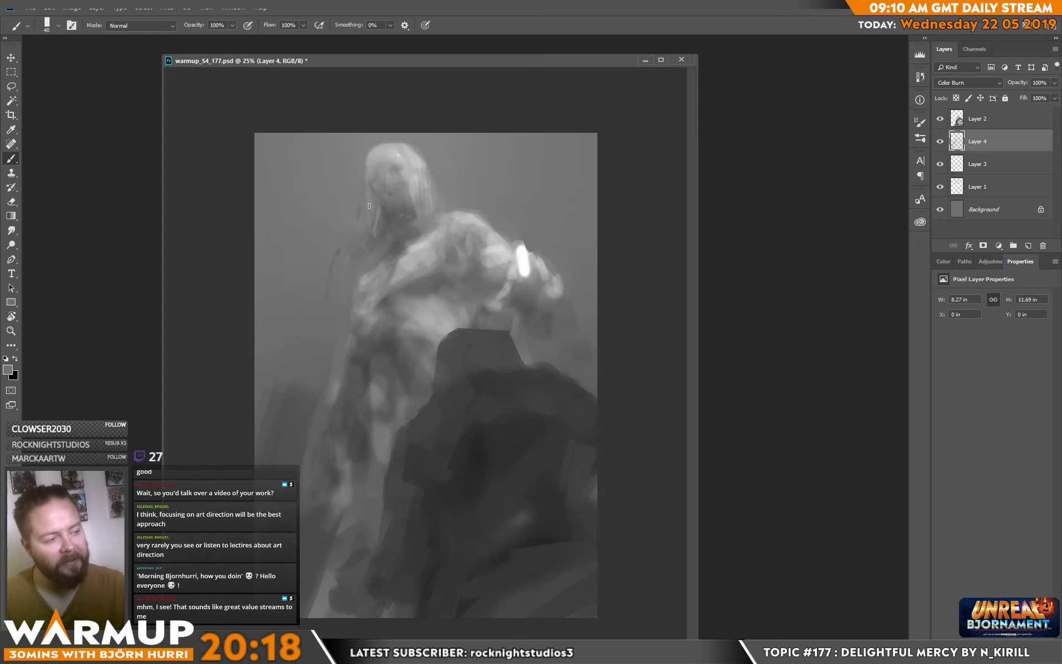
left_click_drag(352, 251, 345, 285)
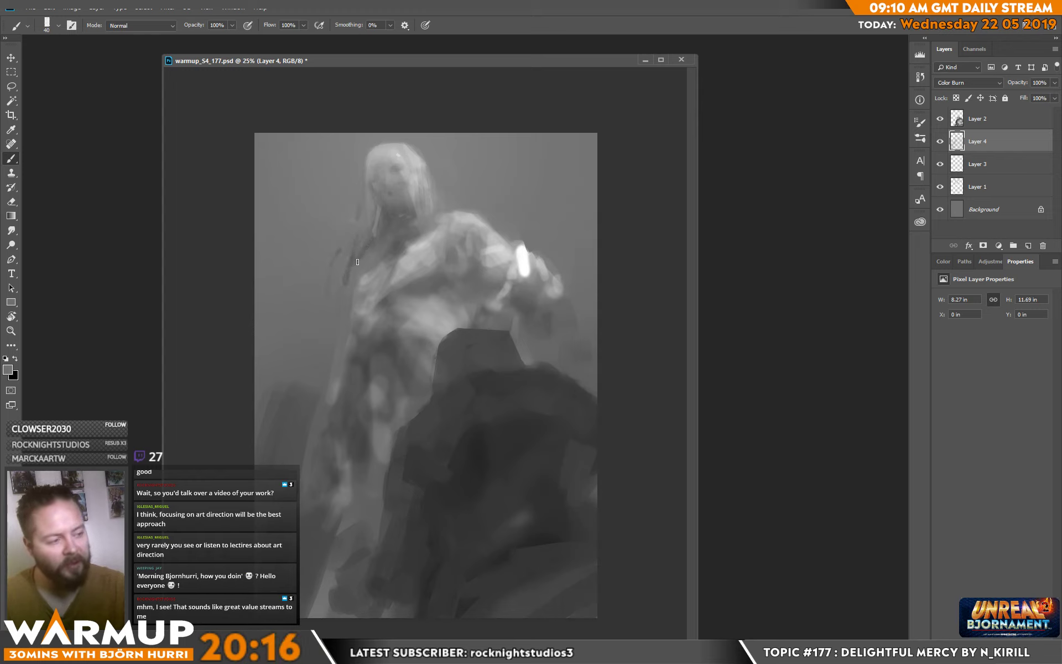
key("e")
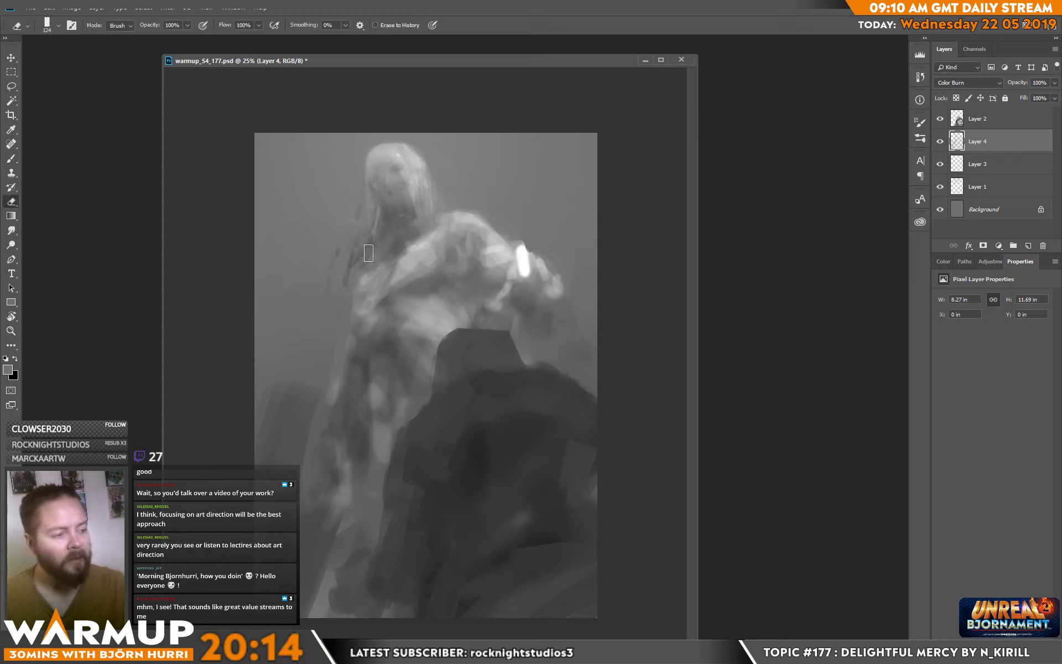
key("b")
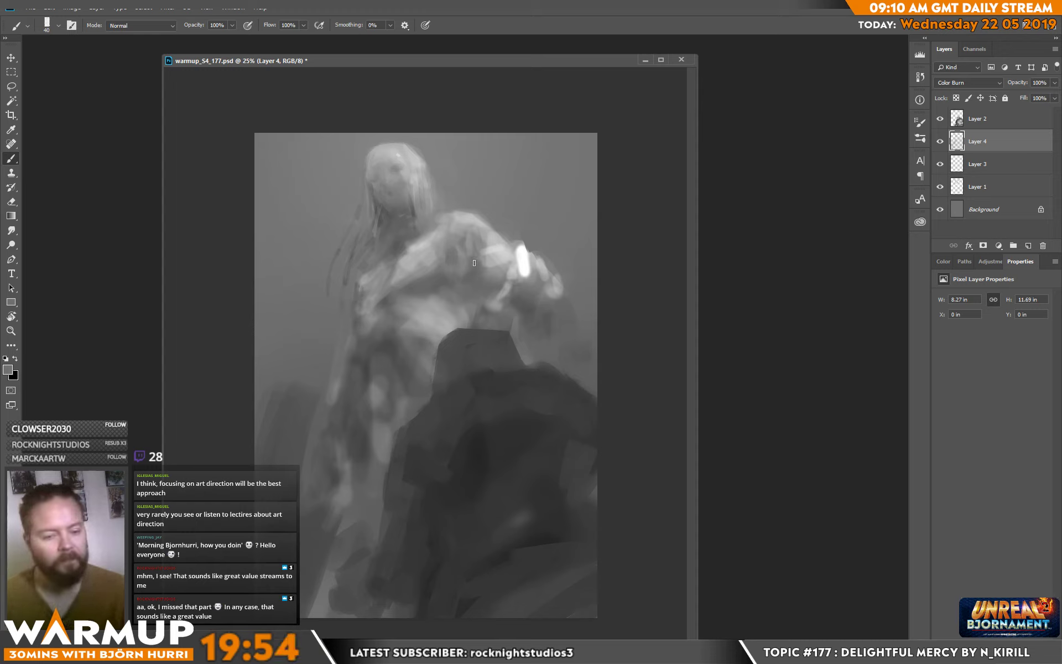
- Add a Normal layer above Layer 4 and brush a lighter haze around the pale figure's head and shoulders with a 417 px brush
left_click(11, 230)
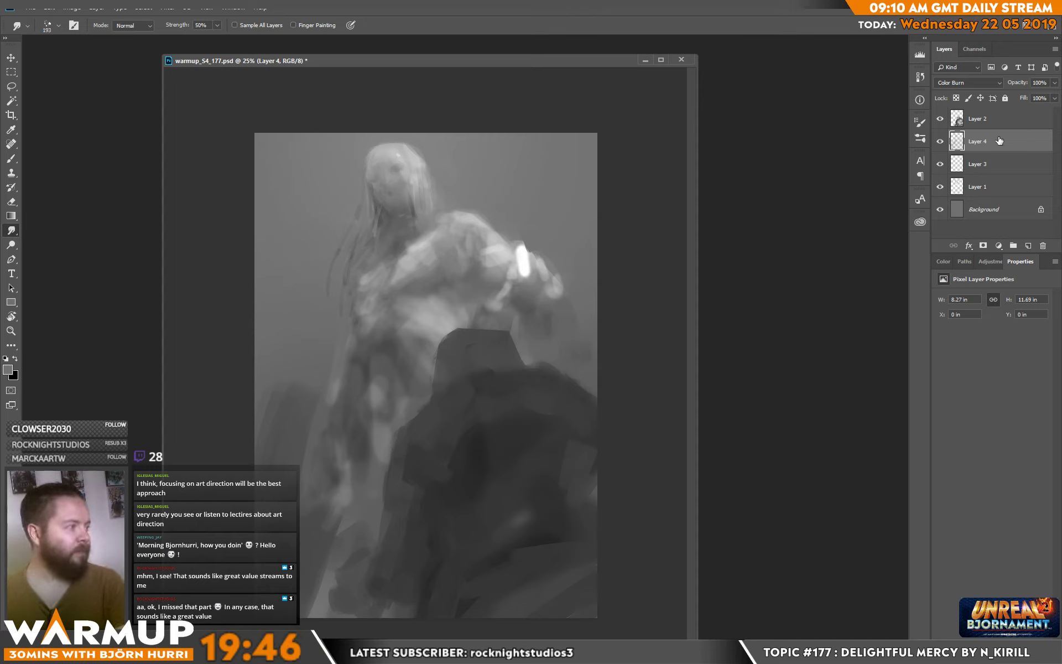
left_click(1028, 245)
key("b")
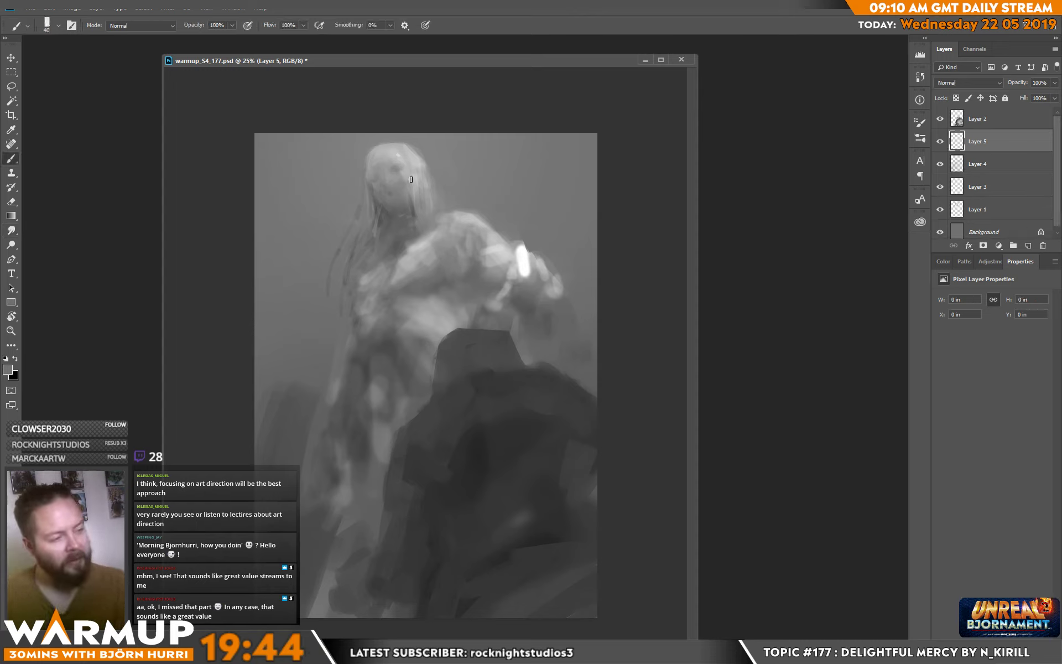
right_click(423, 148)
left_click(538, 173)
left_click(352, 98)
left_click(338, 213)
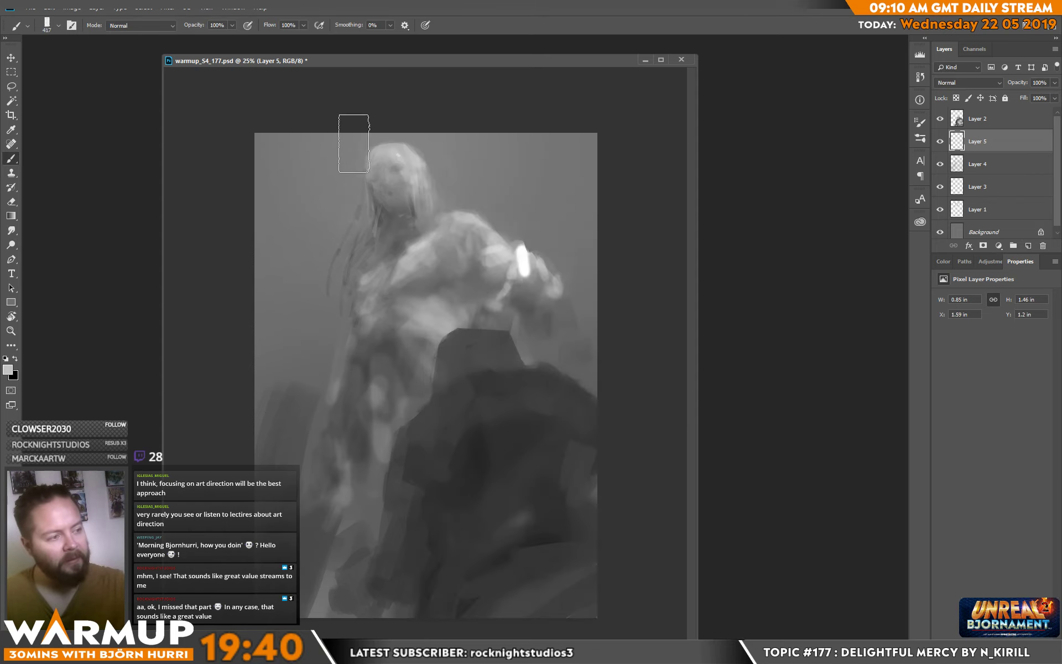
mouse_move(354, 143)
left_mouse_down()
mouse_move(342, 177)
mouse_move(335, 109)
mouse_move(308, 217)
mouse_move(304, 114)
mouse_move(330, 198)
mouse_move(313, 267)
mouse_move(310, 138)
mouse_move(310, 246)
mouse_move(347, 156)
mouse_move(433, 106)
mouse_move(442, 119)
mouse_move(413, 130)
mouse_move(449, 151)
mouse_move(479, 219)
mouse_move(516, 238)
mouse_move(488, 155)
mouse_move(513, 218)
mouse_move(535, 174)
mouse_move(565, 262)
left_mouse_up()
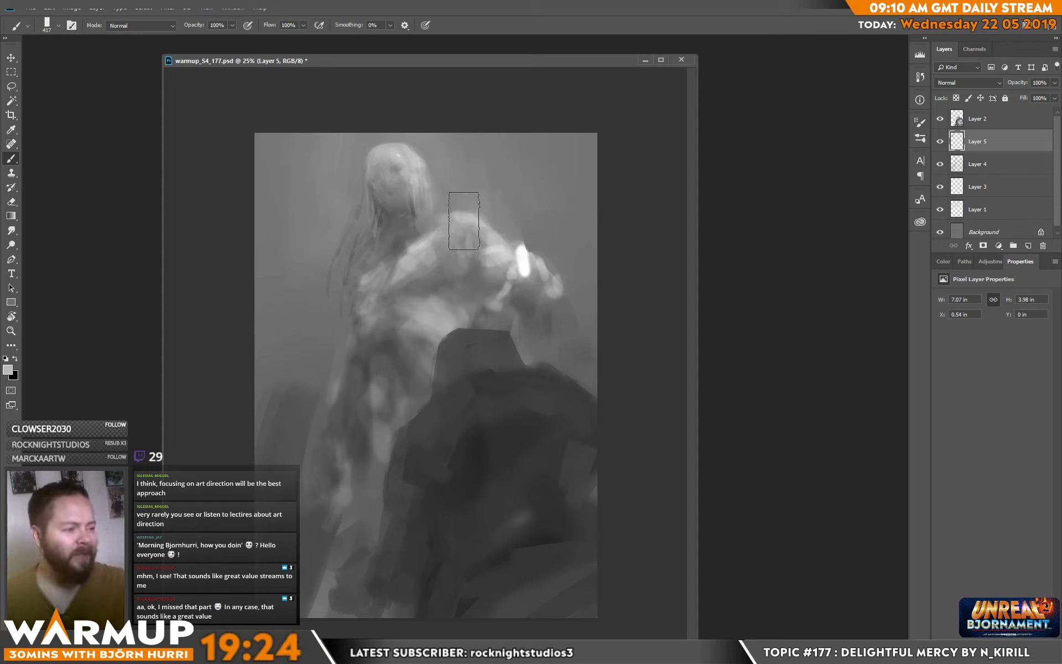
left_click(432, 237, "alt")
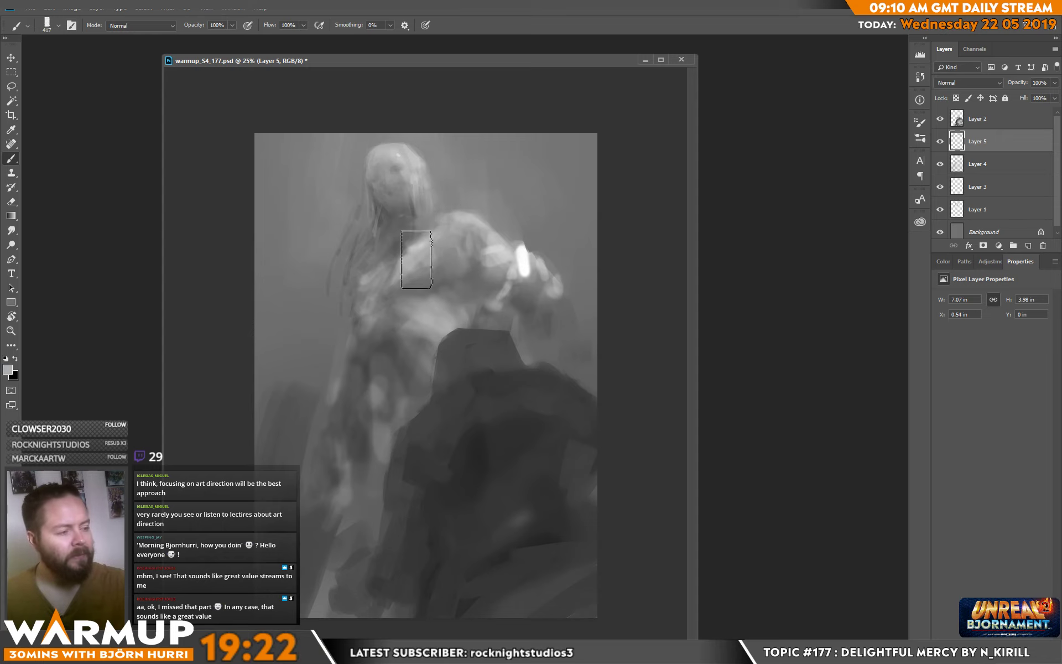
left_click_drag(403, 248, 397, 276)
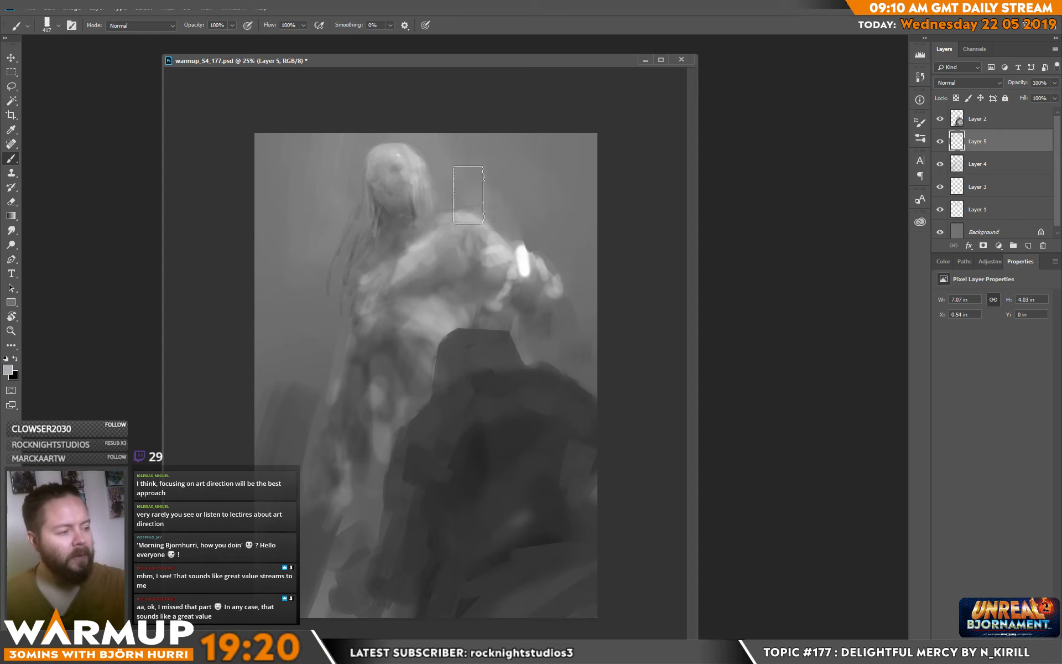
- Reduce the brush to 23 px and paint the pale figure's brow, eyes and nose with tones sampled from the face
right_click(484, 226)
left_click(558, 174)
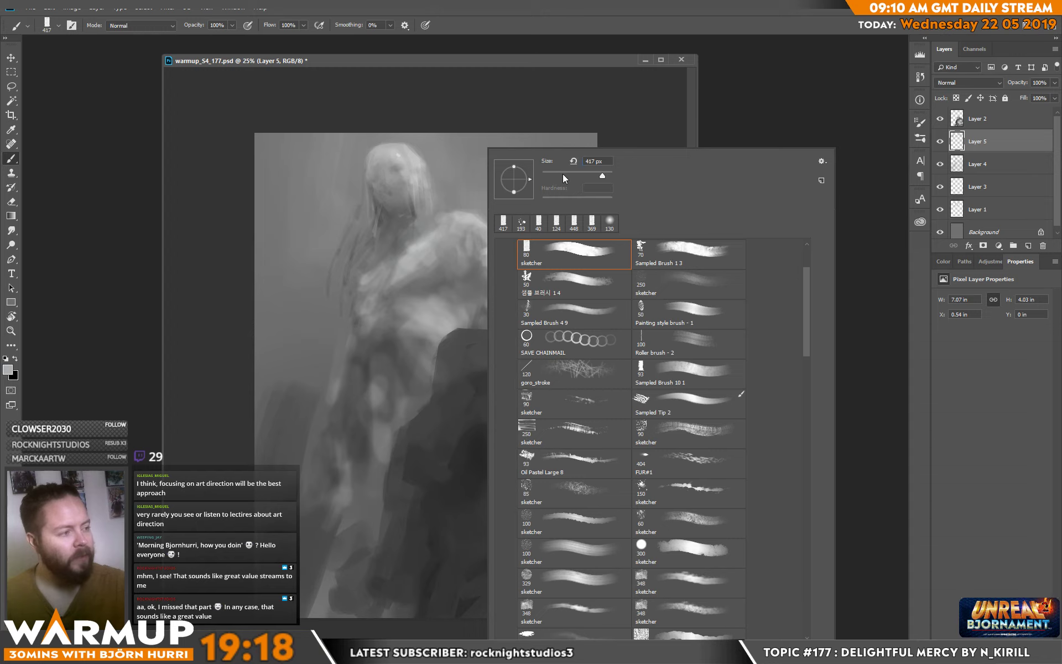
key("Return")
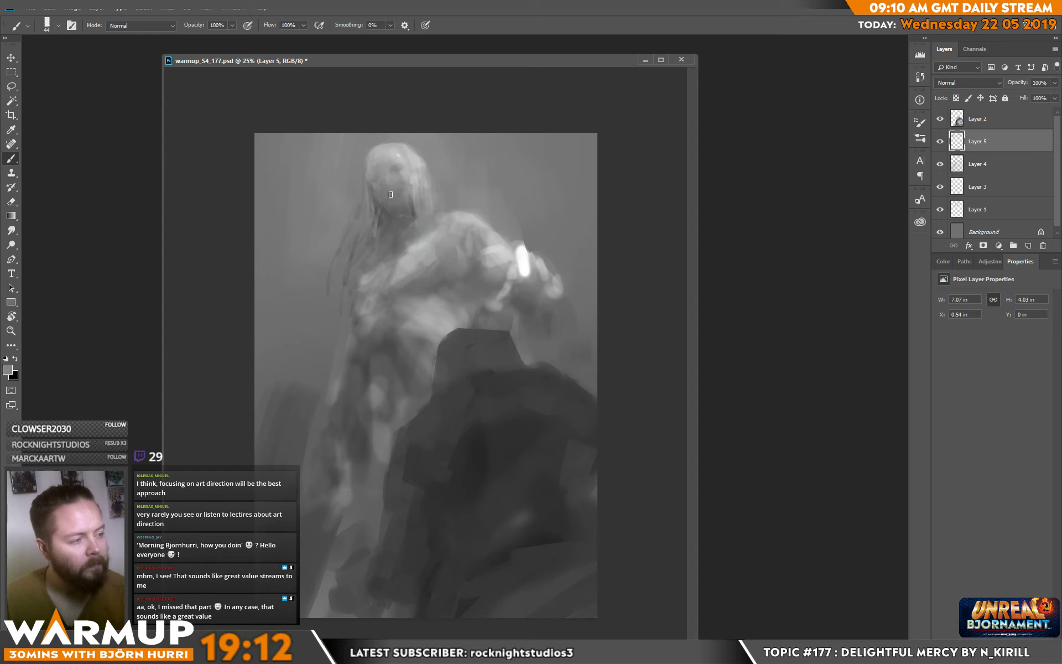
right_click(423, 178)
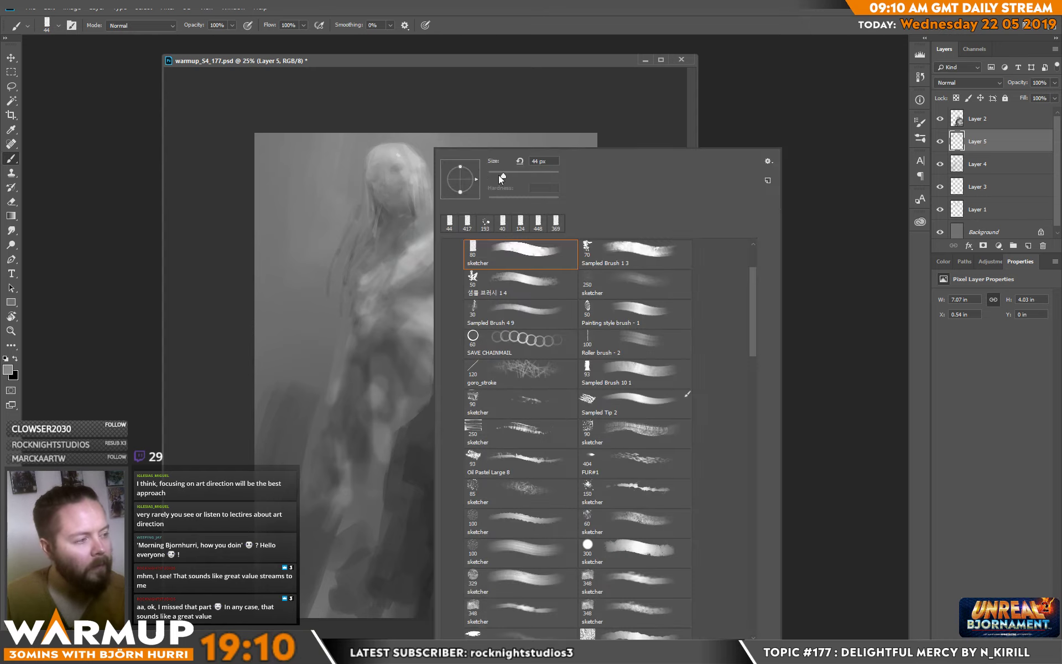
left_click(398, 167, "alt")
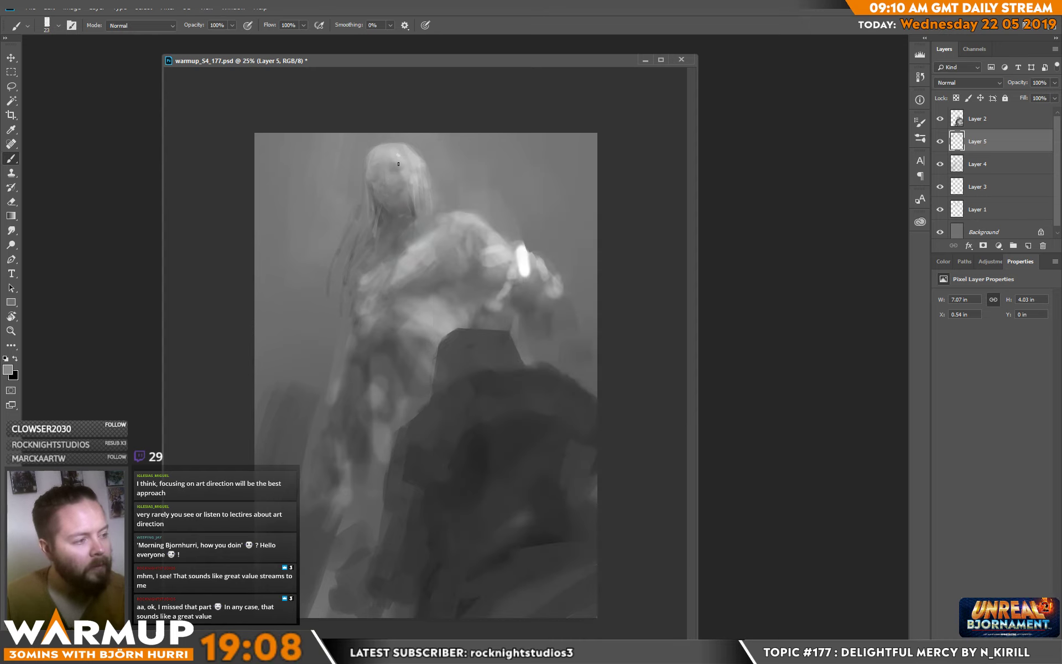
left_click(401, 172, "alt")
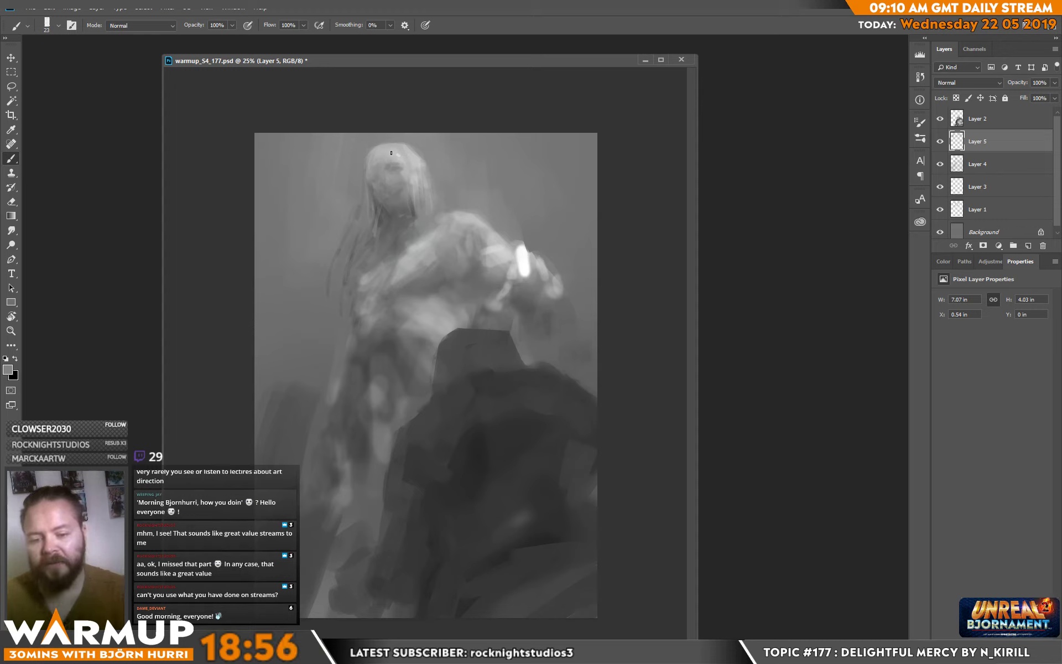
left_click(378, 185, "alt")
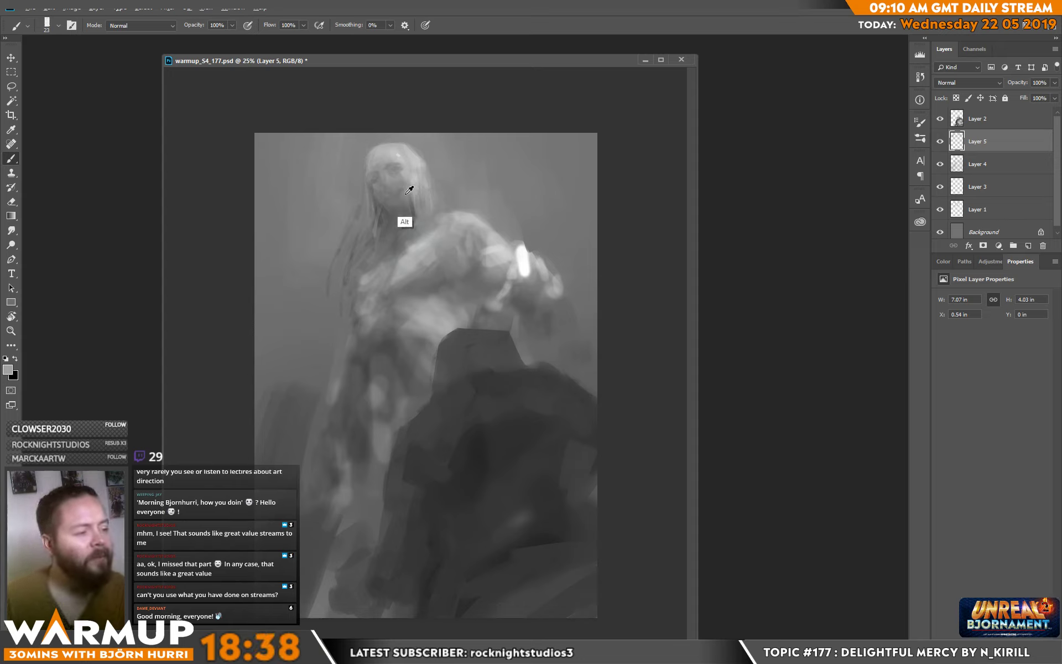
- Define the pale figure's mouth, chin and neck shadow with small strokes of sampled greys
left_click(381, 212, "alt")
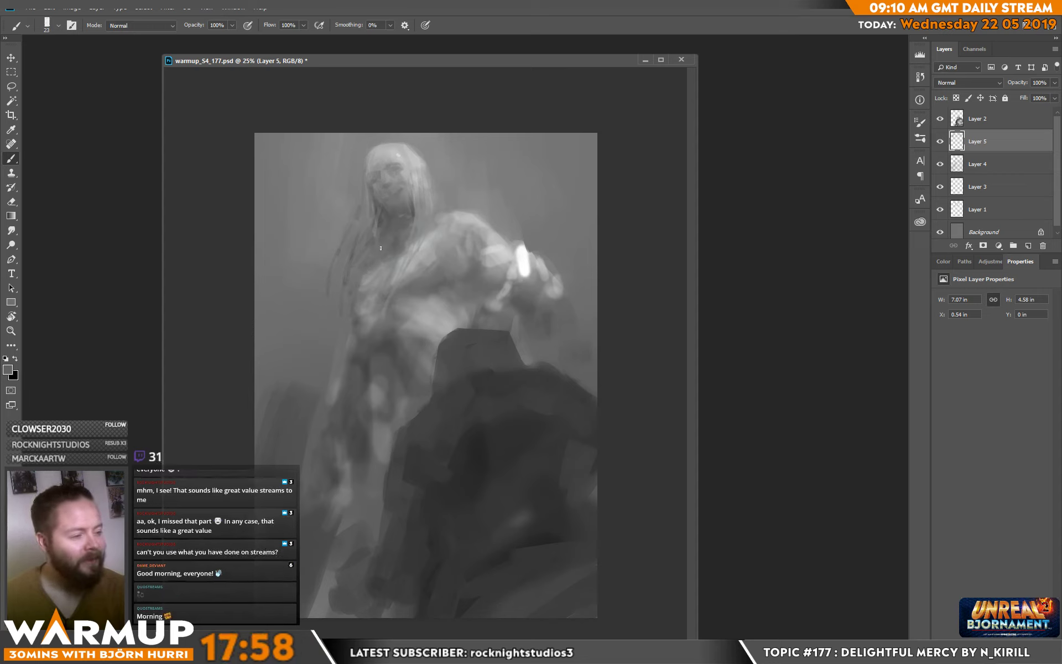
left_click(397, 206, "alt")
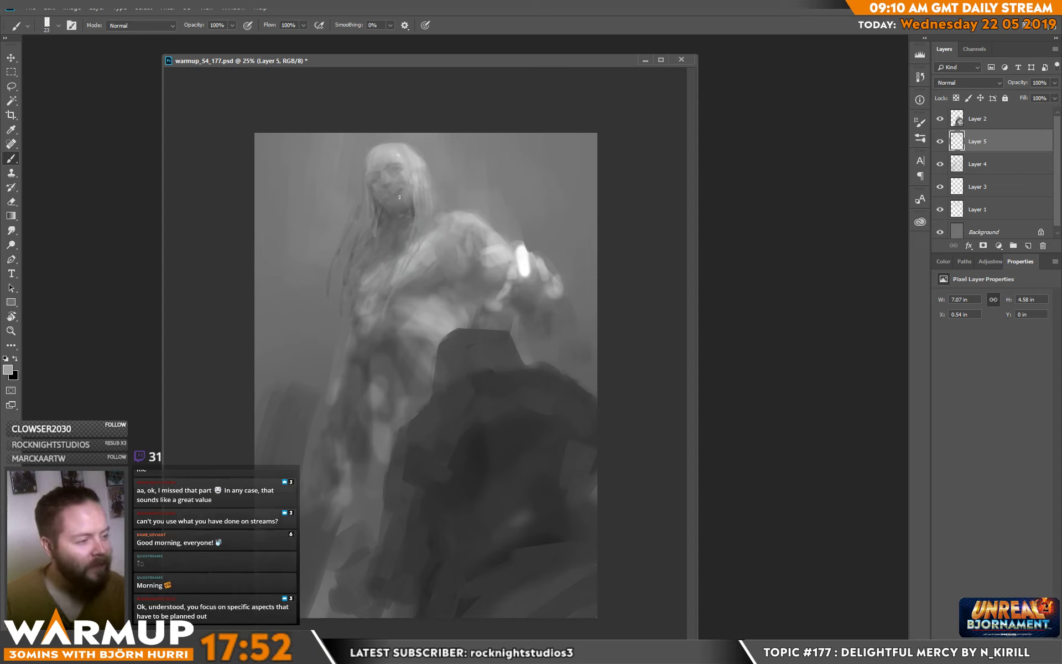
left_click_drag(399, 197, 399, 202)
left_click(405, 212, "alt")
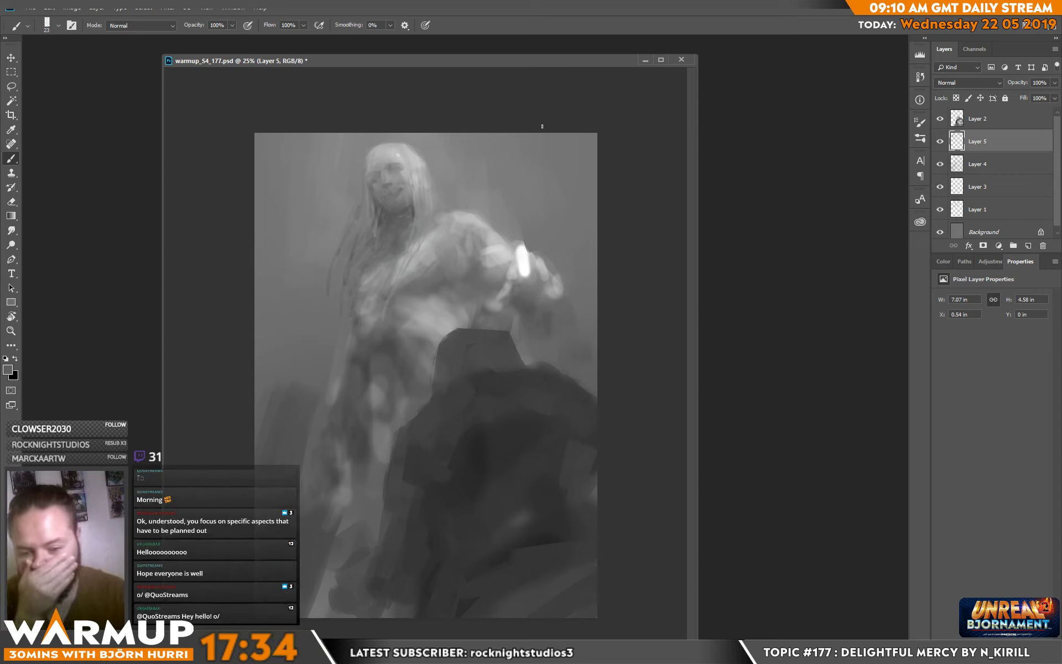
- Refine the hairline, outer hair edge and shaded cheek of the pale figure's head with sampled greys
left_click(409, 151, "alt")
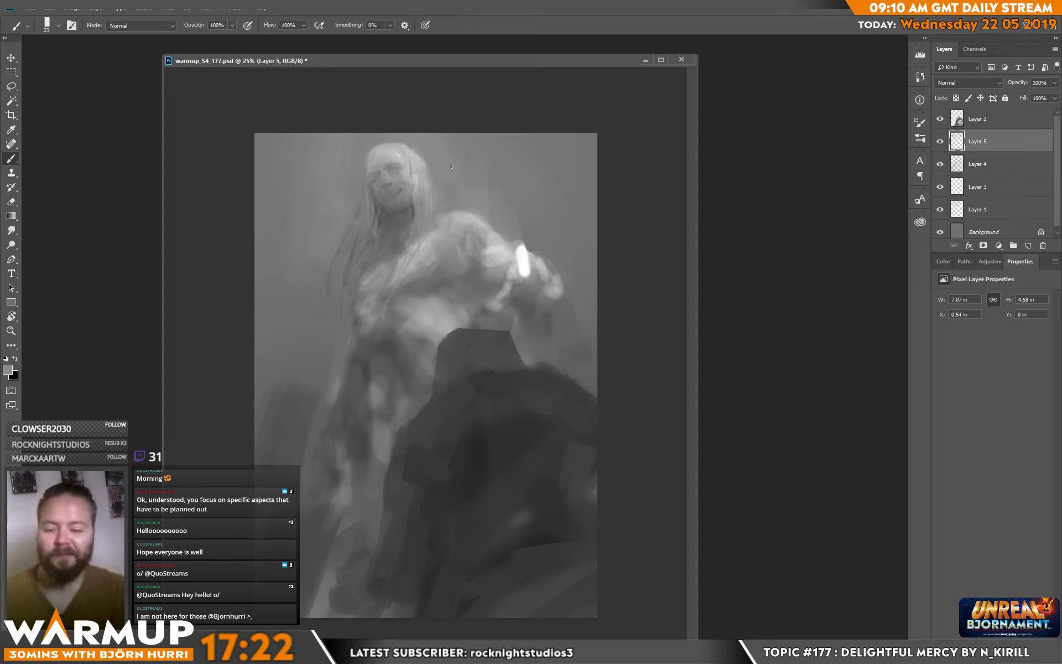
left_click(403, 141, "alt")
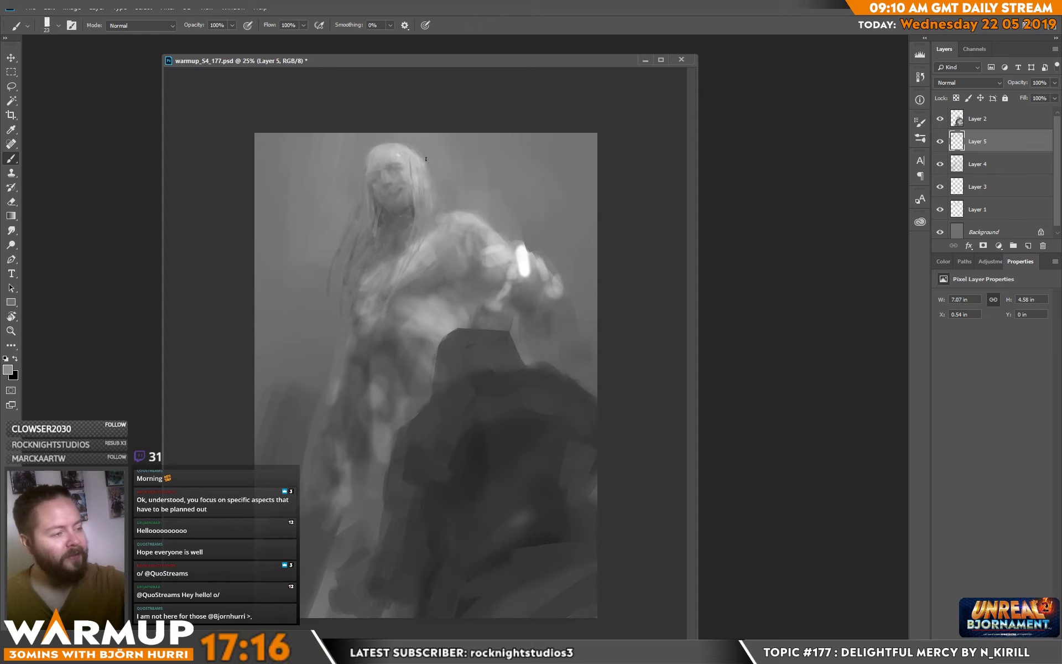
left_click(372, 182, "alt")
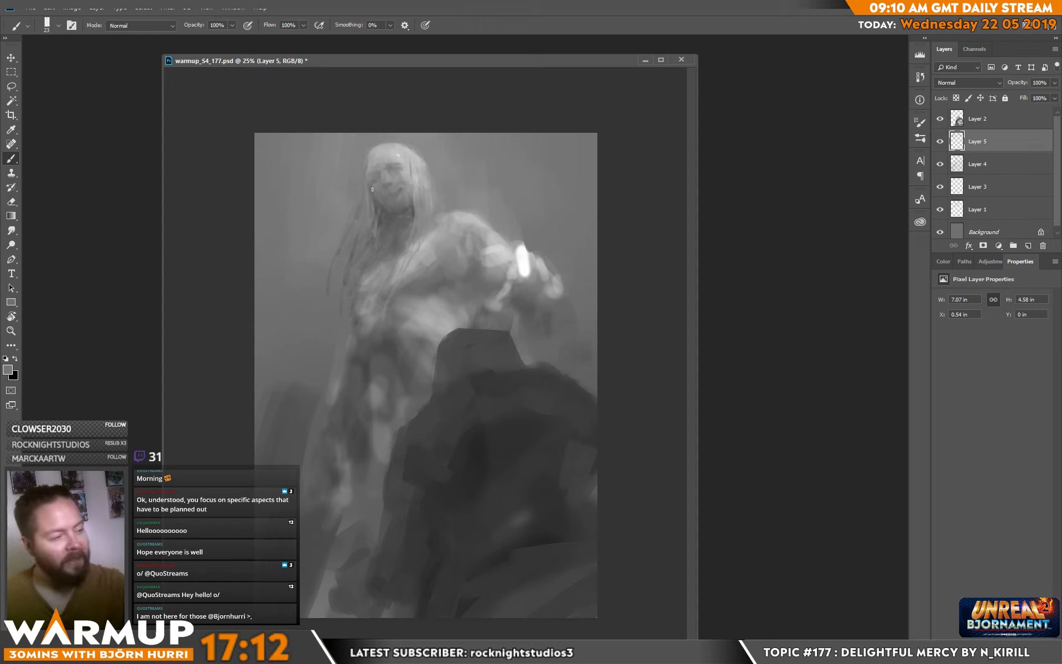
left_click(378, 182, "alt")
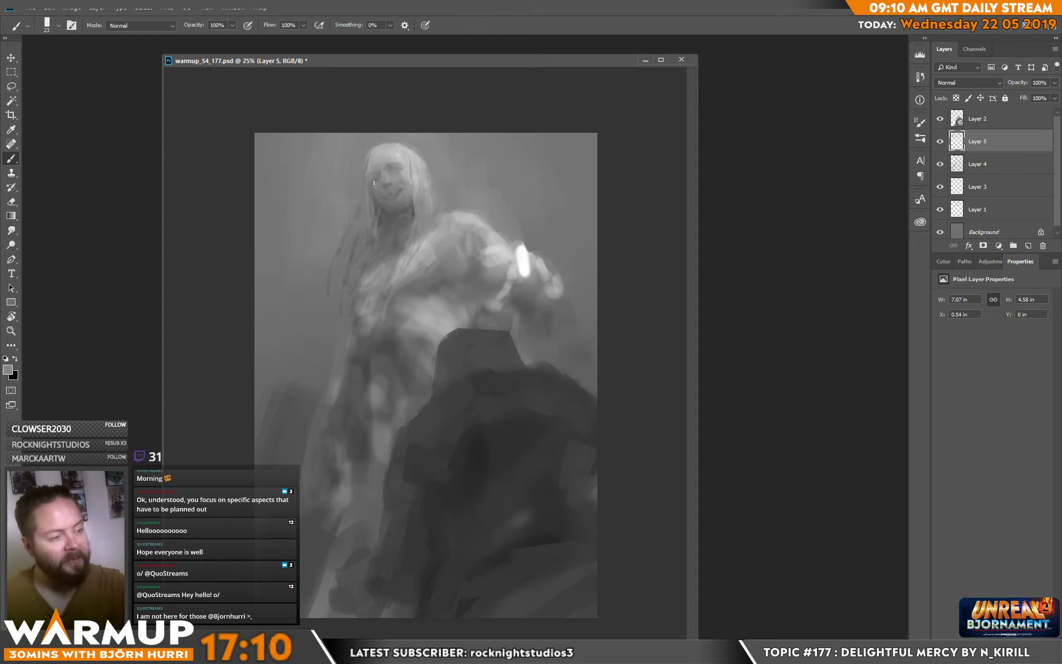
left_click(377, 182, "alt")
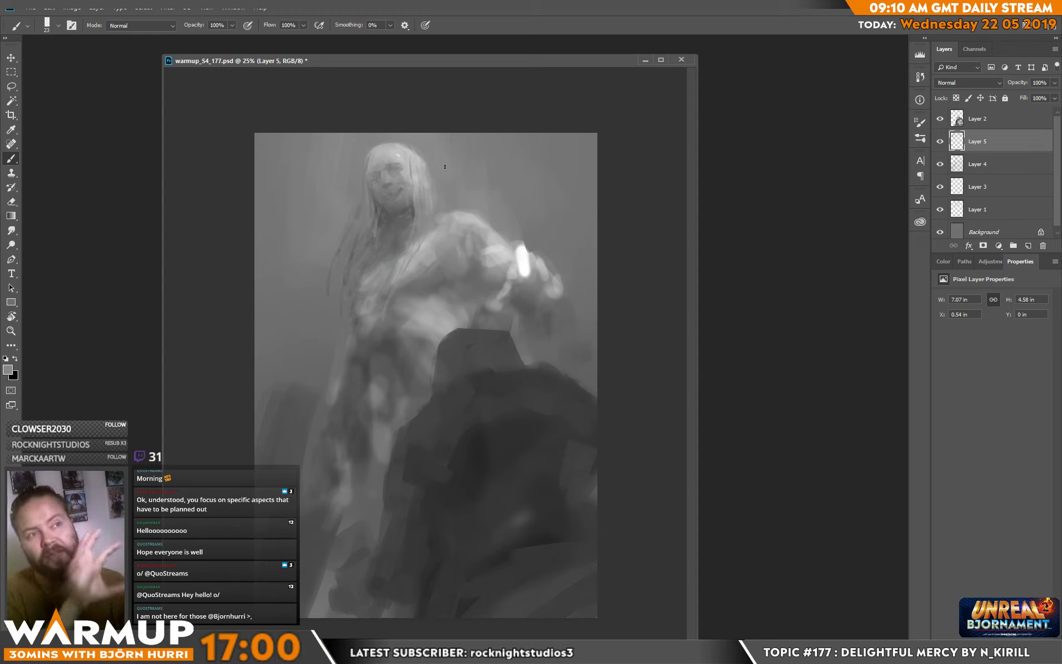
- Brush hair strands down over the pale figure's chest and darken the shaded side of the torso and waist with sampled greys
left_click(417, 206, "alt")
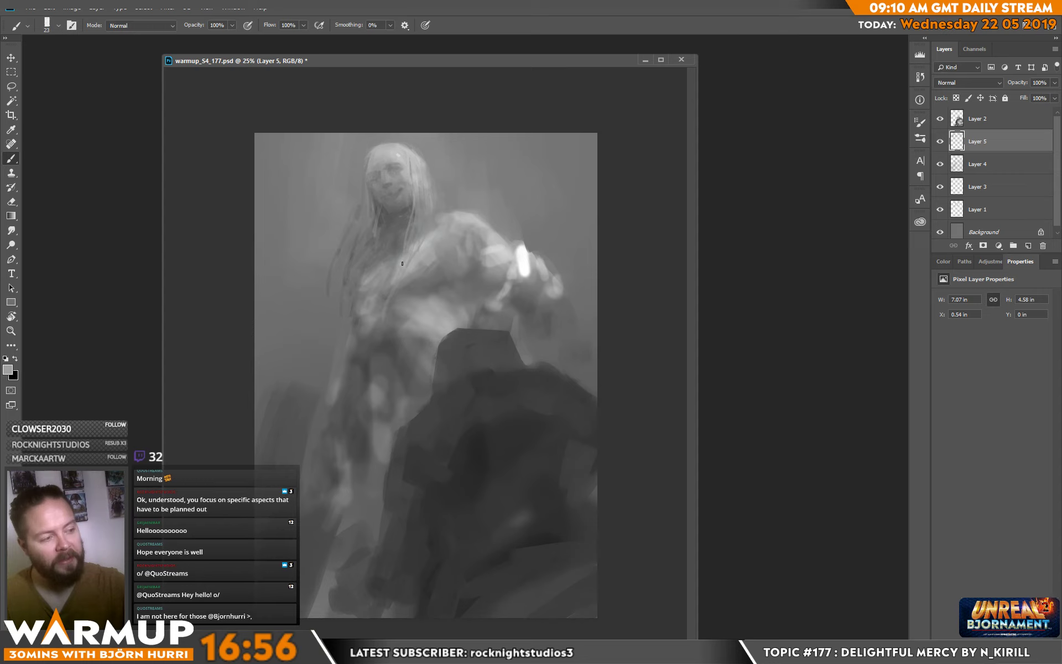
left_click(415, 210, "alt")
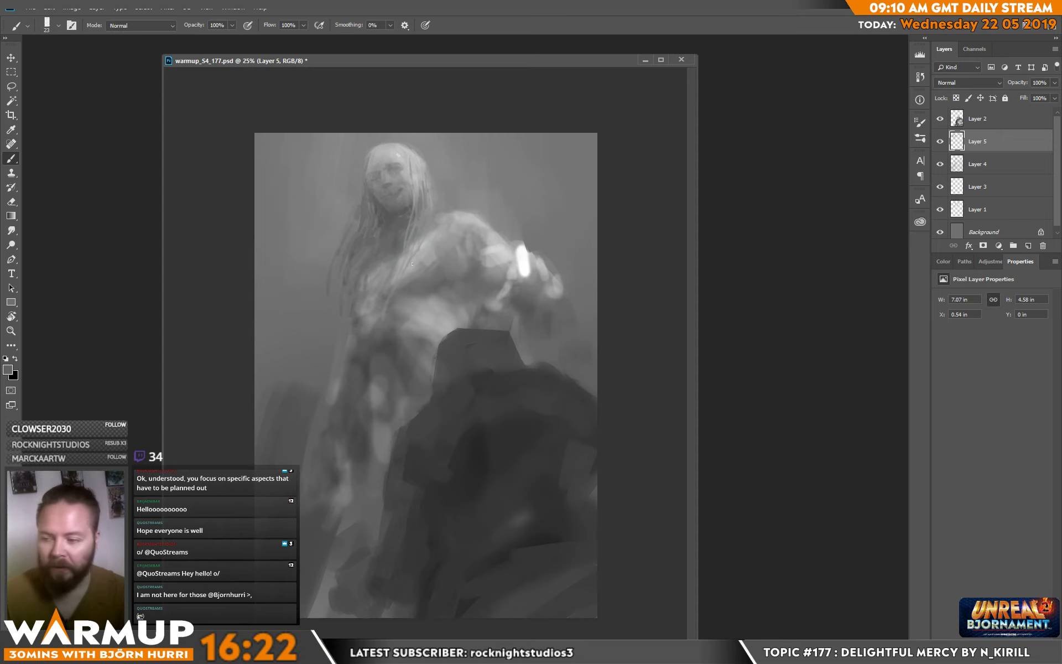
right_click(382, 281)
left_click_drag(479, 176, 485, 178)
left_click_drag(366, 280, 362, 292)
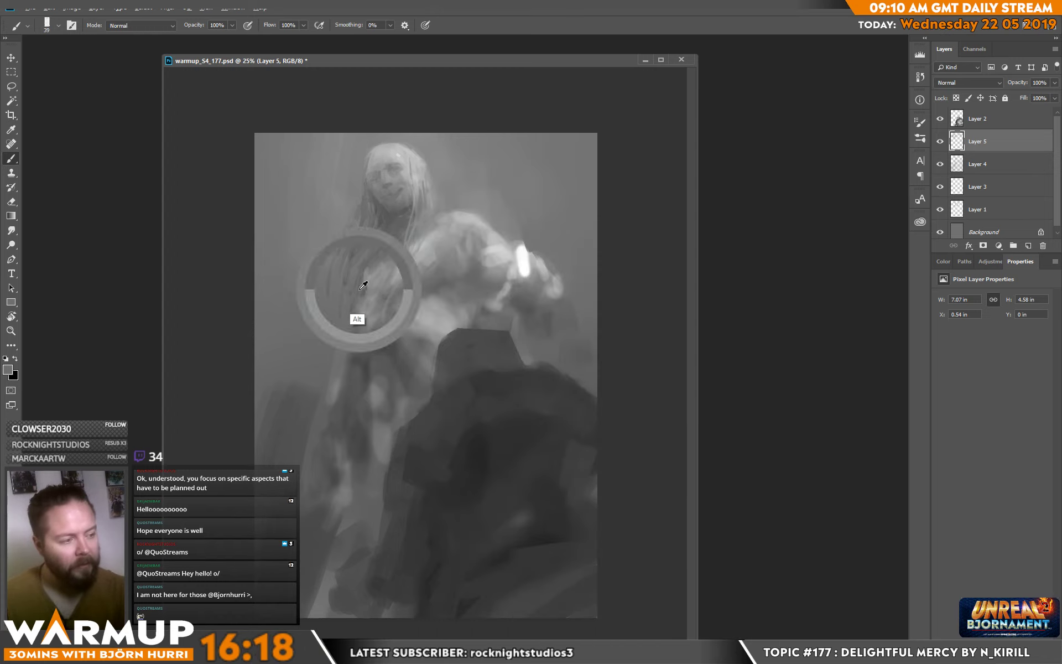
left_click_drag(357, 311, 359, 317)
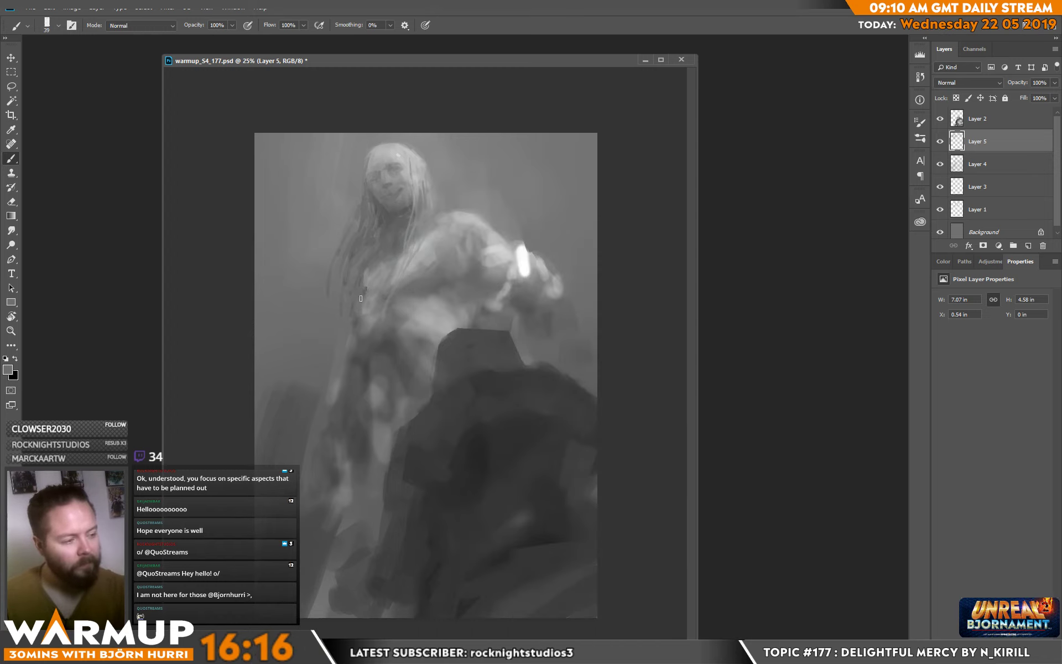
left_click(354, 319, "alt")
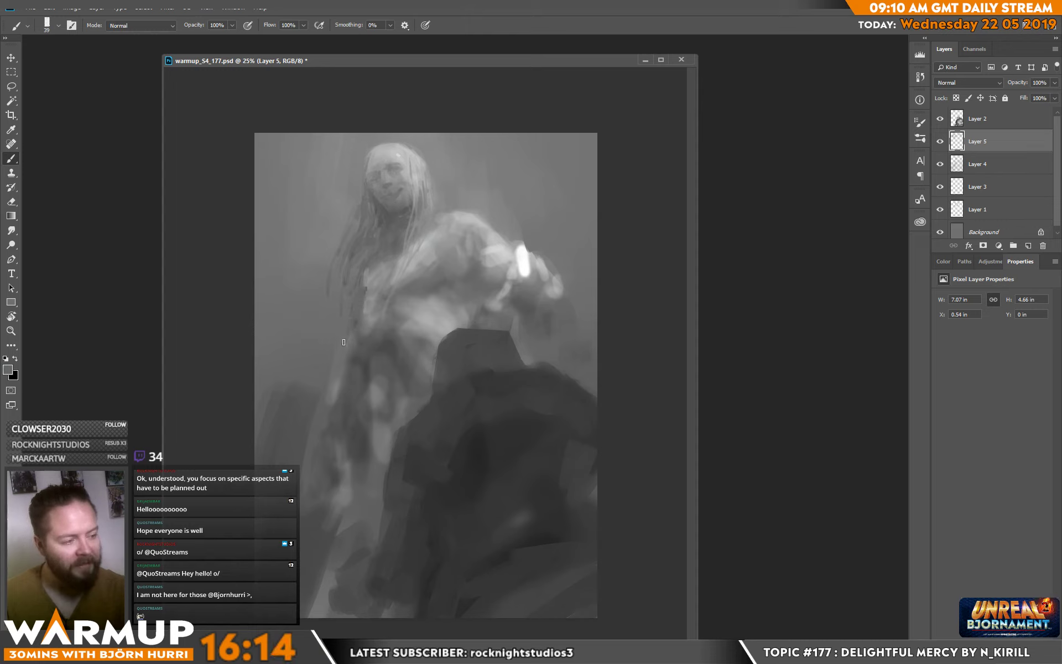
left_click(359, 356, "alt")
mouse_move(352, 320)
left_mouse_down()
mouse_move(348, 361)
mouse_move(352, 309)
mouse_move(351, 349)
mouse_move(357, 330)
mouse_move(369, 343)
mouse_move(367, 329)
mouse_move(370, 365)
left_mouse_up()
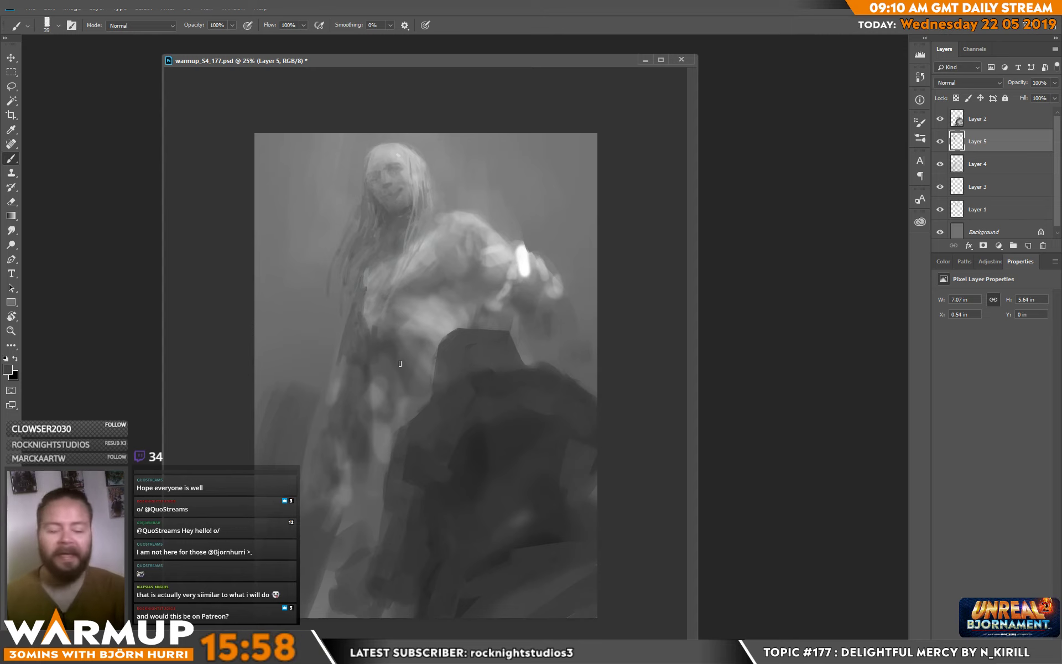
- Enlarge the brush to 77 px and model the pale figure's ribs and abdomen with short strokes of sampled light and mid greys
right_click(400, 363)
left_click_drag(561, 179, 576, 179)
left_click(387, 333, "alt")
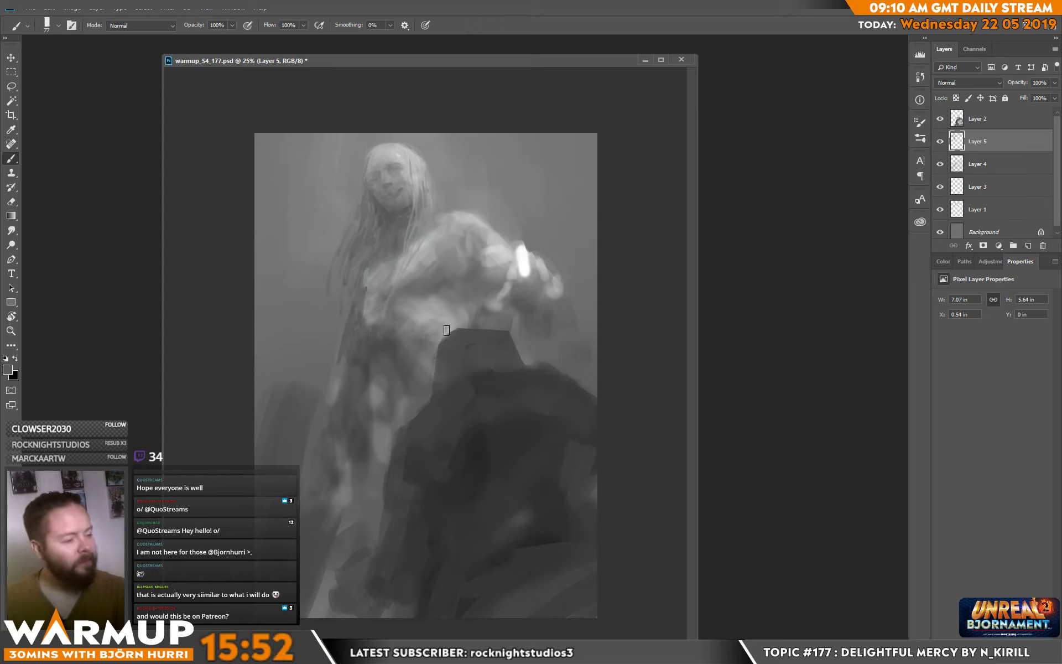
left_click(439, 300, "alt")
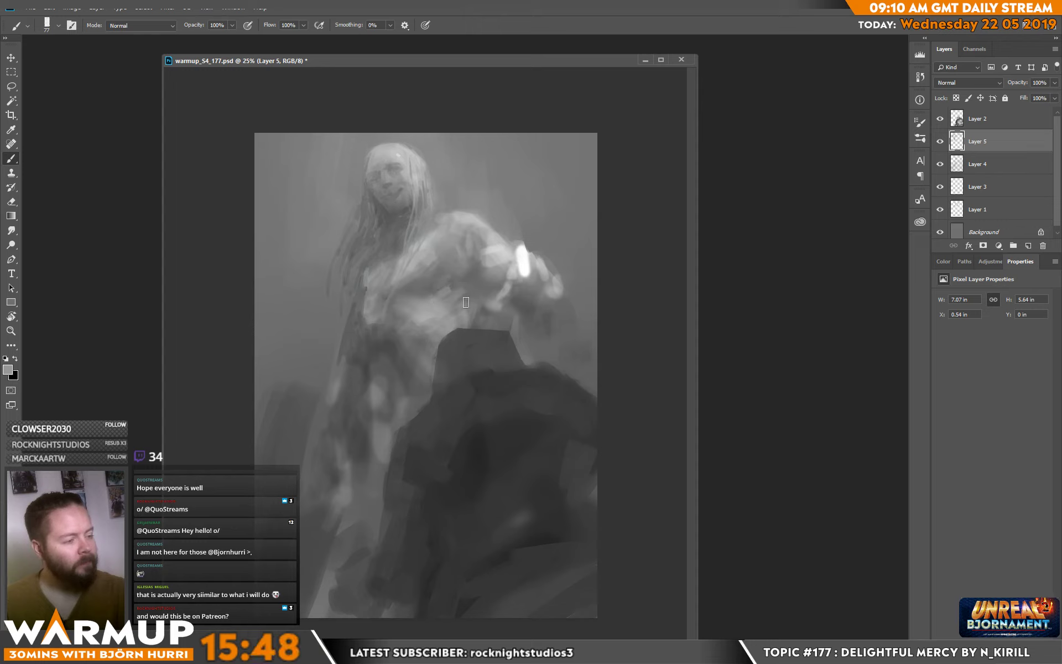
left_click(472, 321, "alt")
left_click_drag(441, 302, 451, 290)
left_click(446, 287, "alt")
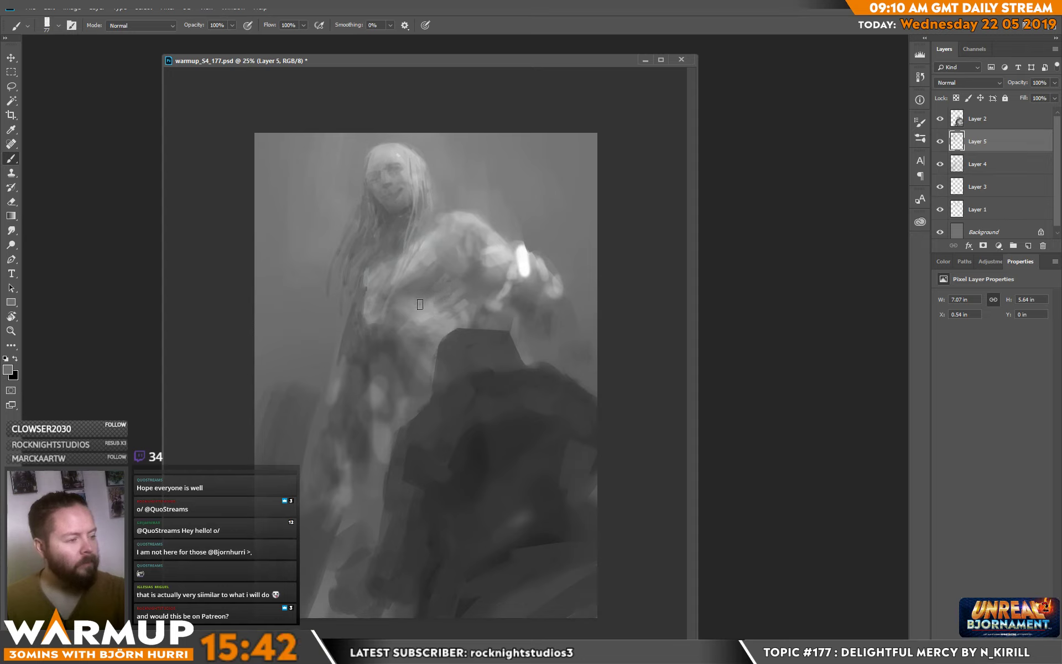
left_click_drag(423, 303, 426, 289)
left_click(434, 306, "alt")
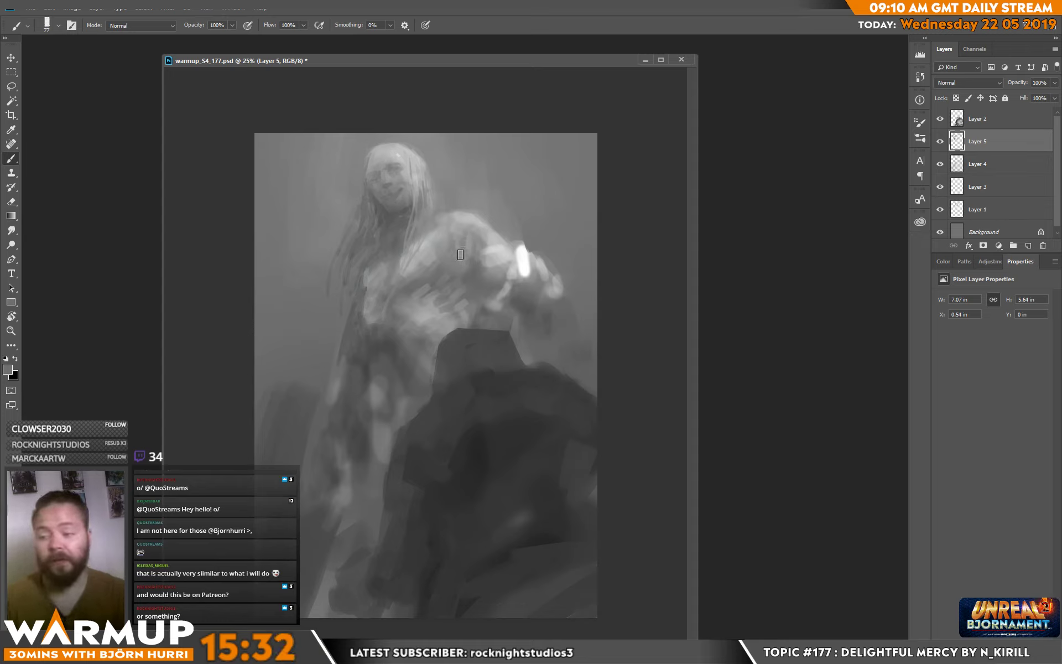
- Refine the shading of the pale figure's shoulder, outstretched arm and the hand around the glow with sampled greys
left_click(450, 219, "alt")
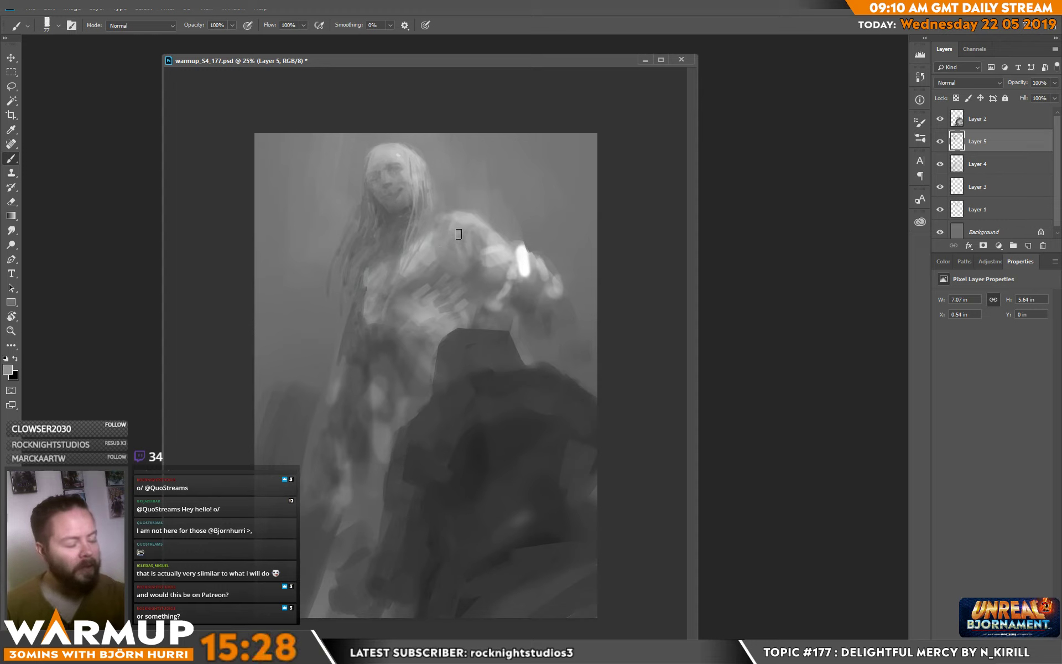
left_click(466, 230, "alt")
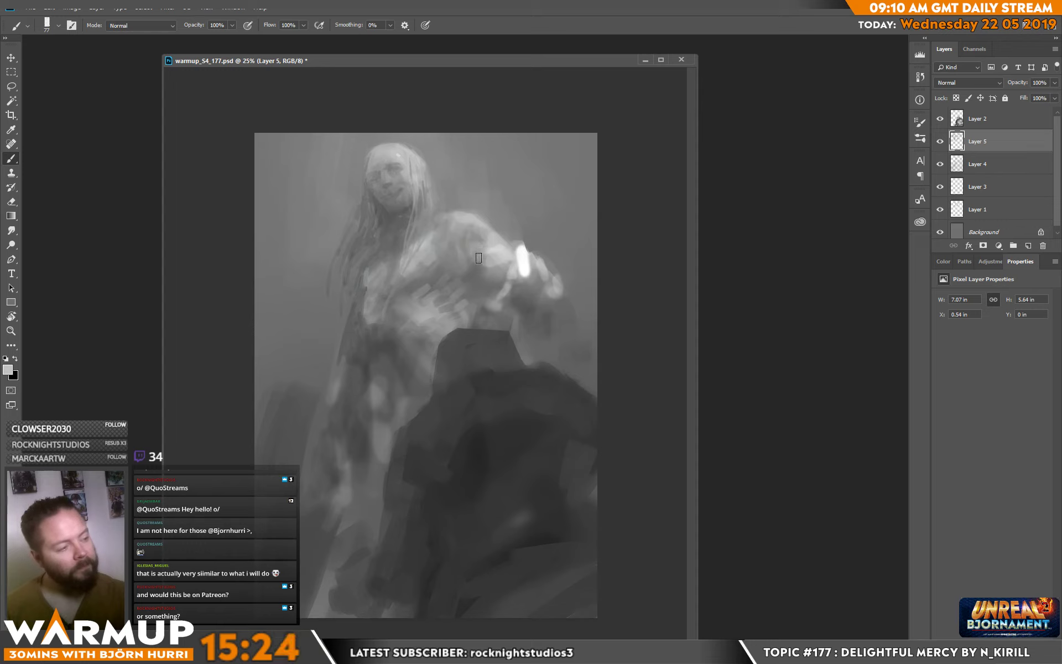
left_click(478, 271, "alt")
left_click_drag(469, 249, 473, 265)
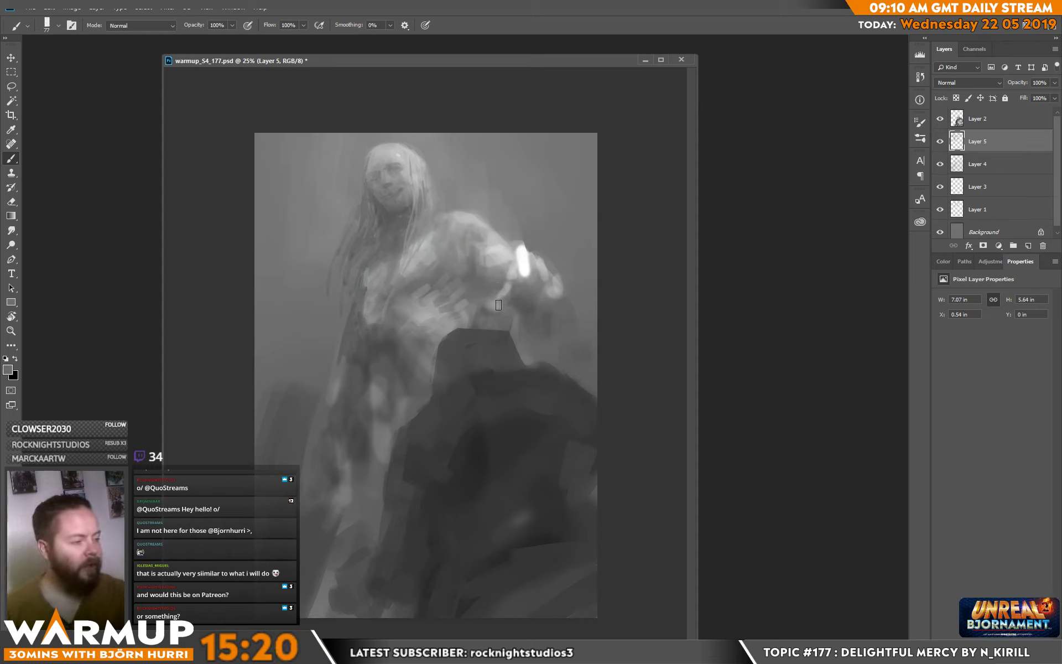
left_click_drag(519, 289, 533, 271)
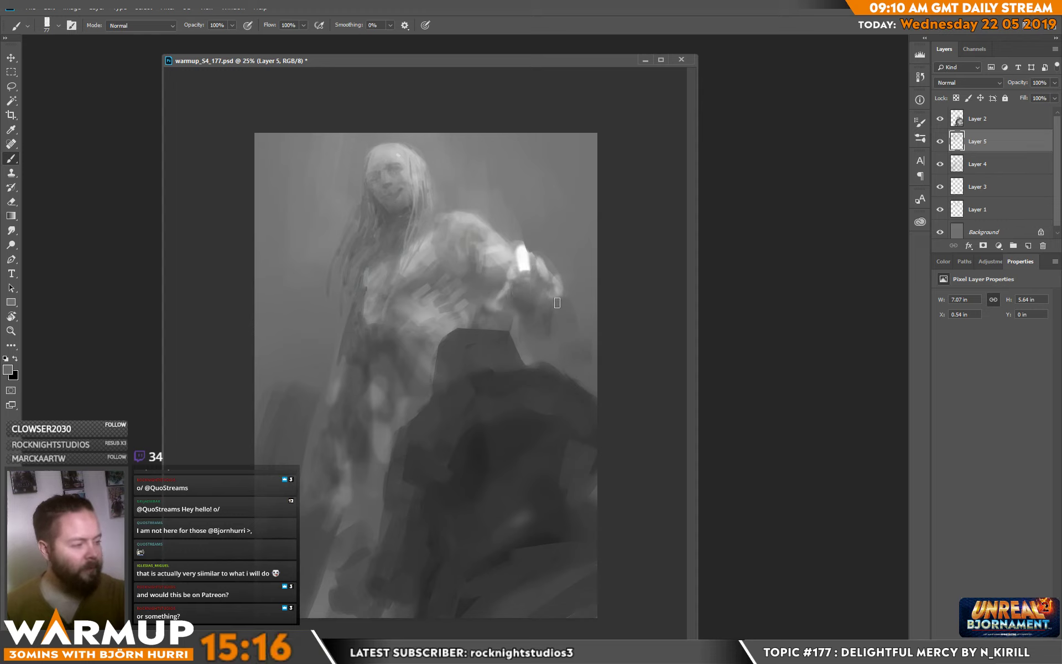
left_click(554, 324, "alt")
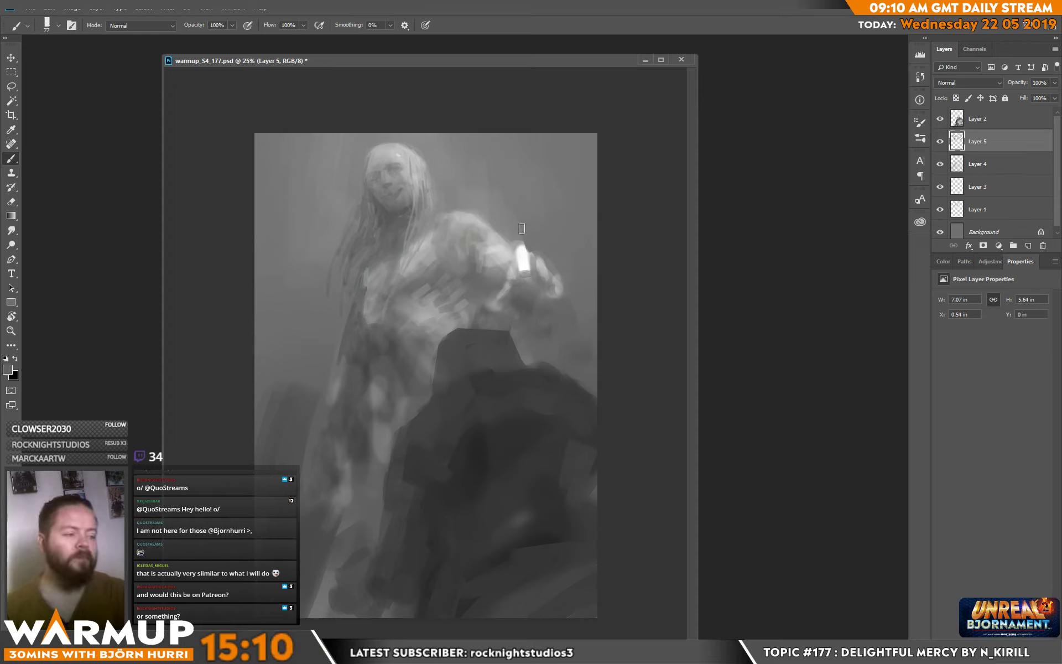
- Darken the pale figure's legs and sweep dark cloak folds diagonally from the waist towards the lower-left corner of the painting
left_click(371, 359, "alt")
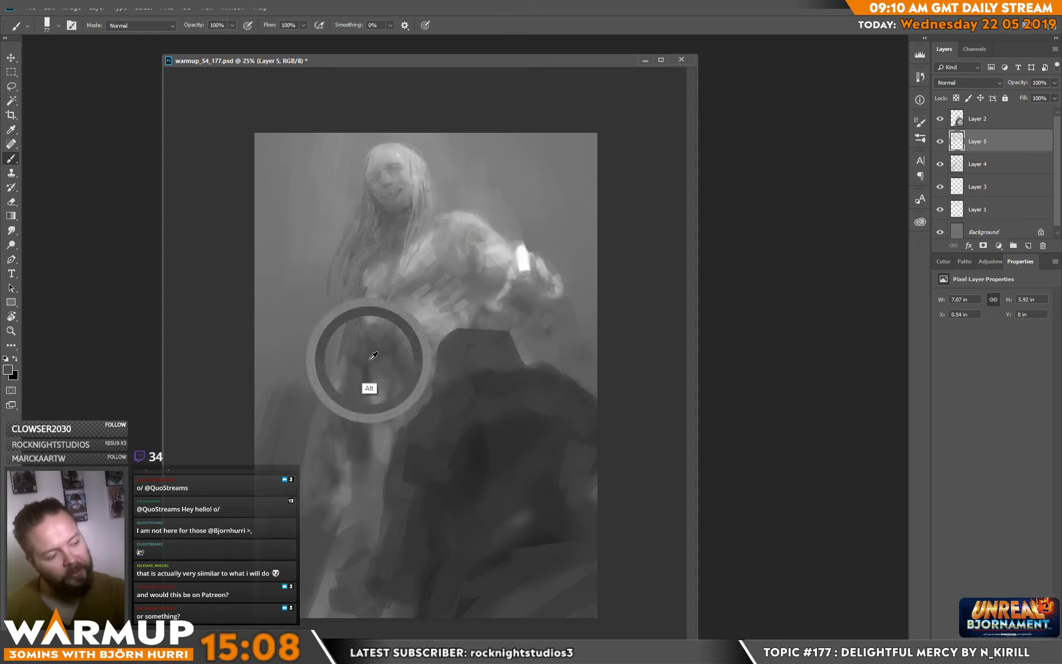
left_click_drag(370, 382, 373, 441)
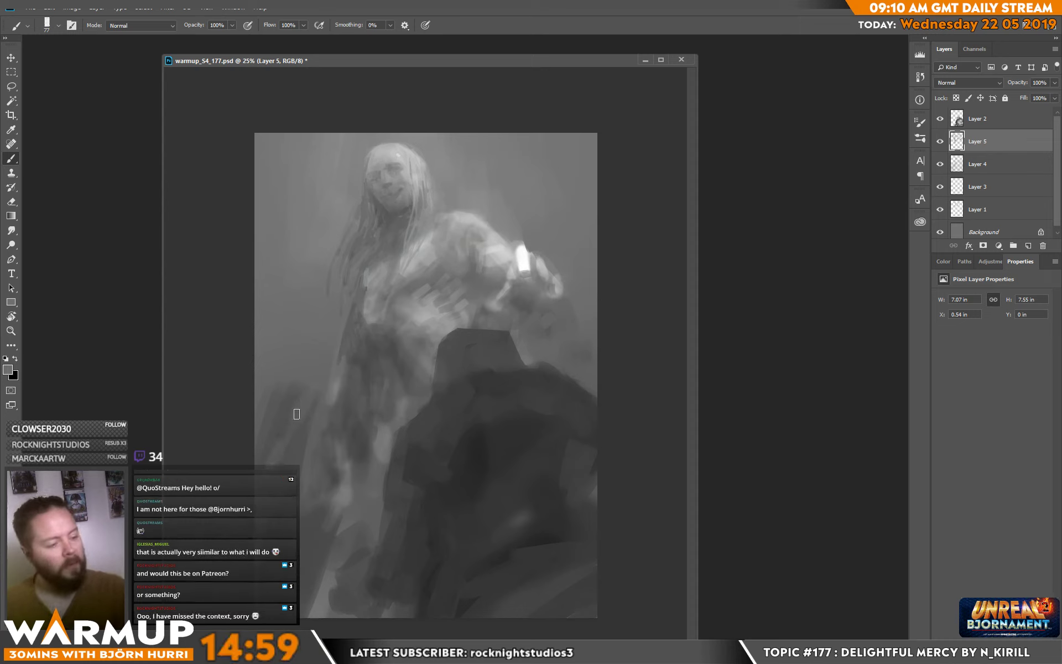
left_click_drag(286, 454, 301, 428)
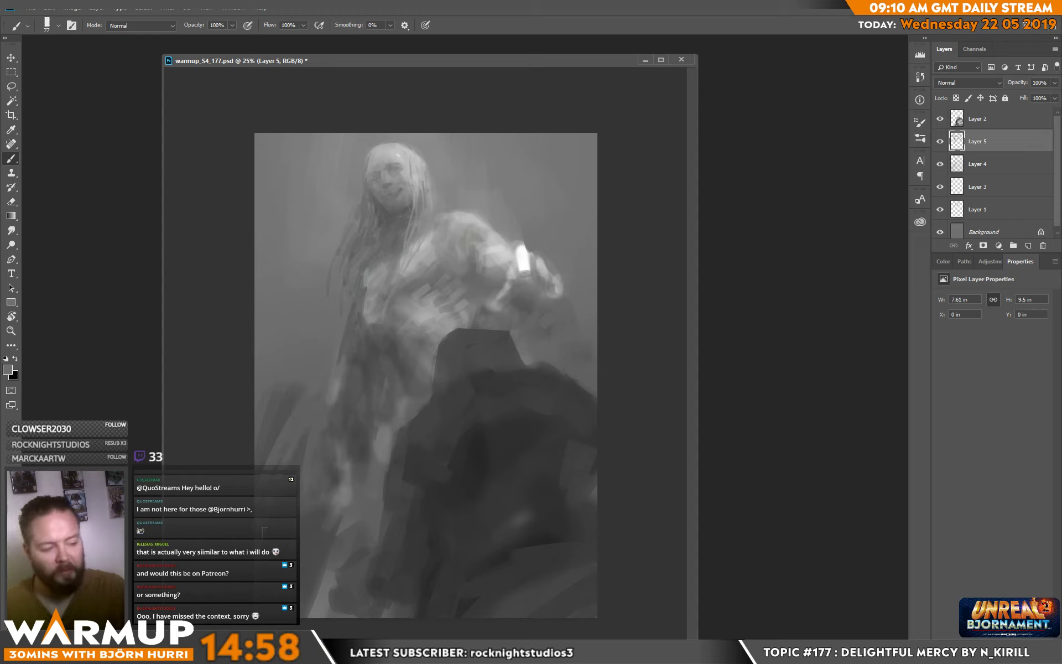
left_click(287, 515, "alt")
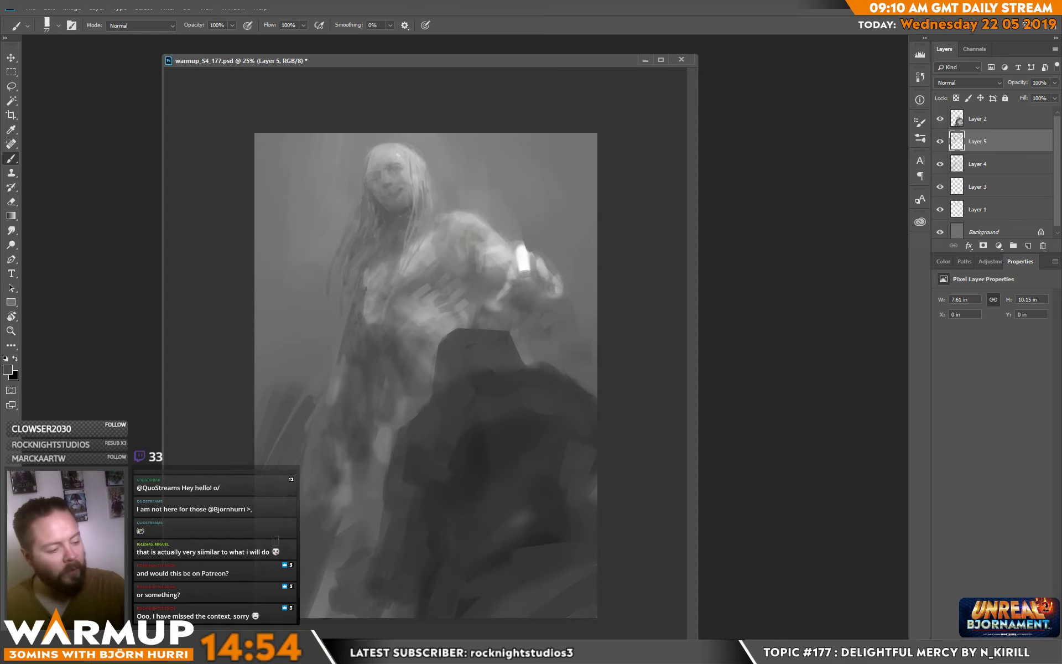
left_click_drag(276, 541, 279, 555)
left_click(283, 580, "alt")
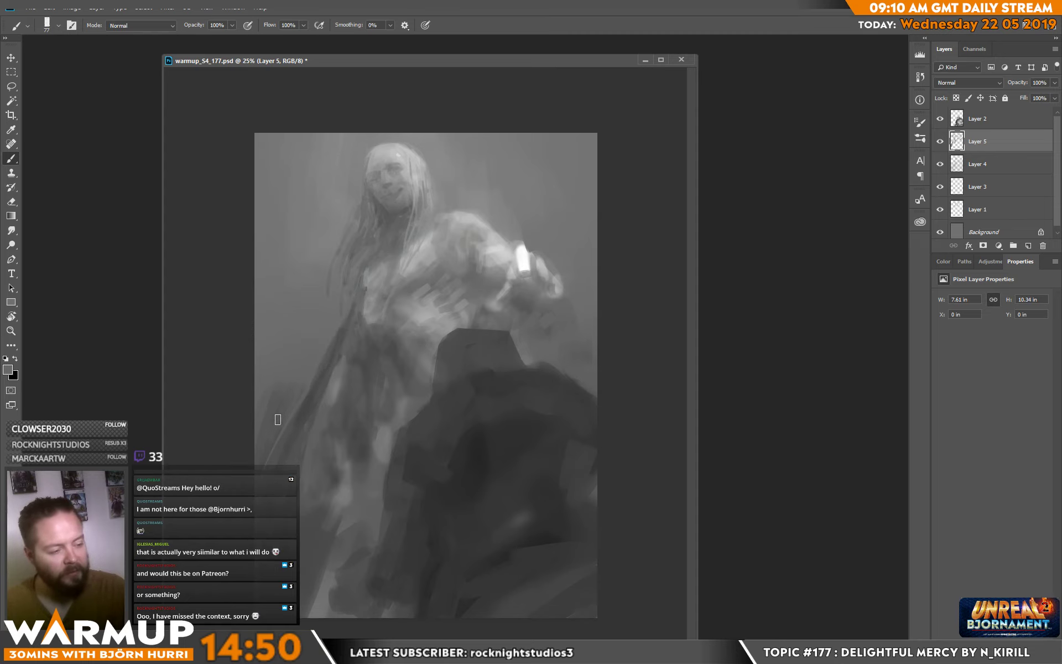
- Enlarge the brush to 354 px and darken the background beside the cloak and around the glowing hand with broad strokes of sampled greys
right_click(328, 387)
left_click(427, 175)
left_click(271, 457)
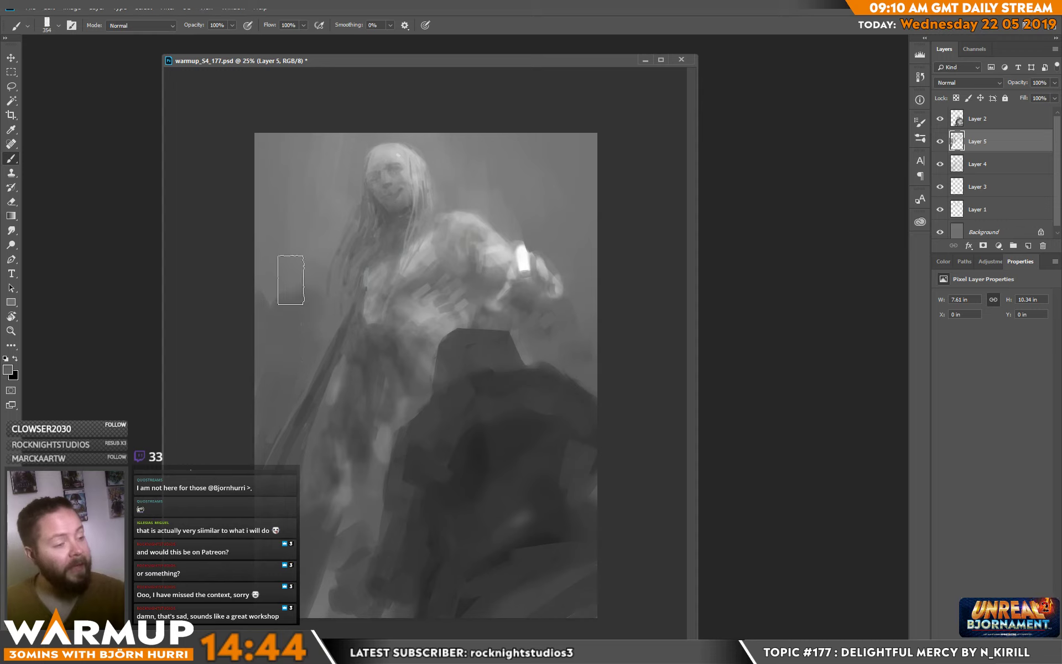
left_click(560, 383, "alt")
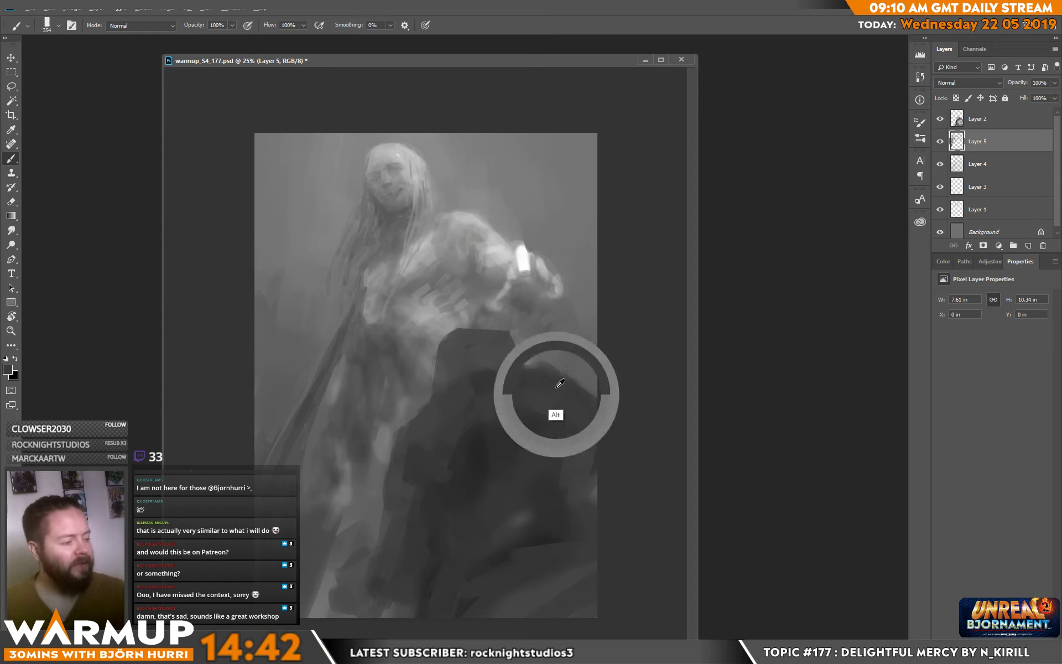
mouse_move(588, 356)
left_mouse_down()
mouse_move(552, 334)
mouse_move(554, 344)
left_mouse_up()
left_click(573, 319, "alt")
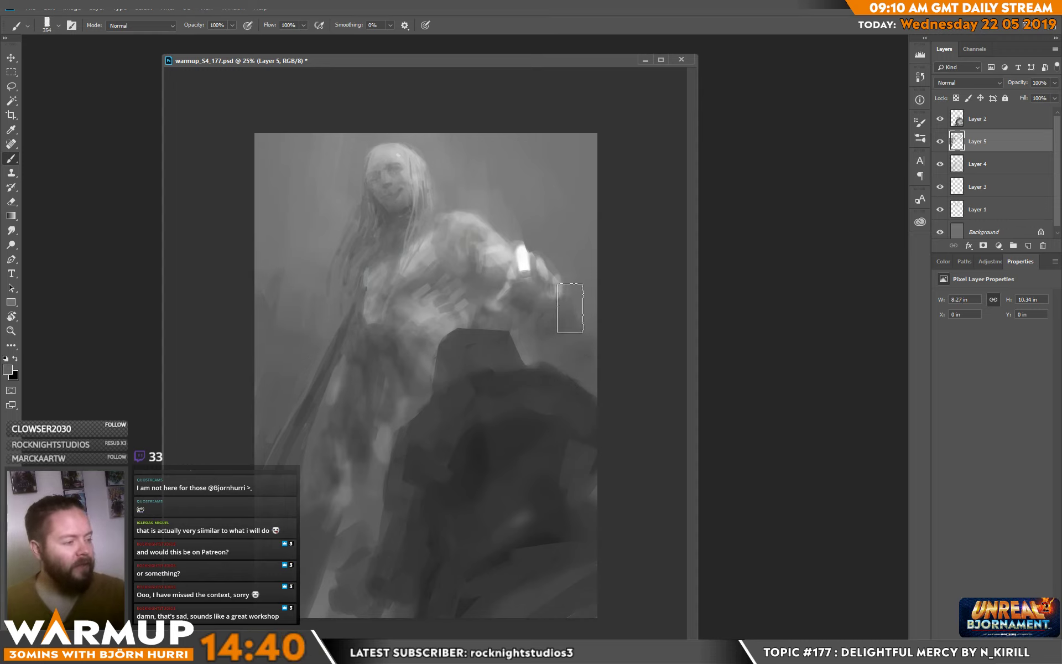
left_click(576, 350, "alt")
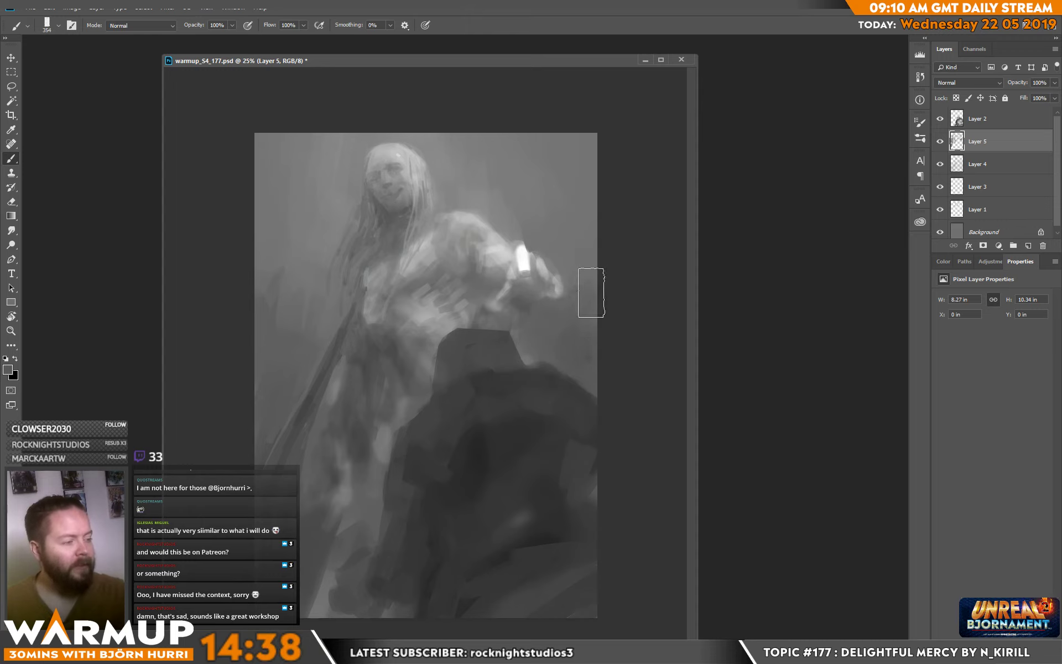
mouse_move(591, 293)
left_mouse_down()
mouse_move(555, 246)
mouse_move(567, 265)
mouse_move(574, 232)
mouse_move(554, 217)
mouse_move(530, 229)
mouse_move(588, 185)
left_mouse_up()
left_click(554, 215, "alt")
left_click_drag(531, 206, 518, 223)
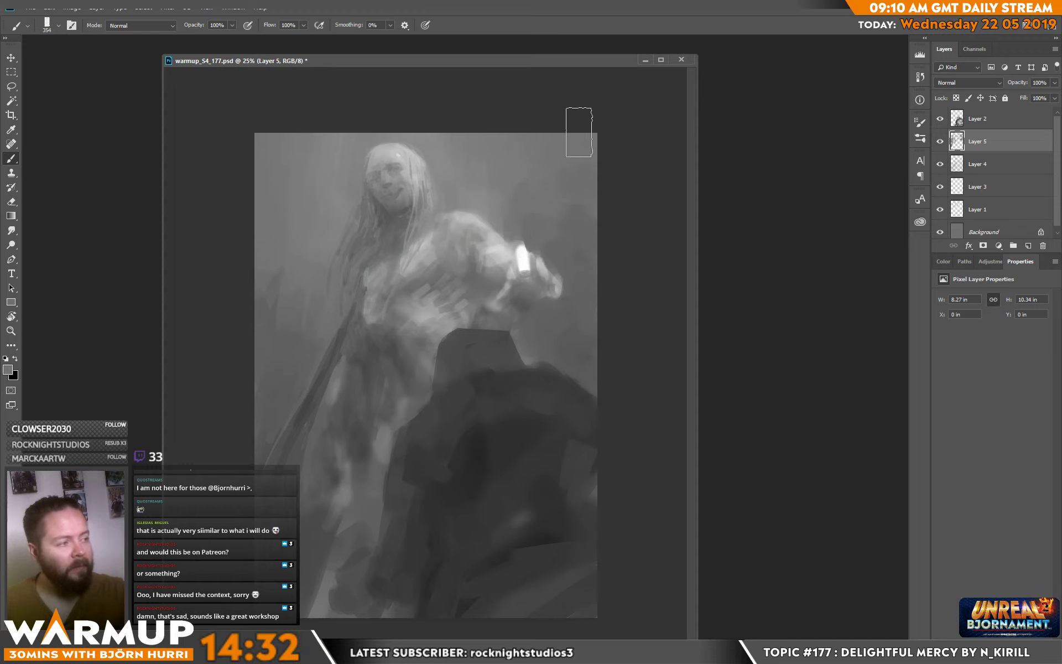
left_click(578, 320, "alt")
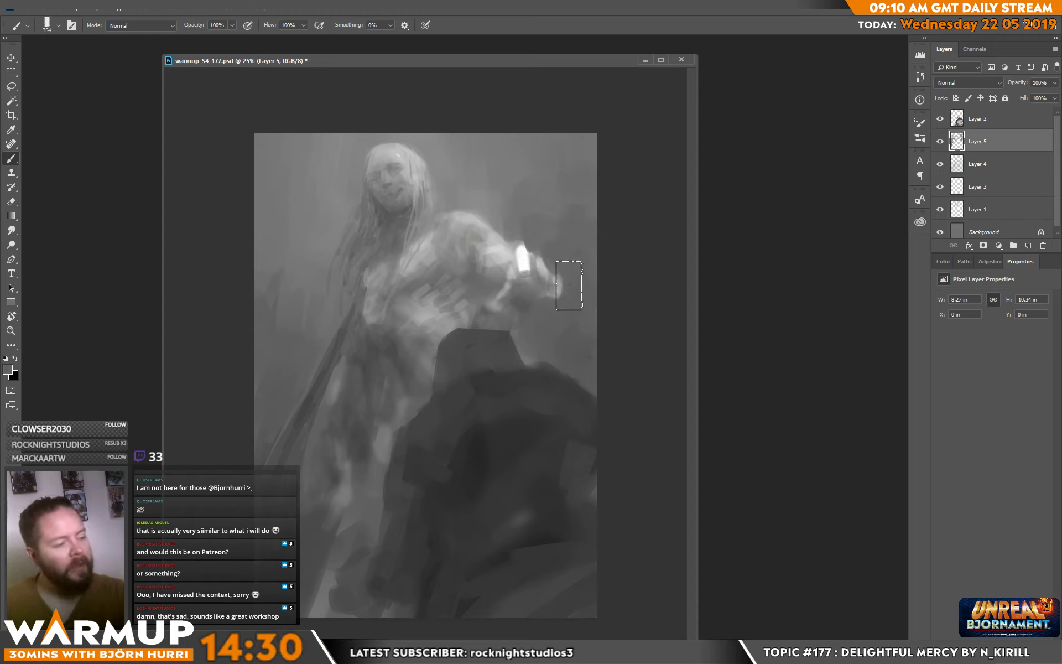
- Switch to a much smaller brush and paint long cloth folds over the pale figure's legs and down the lower robe
right_click(415, 356)
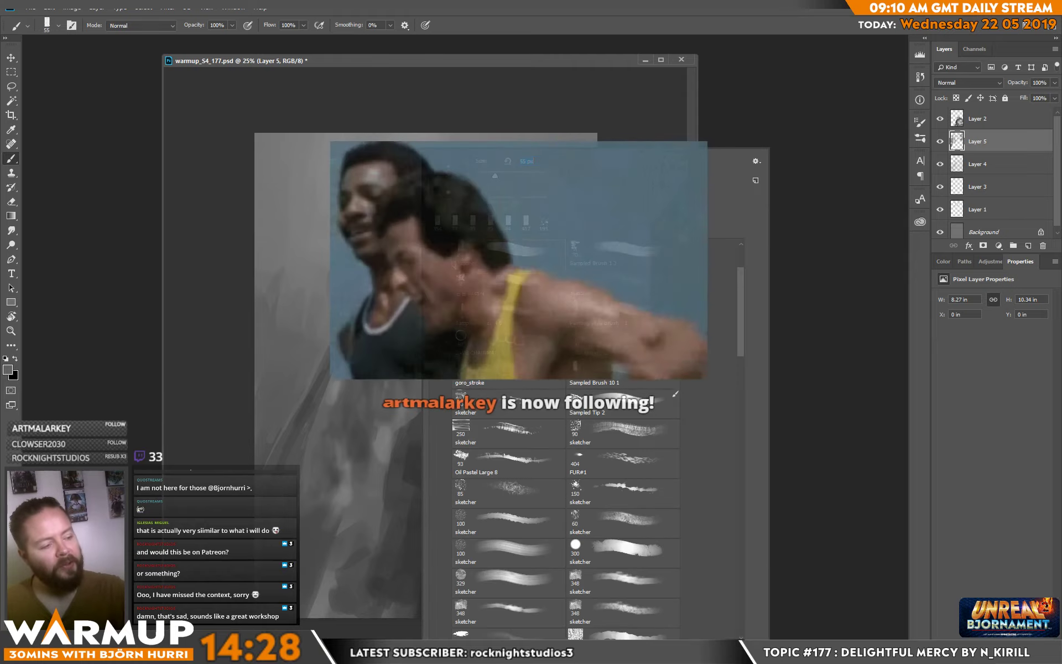
left_click(403, 425)
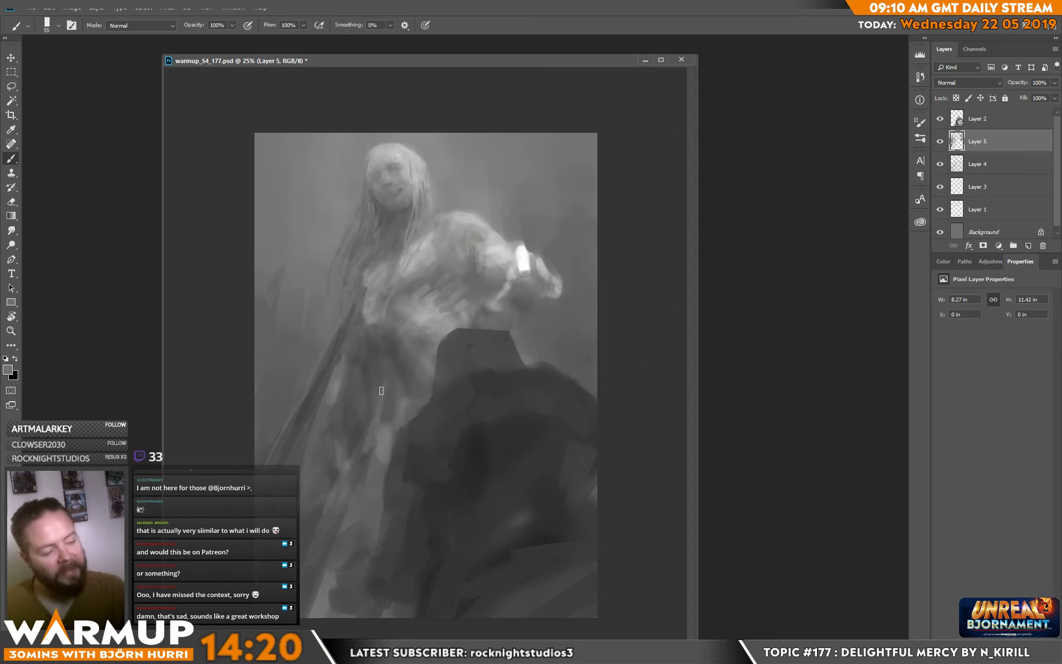
left_click(371, 419, "alt")
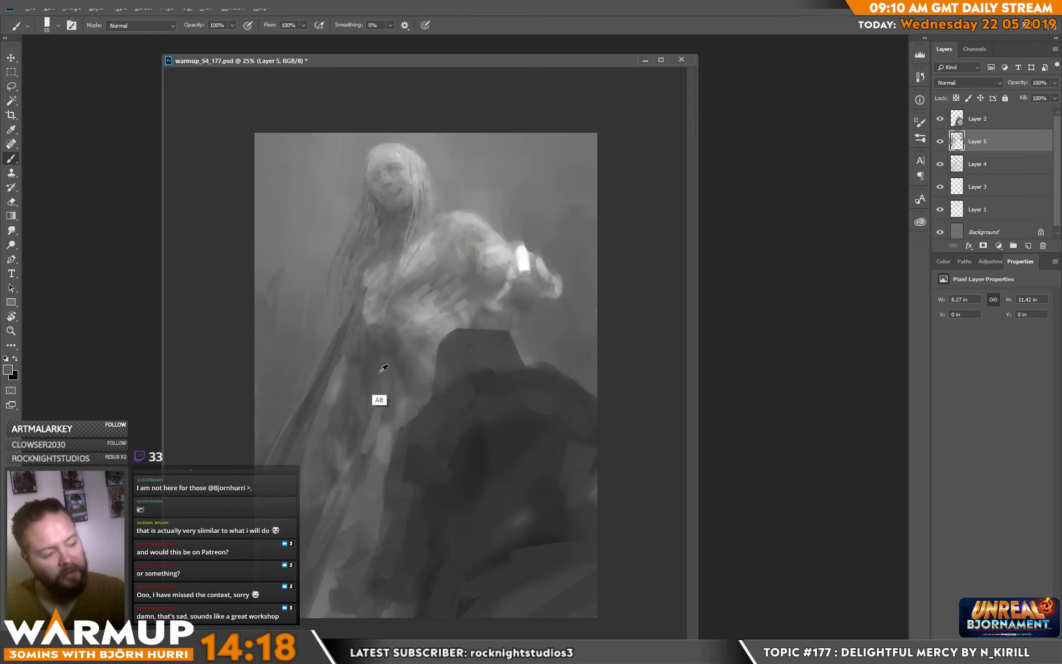
left_click(362, 366, "alt")
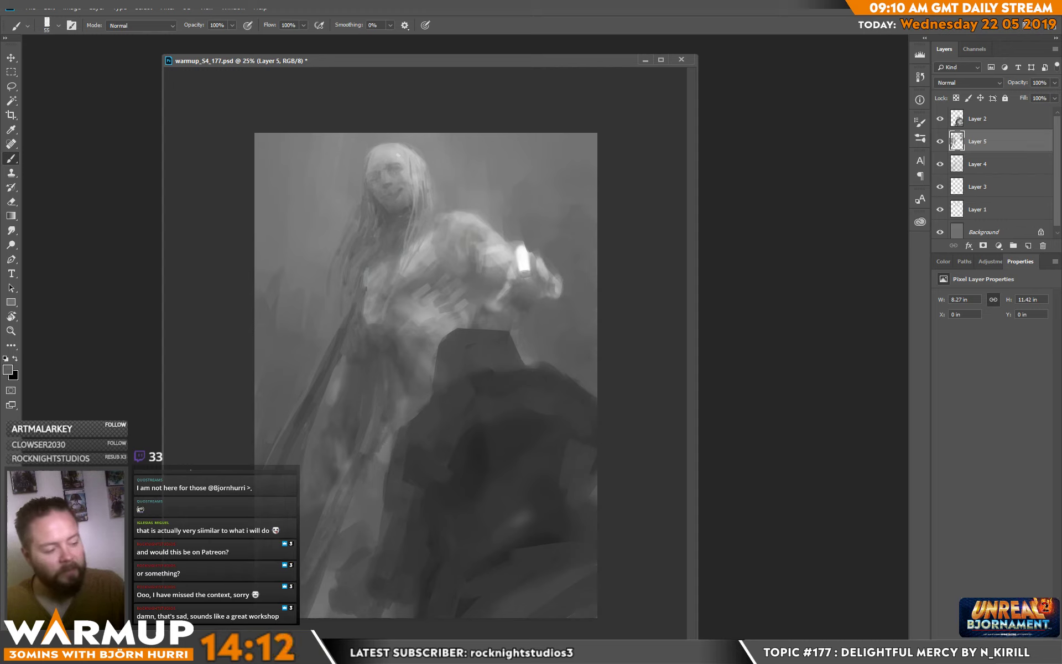
left_click(318, 555, "alt")
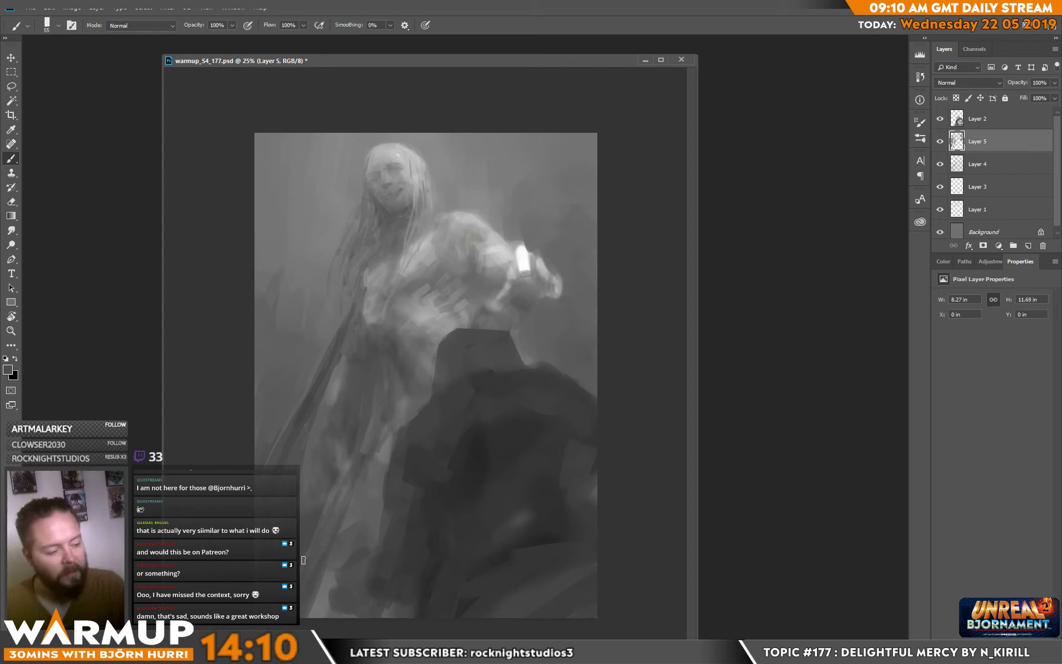
- Set the brush to 114 px and paint sweeping cloak folds from the pale figure's waist down to the lower-left edge
right_click(335, 465)
key("Return")
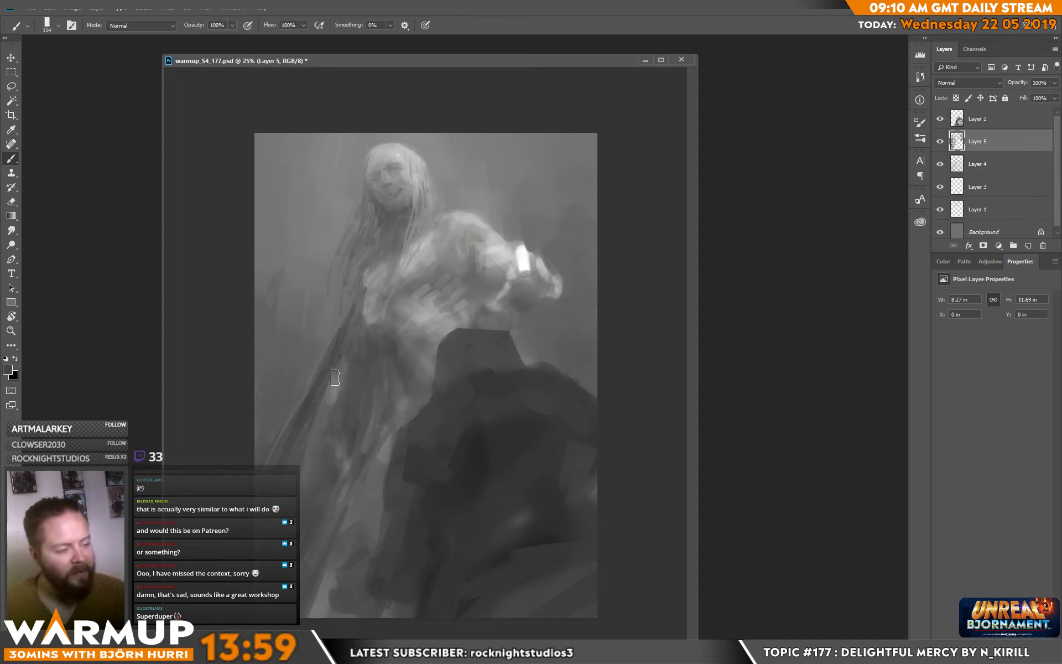
key("alt")
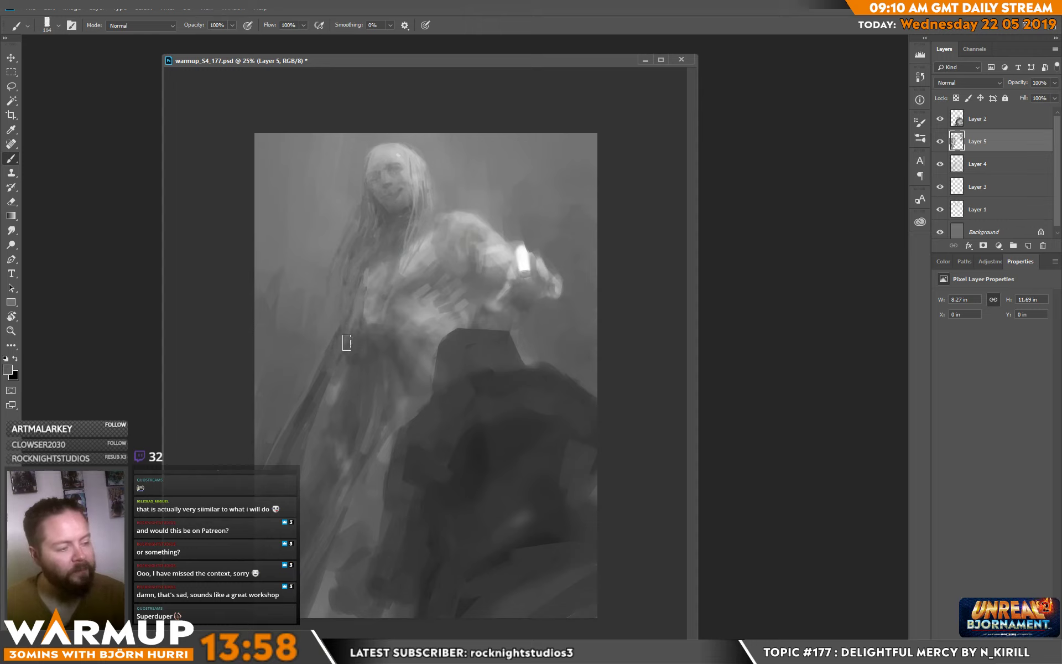
left_click(362, 306, "alt")
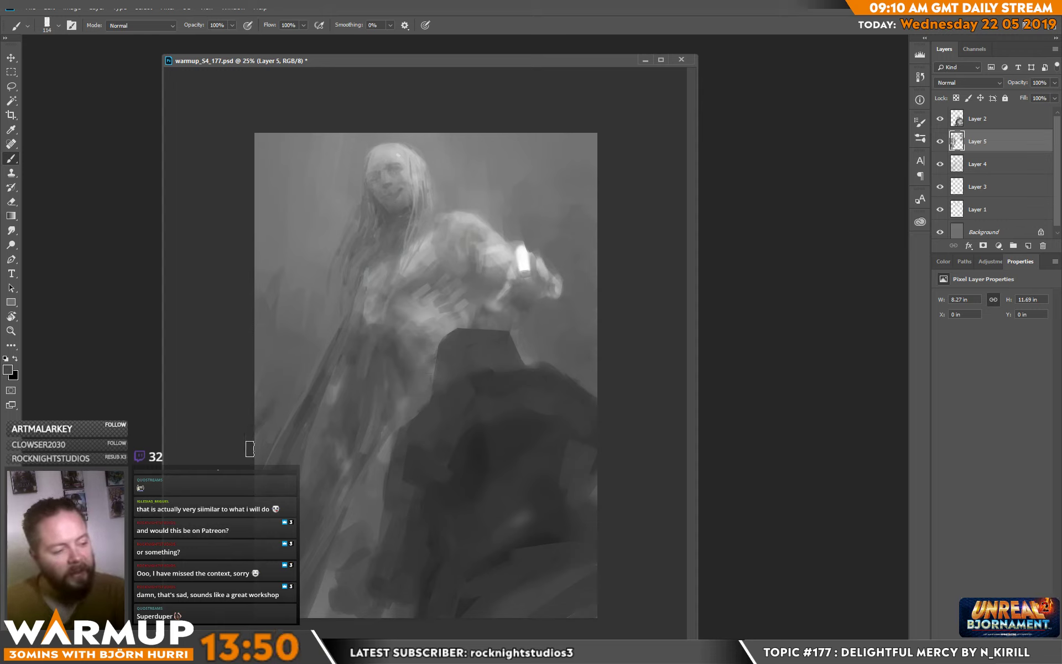
- Reduce the brush to 36 px and touch up the pale figure's waist and hip with sampled greys
right_click(402, 327)
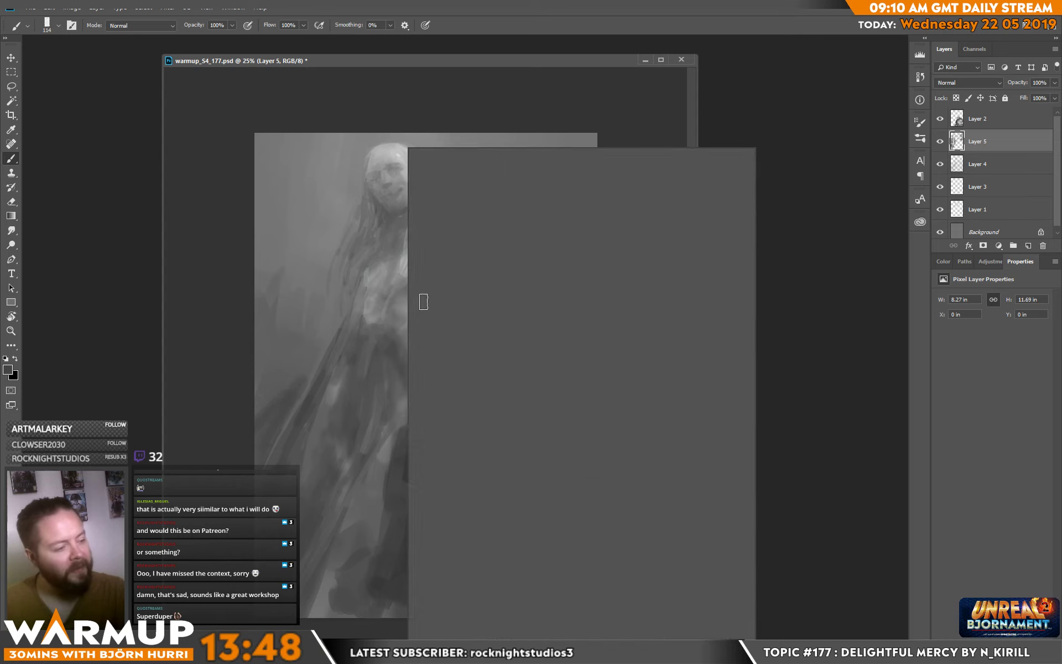
left_click(460, 224)
left_click(372, 332, "alt")
left_click(374, 321, "alt")
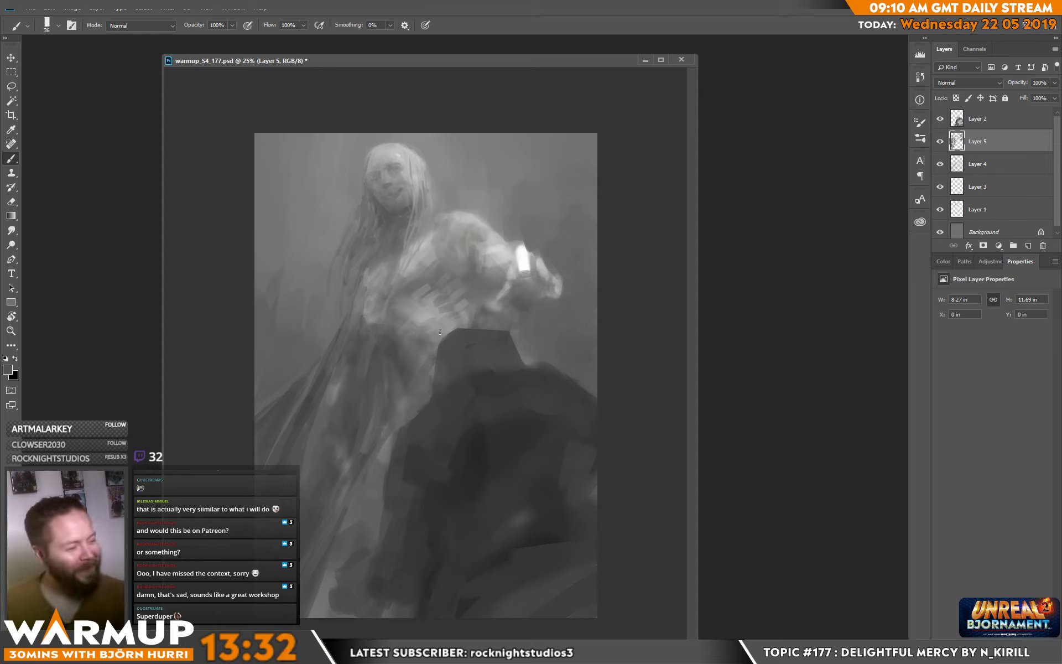
left_click(404, 370, "alt")
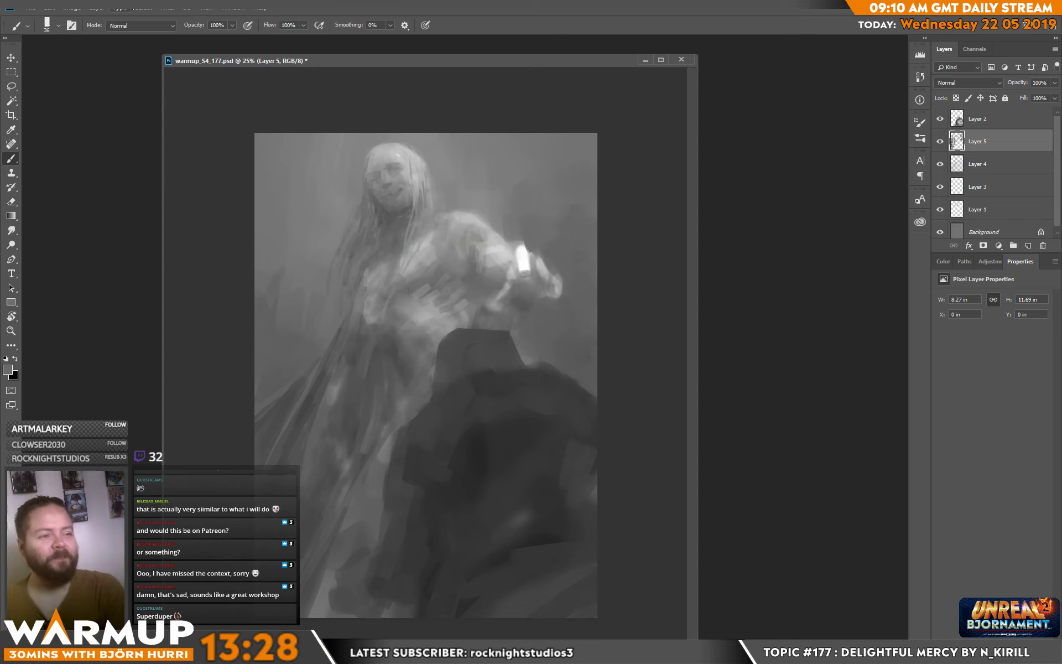
- Flip the canvas horizontally, select Layer 2 and sample a dark grey from the crouching figure
left_click(75, 9)
mouse_move(105, 111)
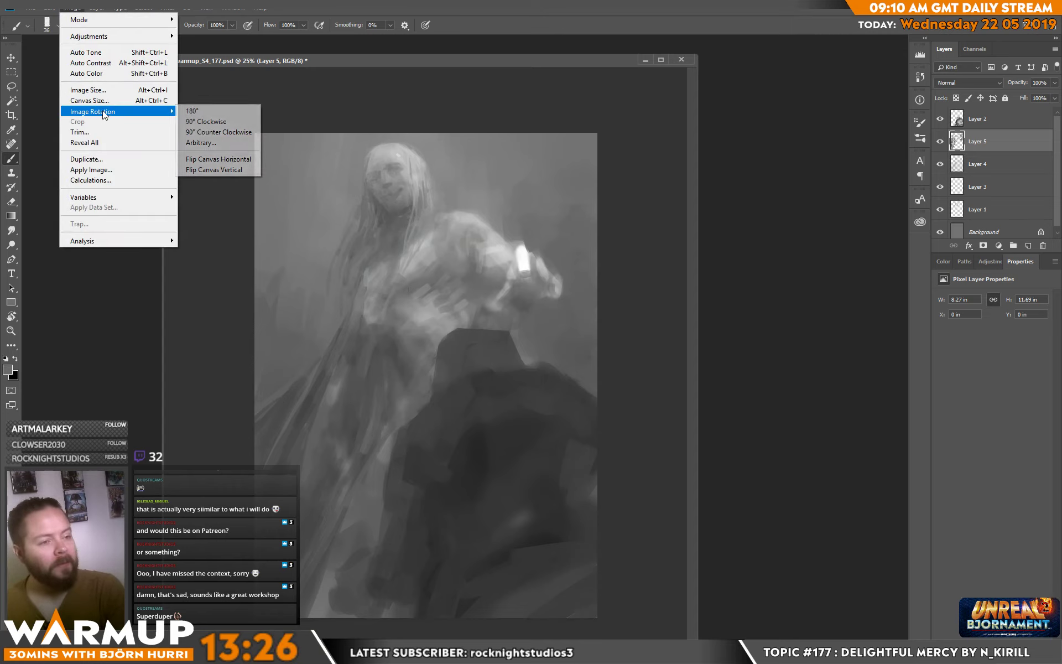
left_click(222, 159)
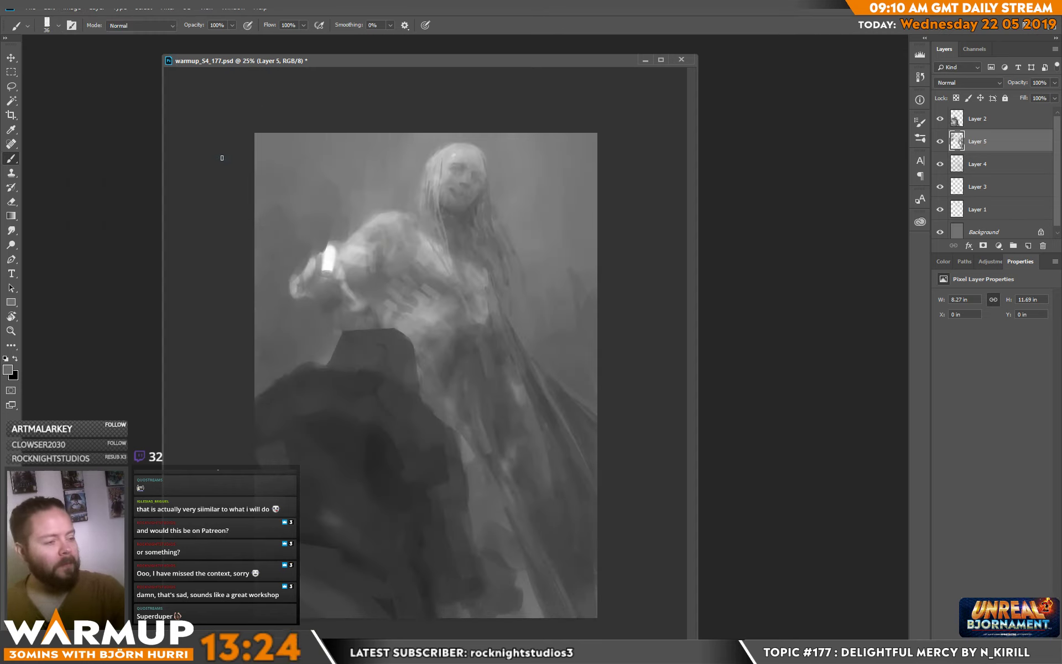
left_click(970, 120)
left_click(346, 343, "alt")
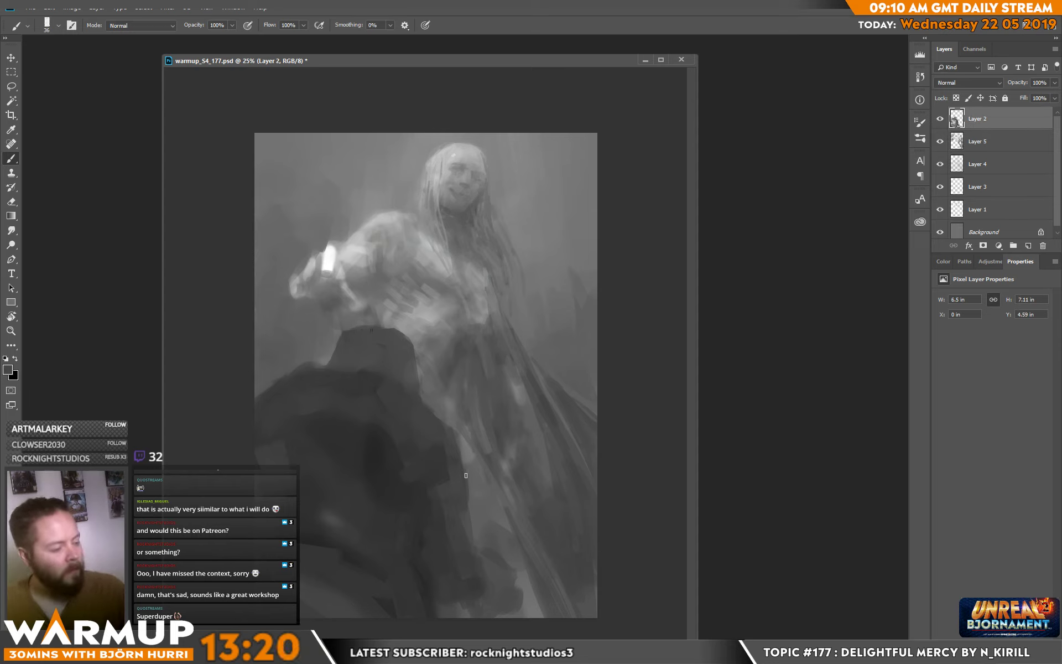
mouse_move(477, 487)
left_mouse_down()
mouse_move(493, 537)
mouse_move(486, 529)
mouse_move(482, 543)
mouse_move(482, 520)
left_mouse_up()
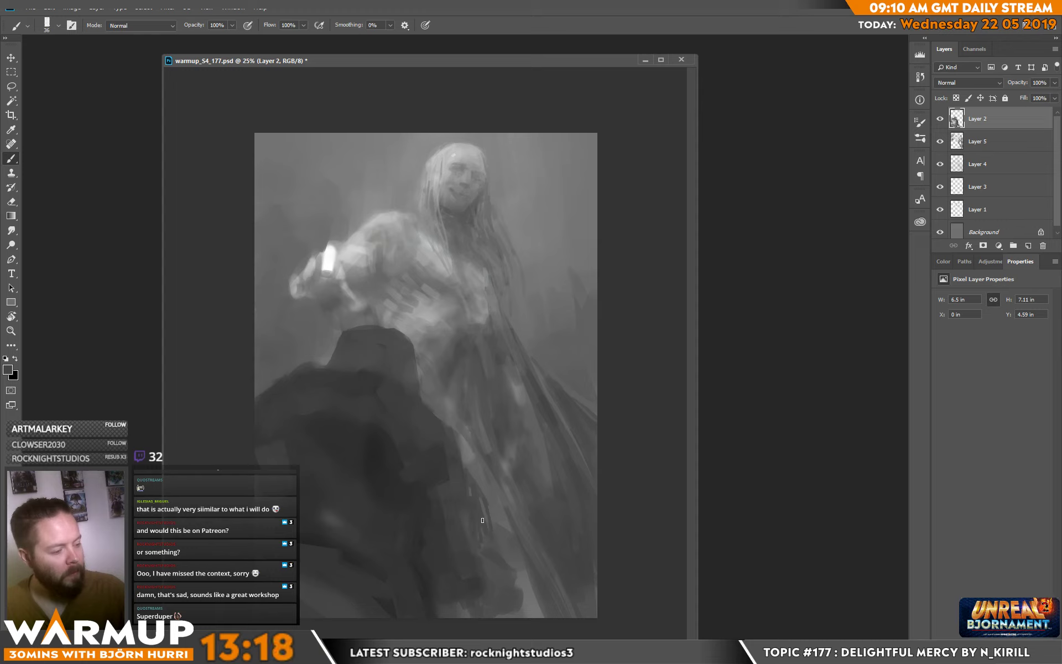
key("ctrl+z")
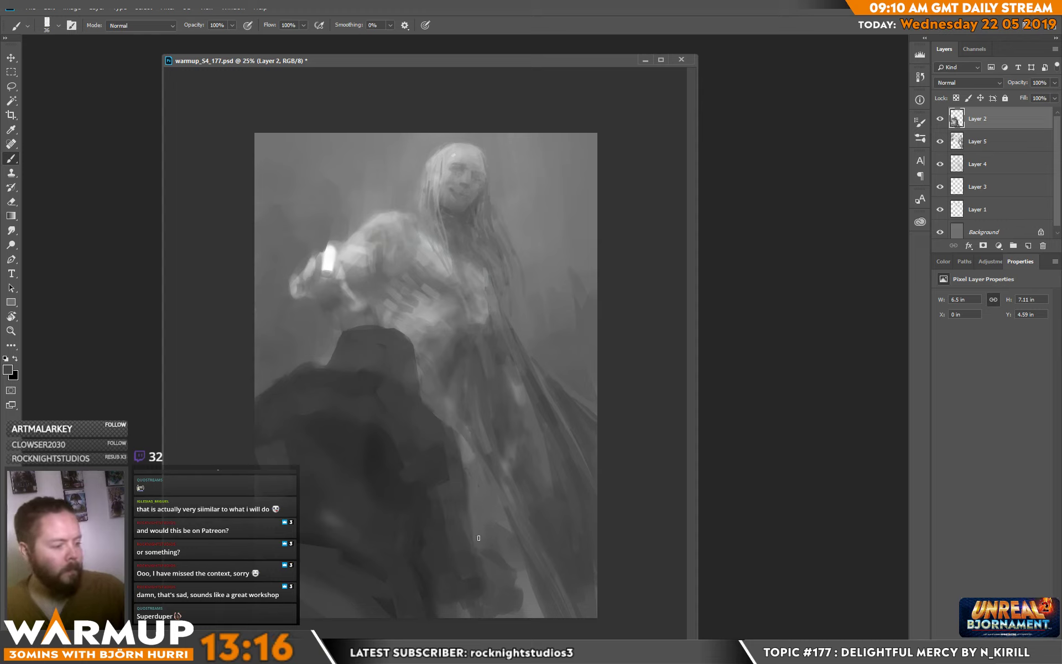
left_click_drag(507, 563, 534, 574)
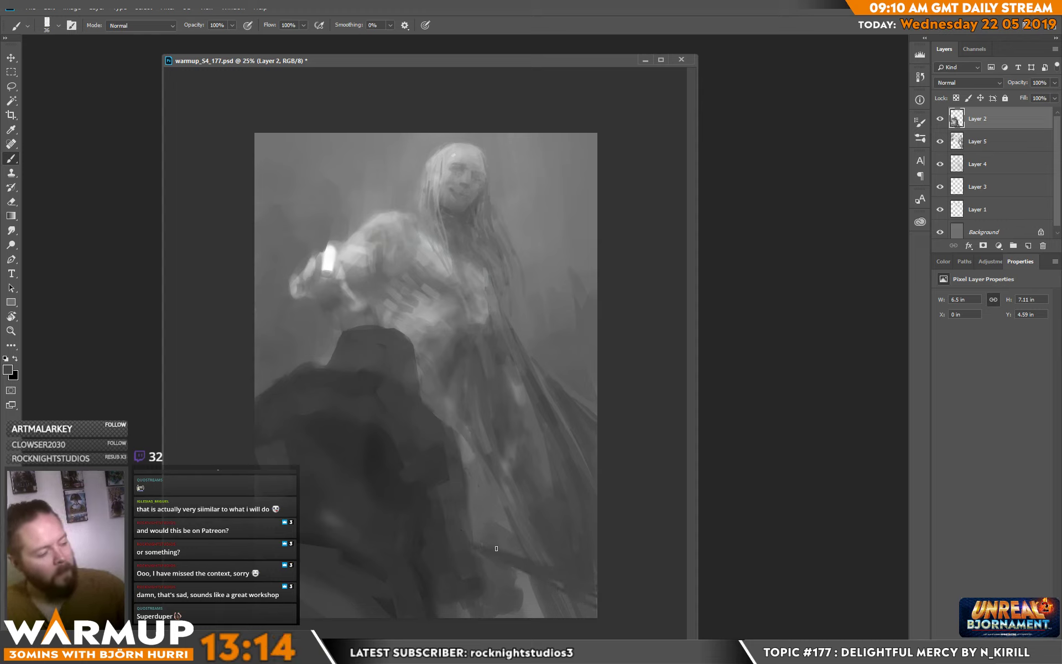
left_click_drag(467, 523, 548, 559)
key("ctrl+z")
key("ctrl+z")
- Paint a dark straight blade from the crouching figure's hand towards the lower-right edge and reinforce the hand beside it
left_click_drag(474, 538, 551, 562)
mouse_move(482, 548)
left_mouse_down()
mouse_move(553, 569)
mouse_move(478, 551)
left_mouse_up()
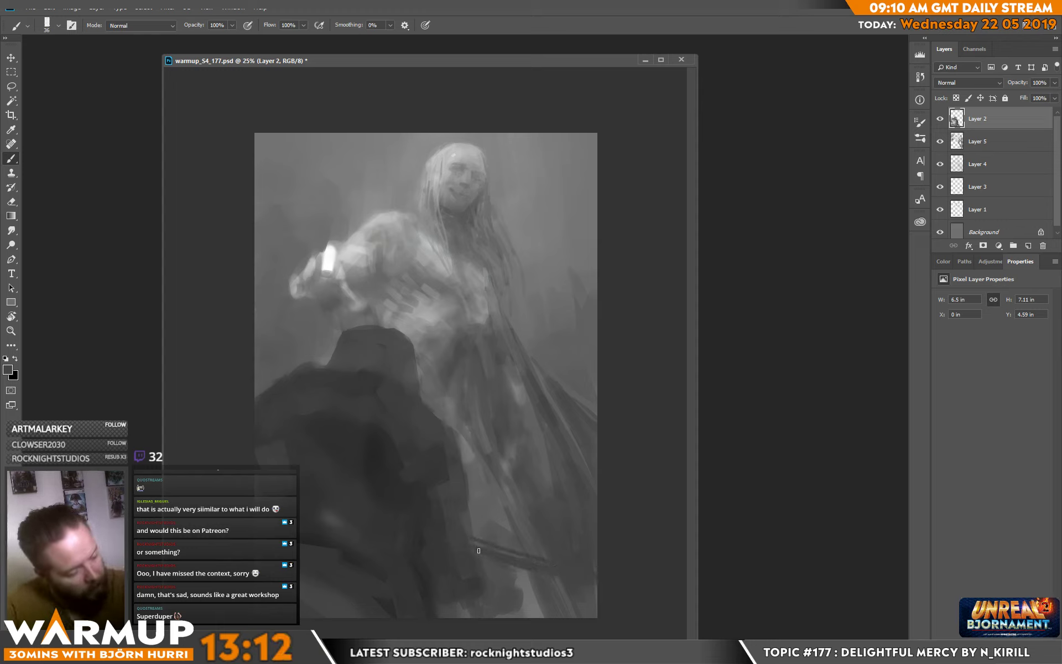
left_click_drag(542, 565, 619, 598)
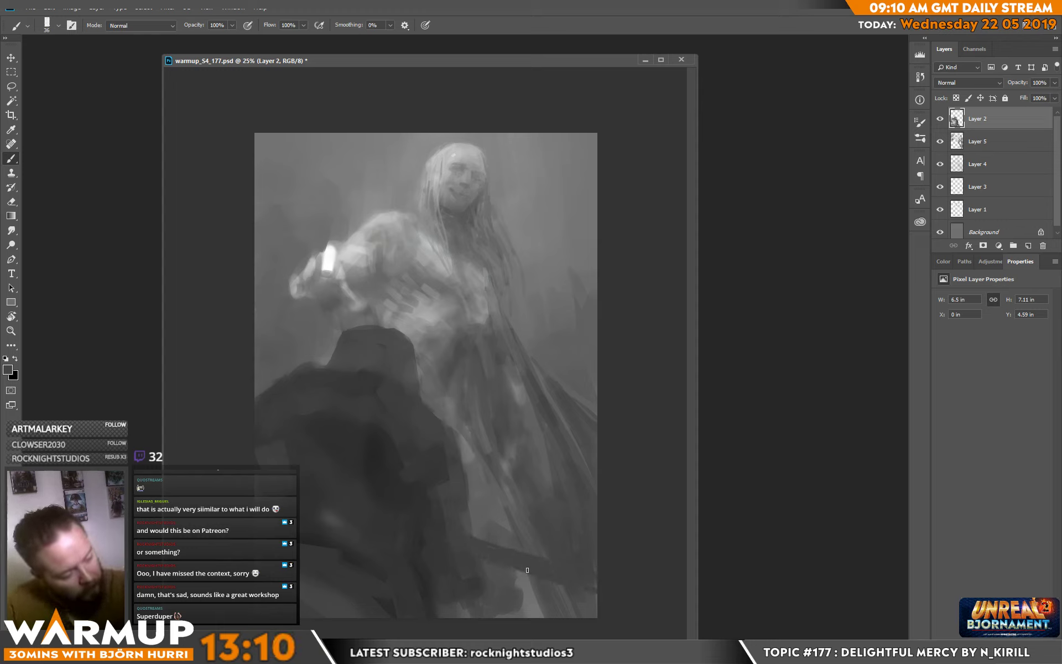
left_click(458, 529, "alt")
left_click_drag(460, 529, 469, 573)
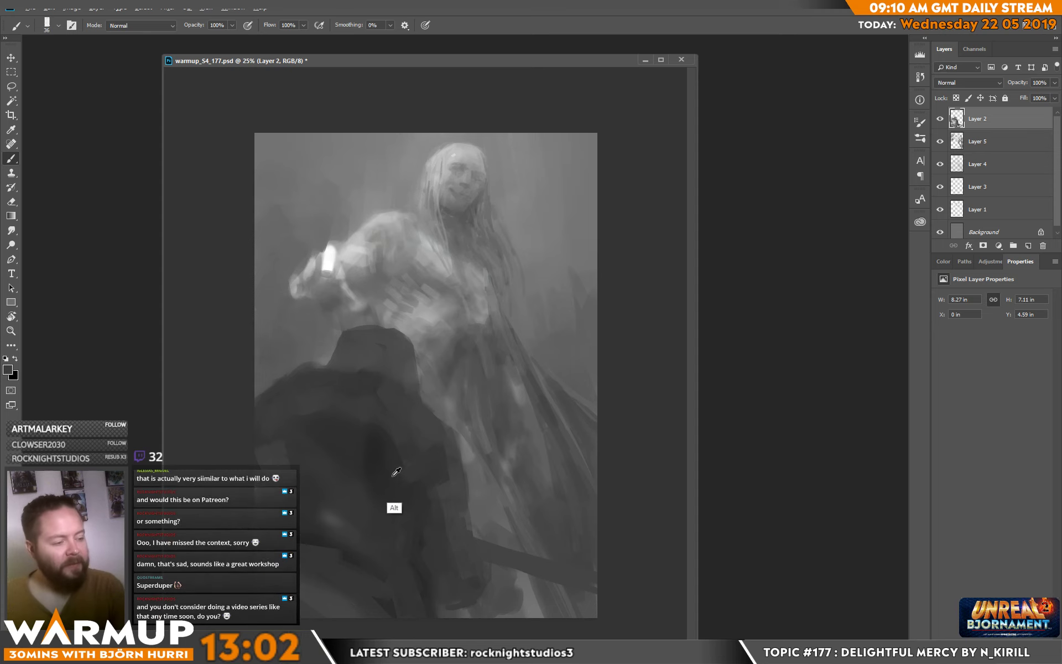
- Set the brush to 99 px and darken the crouching figure's shoulder and arm with a sampled dark grey
right_click(413, 443)
left_click(503, 175)
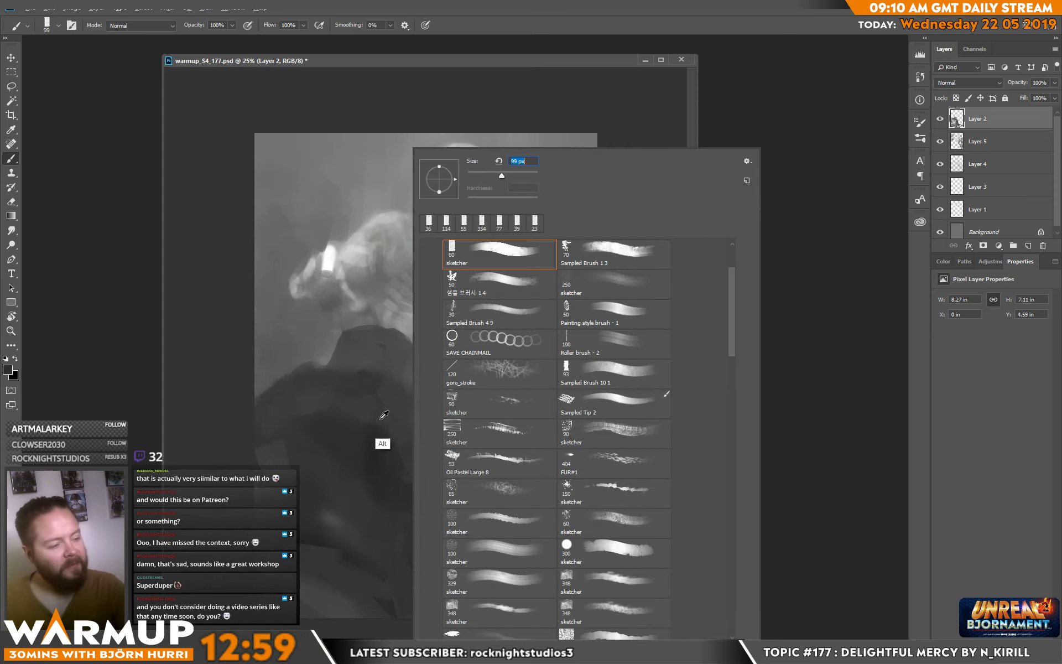
left_click(389, 433)
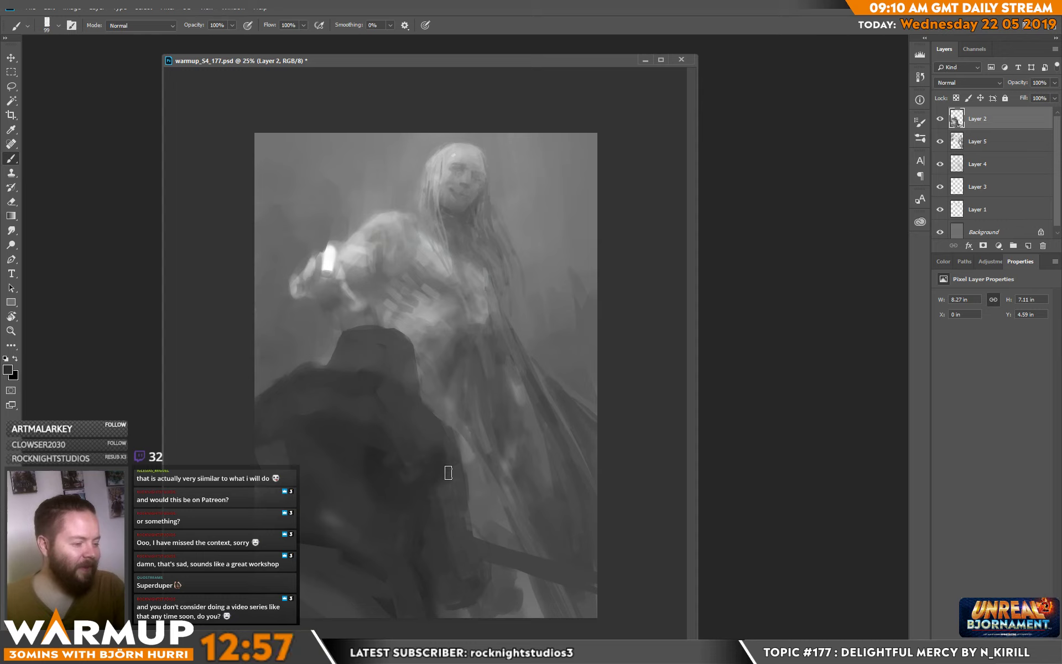
mouse_move(454, 470)
left_mouse_down()
mouse_move(448, 527)
mouse_move(456, 498)
mouse_move(466, 527)
left_mouse_up()
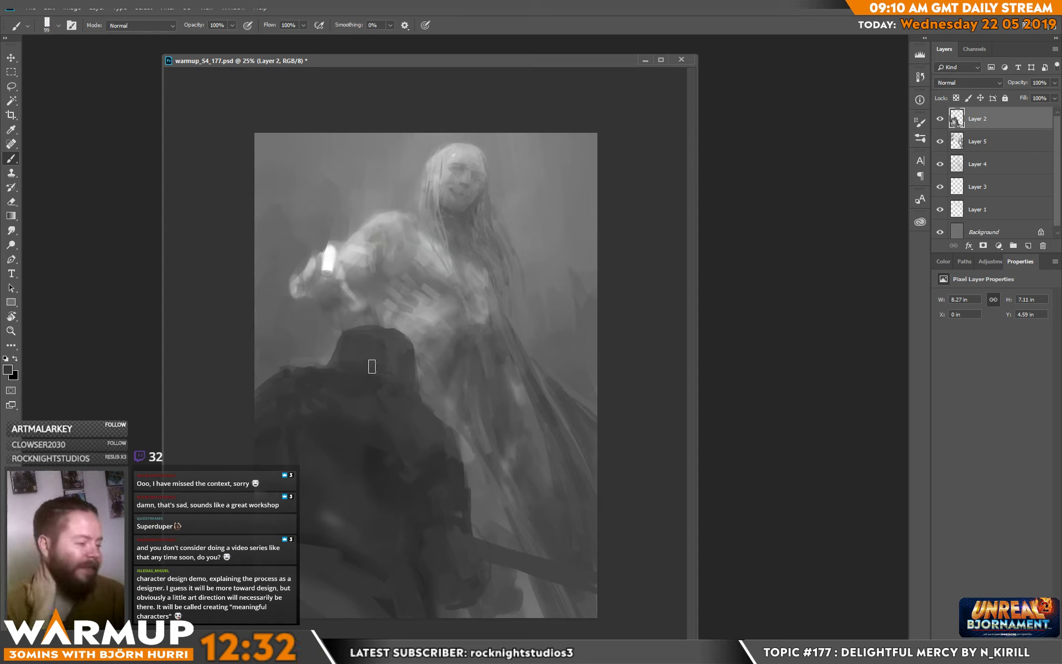
- Repaint the crouching figure's head with dark strokes and erase around its outline to make it smaller and rounder
left_click(395, 340, "alt")
left_click_drag(391, 338, 382, 337)
left_click(363, 329, "alt")
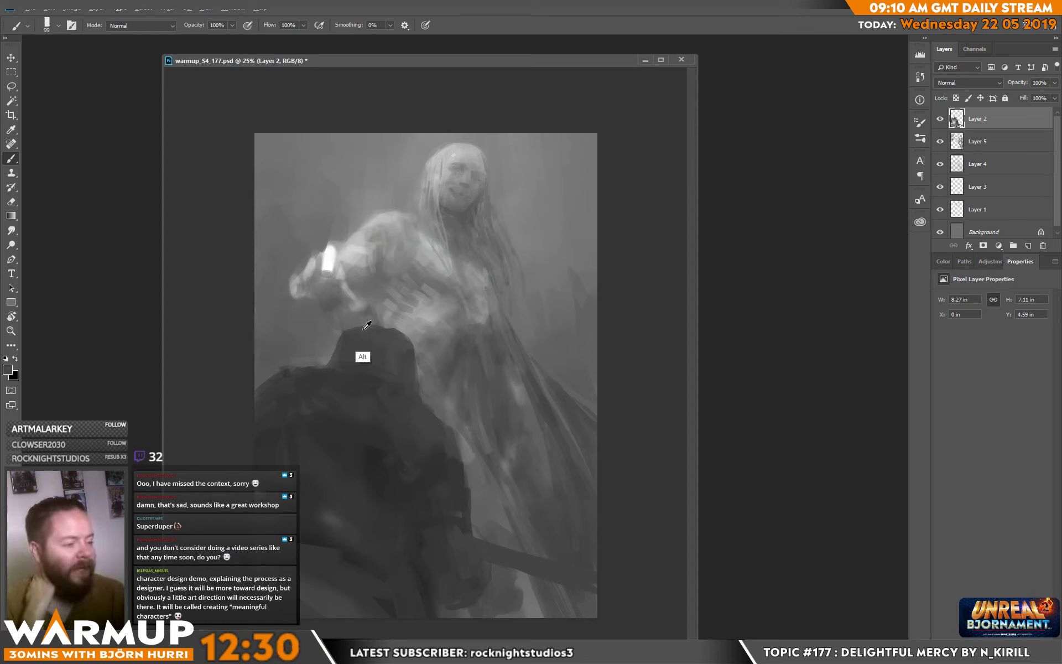
key("e")
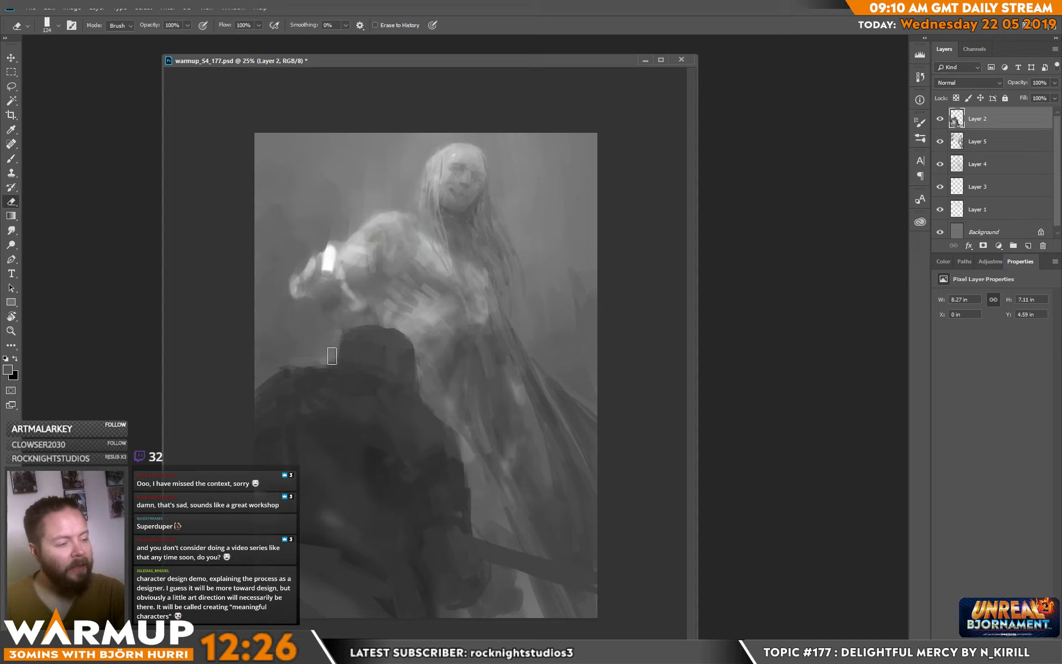
mouse_move(339, 338)
left_mouse_down()
mouse_move(368, 314)
mouse_move(389, 319)
mouse_move(445, 342)
mouse_move(434, 358)
left_mouse_up()
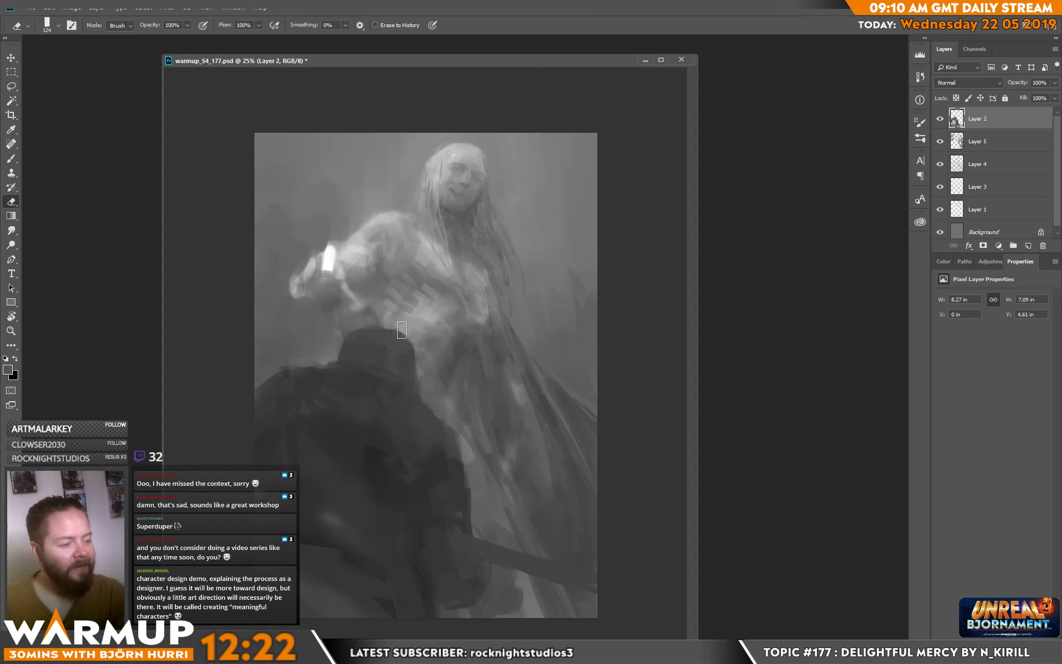
- Add a new layer above Layer 5, reduce the brush size and sample dark grey from the crouching figure
left_click(988, 141)
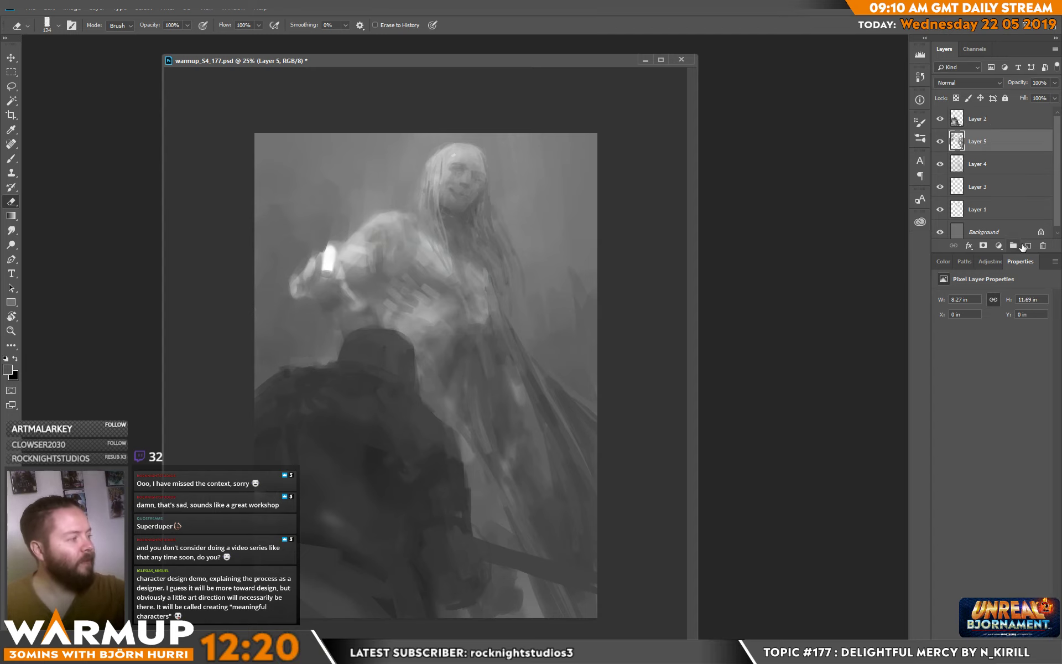
key("ctrl+shift+alt+n")
key("b")
key("d")
right_click(337, 276)
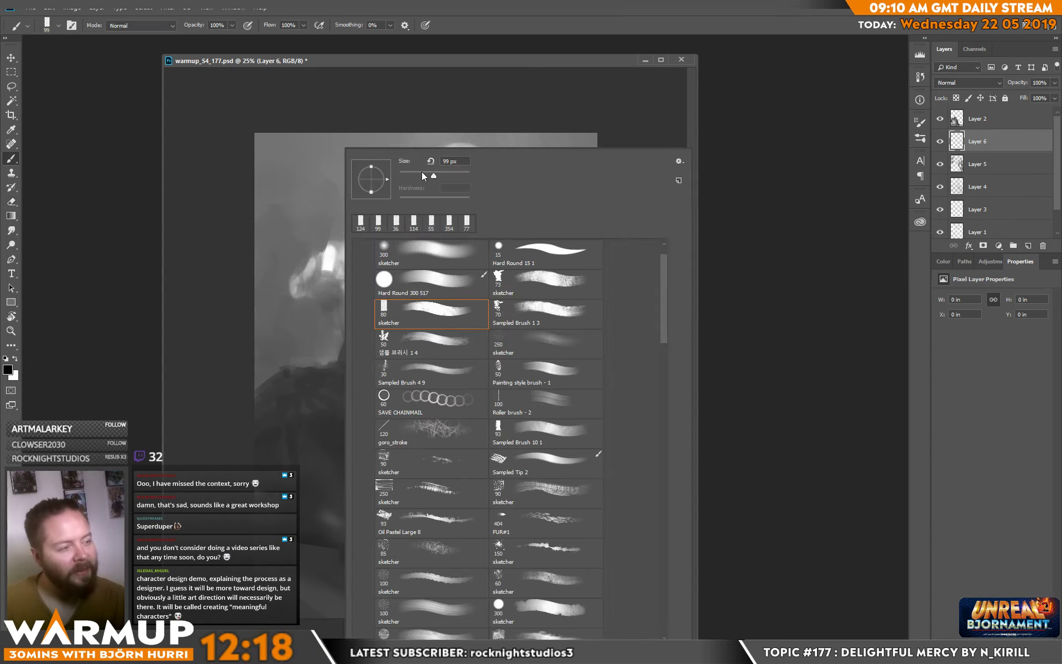
left_click(419, 175)
left_click(332, 365, "alt")
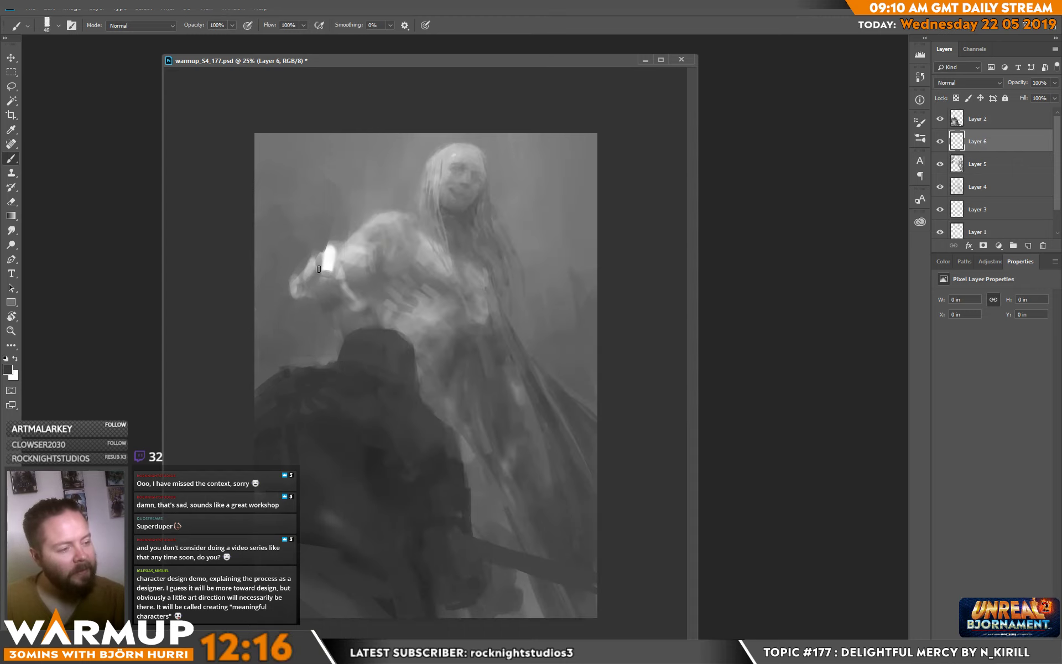
- Paint shadows between the fingers, on the palm and along the wrist of the pale figure's glowing hand
left_click_drag(332, 283, 318, 283)
left_click(324, 280, "alt")
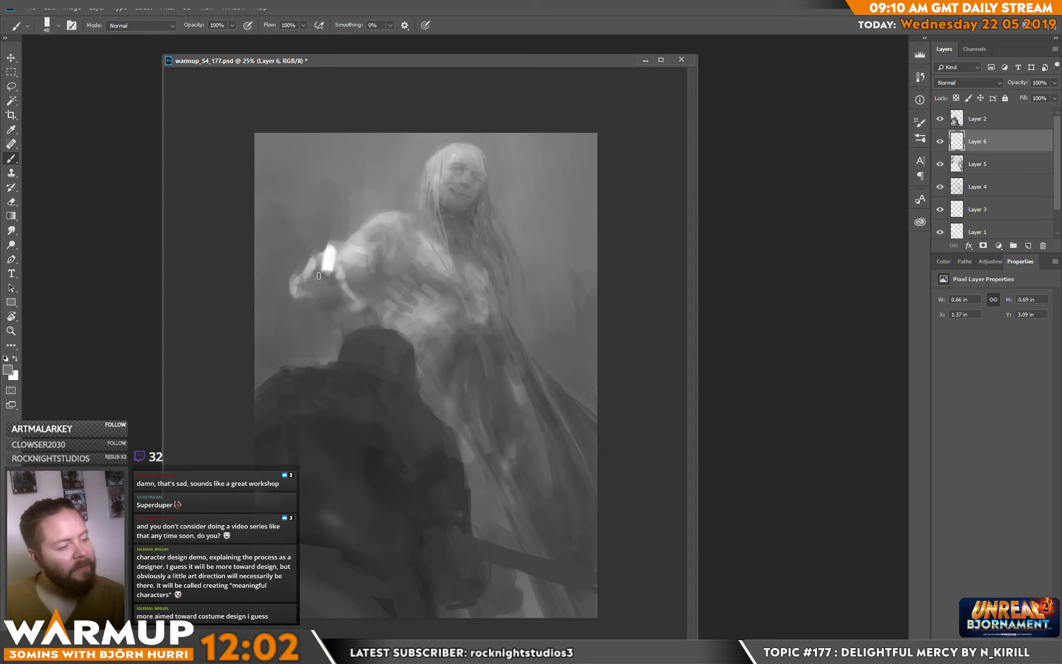
left_click_drag(310, 279, 305, 292)
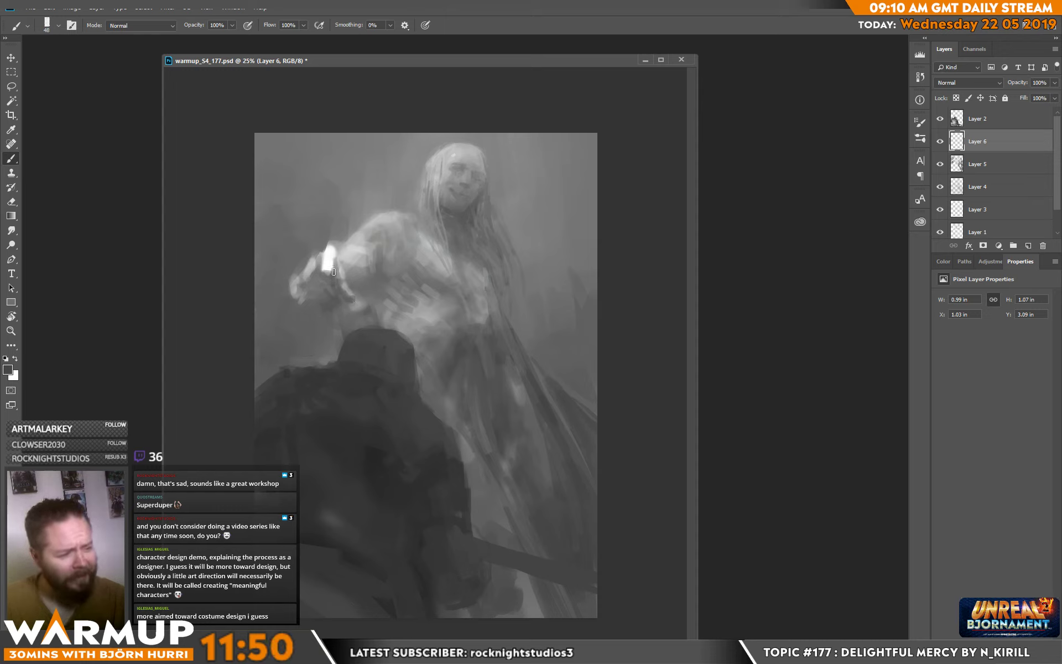
mouse_move(333, 271)
left_mouse_down()
mouse_move(353, 260)
mouse_move(355, 283)
mouse_move(347, 261)
left_mouse_up()
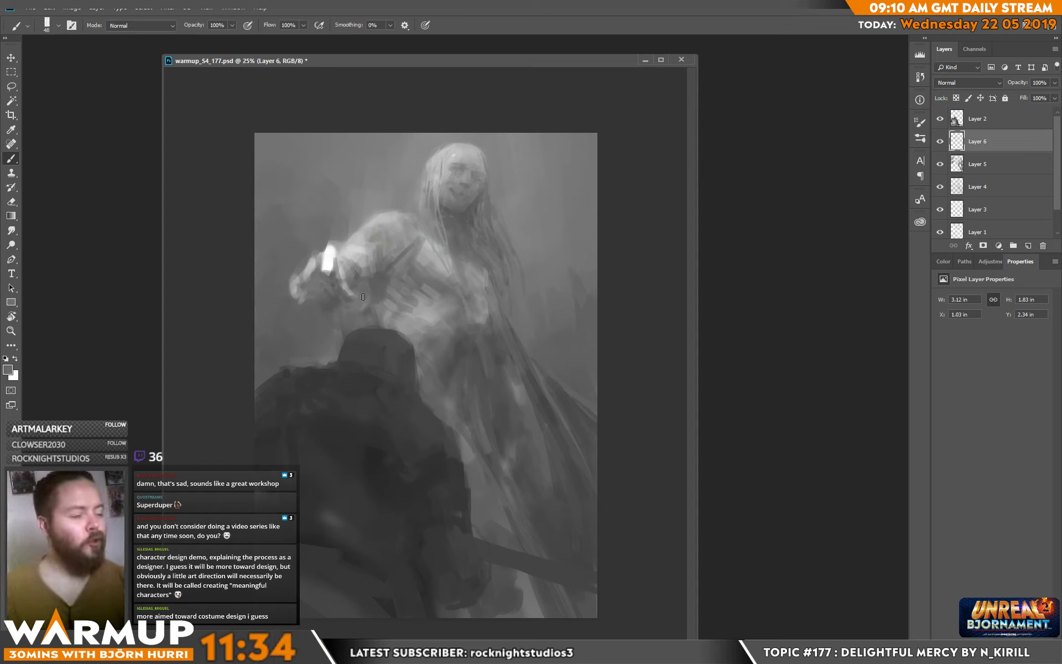
- Darken the area under the pale figure's outstretched forearm down to the crouching figure's head with sampled greys
left_click_drag(359, 305, 358, 335)
key("alt")
left_click(365, 310, "alt")
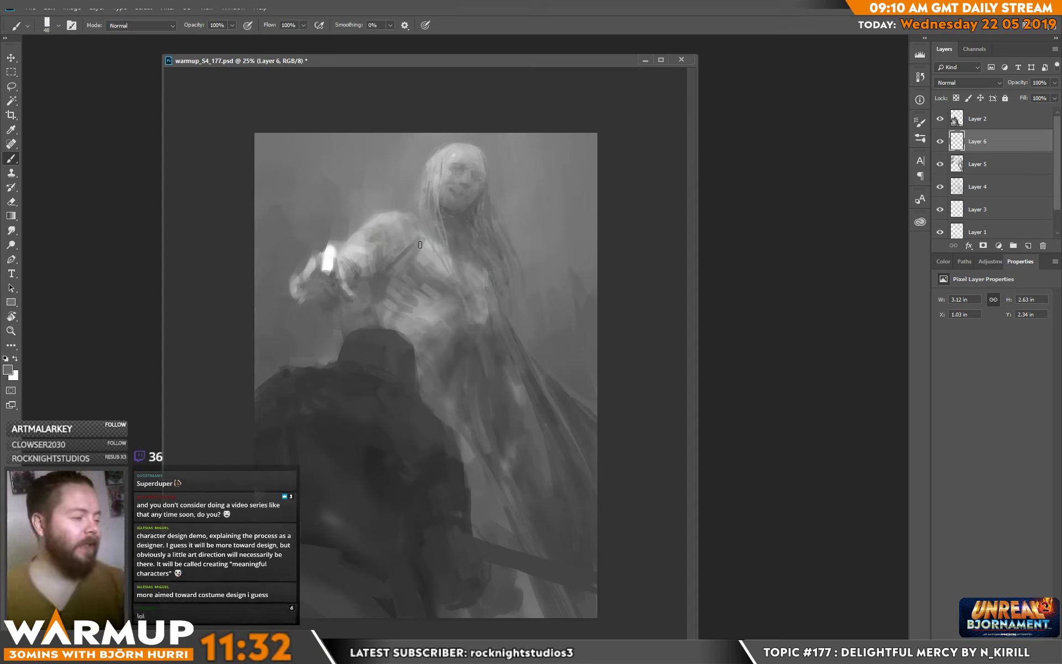
left_click(367, 313, "alt")
left_click_drag(361, 303, 347, 334)
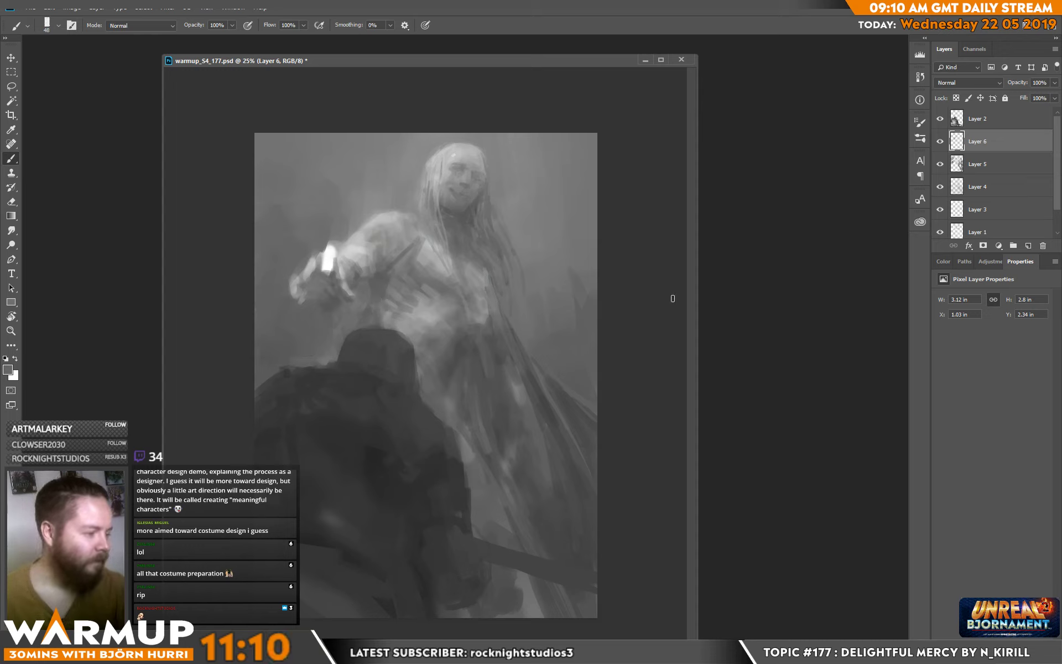
- Blend the pale figure's torso, armpit and shoulder with short strokes of sampled light and mid greys
left_click(447, 320, "alt")
left_click_drag(435, 319, 444, 301)
left_click(446, 293, "alt")
left_click(419, 269, "alt")
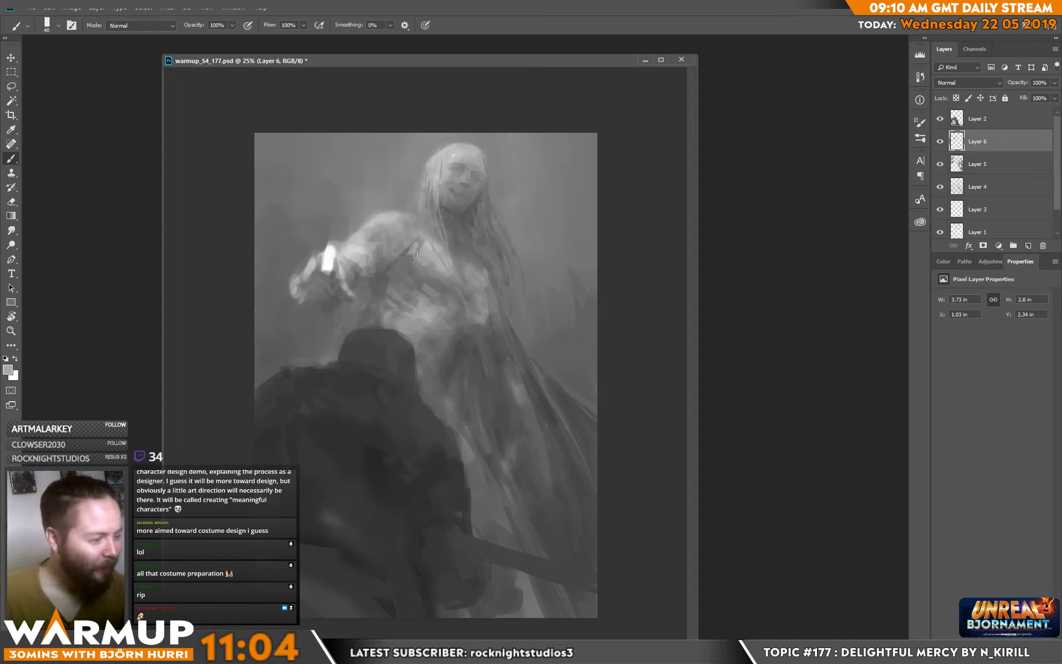
left_click(410, 249, "alt")
left_click_drag(416, 225, 449, 241)
left_click(425, 240, "alt")
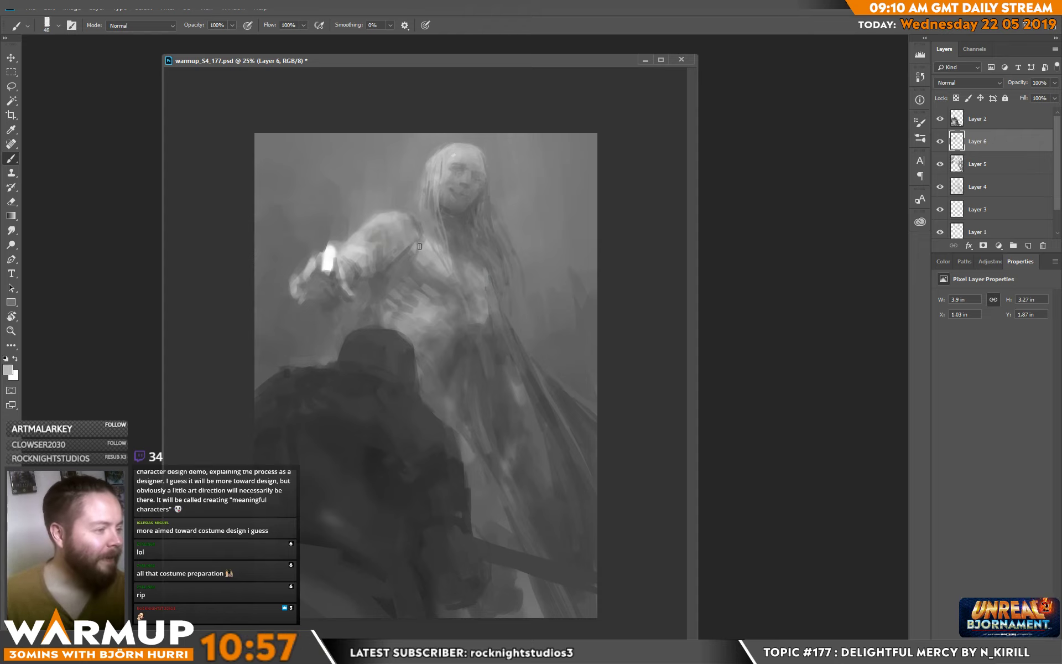
left_click(421, 231, "alt")
- Set the brush to 36 px and repaint the pale figure's eyes, cheek and forehead
right_click(491, 176)
left_click_drag(567, 175, 561, 175)
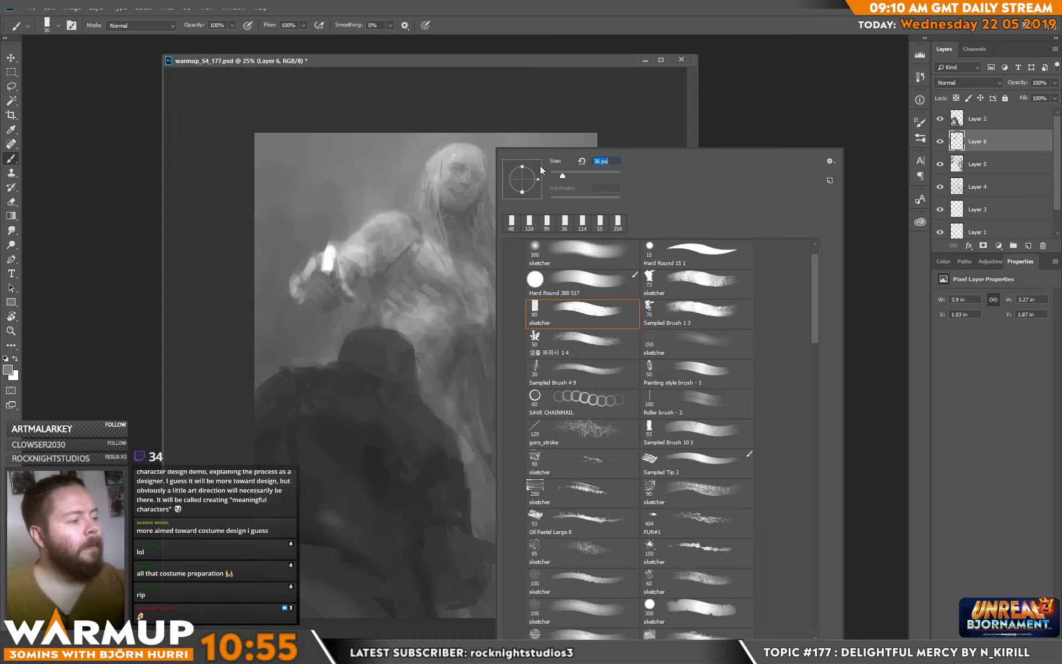
left_click(464, 170, "alt")
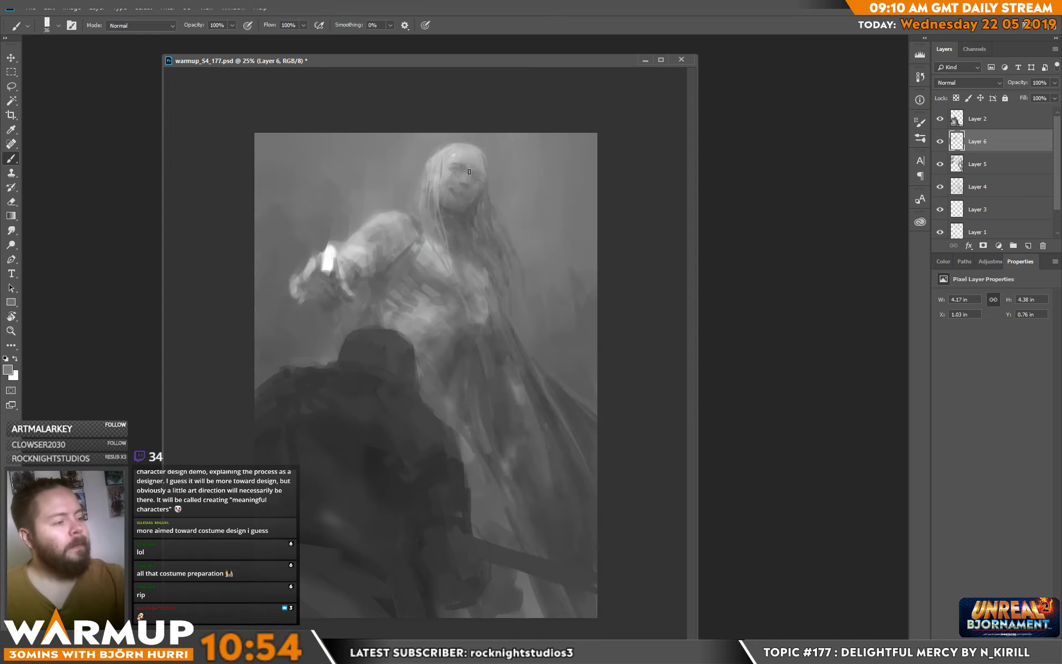
left_click_drag(469, 171, 473, 152)
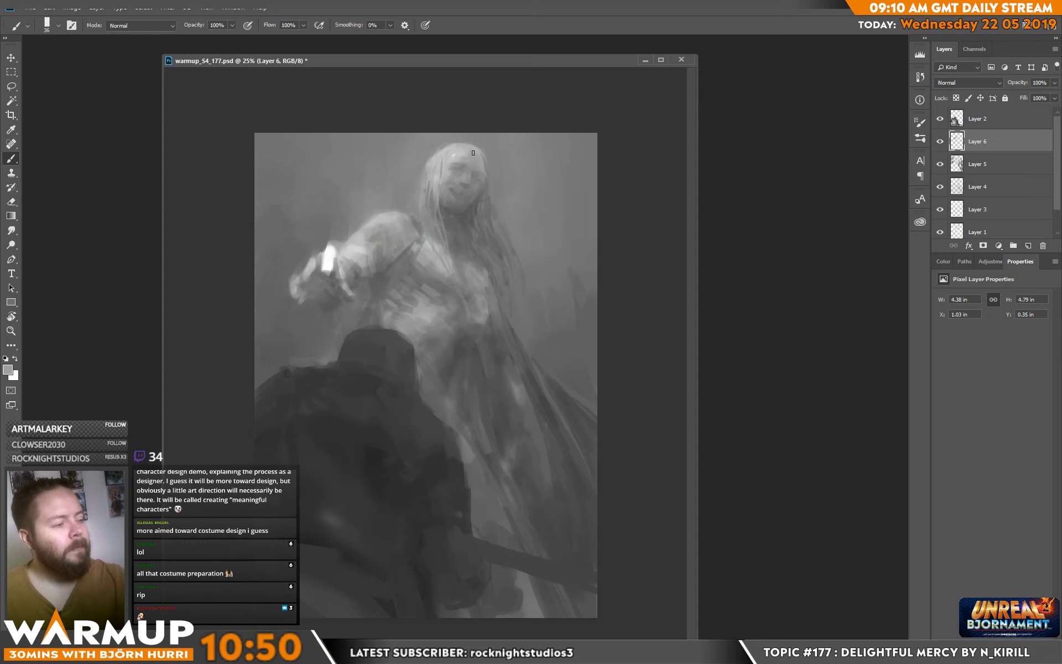
left_click(448, 173, "alt")
left_click(454, 179, "alt")
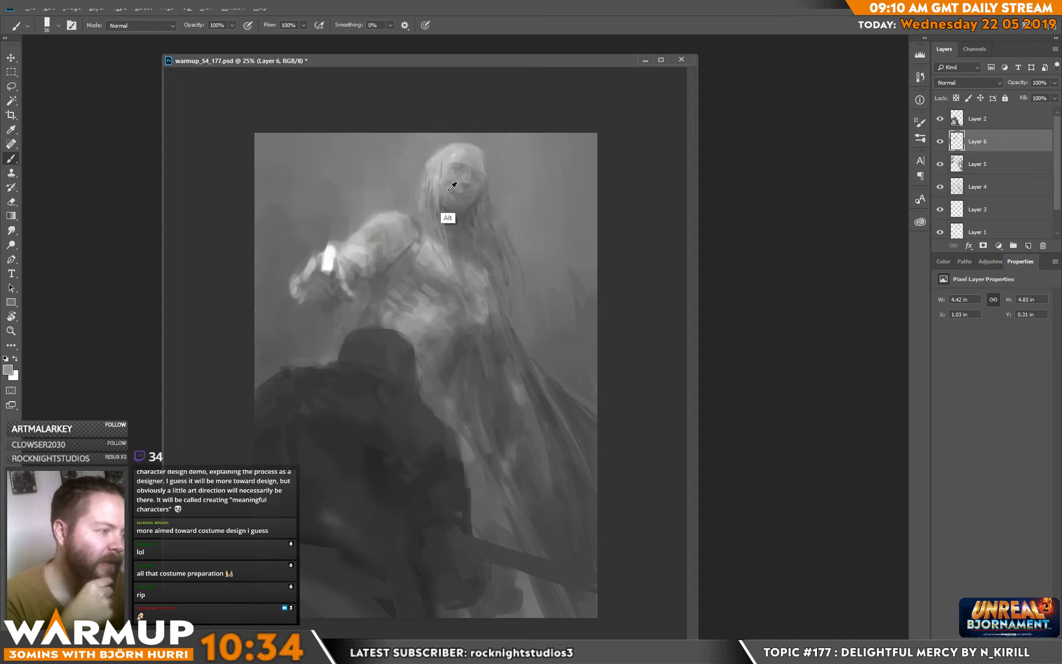
- Refine the pale figure's mouth, chin and neck shadow with small strokes of sampled greys
left_click(464, 208, "alt")
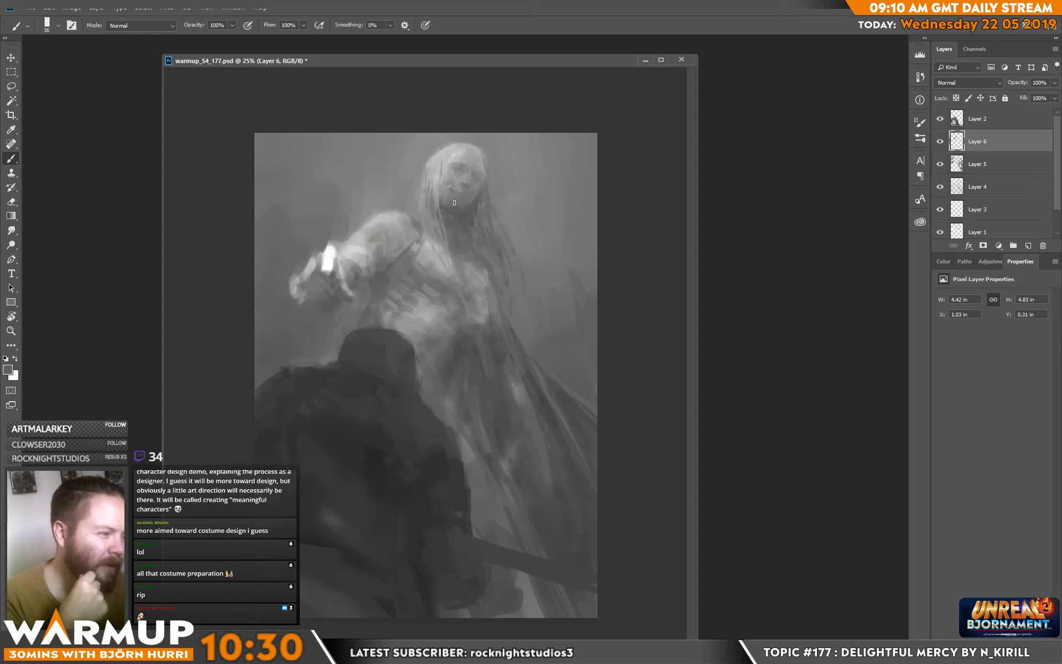
left_click(451, 202, "alt")
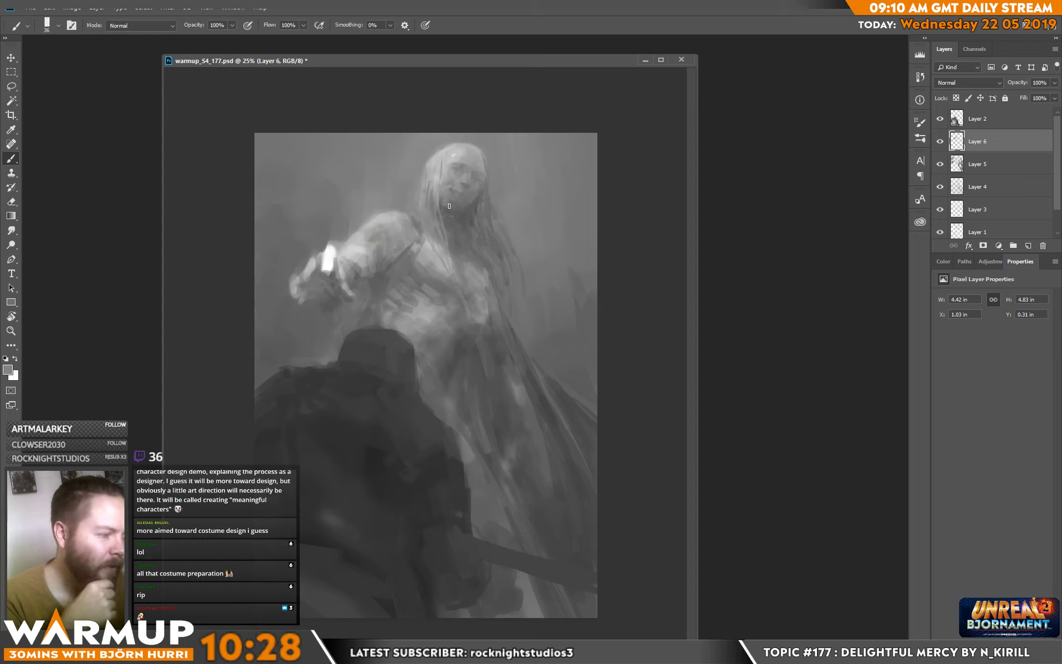
left_click(446, 201, "alt")
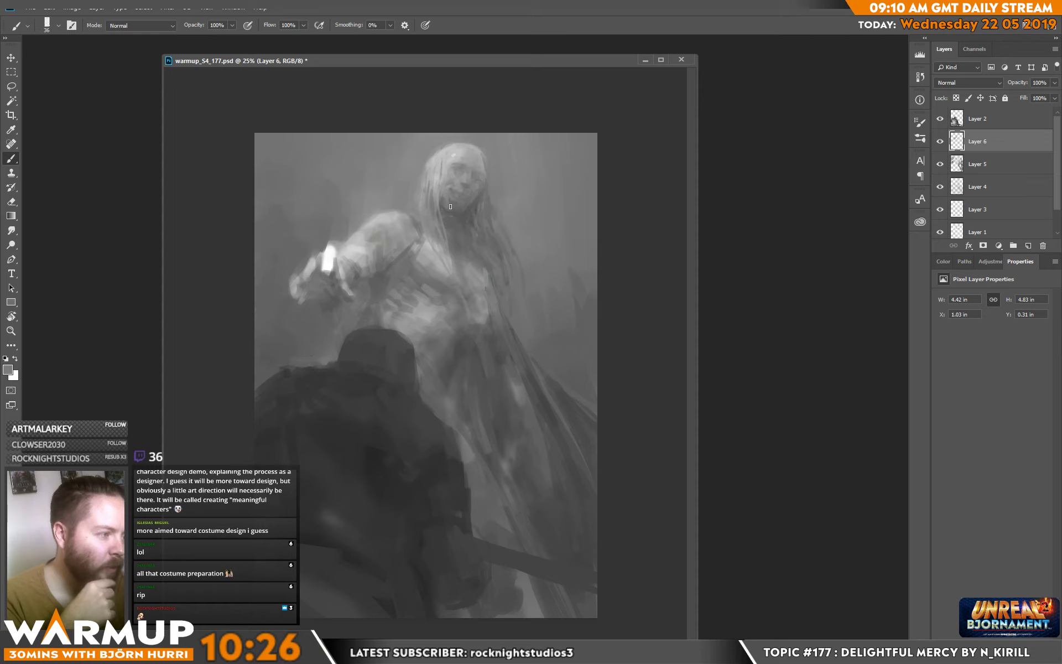
left_click(451, 247, "alt")
left_click(449, 217, "alt")
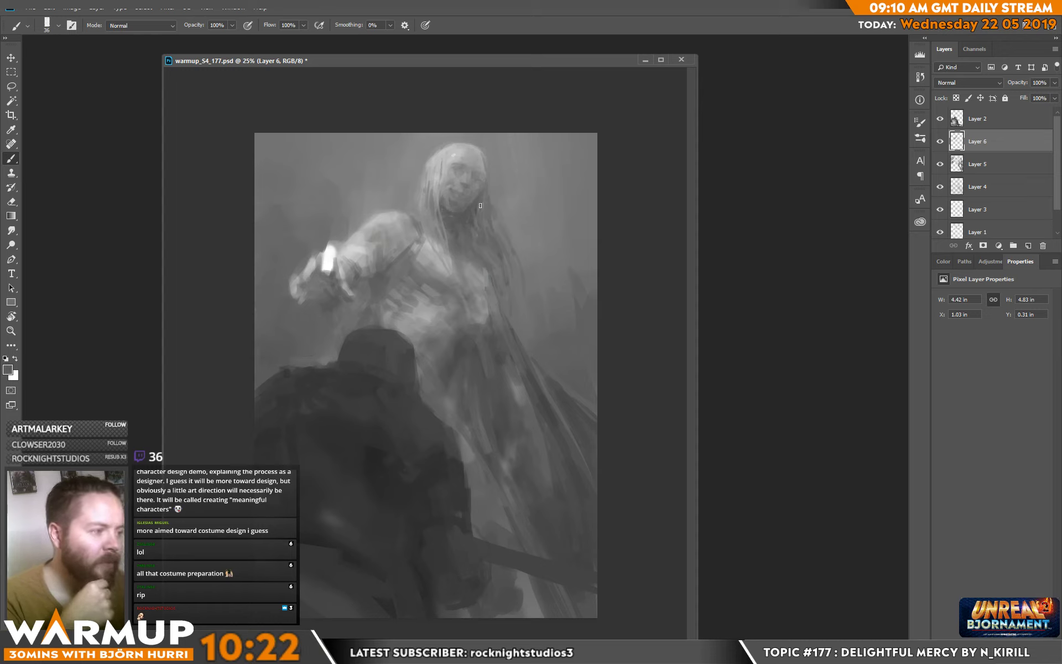
- Paint darker hair strands beside the pale figure's face and down past the far shoulder
left_click(414, 203, "alt")
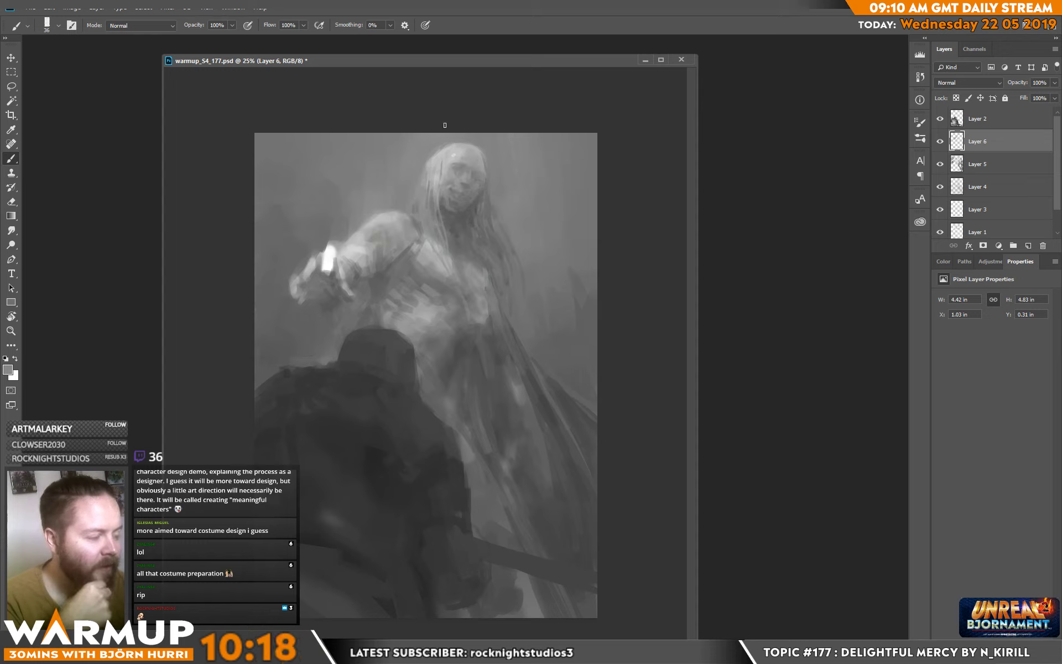
left_click(472, 220, "alt")
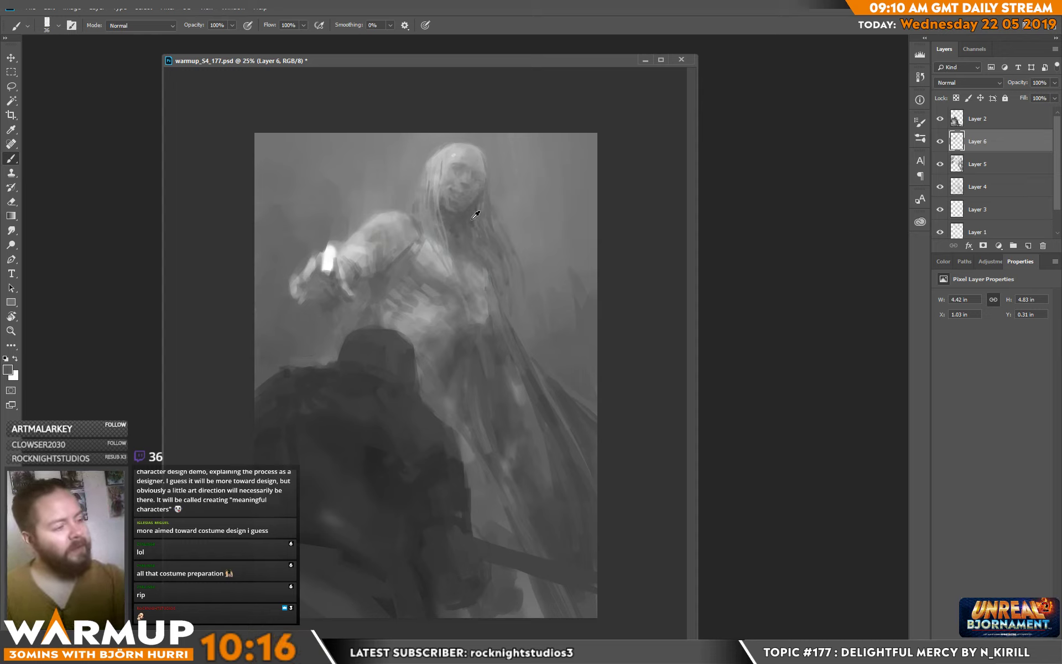
left_click_drag(519, 266, 537, 318)
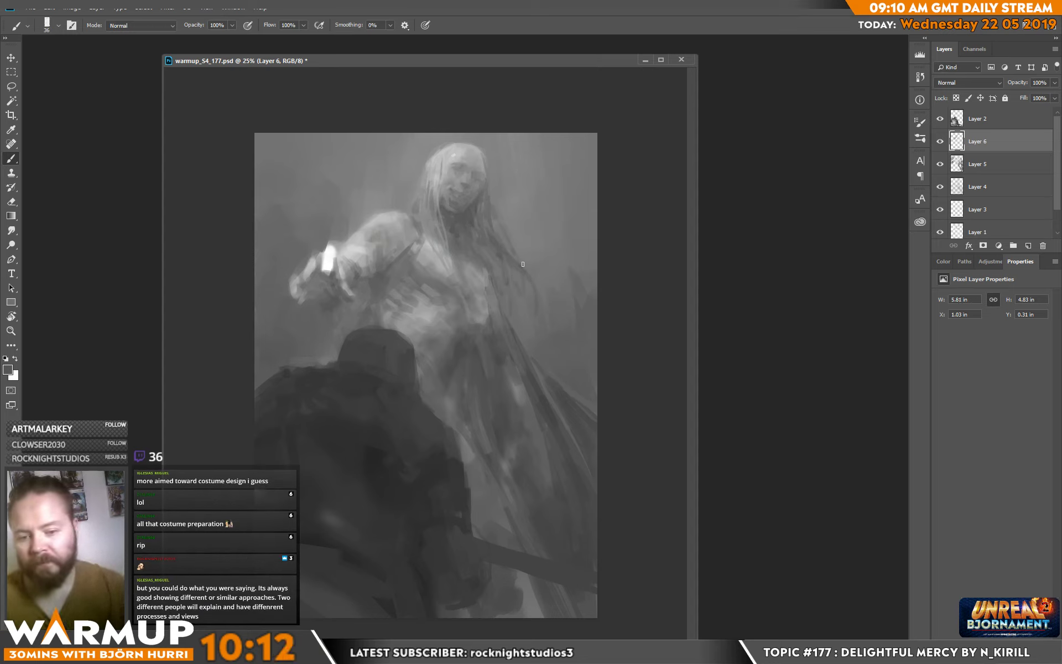
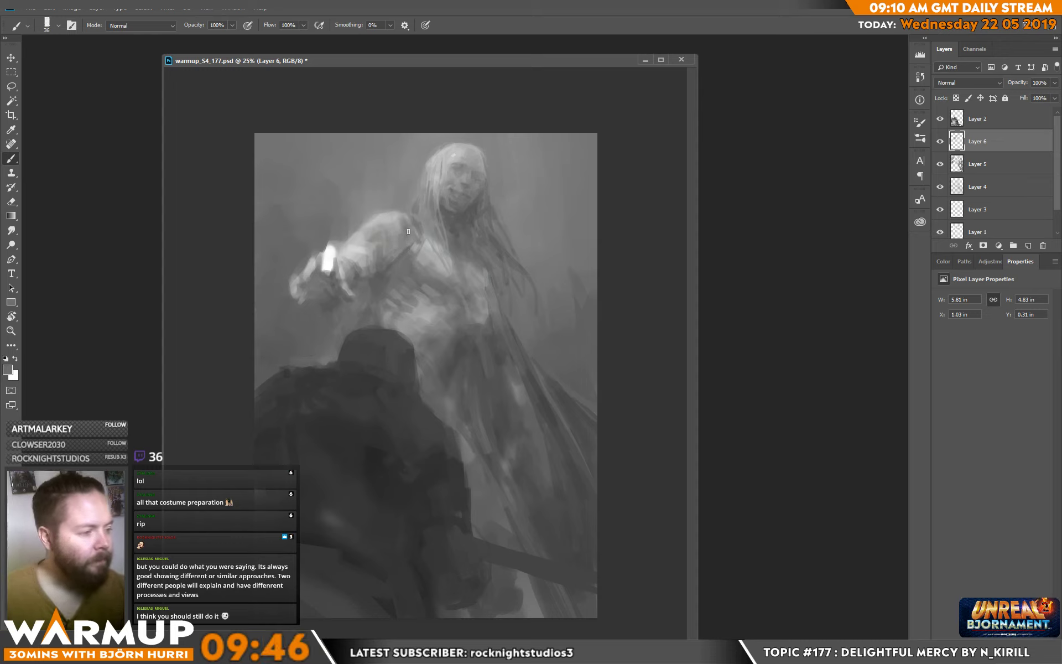
- Touch up the pale figure's outstretched arm and paint long light hair strands down over the chest to the waist
left_click(374, 241, "alt")
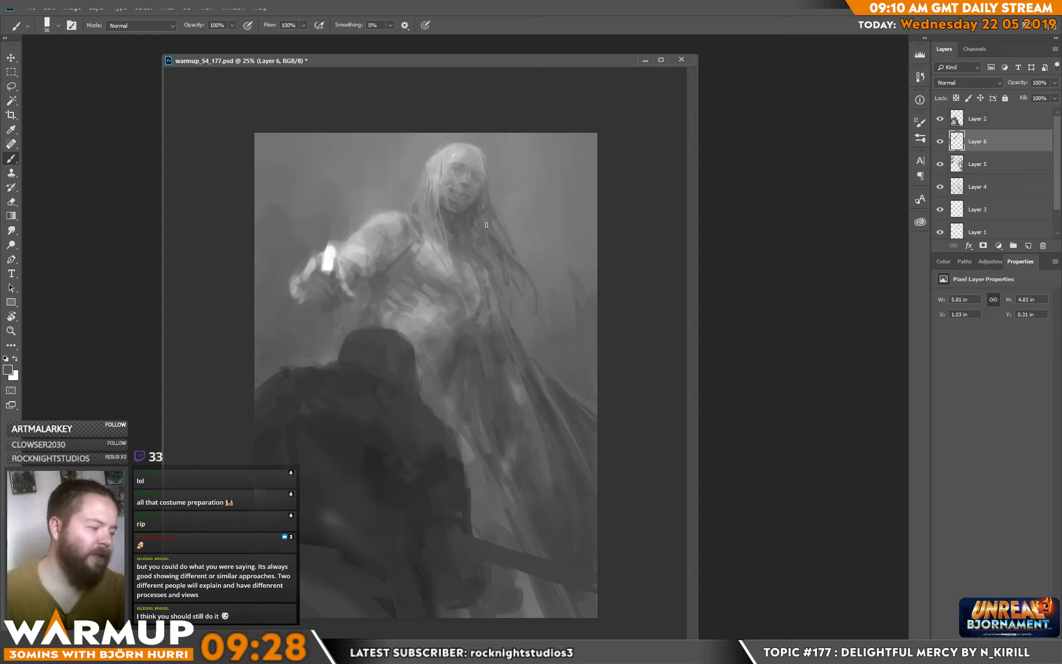
left_click(455, 298, "alt")
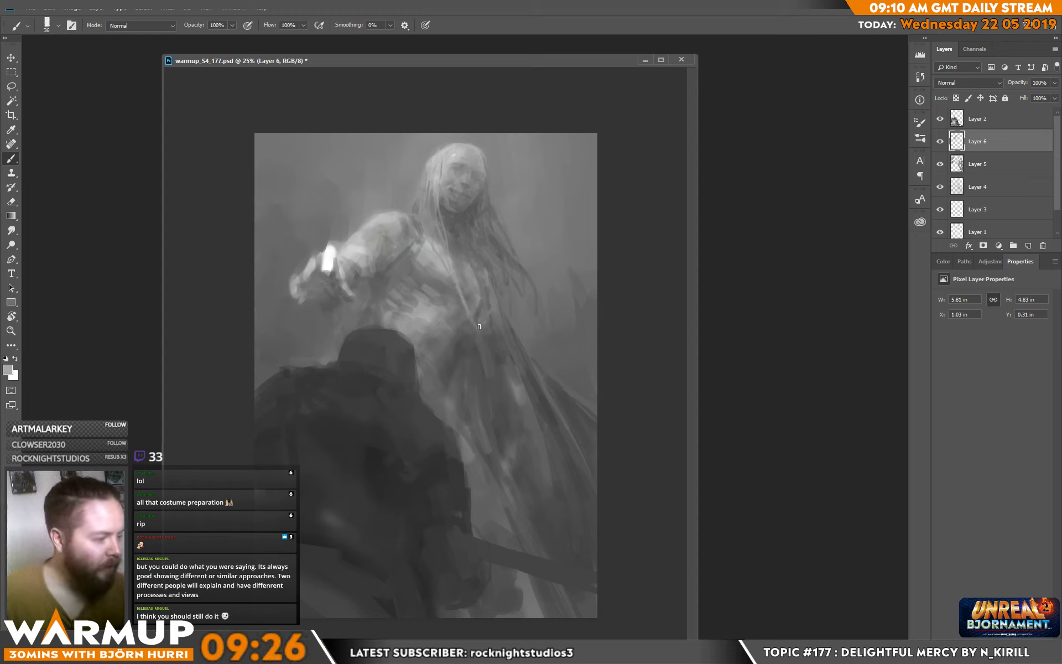
left_click_drag(467, 297, 493, 356)
left_click(491, 391, "alt")
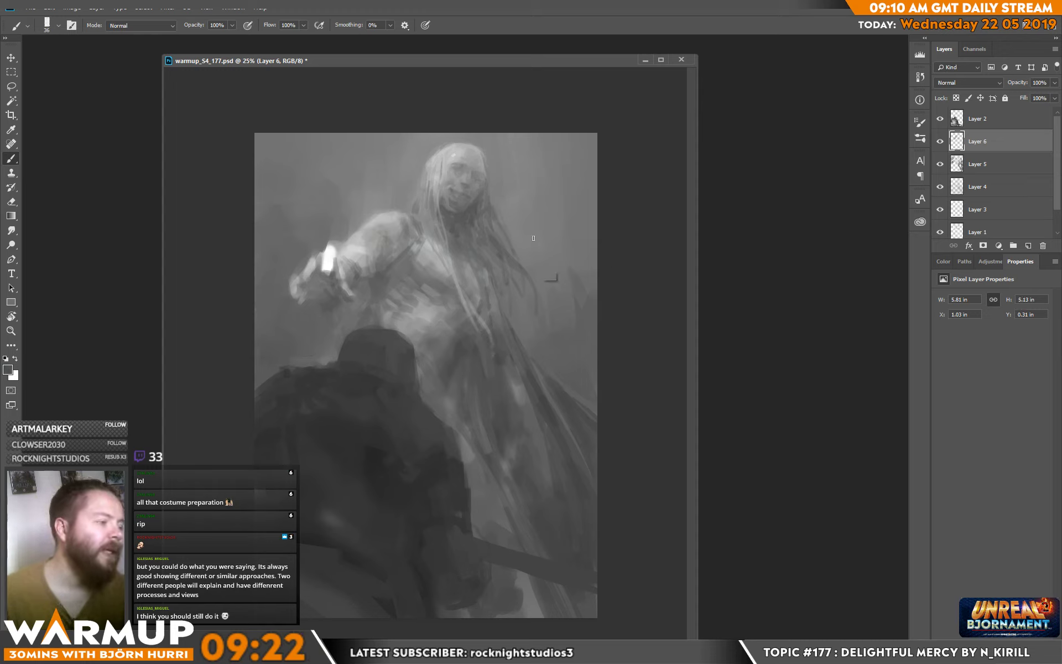
- Sample darker greys and paint shadowed strands between the pale figure's neck, far shoulder and trailing hair
left_click(500, 283, "alt")
left_click(474, 228, "alt")
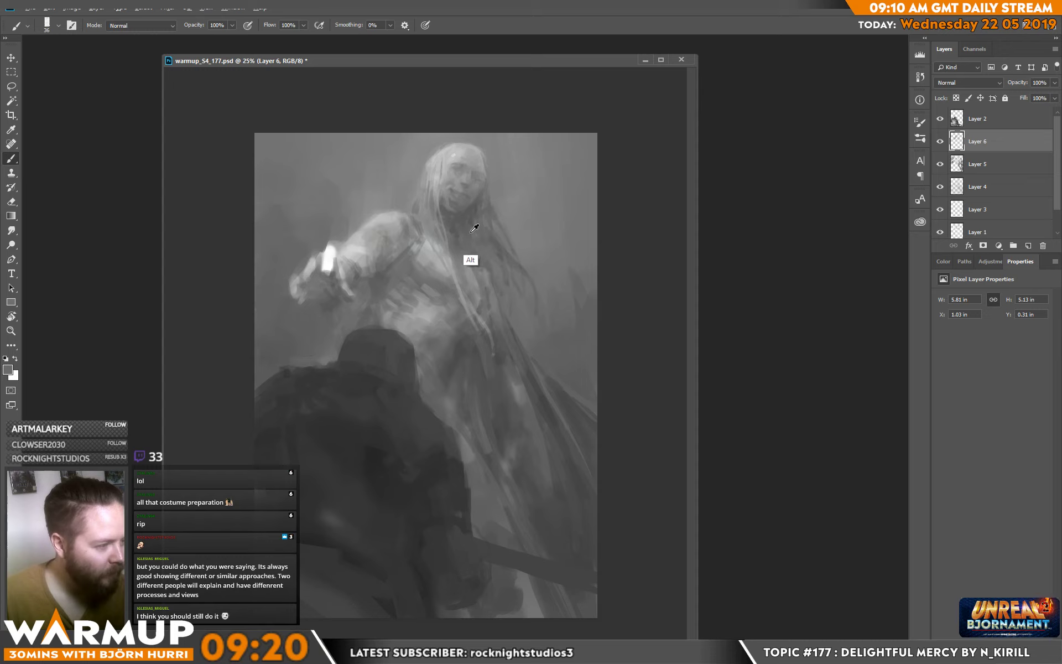
left_click_drag(474, 235, 474, 244)
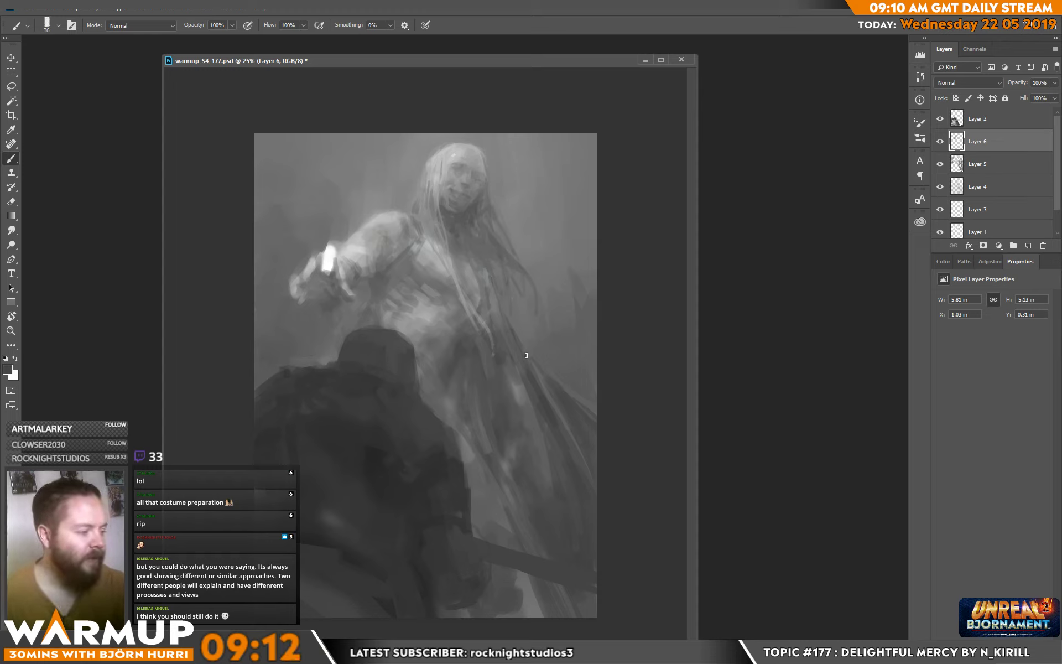
left_click_drag(536, 380, 542, 391)
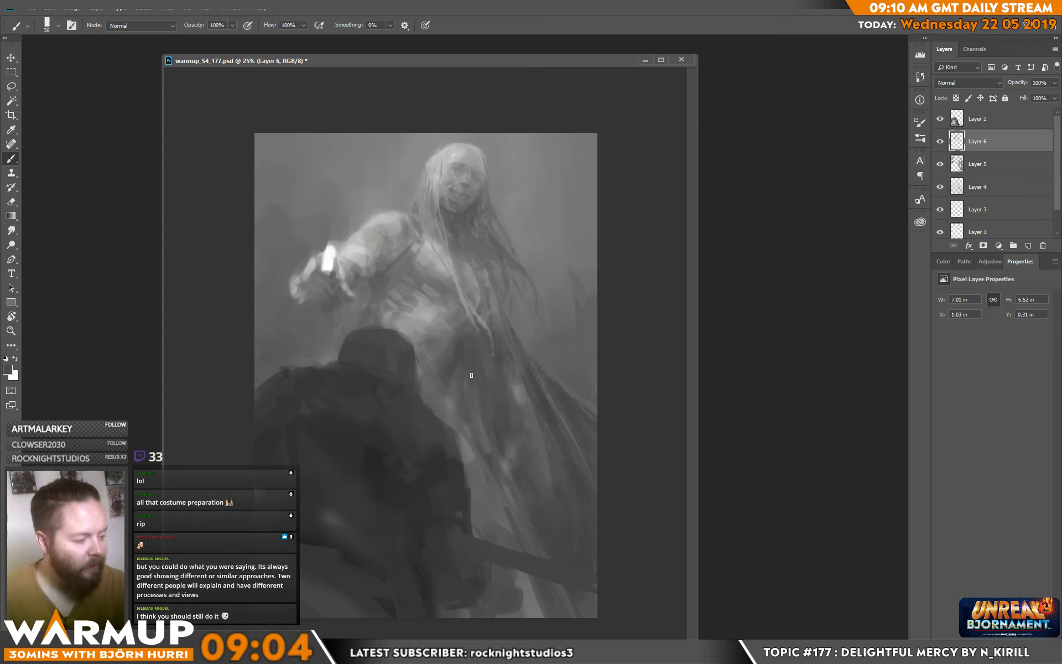
- Paint long flowing folds down the pale figure's robe beside the crouching figure's back and above the blade
left_click_drag(465, 420, 464, 416)
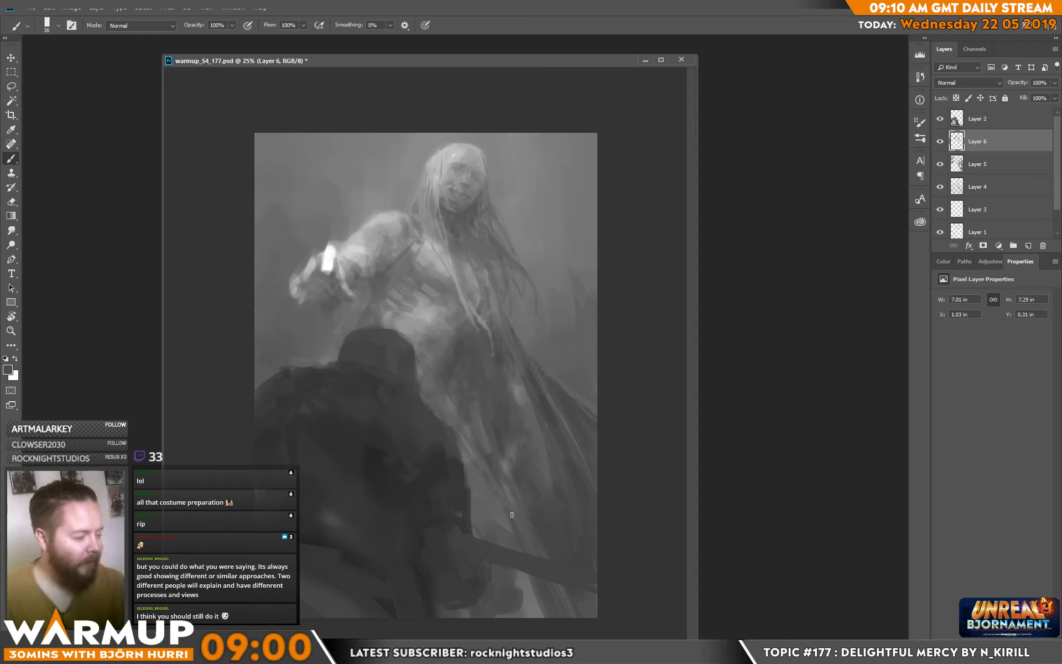
left_click_drag(487, 492, 495, 524)
left_click(475, 488, "alt")
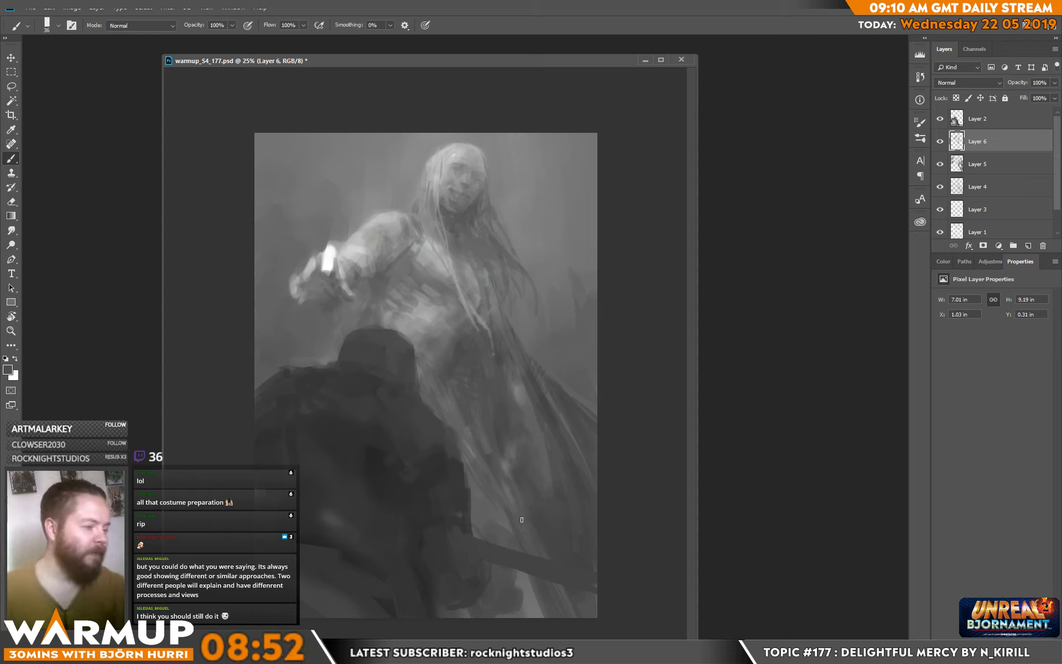
left_click_drag(522, 519, 526, 528)
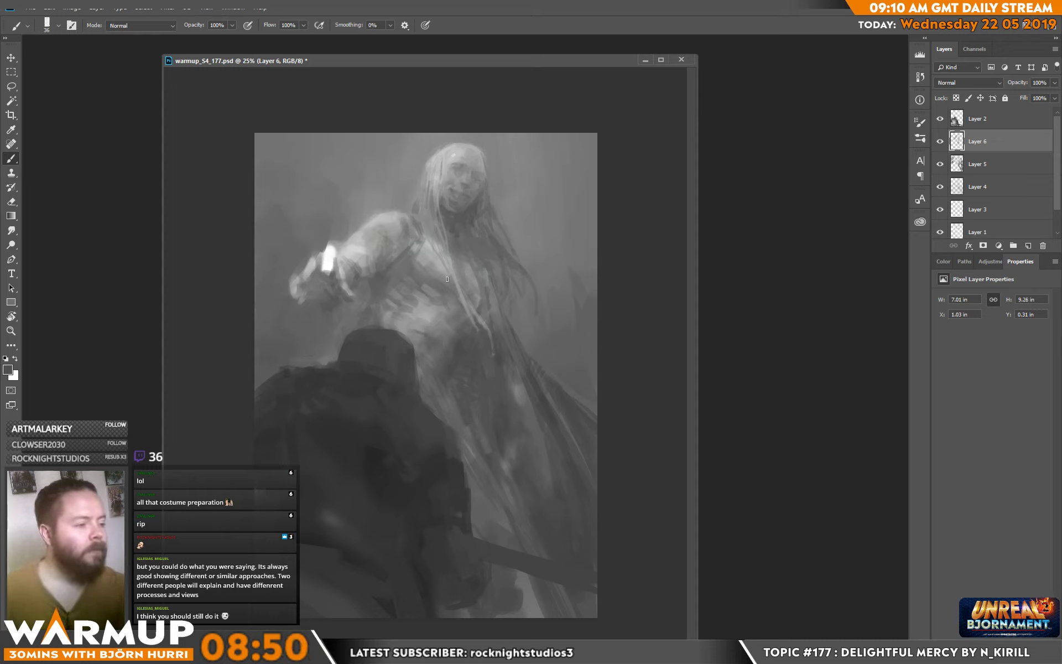
- Set the brush to 67 px and block in dark grey straps and a waistband across the pale figure's torso
right_click(517, 261)
left_click(604, 179)
left_click(391, 290, "alt")
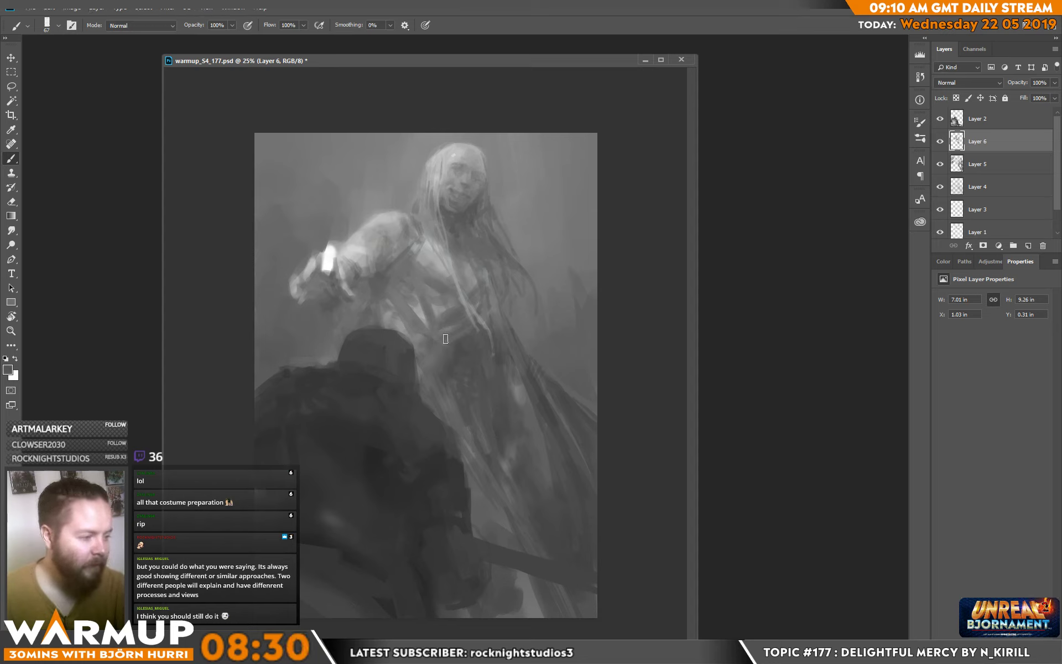
key("alt")
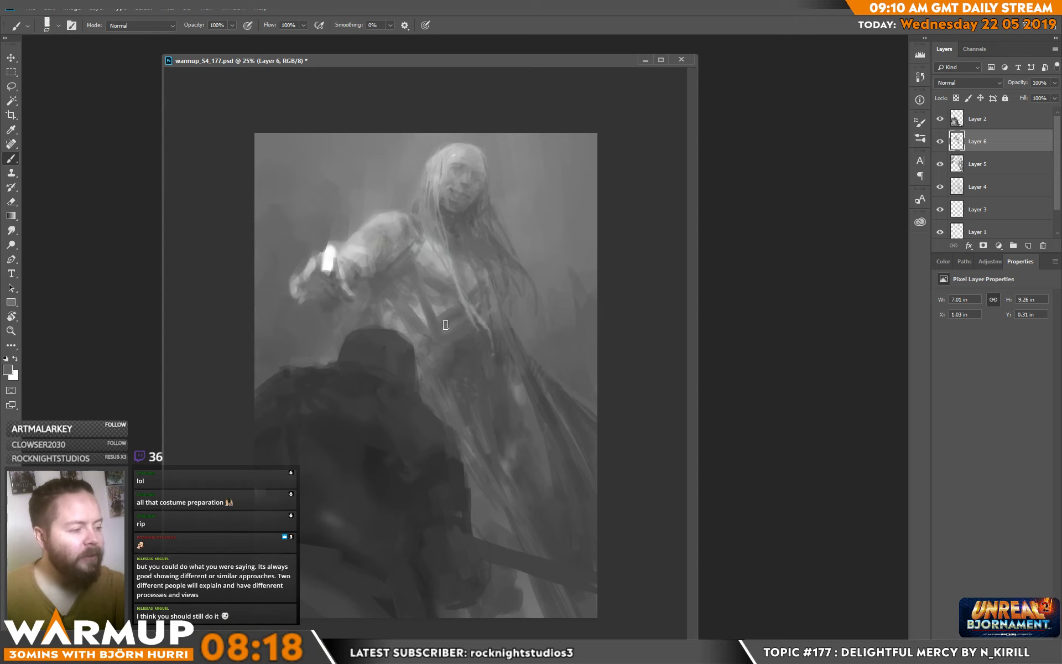
- Set the brush to 17 px and sharpen the edges of the torso straps and waistband with dark accents
right_click(482, 376)
left_click(543, 175)
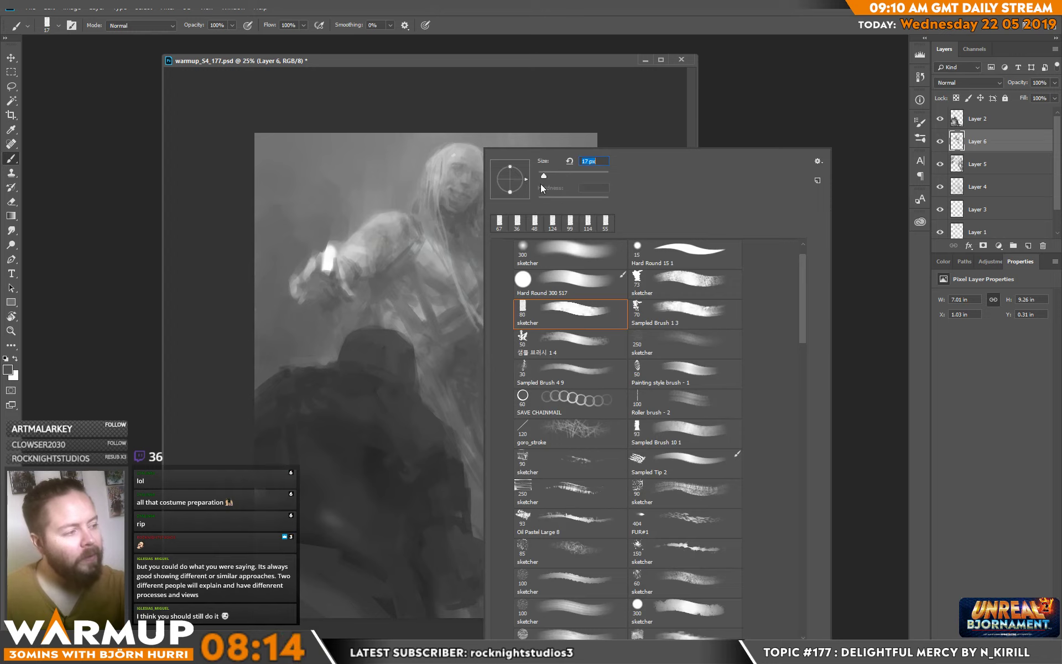
left_click(429, 326)
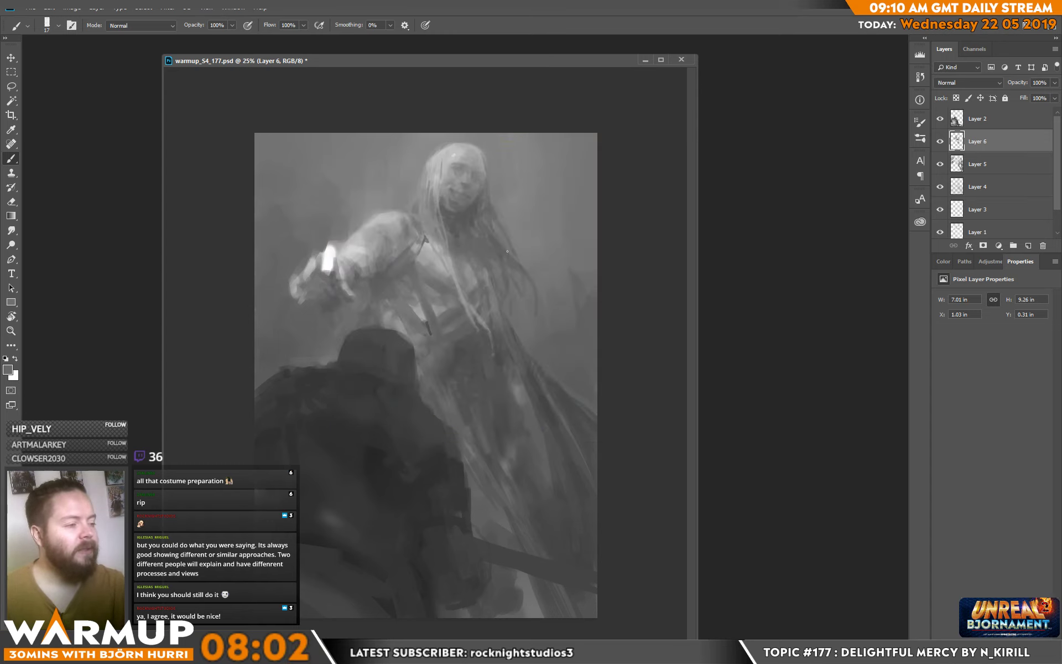
key("alt")
left_click(425, 236, "alt")
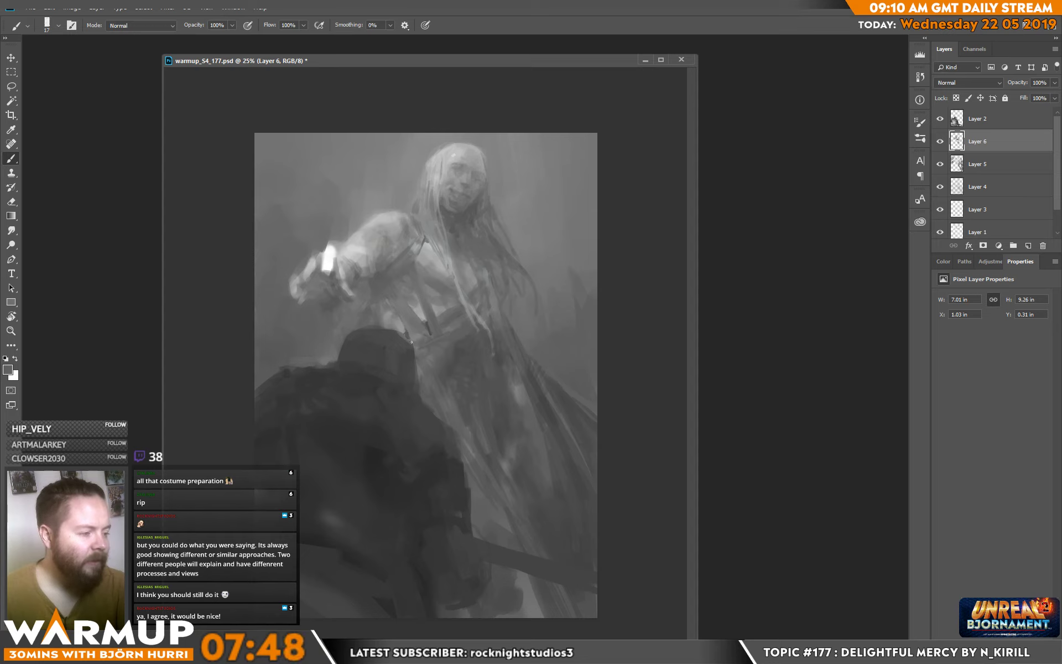
left_click(457, 307, "alt")
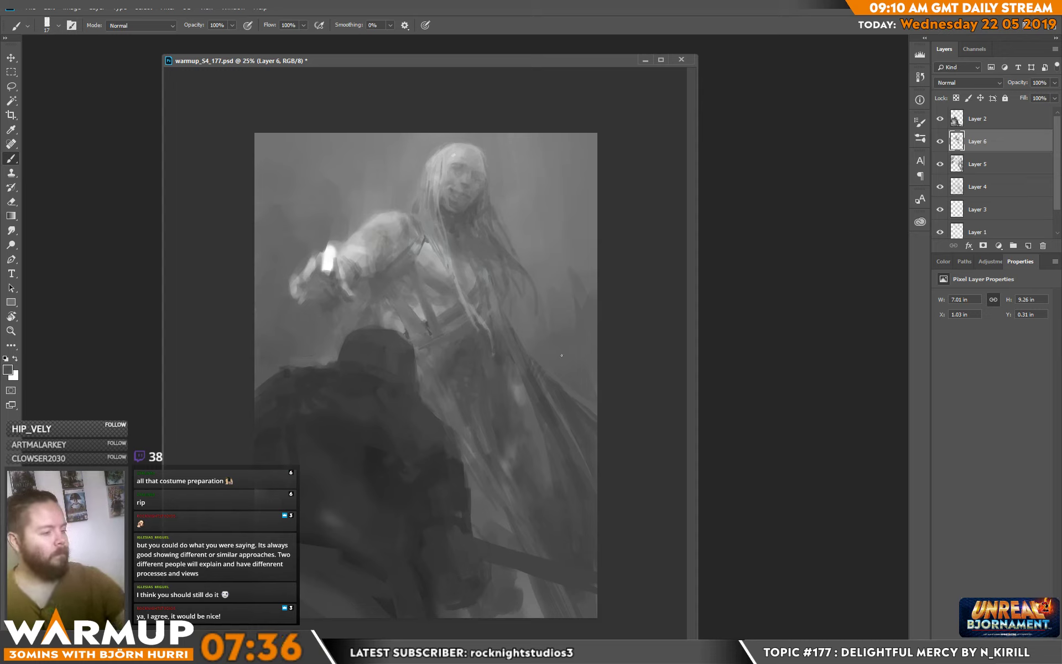
- Add a new layer above Layer 2 and paint thin white highlights along the top and brim of the crouching figure's head
left_click(977, 119)
left_click(1028, 246)
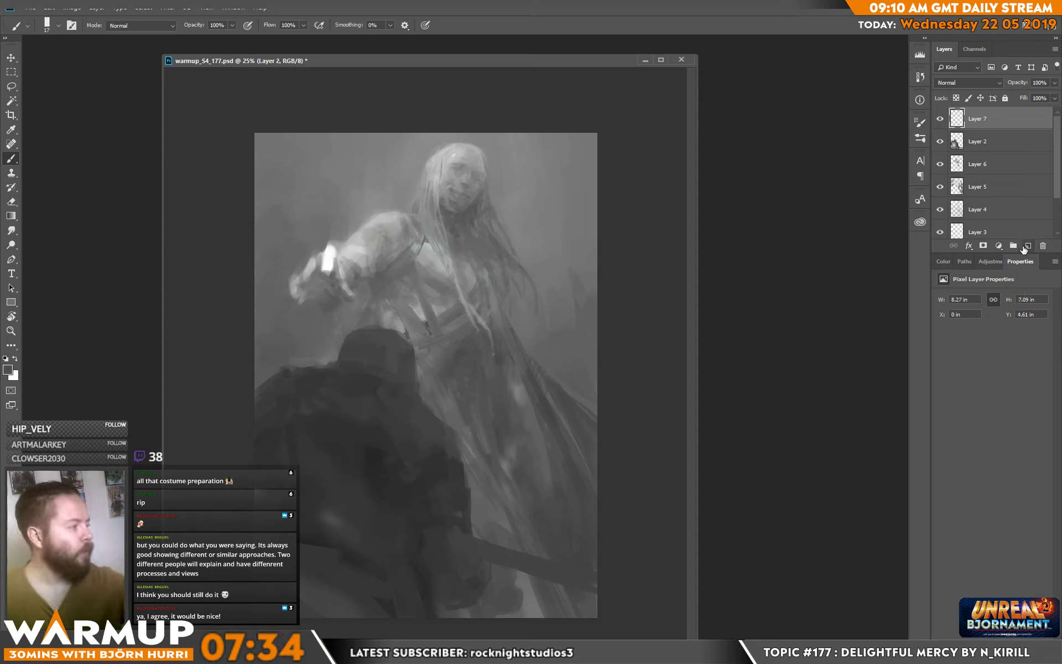
key("x")
mouse_move(360, 329)
left_mouse_down()
mouse_move(399, 333)
mouse_move(352, 335)
mouse_move(404, 336)
mouse_move(361, 361)
left_mouse_up()
- Set the brush to 44 px and thicken the white highlights on the crouching figure's brim and the side of the head
right_click(402, 332)
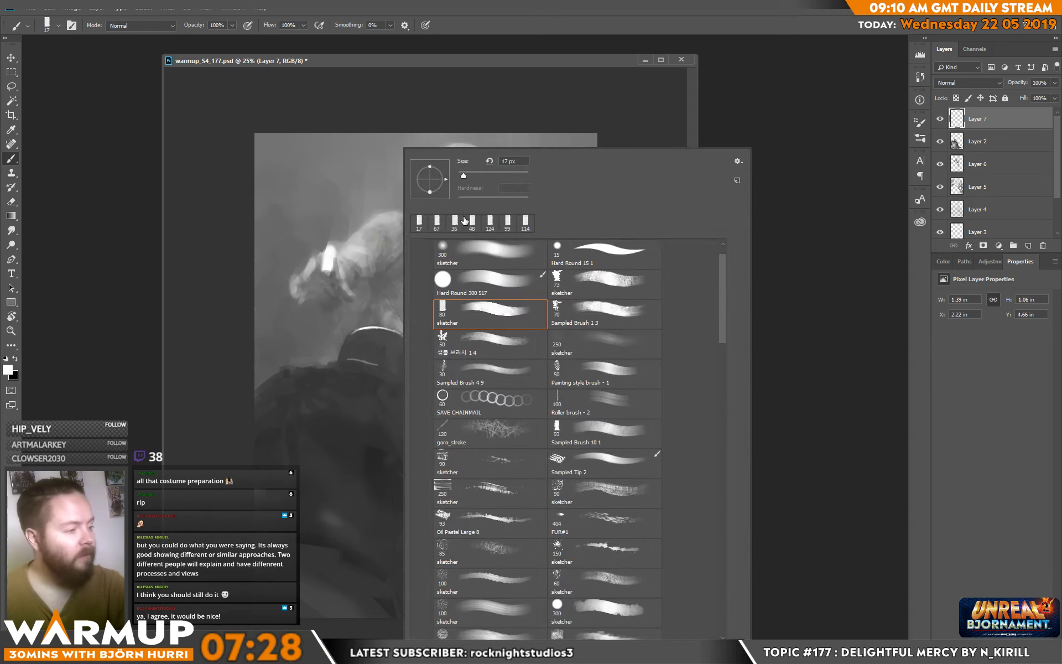
left_click(473, 175)
mouse_move(362, 360)
left_mouse_down()
mouse_move(391, 363)
mouse_move(396, 337)
left_mouse_up()
left_click(370, 355, "alt")
left_click(387, 364, "alt")
left_click(395, 337, "alt")
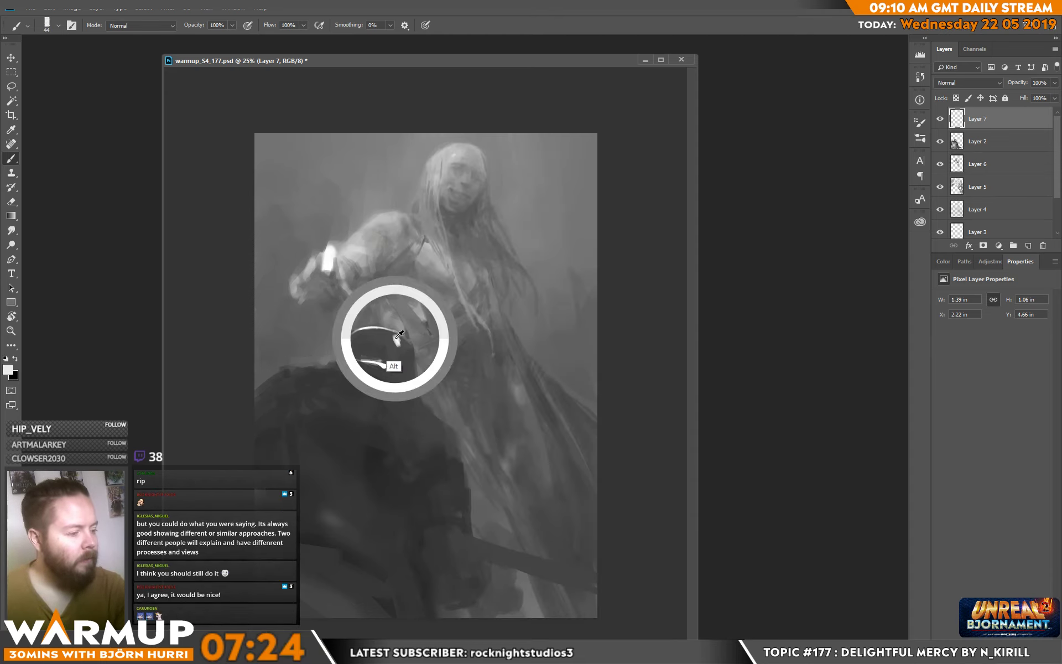
- Soften the head highlights with sampled greys and extend the rim light down both sides of the crouching figure's head
left_click(394, 334, "alt")
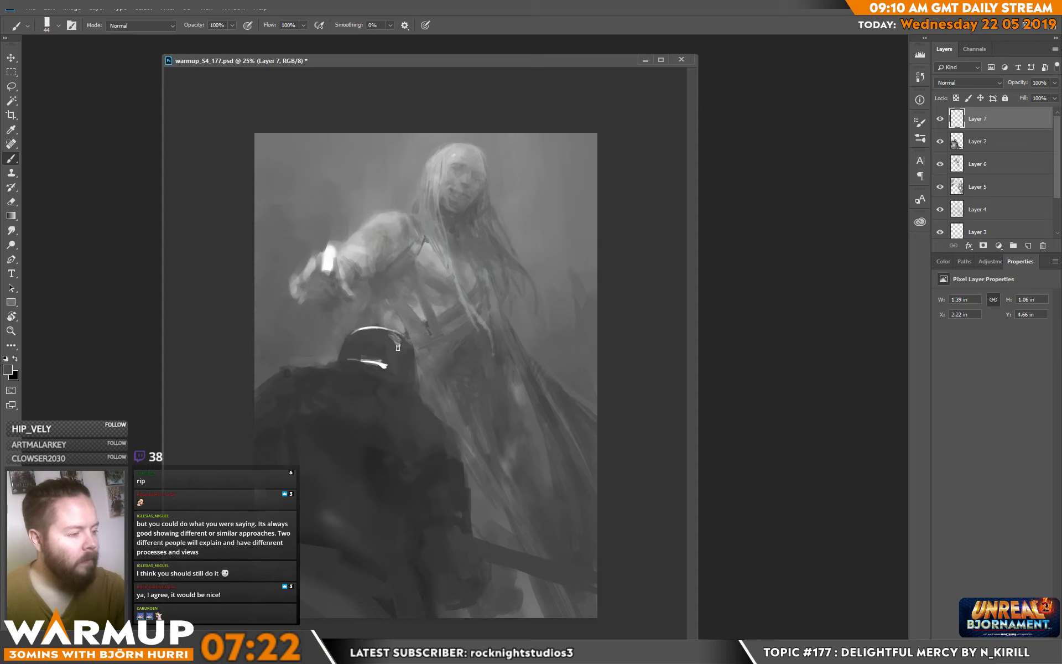
left_click(397, 337, "alt")
left_click_drag(399, 339, 415, 383)
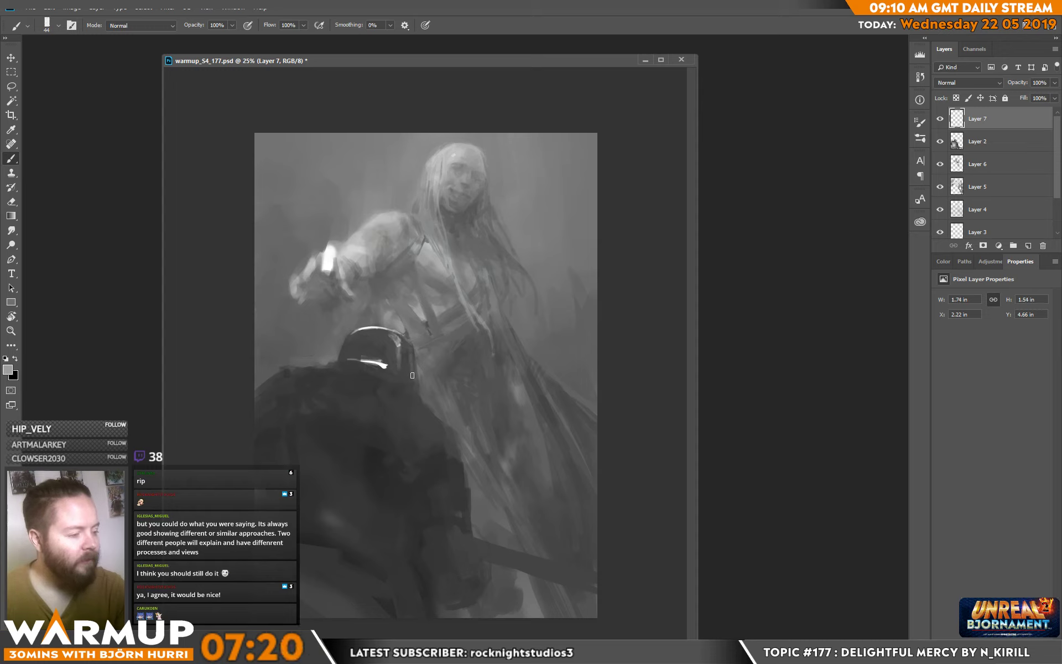
left_click(413, 366, "alt")
left_click(407, 360, "alt")
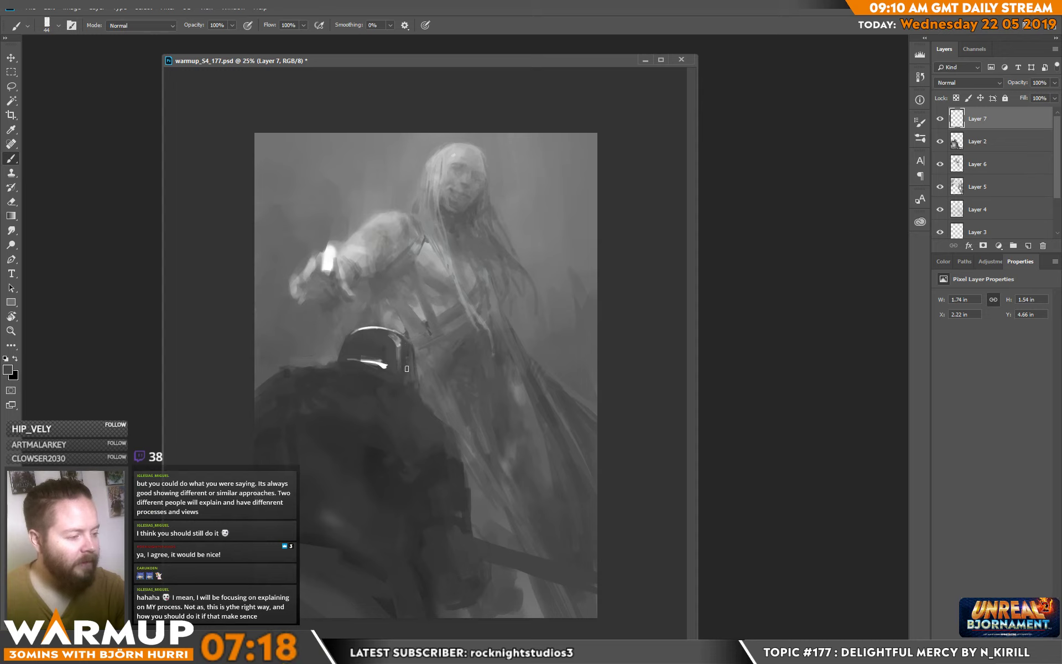
left_click_drag(348, 351, 347, 343)
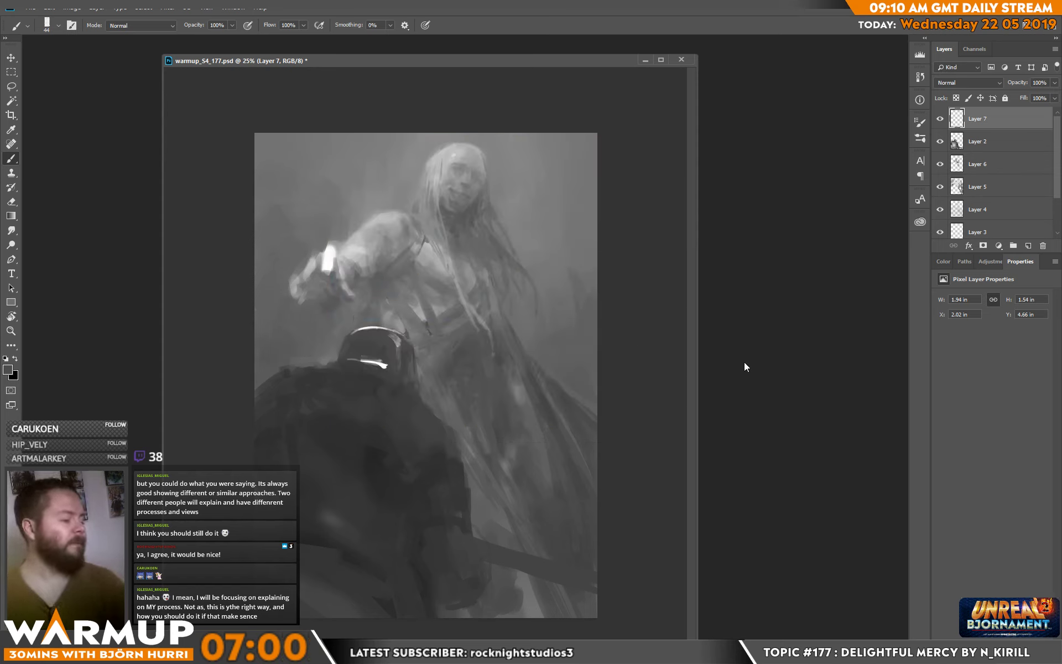
- Add a new layer above Layer 6 and set its blend mode to Overlay
left_click(981, 167)
left_click(1028, 245)
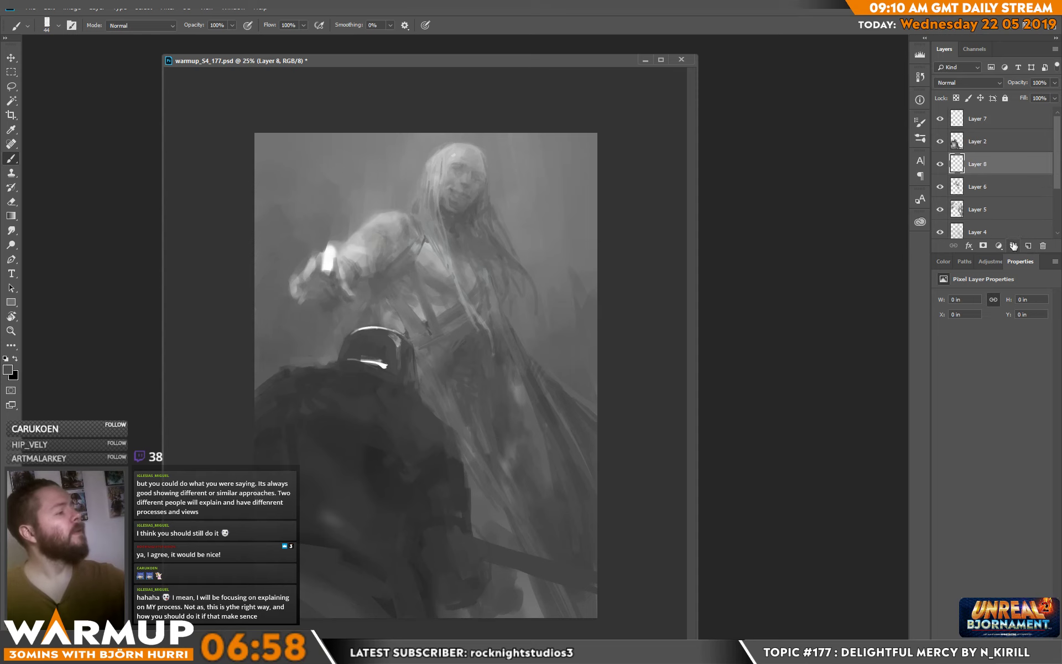
left_click(967, 82)
left_click(951, 219)
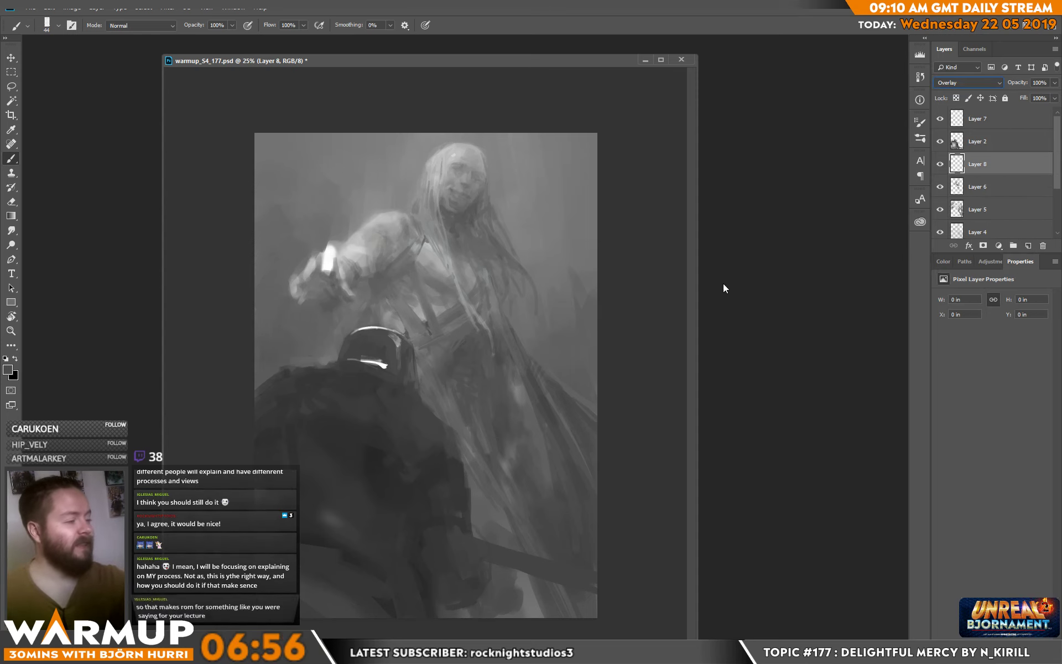
- Brush soft white glow around the blade, across the lower robe and above the pale figure's head with a 495 px soft sketcher brush
right_click(536, 394)
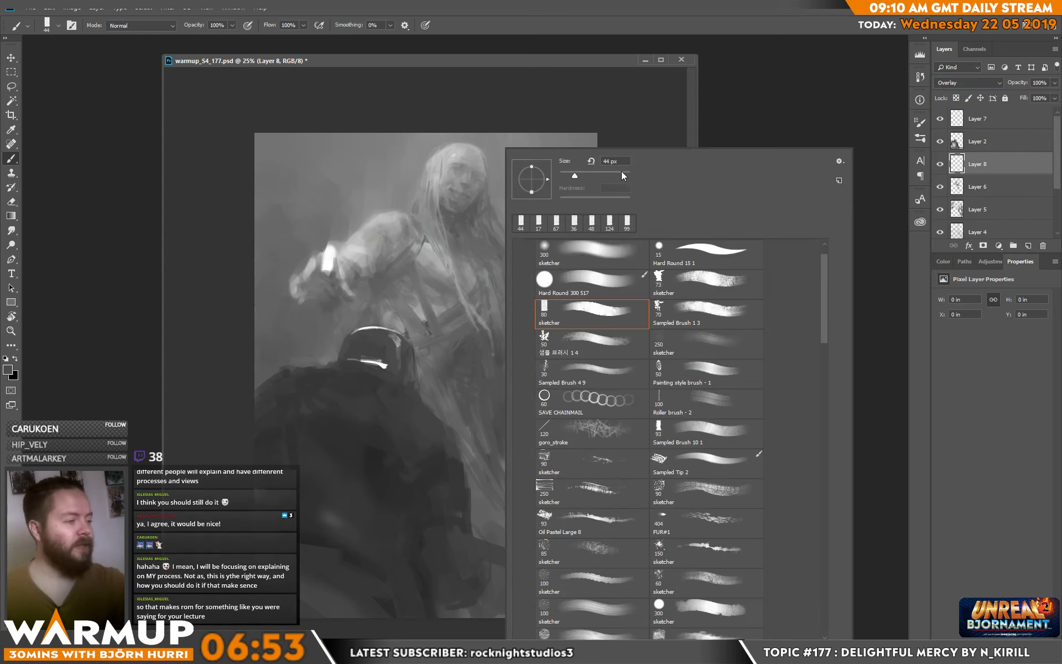
double_click(615, 255)
mouse_move(467, 479)
left_mouse_down()
mouse_move(488, 522)
mouse_move(521, 522)
left_mouse_up()
key("ctrl+z")
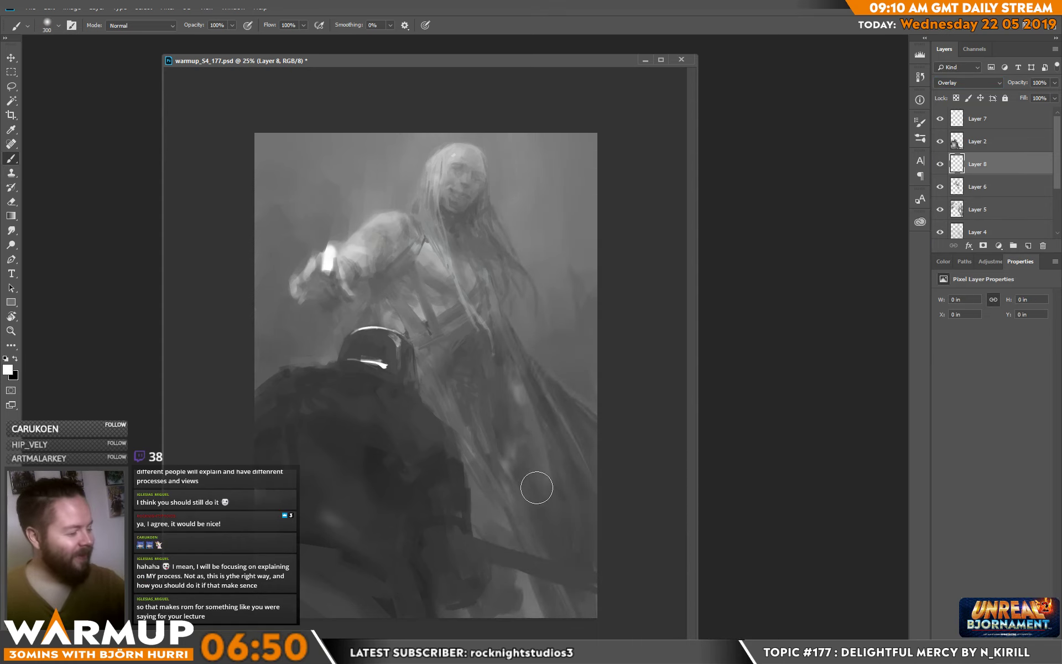
right_click(538, 484)
left_click(659, 176)
left_click_drag(479, 529, 499, 574)
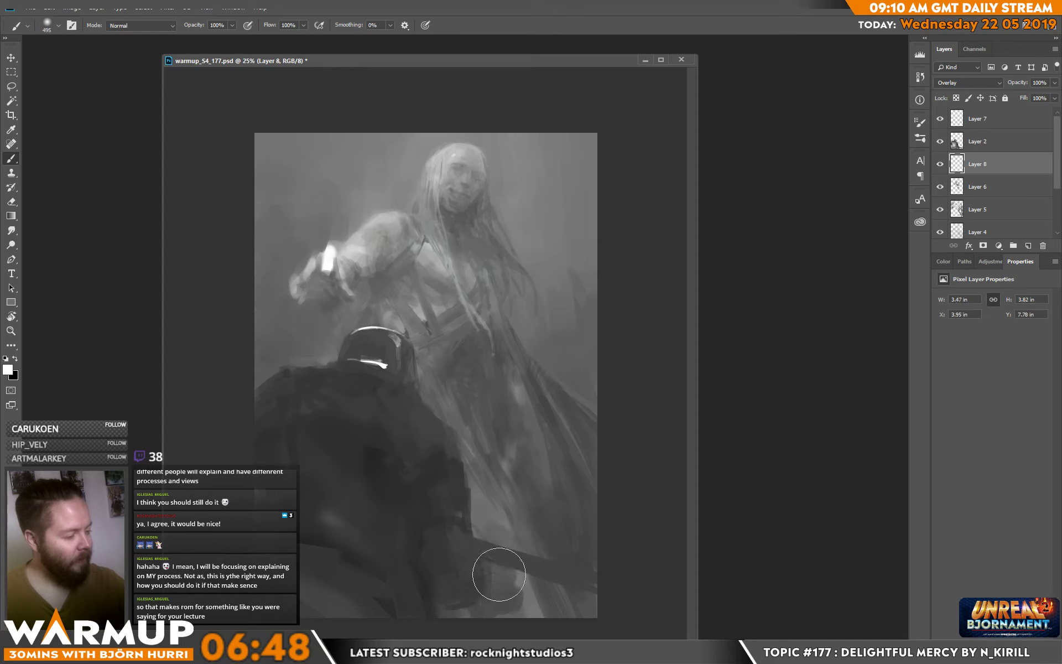
mouse_move(497, 526)
left_mouse_down()
mouse_move(514, 620)
mouse_move(479, 629)
left_mouse_up()
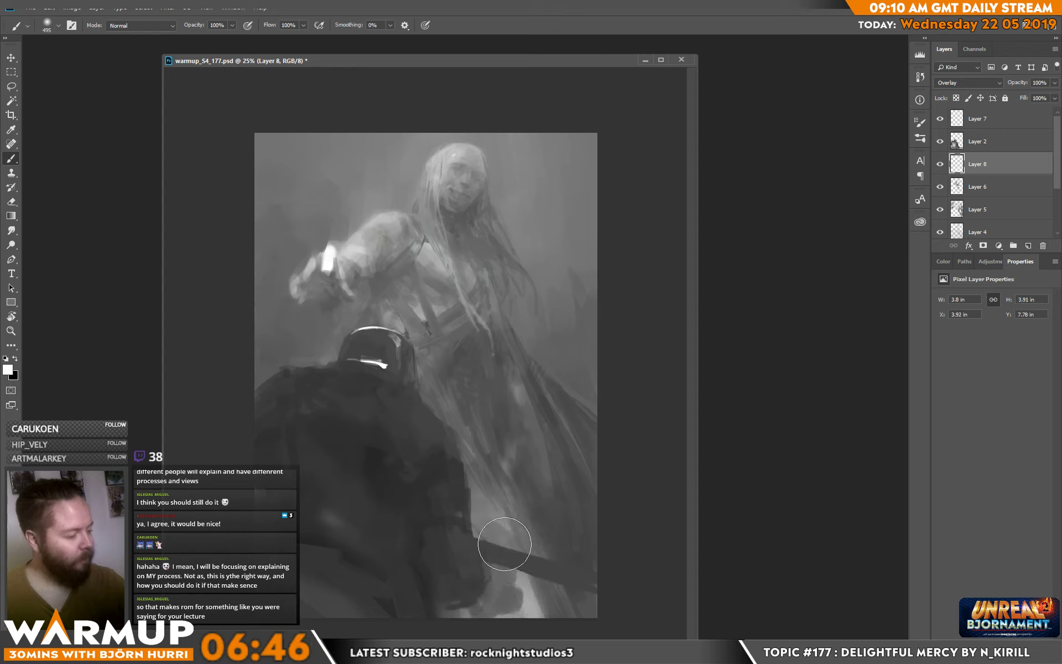
mouse_move(505, 543)
left_mouse_down()
mouse_move(568, 628)
mouse_move(588, 581)
mouse_move(506, 506)
mouse_move(498, 592)
left_mouse_up()
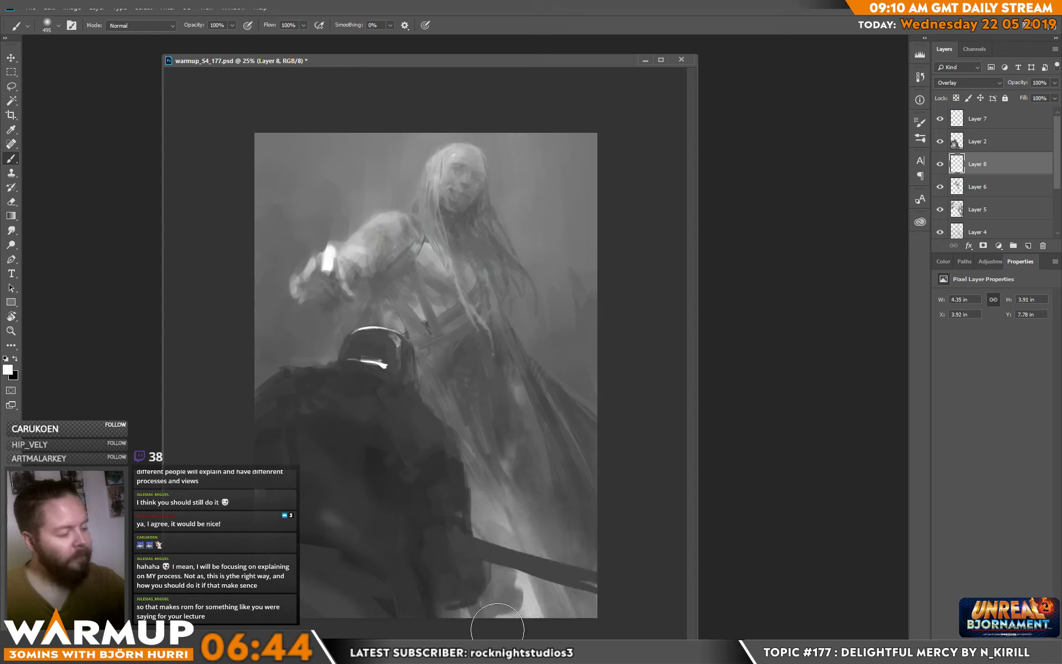
mouse_move(341, 445)
left_mouse_down()
mouse_move(254, 386)
mouse_move(424, 440)
mouse_move(492, 579)
mouse_move(503, 526)
mouse_move(586, 563)
left_mouse_up()
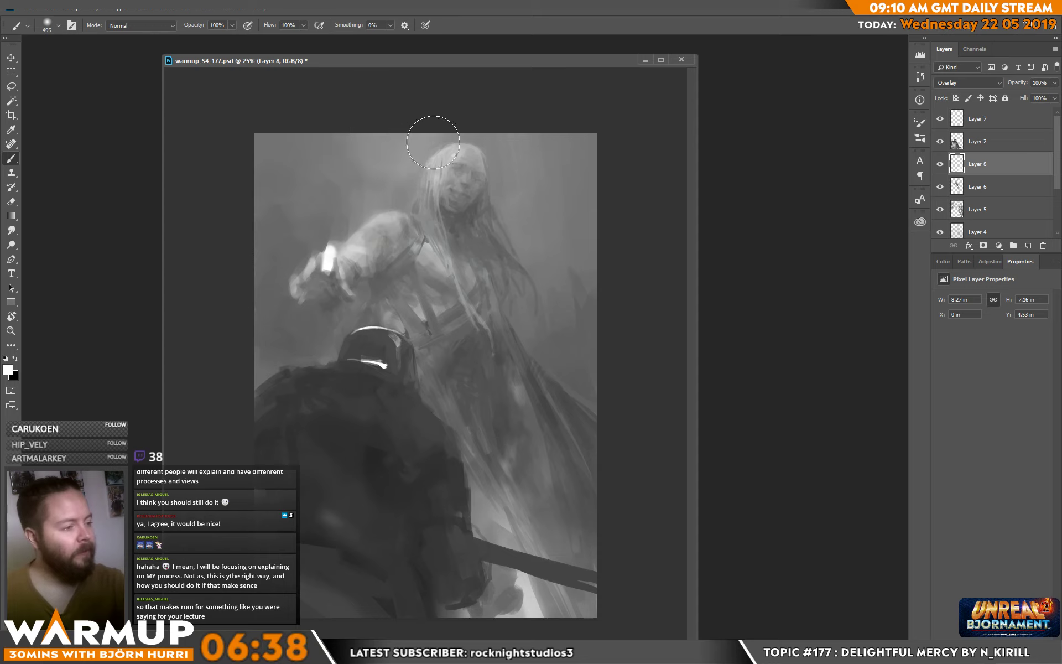
mouse_move(430, 108)
left_mouse_down()
mouse_move(436, 129)
mouse_move(443, 117)
mouse_move(361, 111)
left_mouse_up()
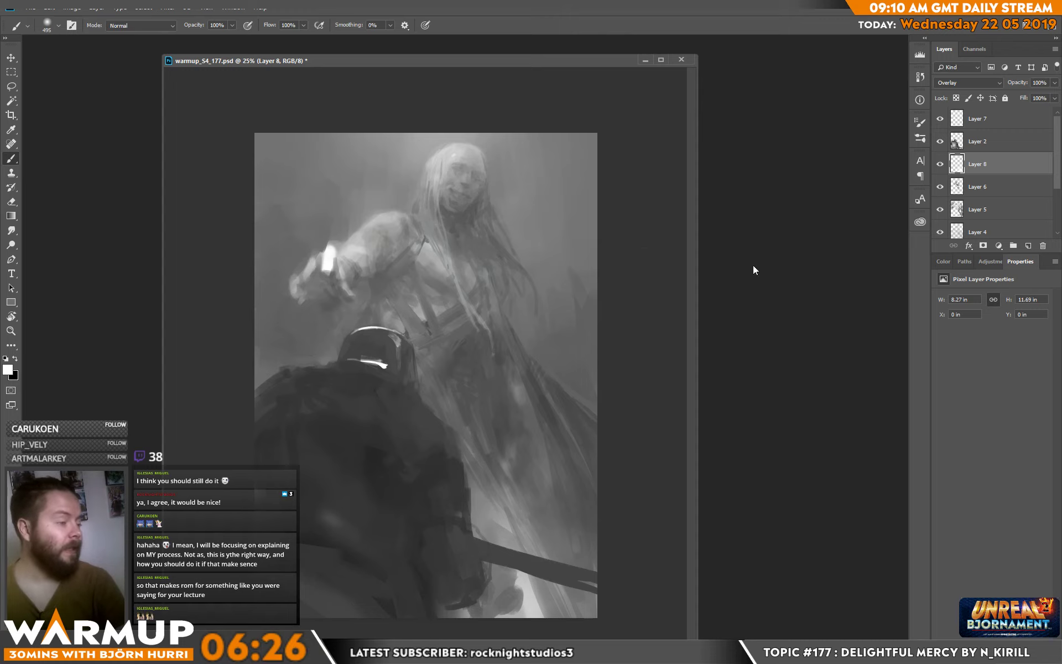
- Add a new Normal layer above the Overlay Layer 8 and switch to the 80 px sketcher brush resized to 23 px
left_click(984, 120)
left_click(994, 164)
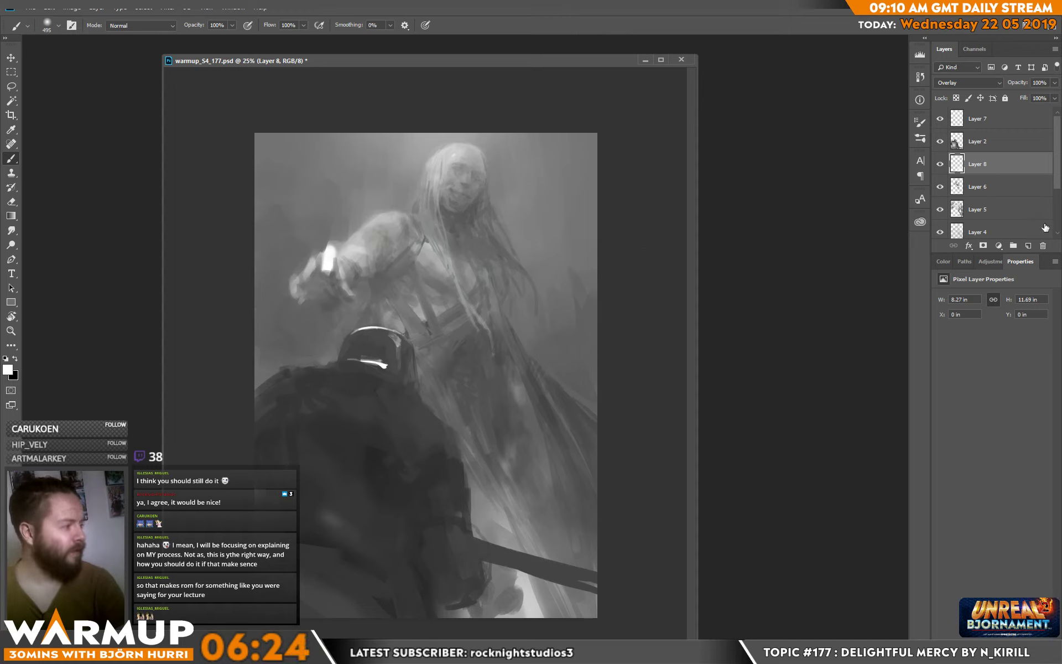
left_click(1027, 247)
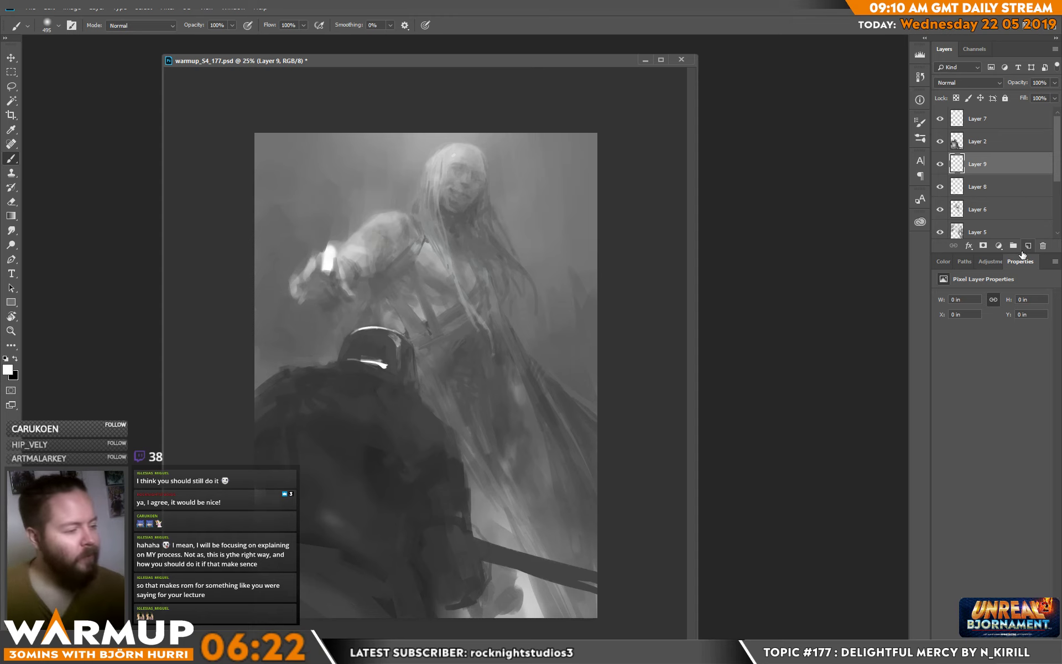
right_click(388, 263)
left_click(498, 314)
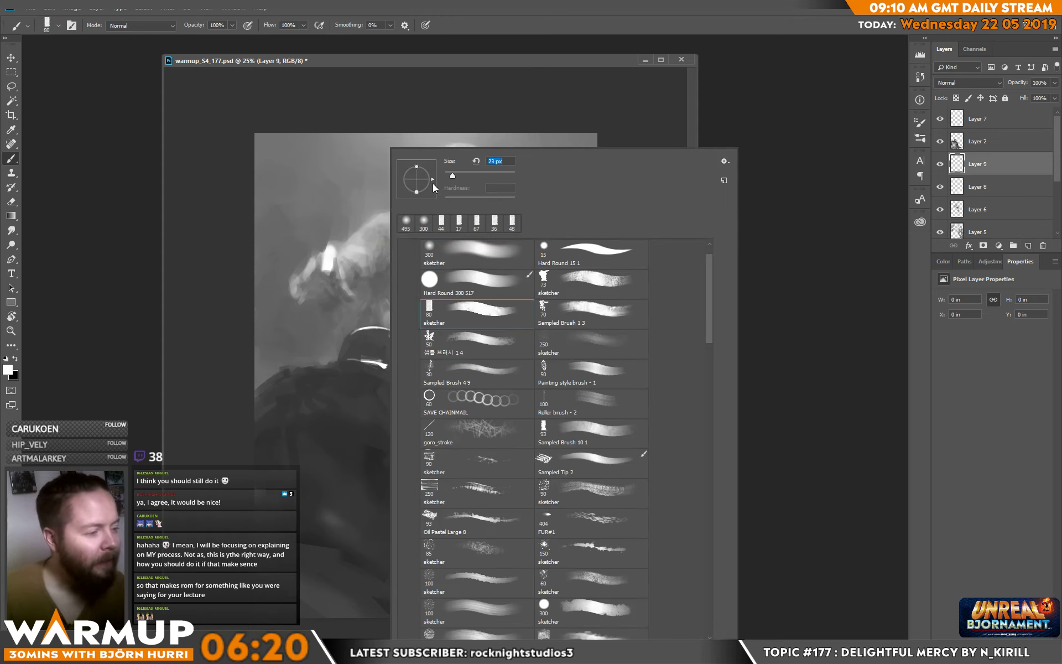
key("Return")
- Round off the white blade tip at the pale figure's hand and define the fingers and upper-arm shading with sampled greys
left_click(328, 268, "alt")
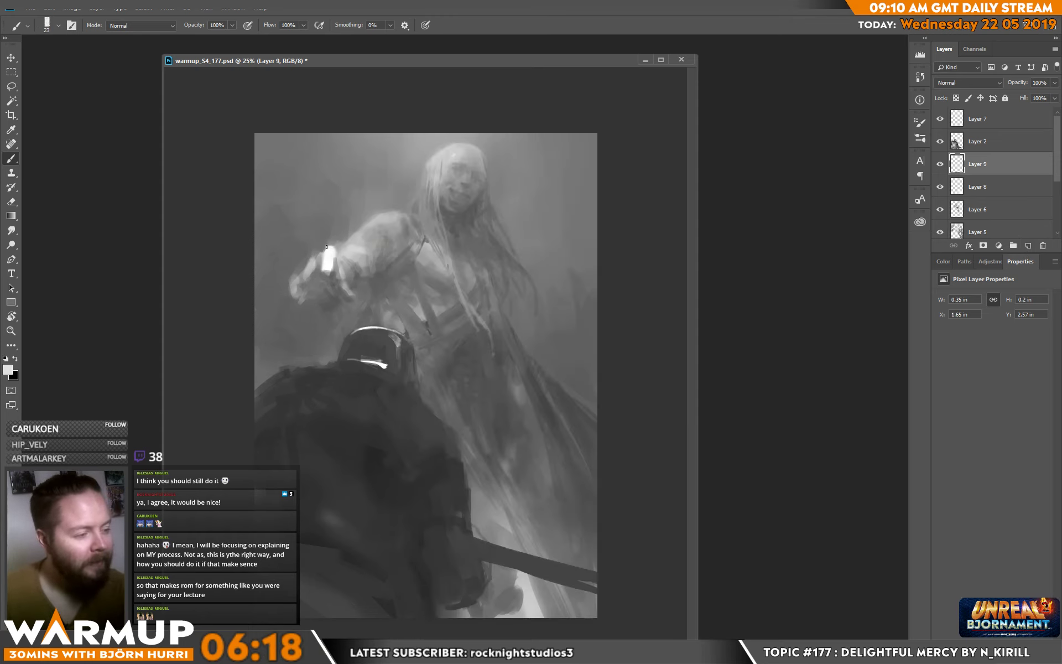
left_click_drag(324, 250, 326, 267)
left_click(332, 251, "alt")
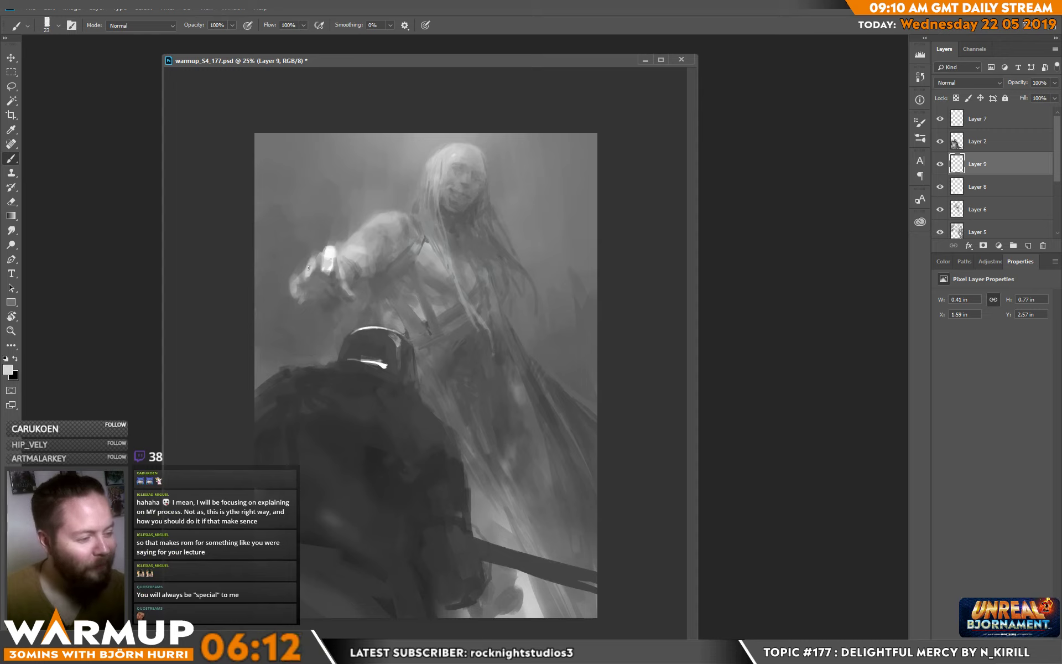
left_click_drag(307, 277, 298, 288)
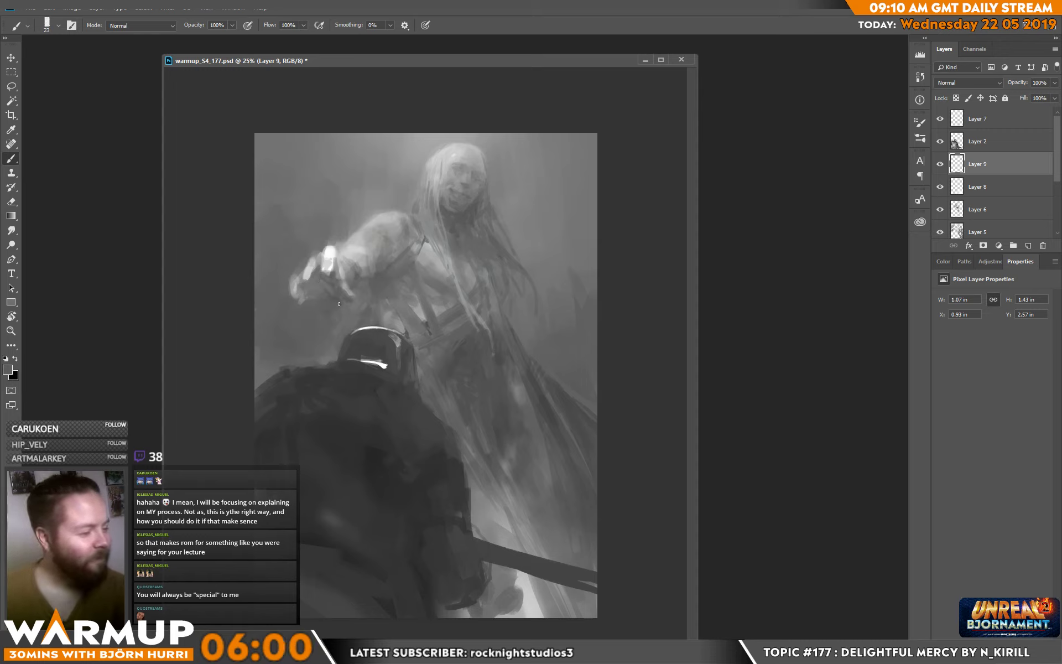
left_click_drag(336, 307, 343, 291)
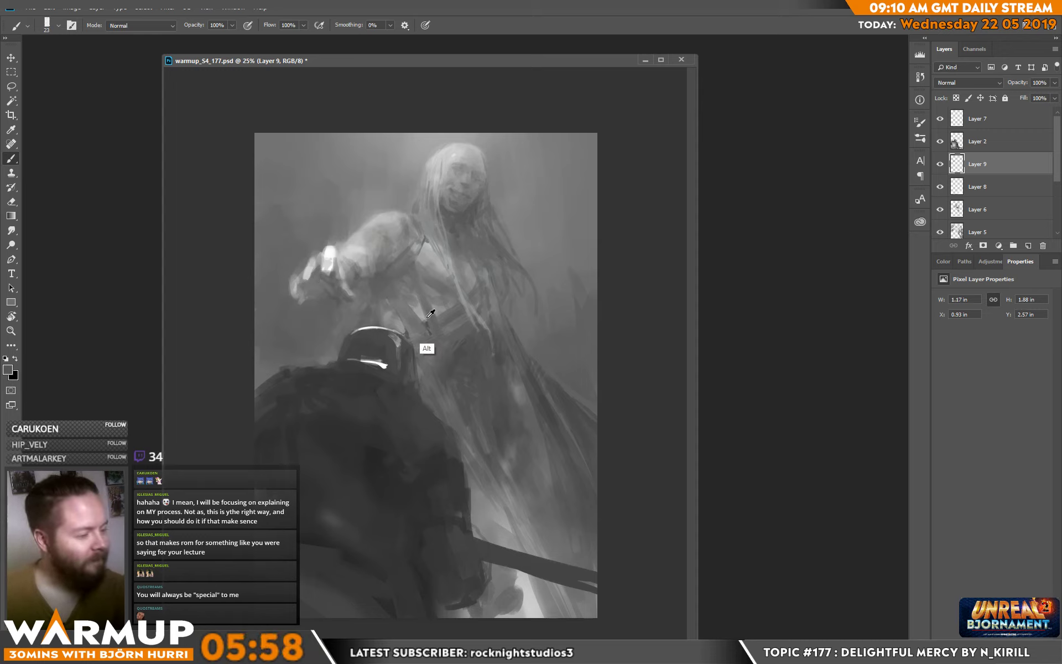
left_click_drag(391, 263, 395, 251)
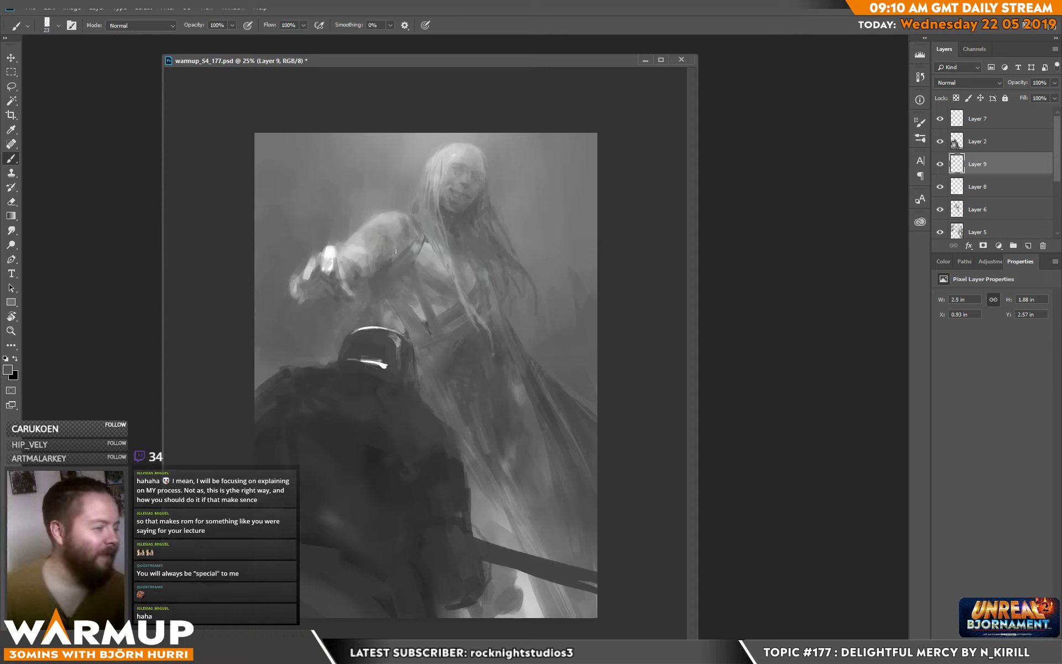
- Refine the hairline and hair beside the left side of the pale figure's face with dark and light sampled greys
left_click_drag(441, 198, 442, 191)
left_click(433, 163, "alt")
left_click_drag(441, 146, 423, 190)
left_click(430, 153, "alt")
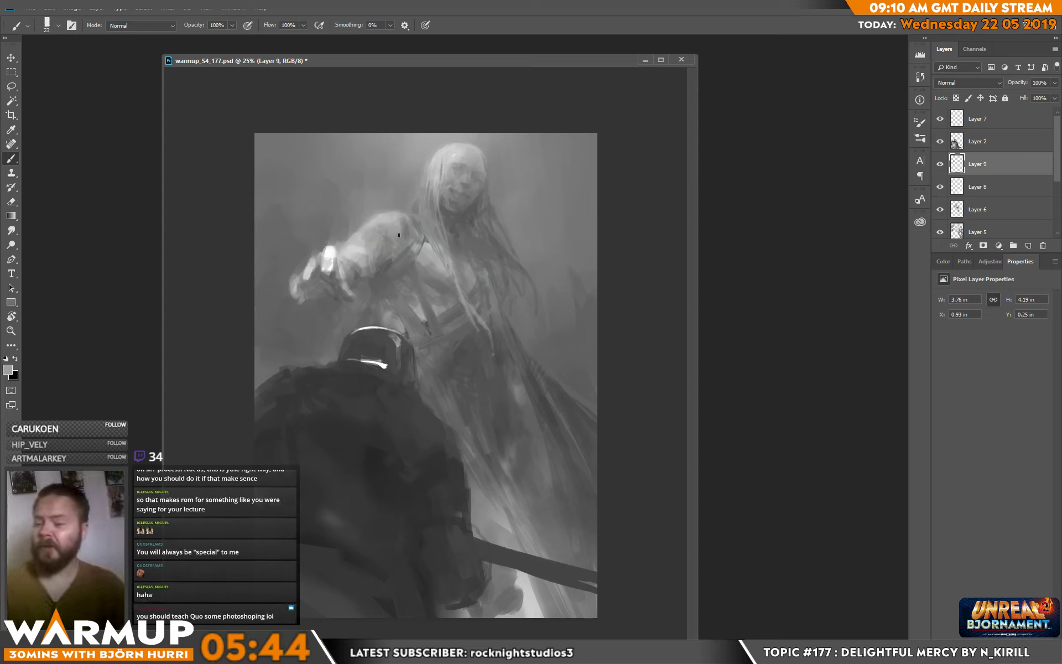
left_click(443, 157, "alt")
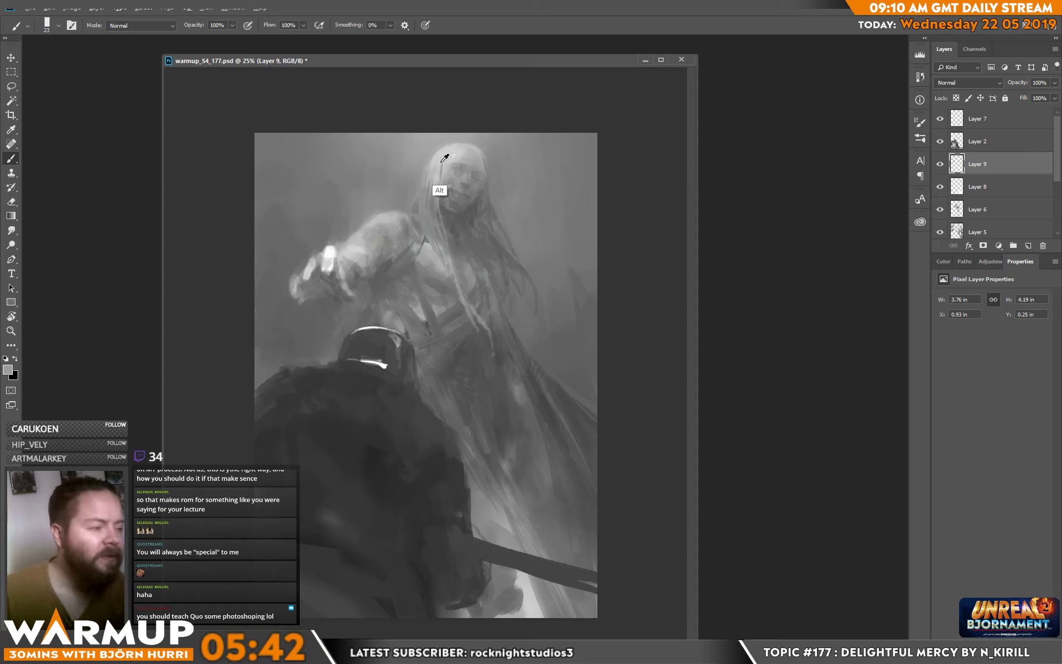
left_click(434, 167, "alt")
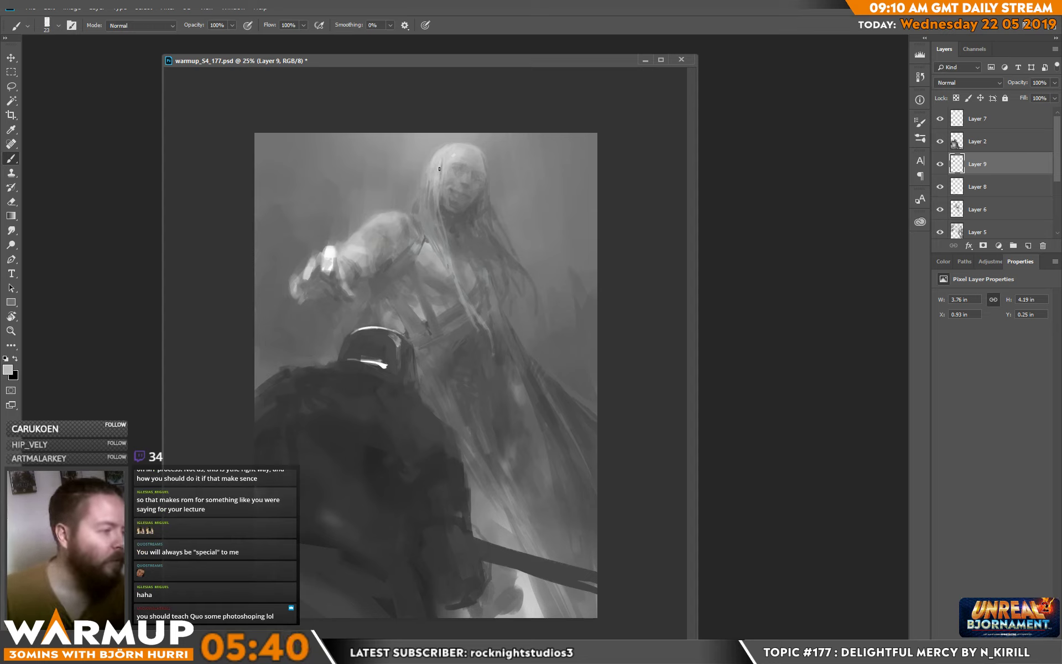
left_click(440, 165, "alt")
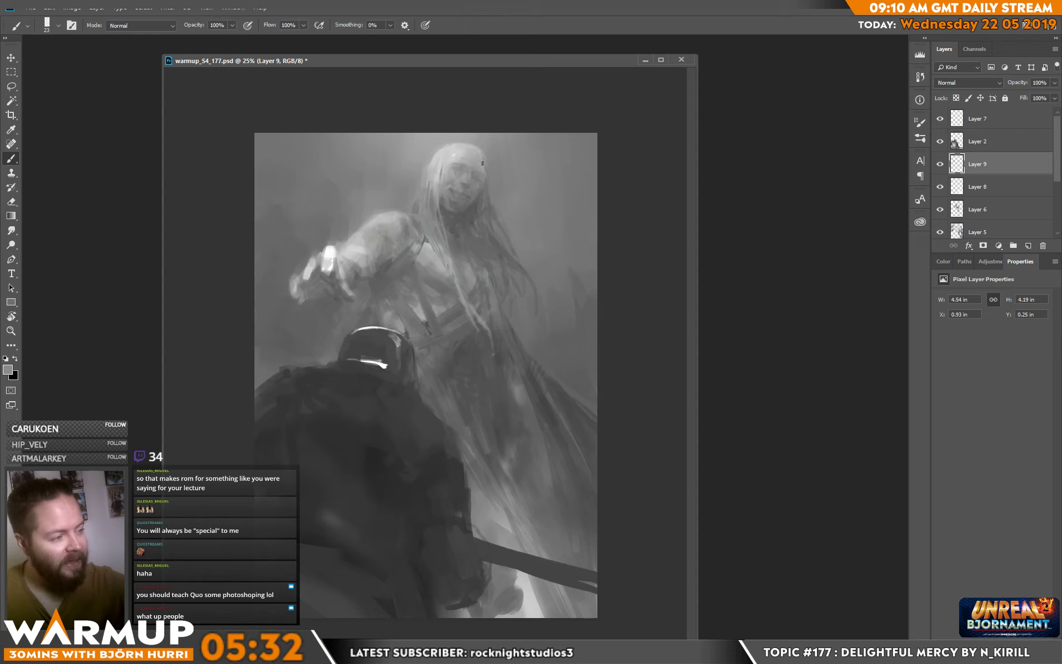
- Paint thin hair strands falling from the right side of the pale figure's head past the cheek toward the shoulder
mouse_move(483, 163)
left_mouse_down()
mouse_move(472, 146)
mouse_move(499, 201)
left_mouse_up()
left_click(496, 197, "alt")
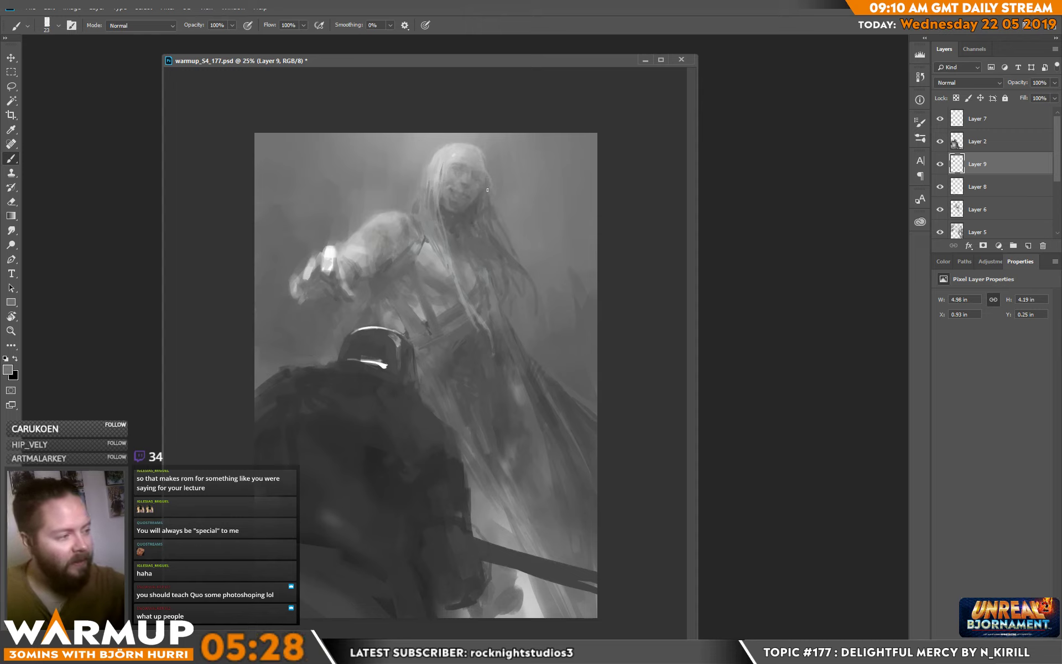
left_click_drag(486, 161, 496, 197)
left_click(476, 200, "alt")
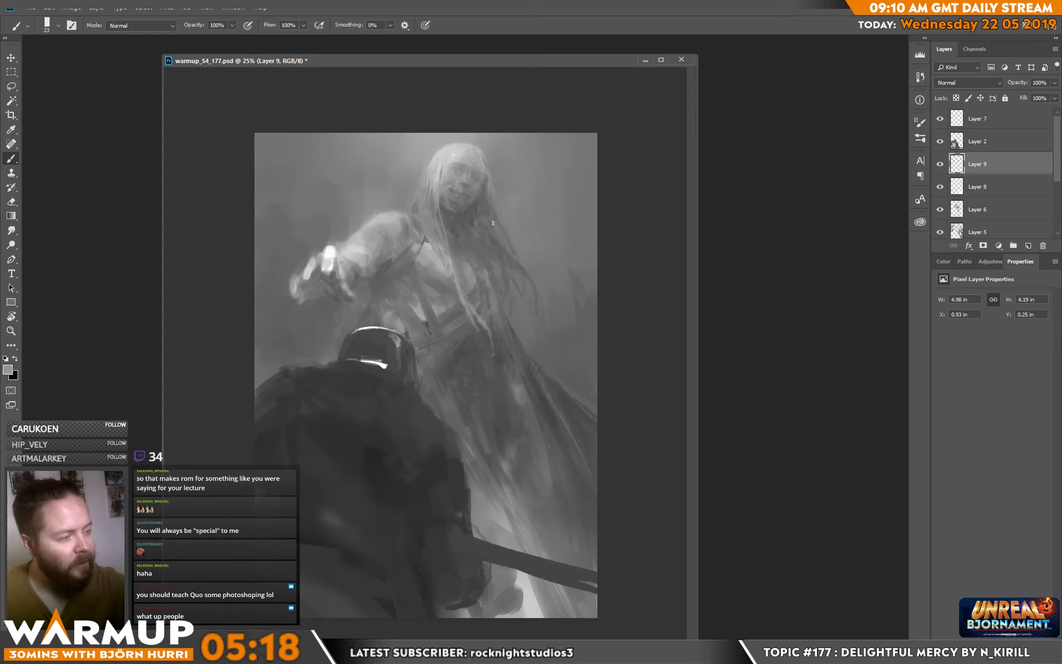
left_click_drag(499, 214, 500, 211)
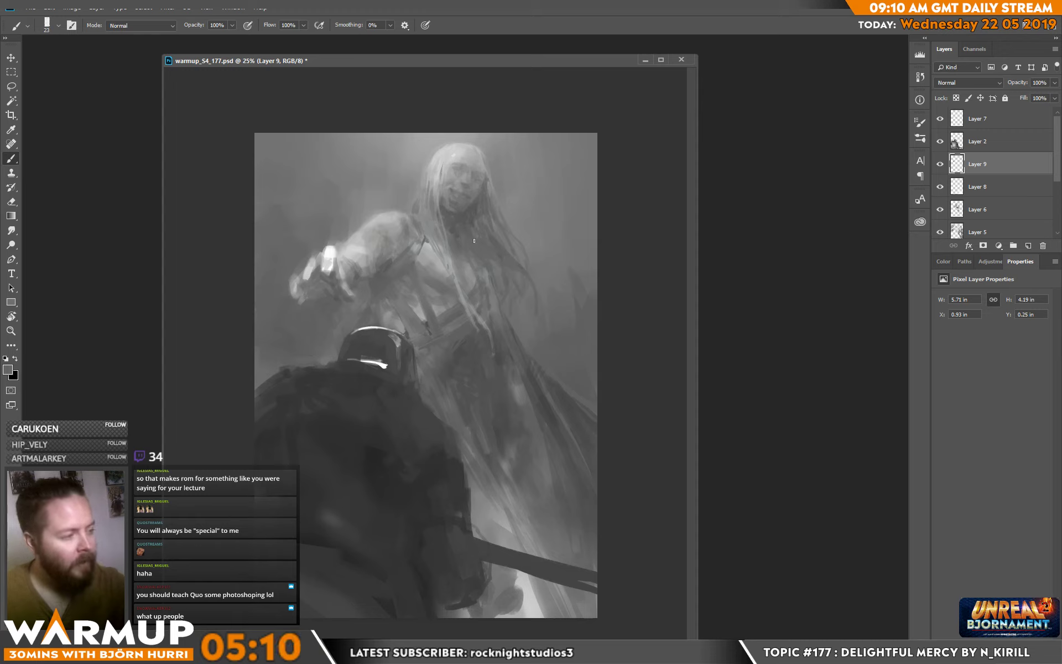
- Touch up the neck, chest and left-hand hair strands of the pale figure using sampled greys
left_click(464, 222, "alt")
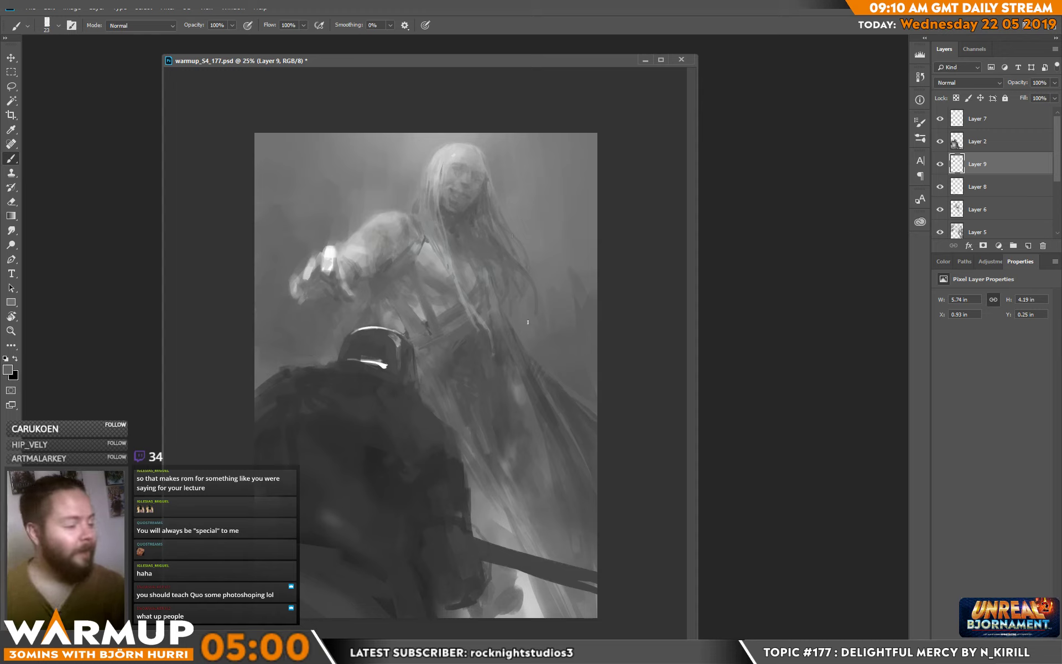
left_click(446, 291, "alt")
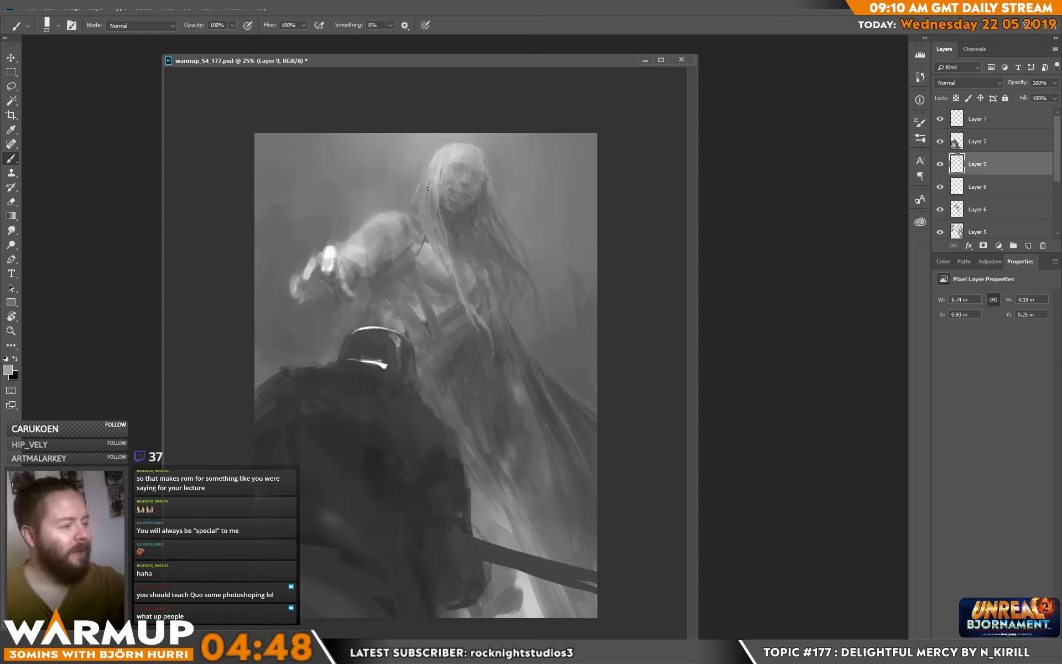
left_click(421, 212, "alt")
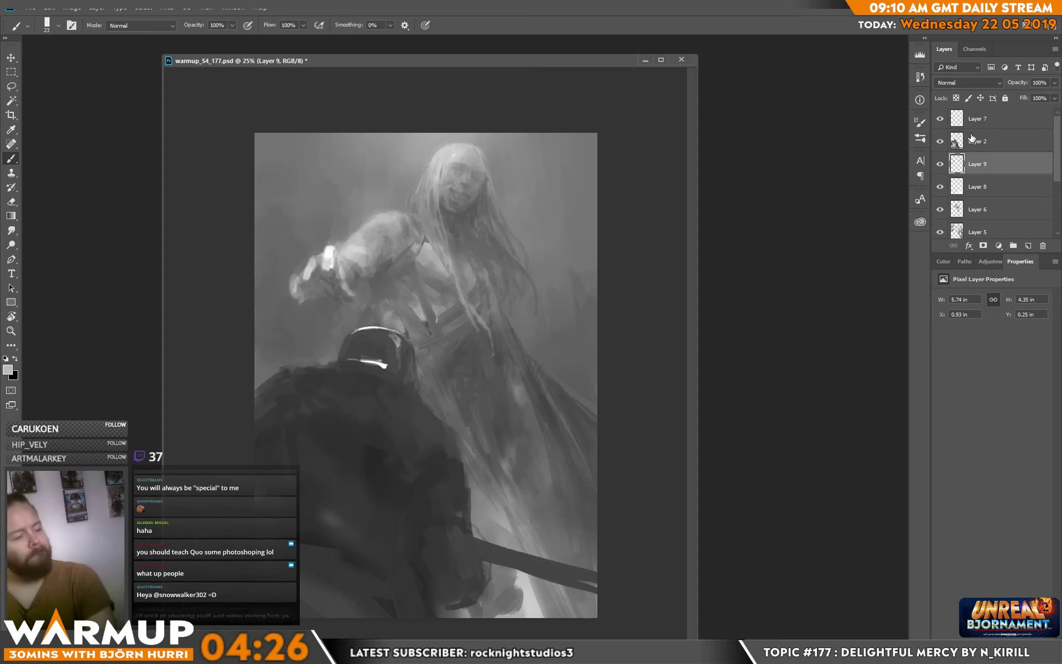
- On Layer 7, block in lighter cloth planes and dark folds on the crouching figure's right shoulder with a 73 px brush
left_click(989, 124)
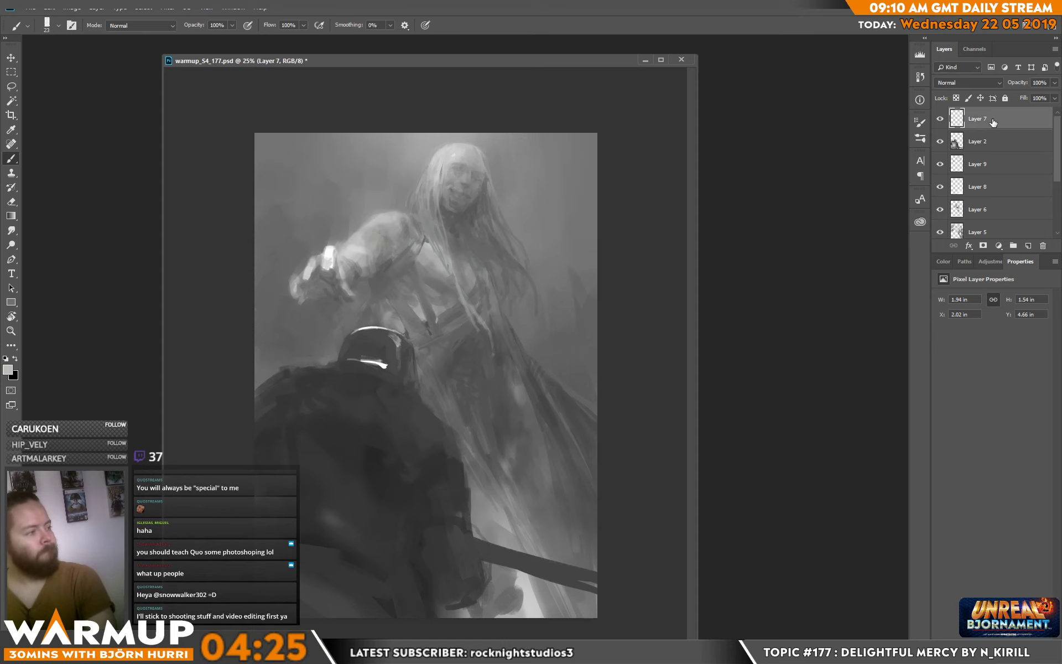
right_click(436, 387)
left_click_drag(510, 178, 519, 178)
left_click(398, 339, "alt")
mouse_move(387, 402)
left_mouse_down()
mouse_move(379, 433)
mouse_move(400, 461)
left_mouse_up()
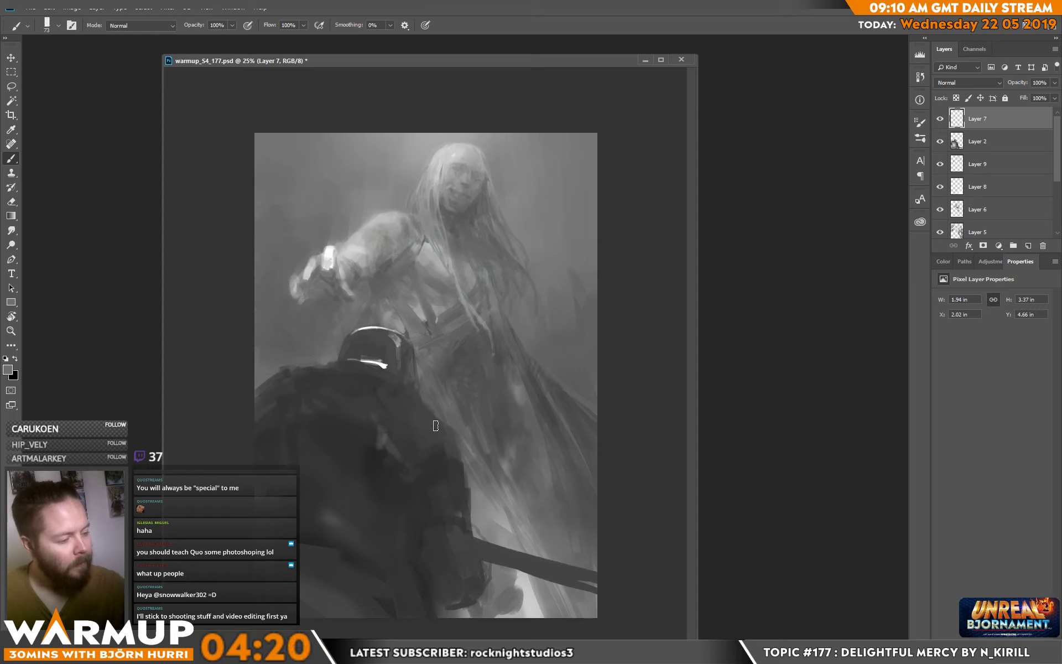
mouse_move(418, 419)
left_mouse_down()
mouse_move(439, 436)
mouse_move(432, 427)
left_mouse_up()
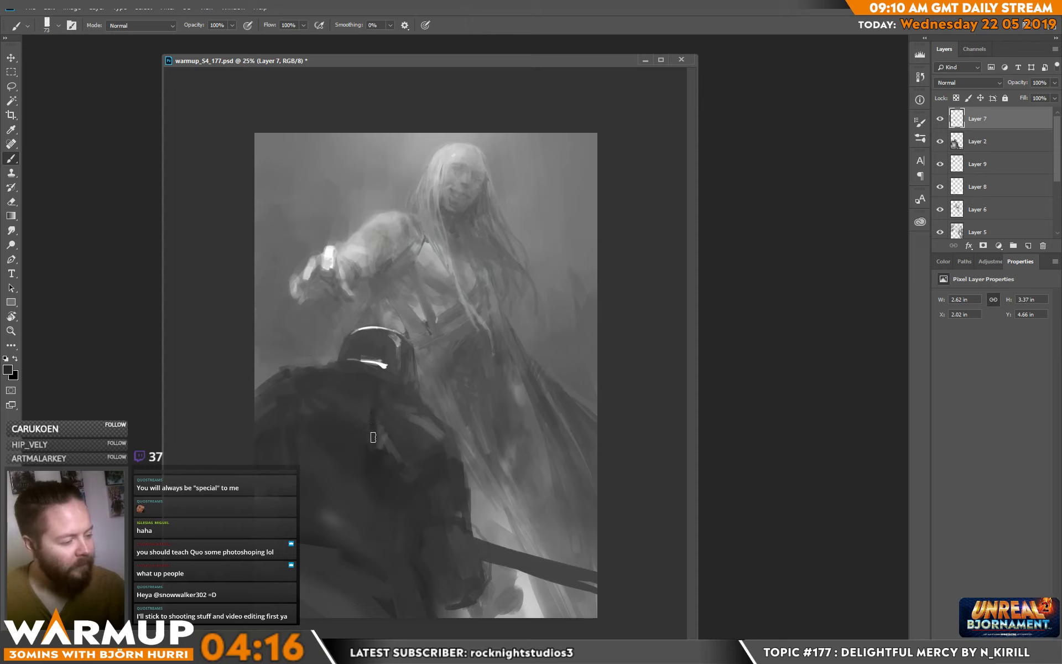
mouse_move(373, 437)
left_mouse_down()
mouse_move(394, 480)
mouse_move(380, 453)
mouse_move(430, 493)
mouse_move(413, 483)
mouse_move(444, 441)
left_mouse_up()
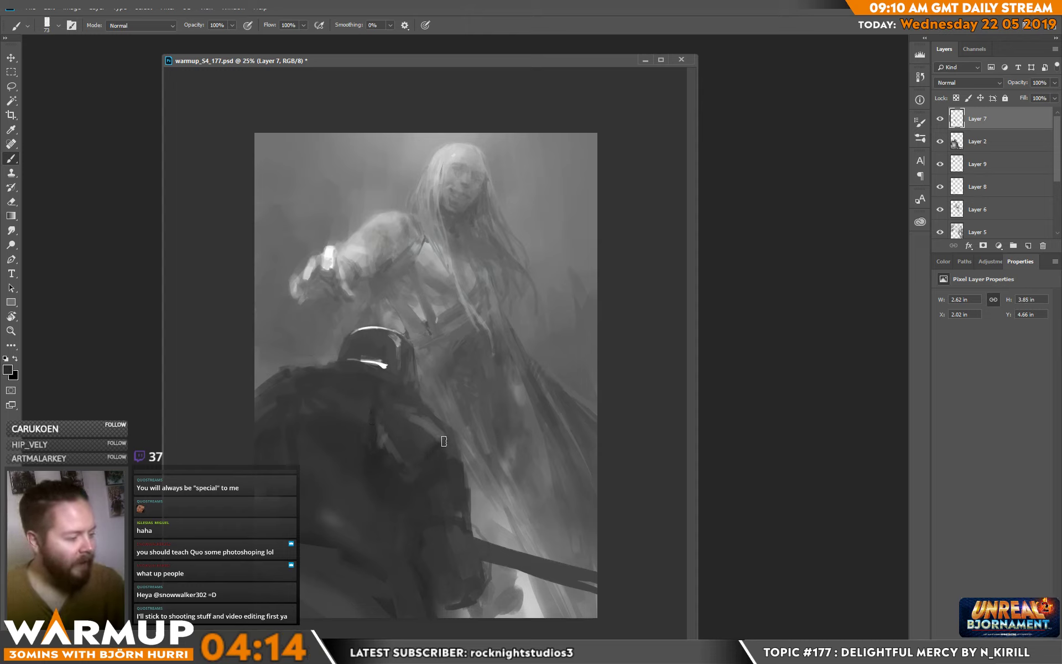
left_click(434, 450, "alt")
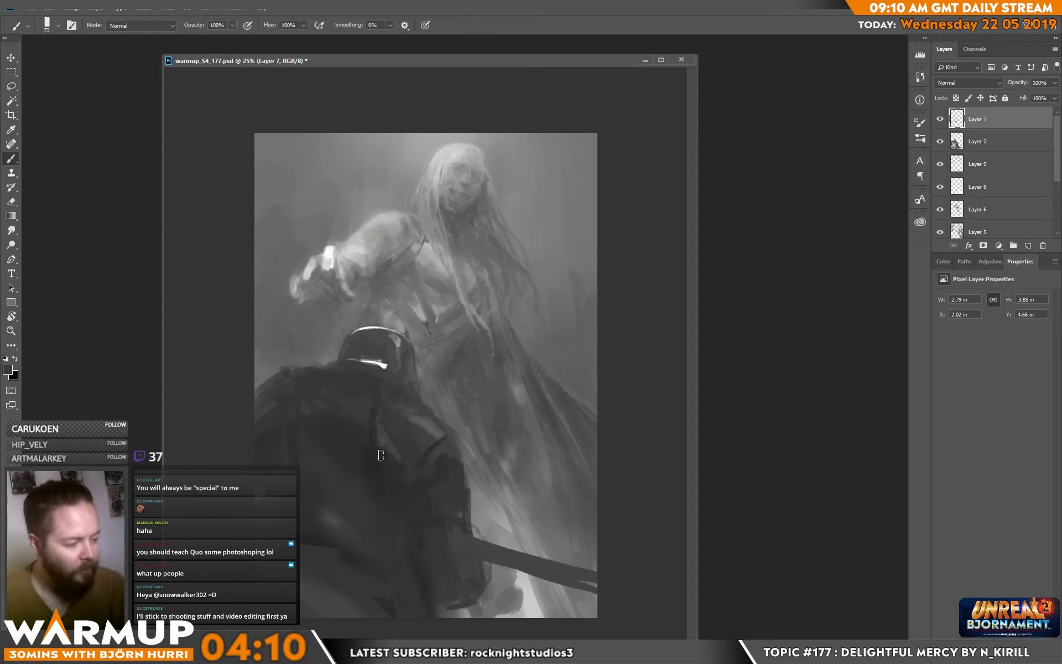
left_click_drag(377, 413, 374, 444)
- Reshape the crouching figure's left shoulder with sampled dark greys, smoothing its top edge and tone
left_click_drag(299, 393, 277, 416)
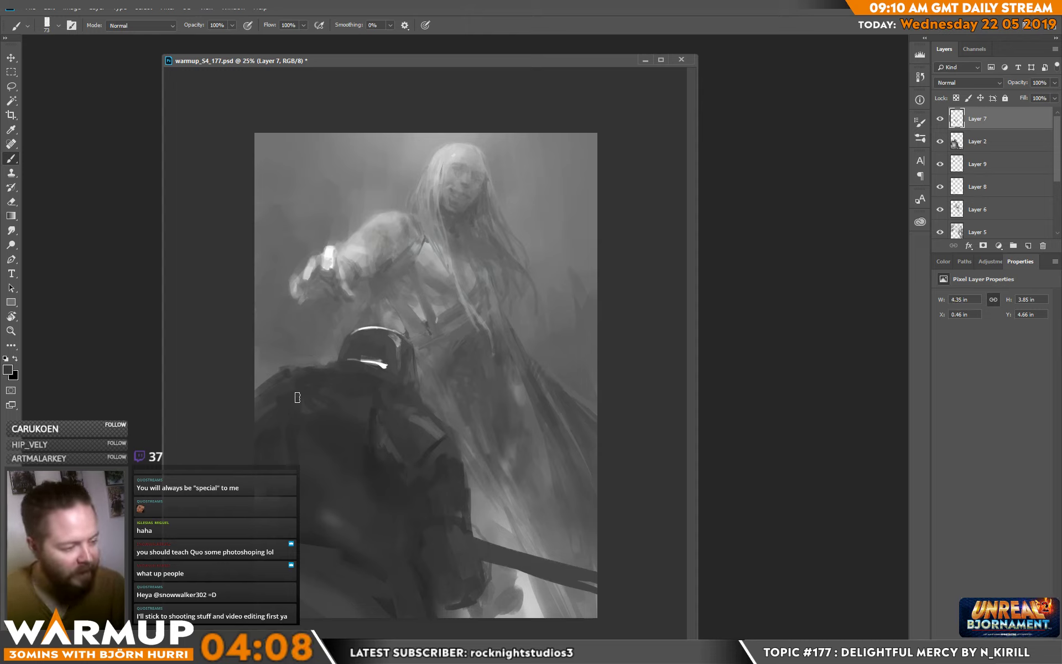
key("alt")
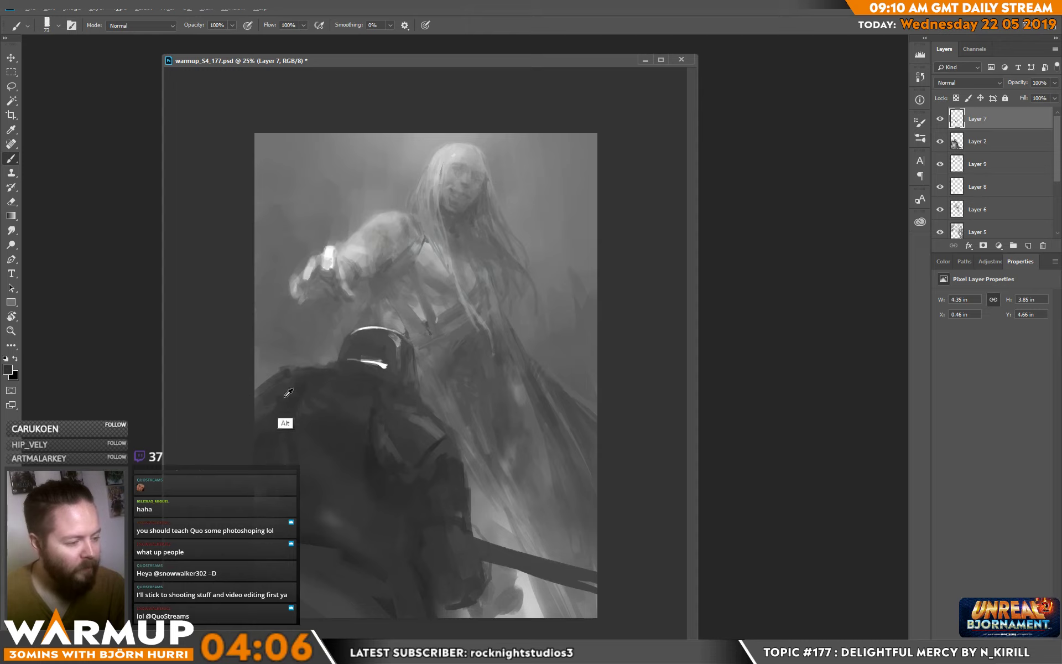
left_click_drag(300, 375, 276, 411)
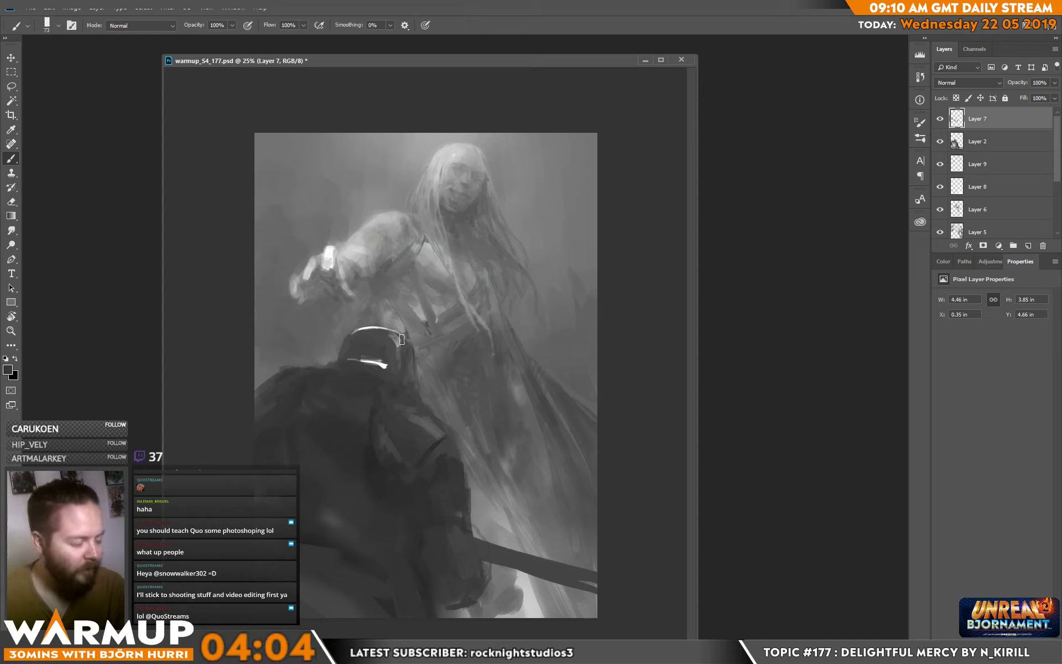
left_click(292, 397, "alt")
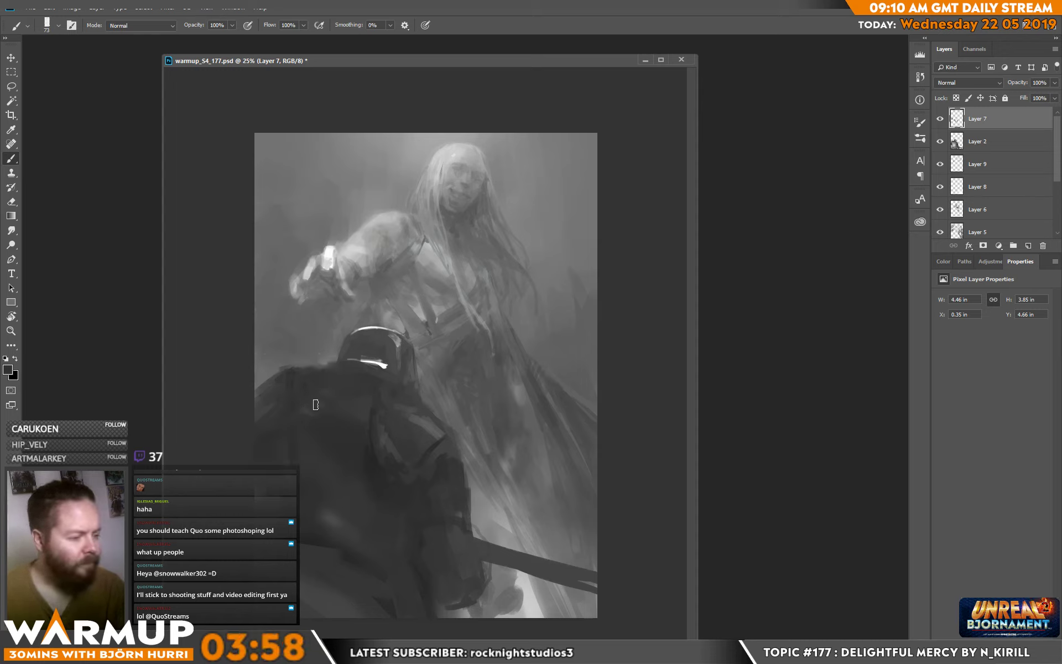
- Paint broad dark grey strokes over the left side and lower back of the crouching figure's coat
left_click(284, 469, "alt")
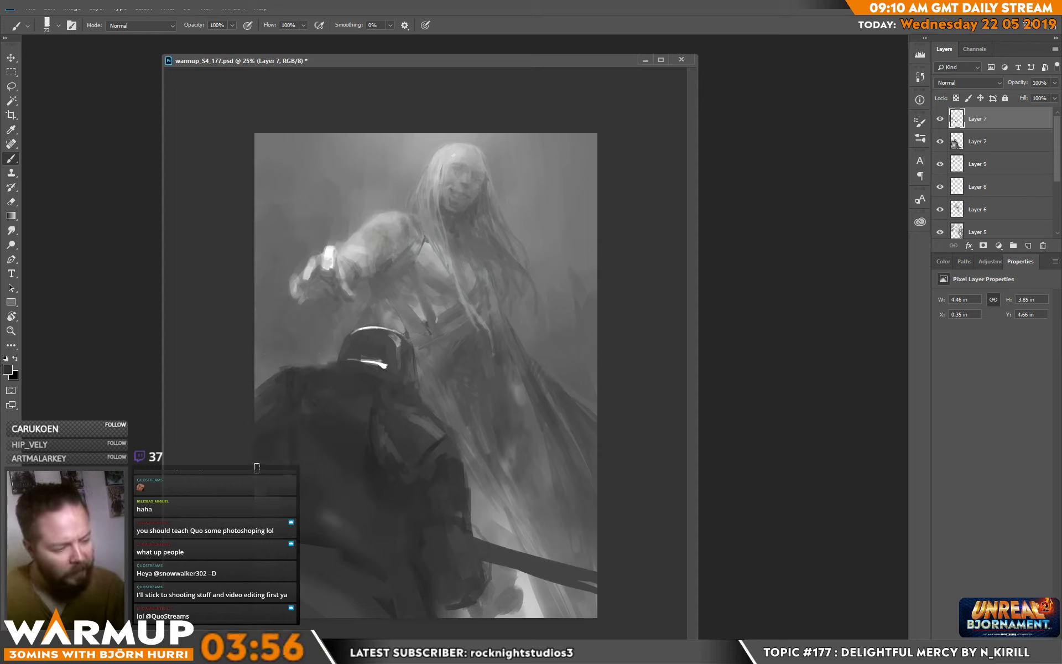
mouse_move(257, 467)
left_mouse_down()
mouse_move(263, 498)
mouse_move(284, 513)
left_mouse_up()
left_click(291, 517, "alt")
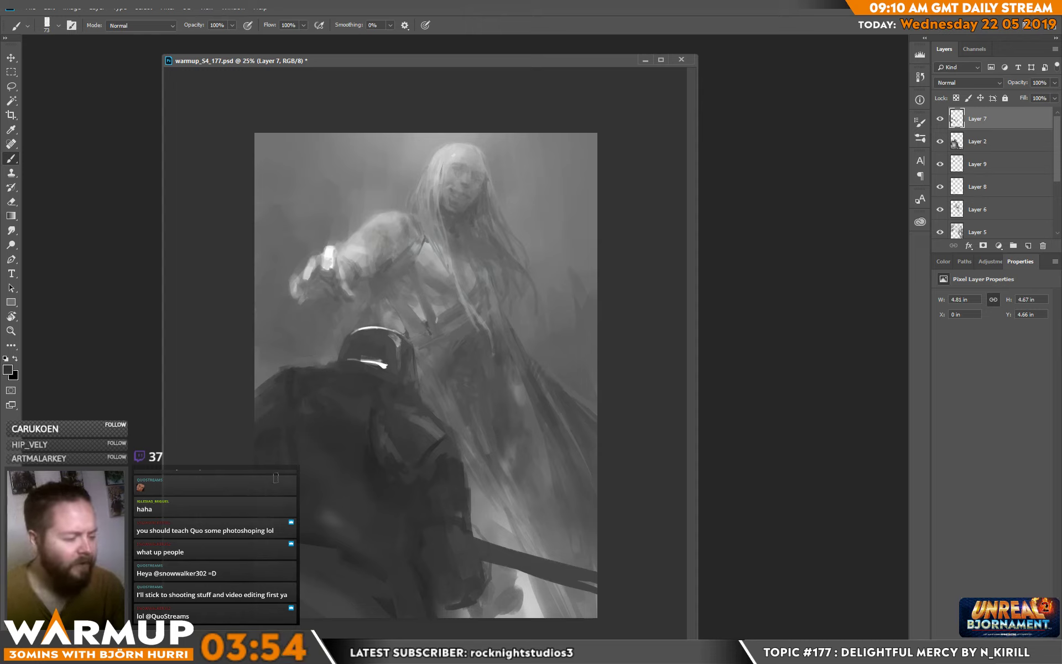
left_click(298, 468, "alt")
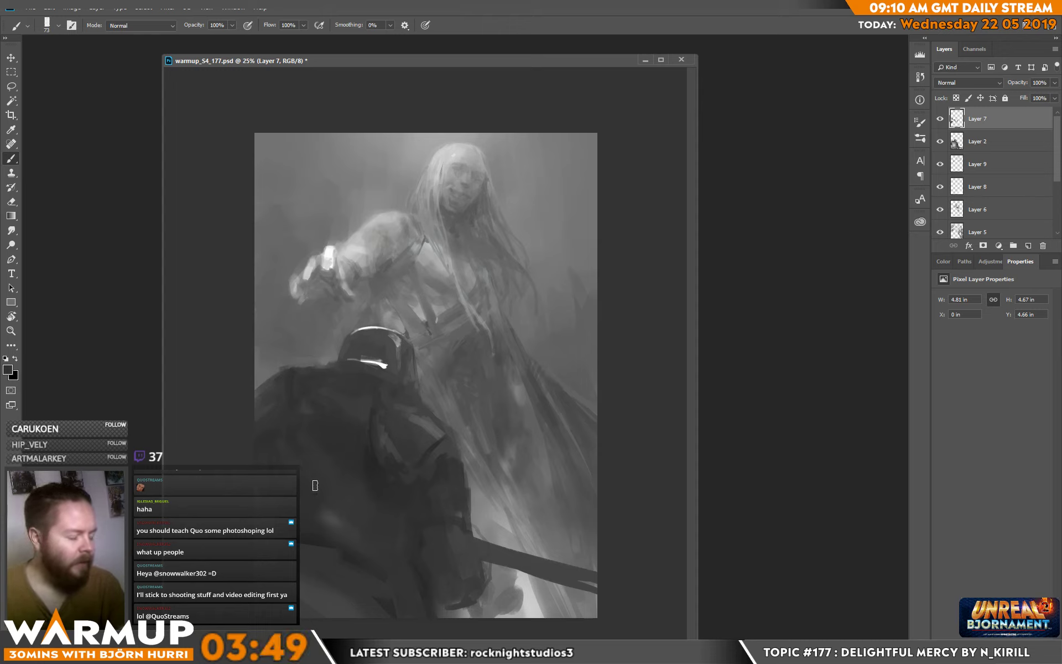
mouse_move(311, 514)
left_mouse_down()
mouse_move(365, 522)
mouse_move(334, 553)
mouse_move(317, 548)
mouse_move(377, 574)
mouse_move(320, 570)
left_mouse_up()
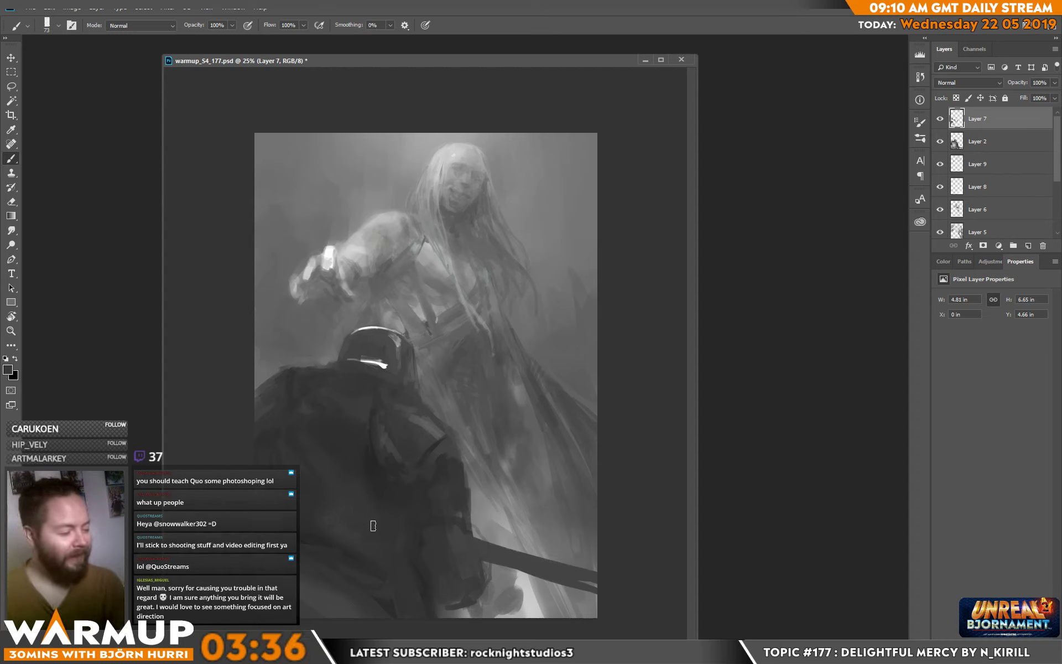
- Set the brush to 23 px and add white rim highlights to the crouching figure's head and the top edge of the right shoulder
key("alt")
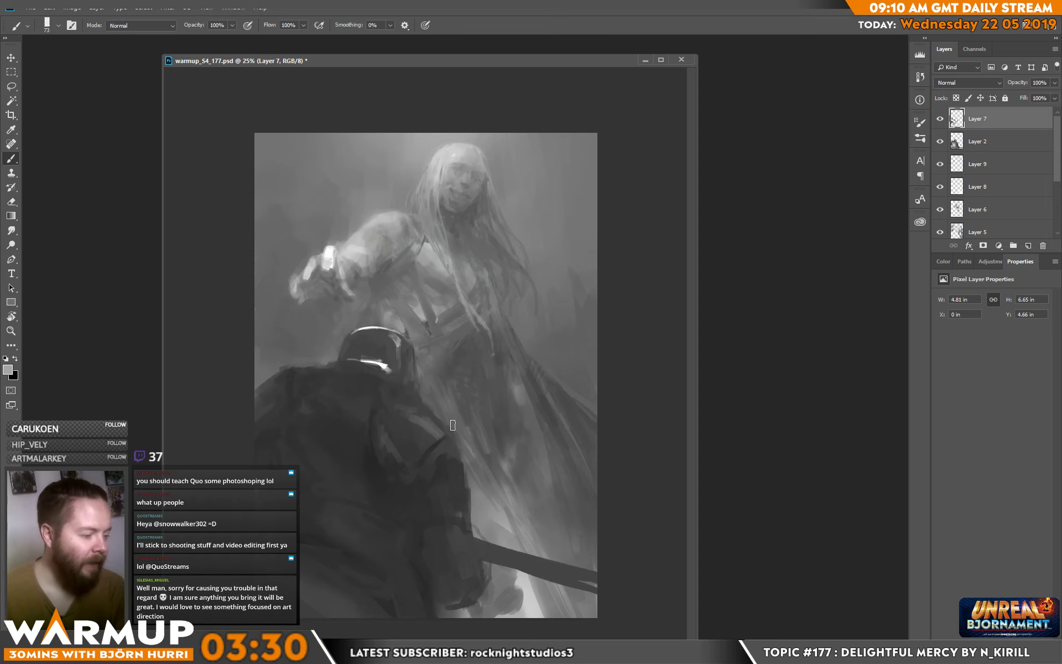
right_click(430, 402)
left_click(498, 174)
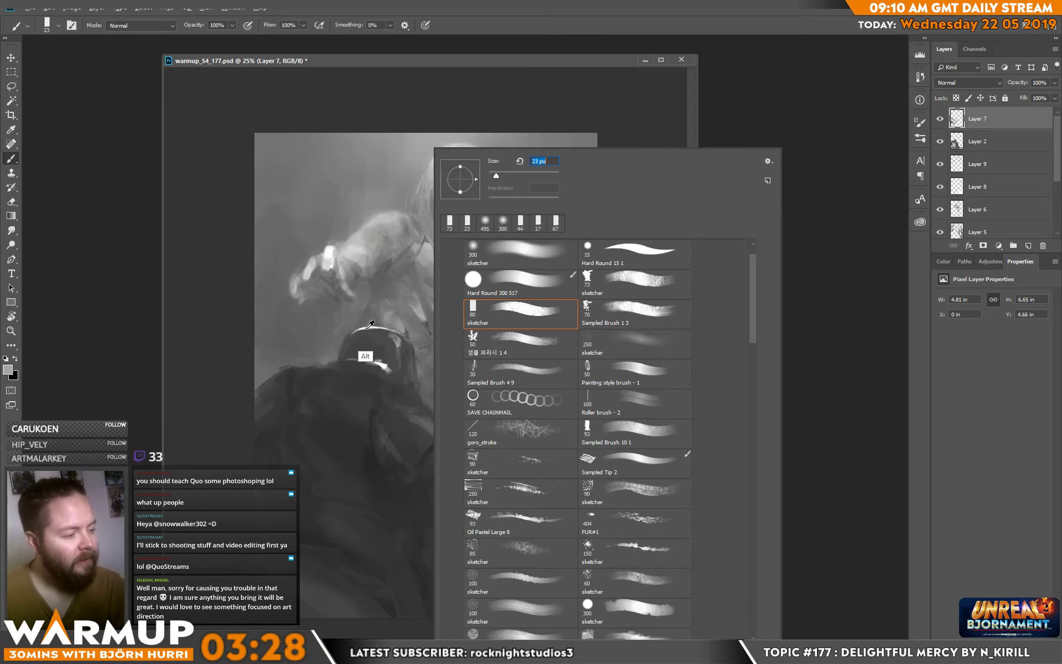
left_click(367, 361, "alt")
left_click_drag(373, 327, 359, 327)
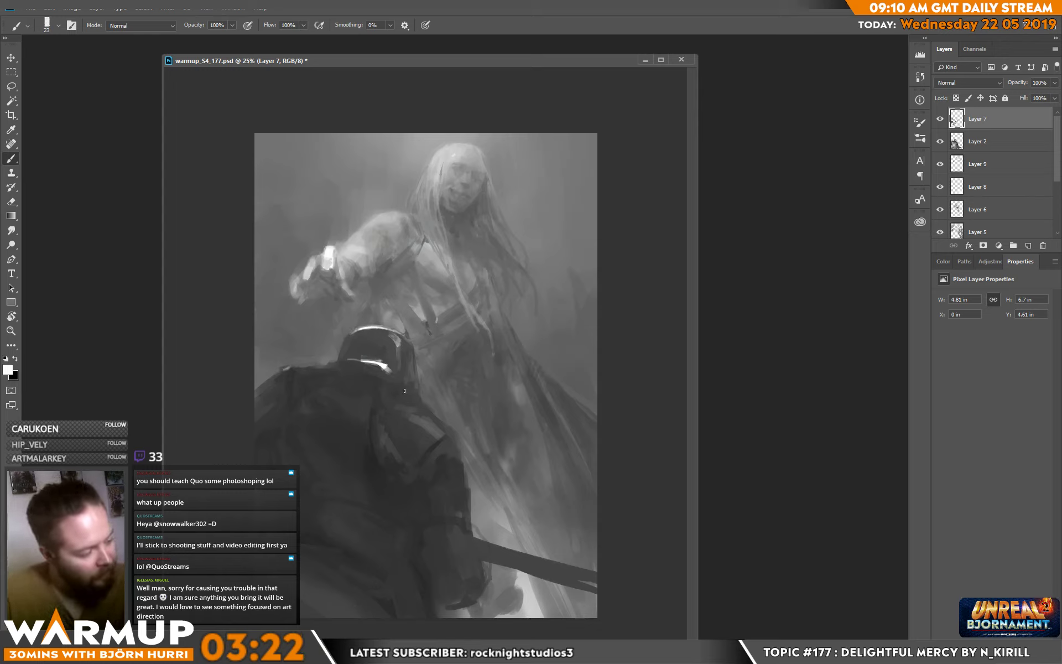
left_click_drag(409, 396, 427, 405)
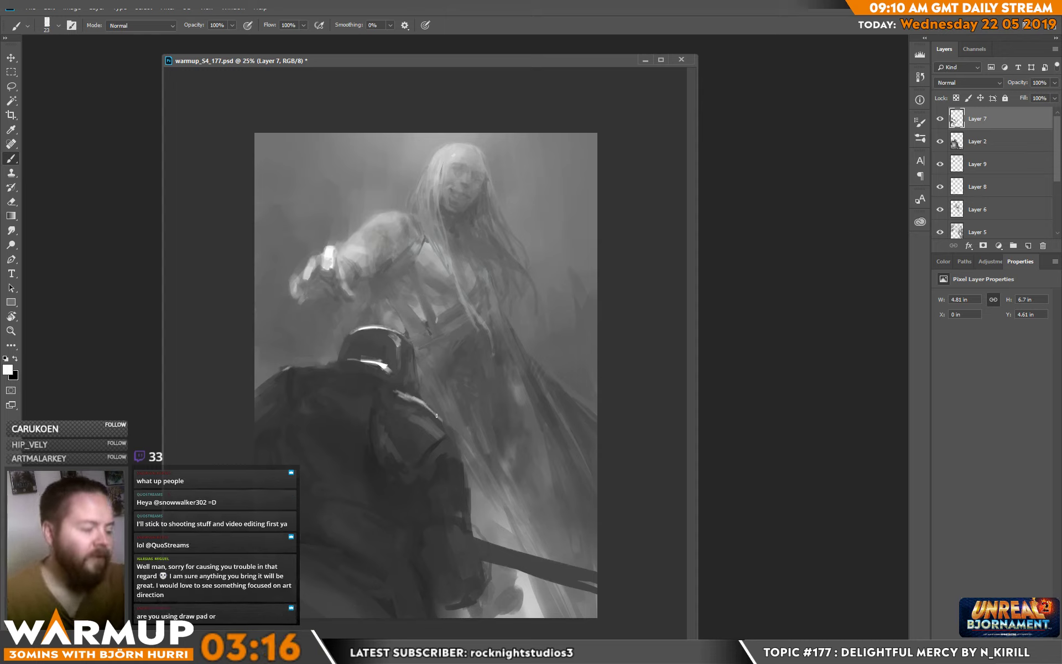
- Trim and soften the white highlight along the crouching figure's right shoulder with sampled greys
key("alt")
left_click(430, 410, "alt")
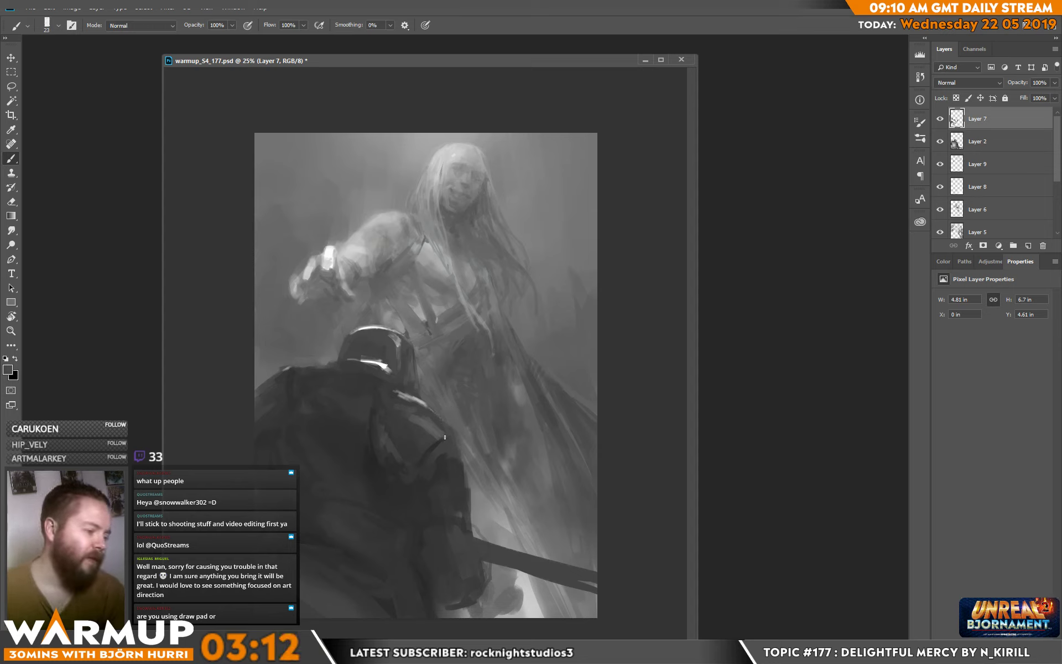
left_click(420, 404, "alt")
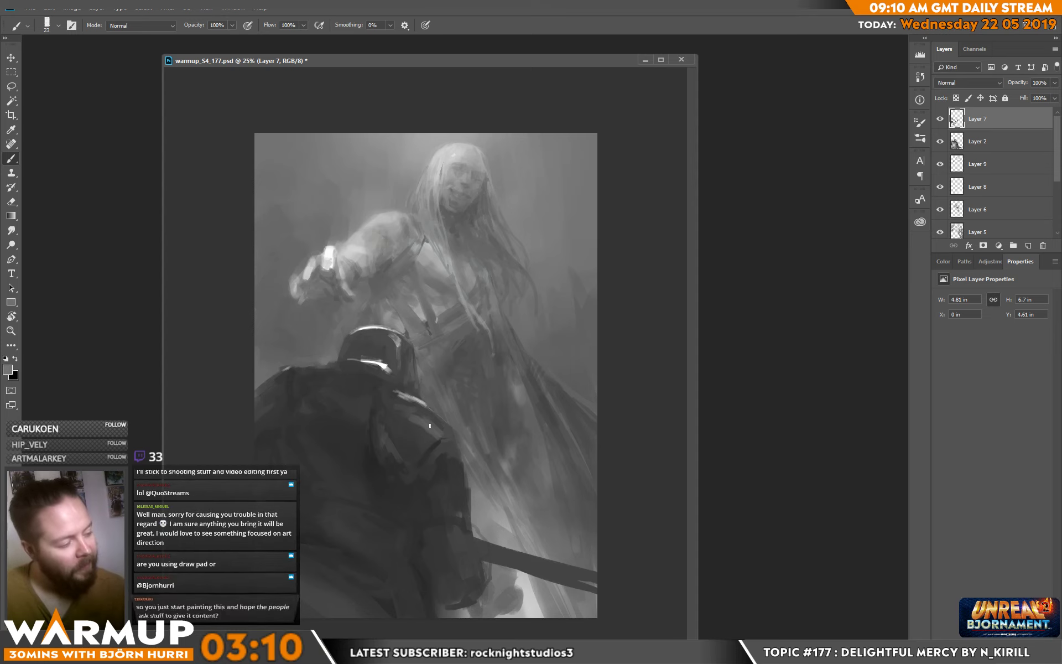
left_click(411, 435, "alt")
left_click_drag(406, 398, 424, 403)
left_click(415, 424, "alt")
left_click(425, 403, "alt")
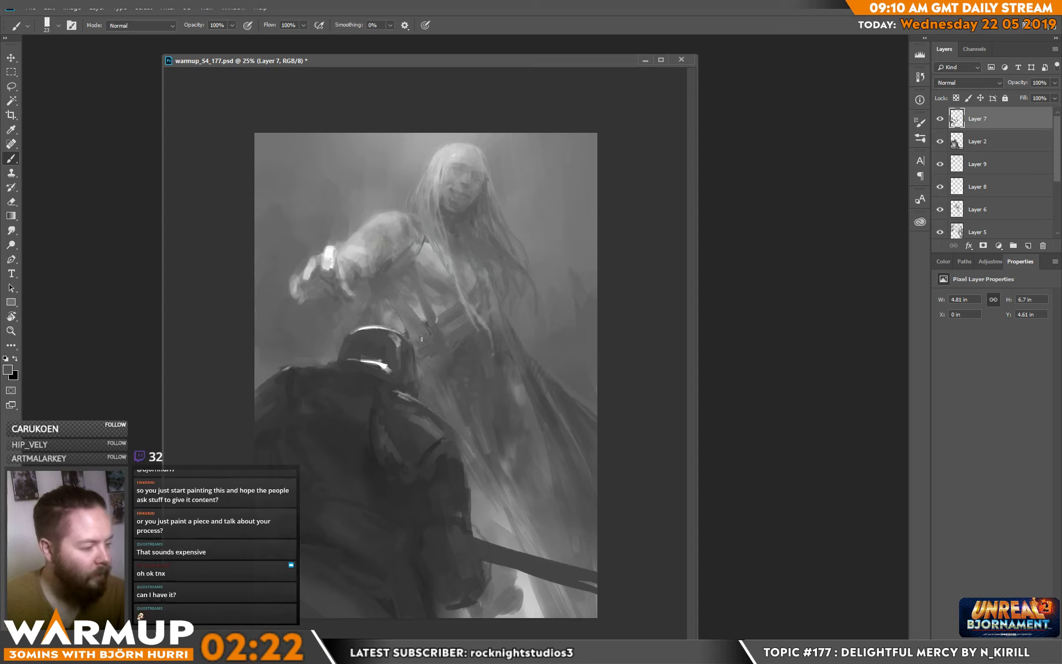
- Define the pale figure's belt and darken the shadows under the arm and on the robe with sampled greys
left_click_drag(444, 329, 455, 318)
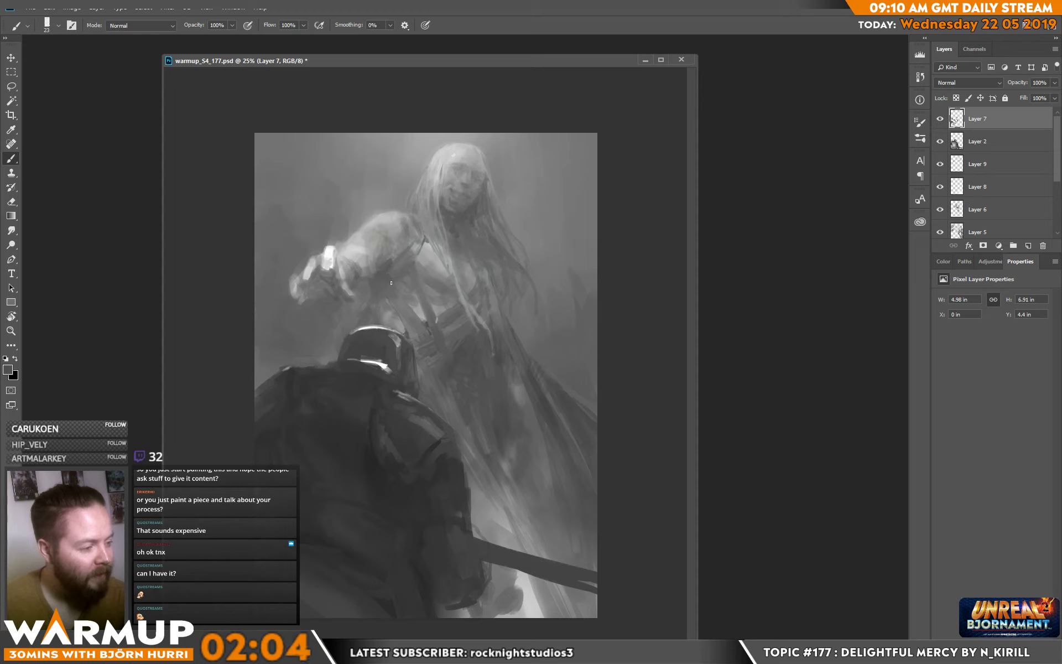
mouse_move(401, 267)
left_mouse_down()
mouse_move(409, 262)
mouse_move(393, 269)
left_mouse_up()
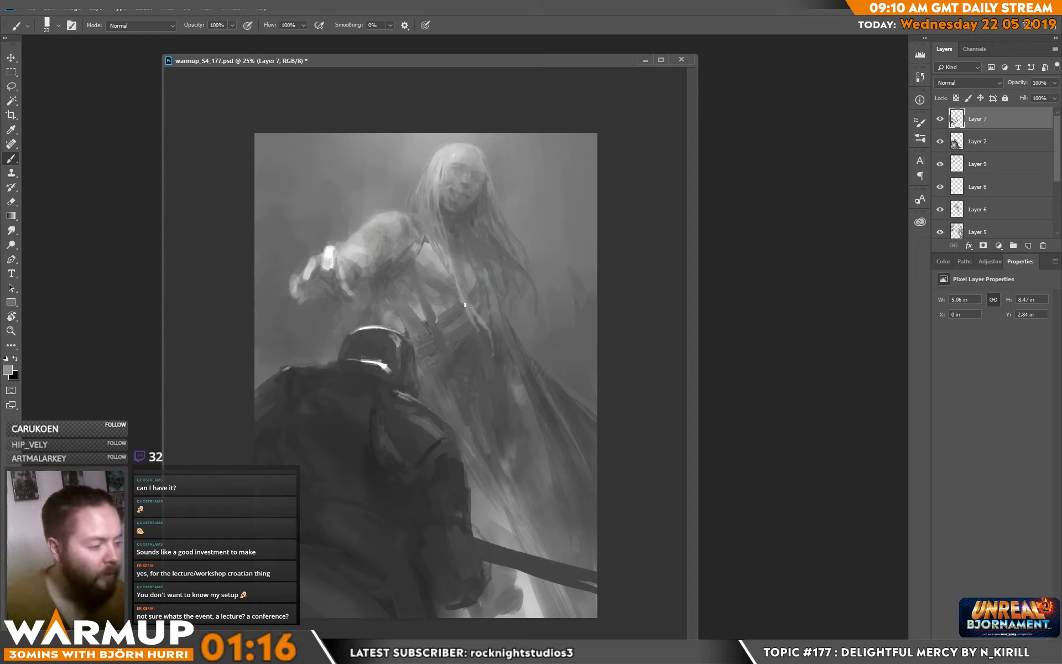
left_click(484, 379, "alt")
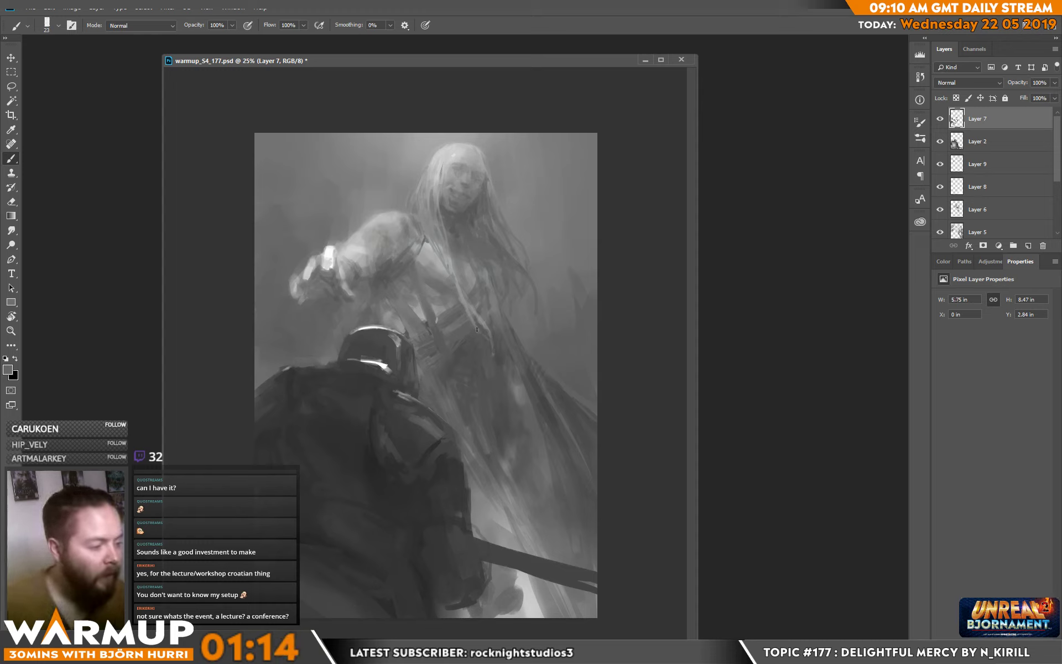
- Refine the pale figure's long hair strands and the outer edge of the hair beside the head
left_click_drag(457, 282, 465, 305)
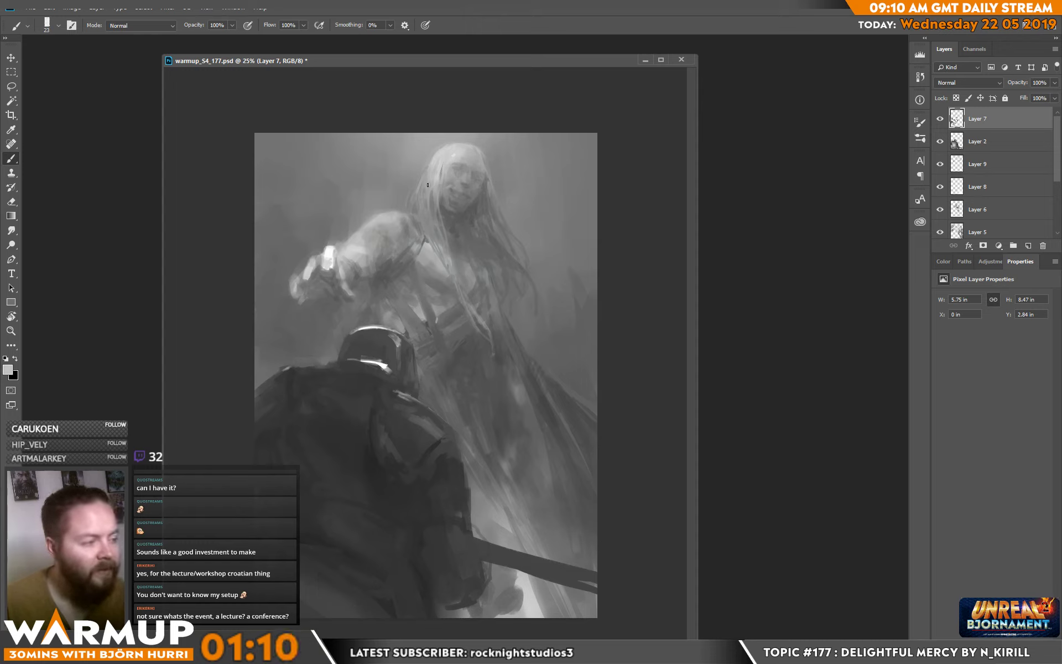
mouse_move(427, 180)
left_mouse_down()
mouse_move(428, 194)
mouse_move(424, 178)
left_mouse_up()
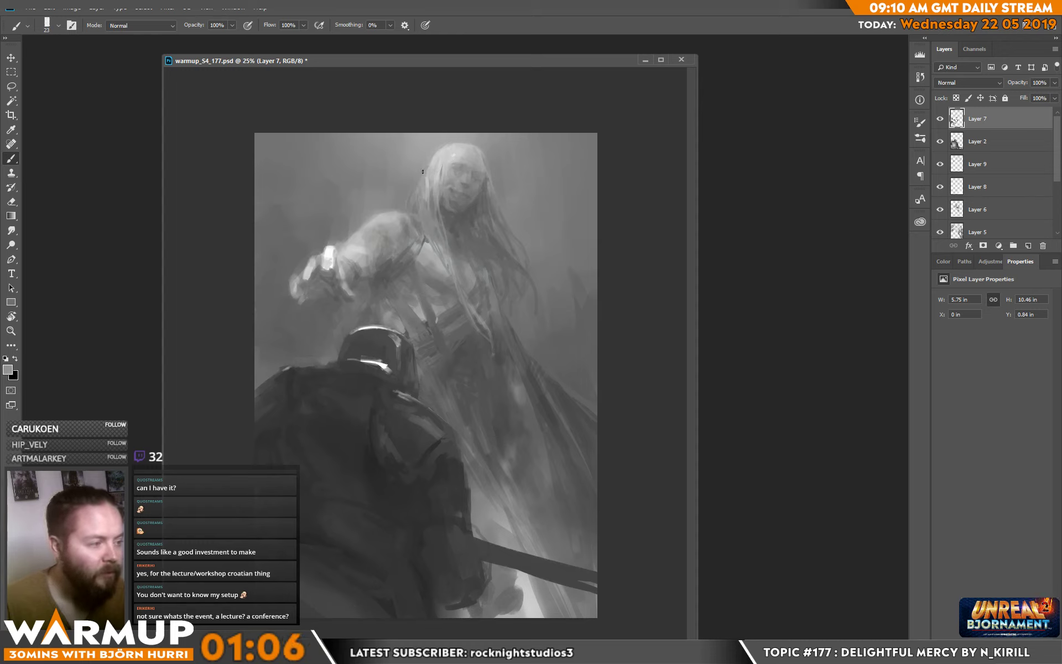
left_click_drag(424, 165, 443, 160)
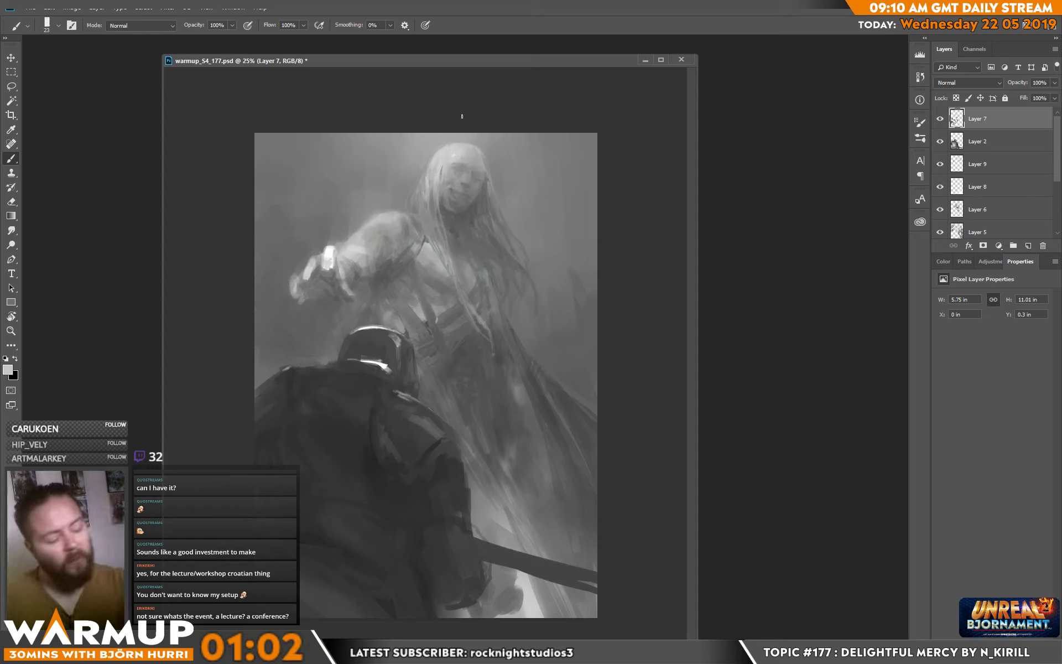
- Create a new layer and paint thin light grey hair strands falling beside the pale figure's face
key("ctrl+shift+alt+n")
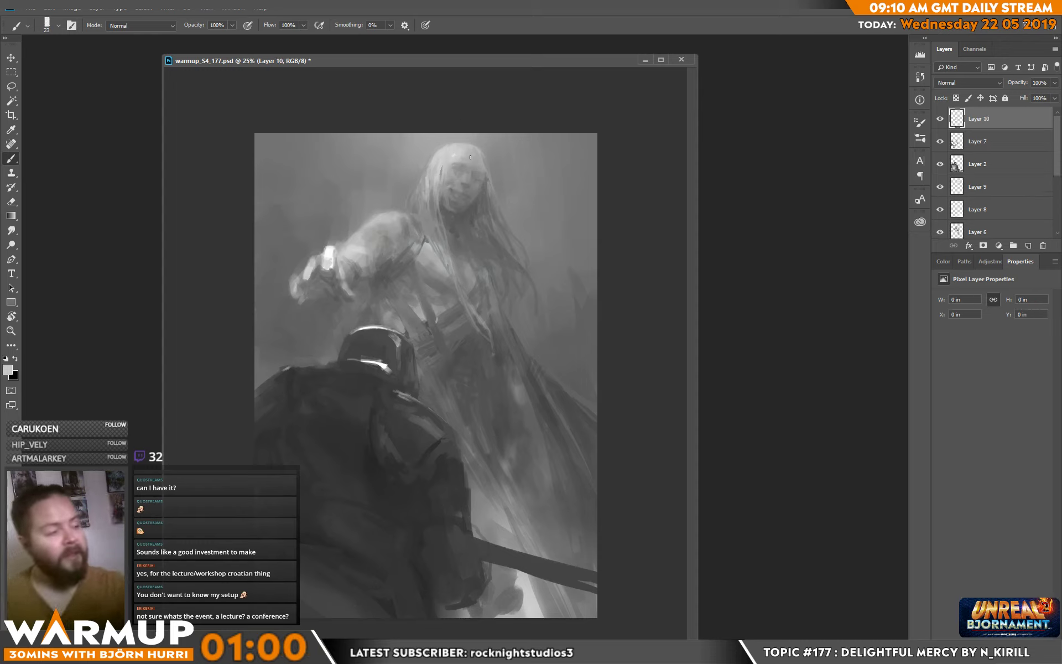
mouse_move(435, 166)
left_mouse_down()
mouse_move(451, 264)
mouse_move(437, 212)
mouse_move(449, 250)
mouse_move(446, 240)
left_mouse_up()
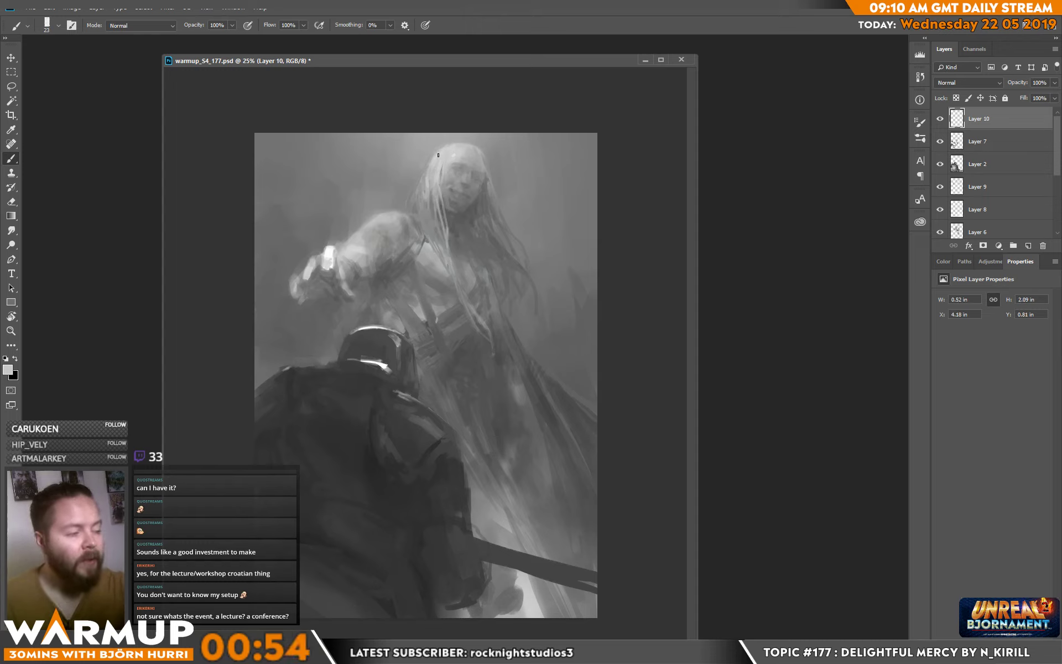
left_click(426, 185, "alt")
mouse_move(428, 170)
left_mouse_down()
mouse_move(428, 204)
mouse_move(428, 182)
left_mouse_up()
left_click(424, 233, "alt")
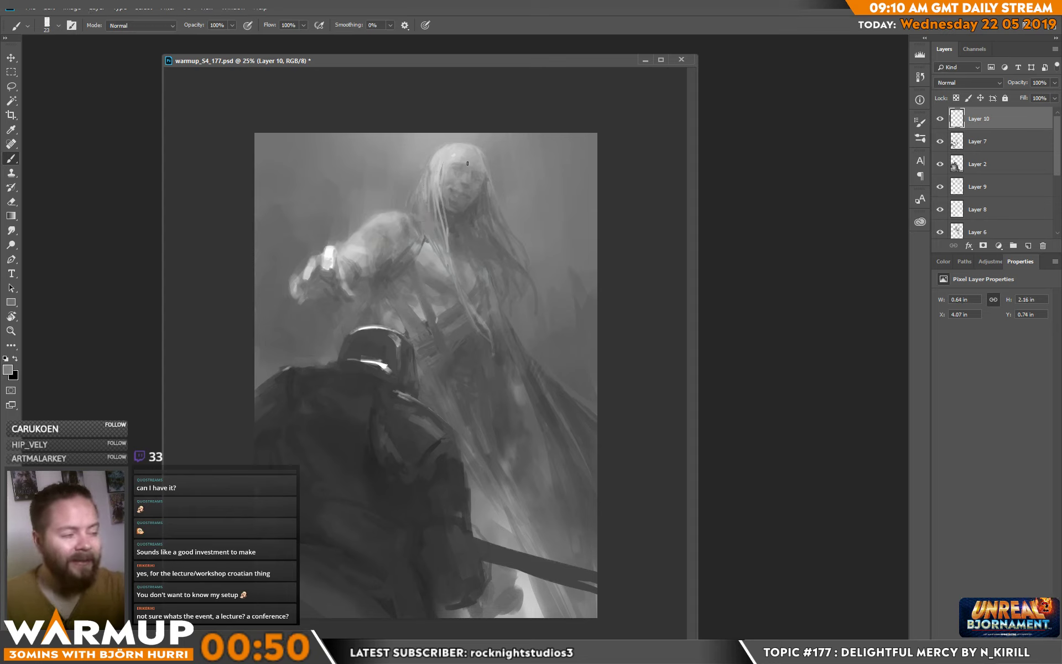
left_click(431, 195, "alt")
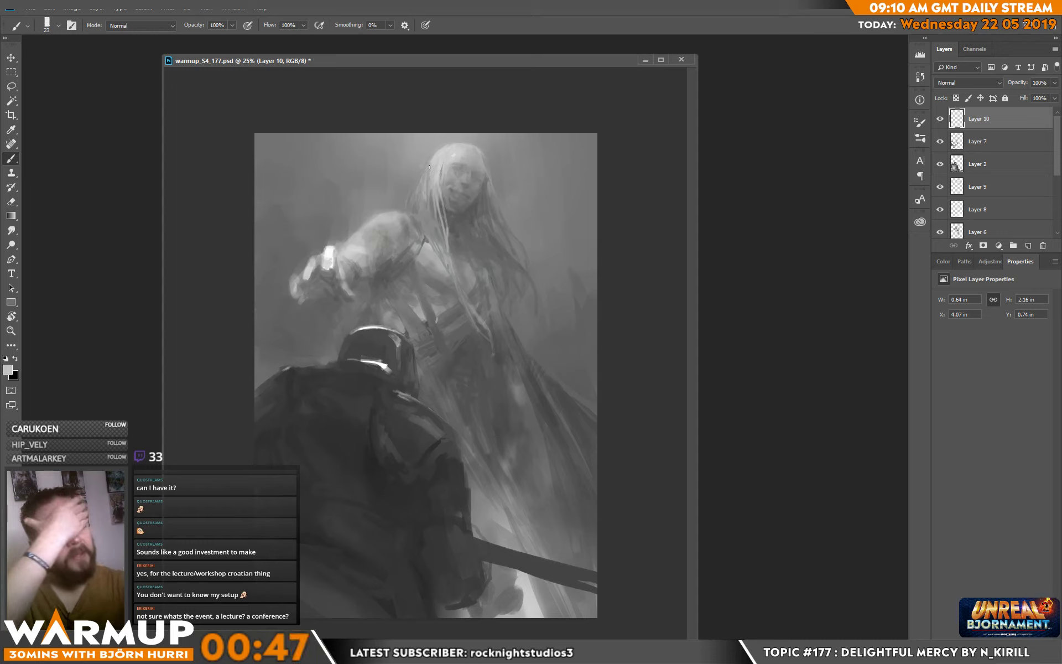
left_click(426, 224, "alt")
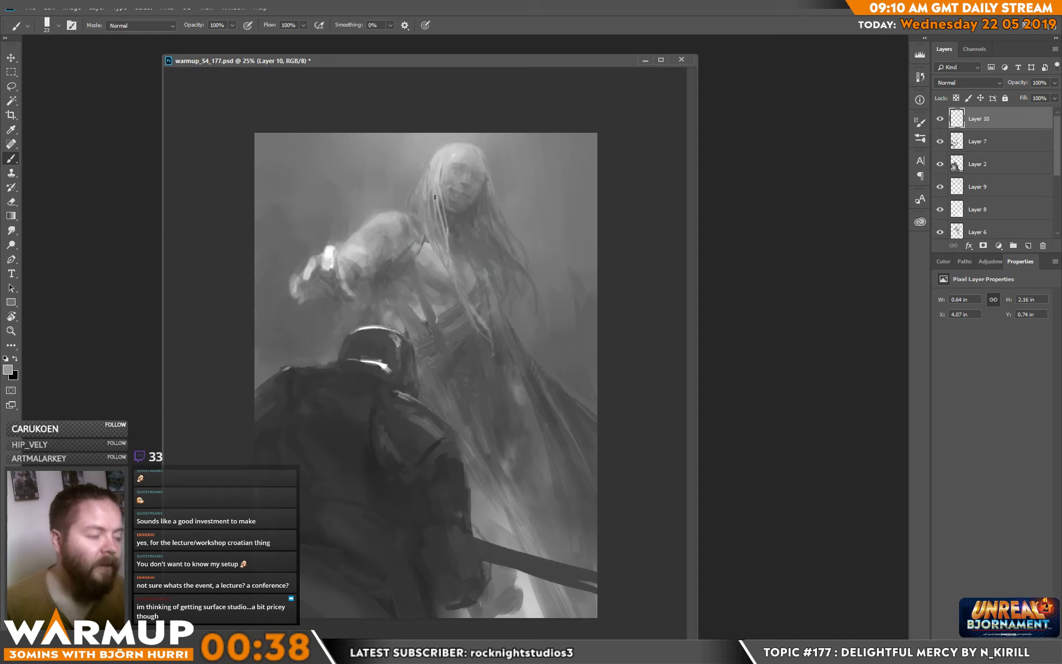
- Paint darker grey strokes into the hair over the pale figure's chest and the shadow beneath the outstretched arm
left_click(468, 231, "alt")
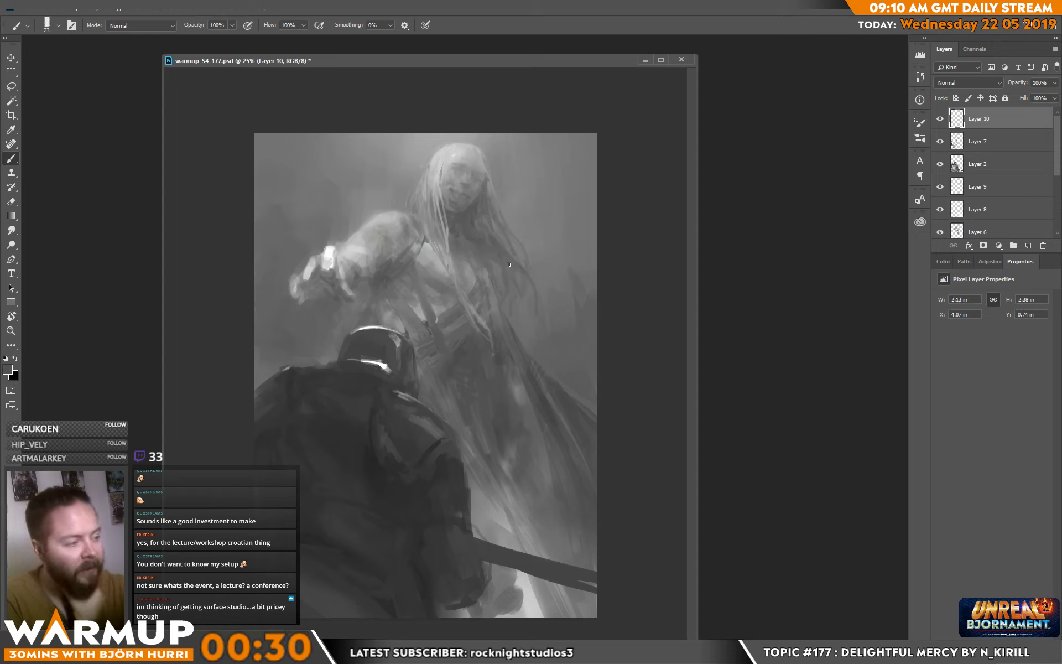
left_click_drag(487, 252, 489, 265)
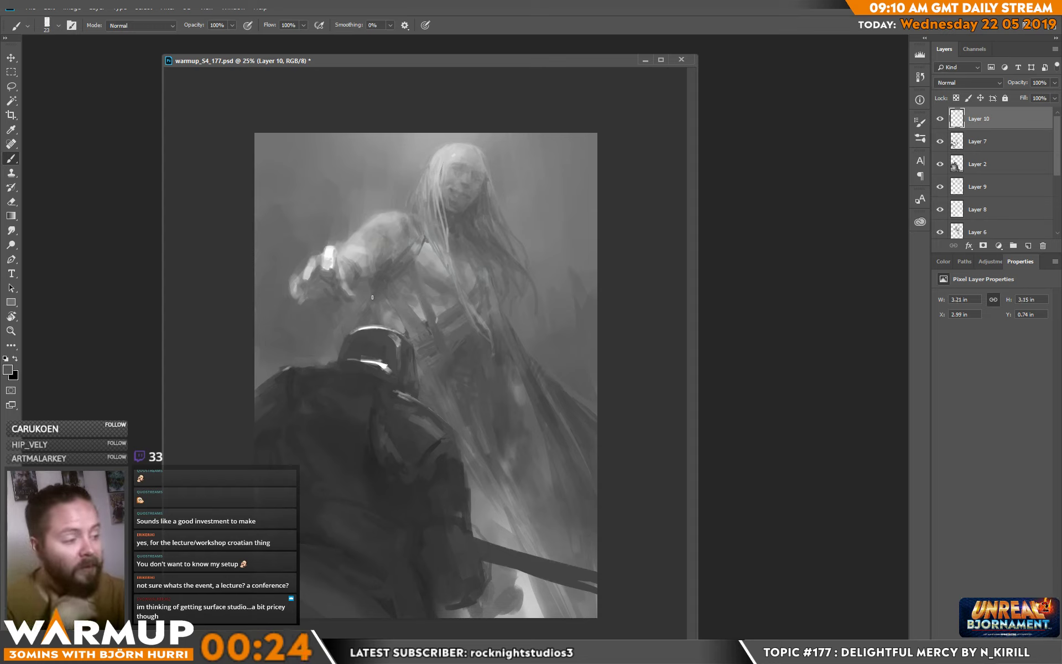
left_click_drag(373, 297, 382, 297)
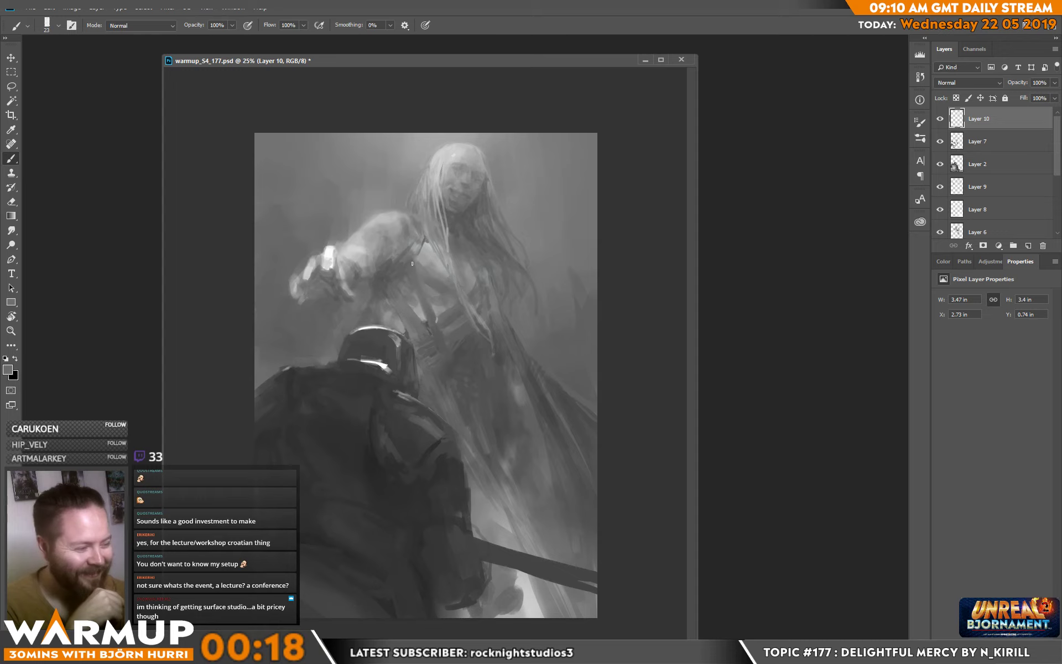
- Rework the shoulder and upper edge of the pale figure's outstretched arm with sampled light and mid greys
key("alt")
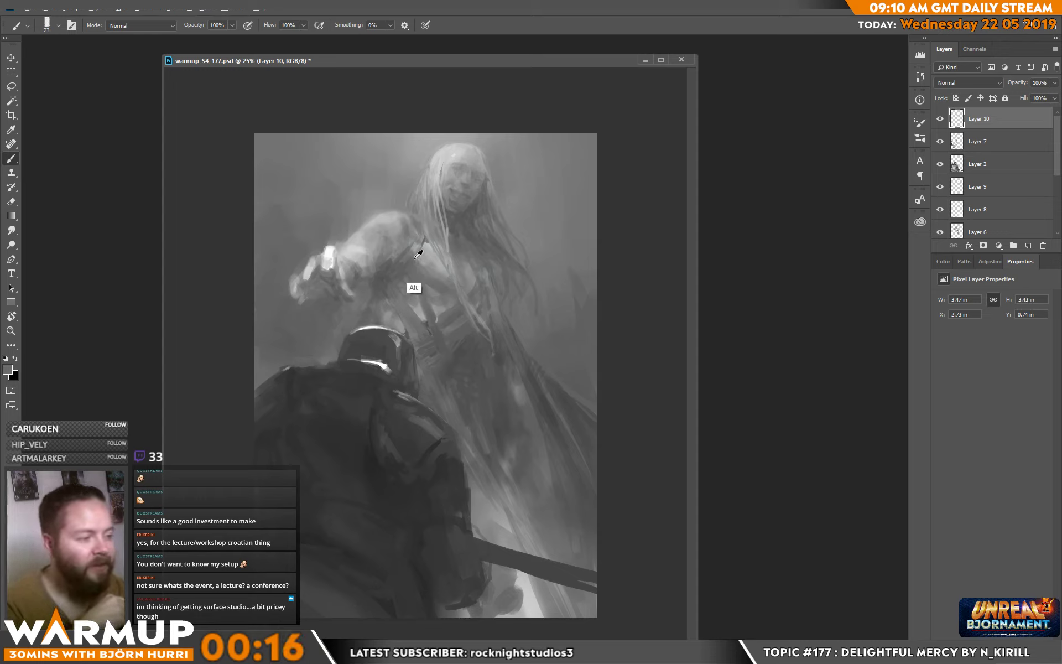
left_click(412, 251, "alt")
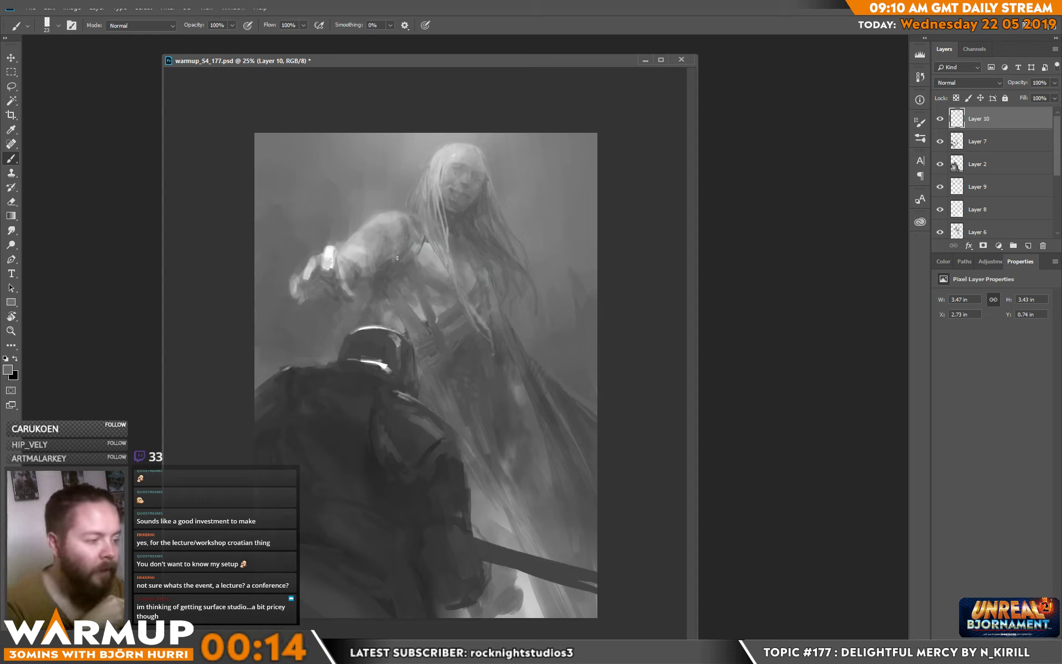
left_click(407, 231, "alt")
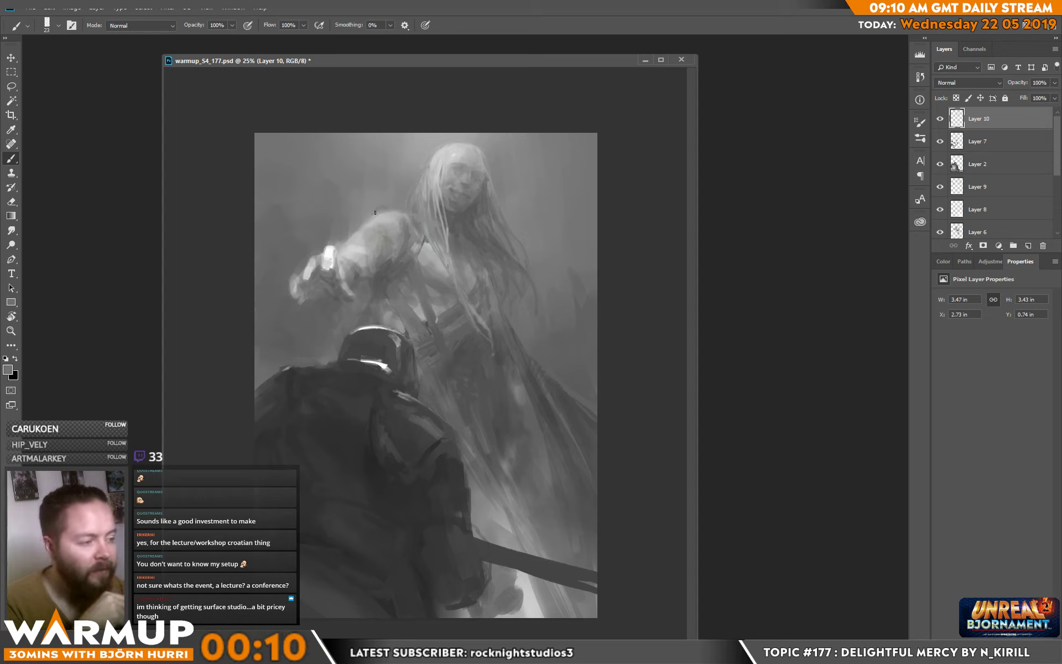
left_click(393, 208, "alt")
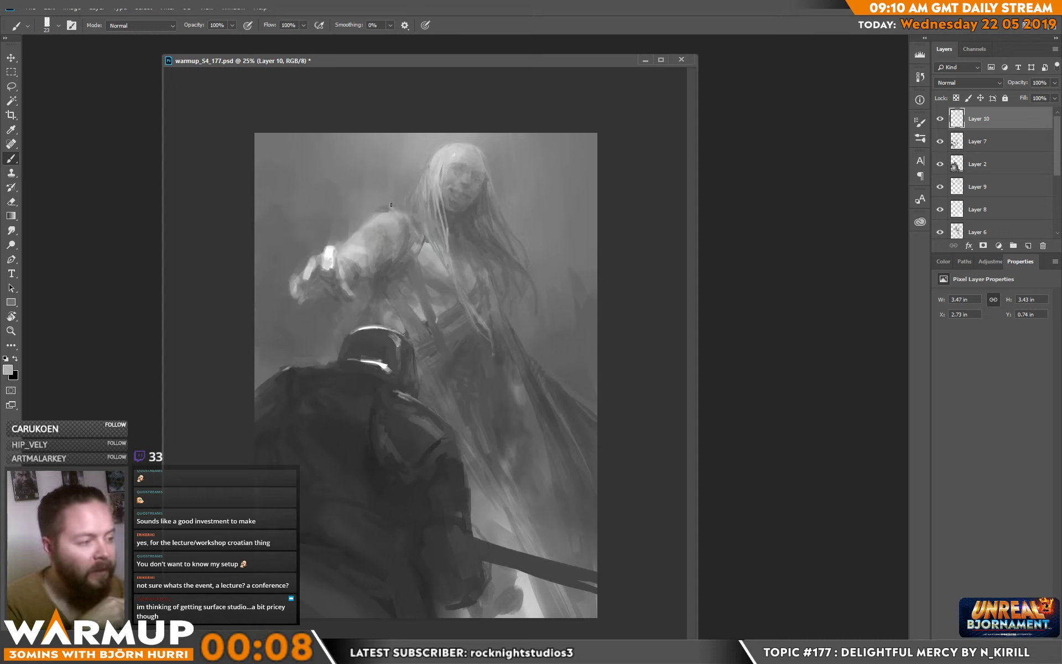
left_click(405, 213, "alt")
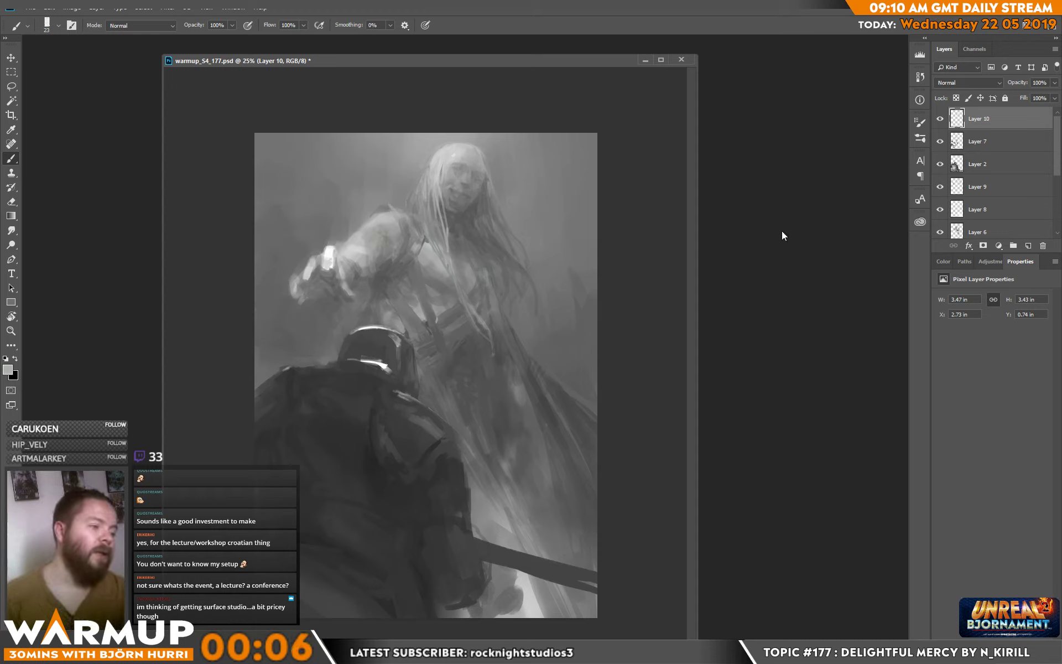
left_click(406, 224, "alt")
left_click(409, 237, "alt")
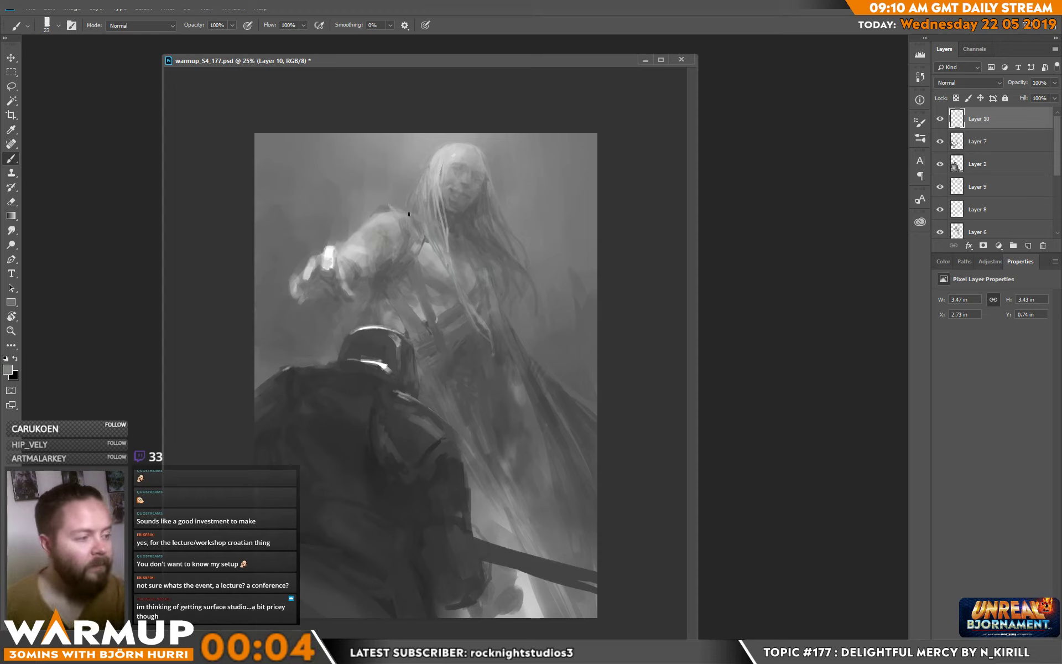
left_click(409, 216, "alt")
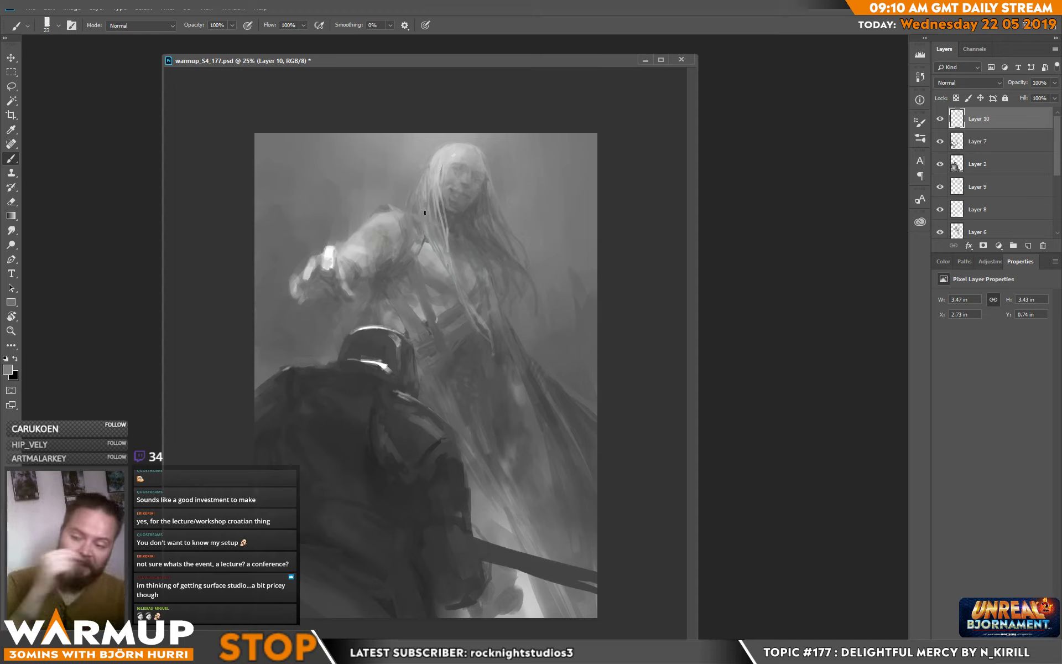
- Clean up the background beside the crouching figure's head and left shoulder, and touch up the pale figure's robe, with sampled greys
left_click(346, 320, "alt")
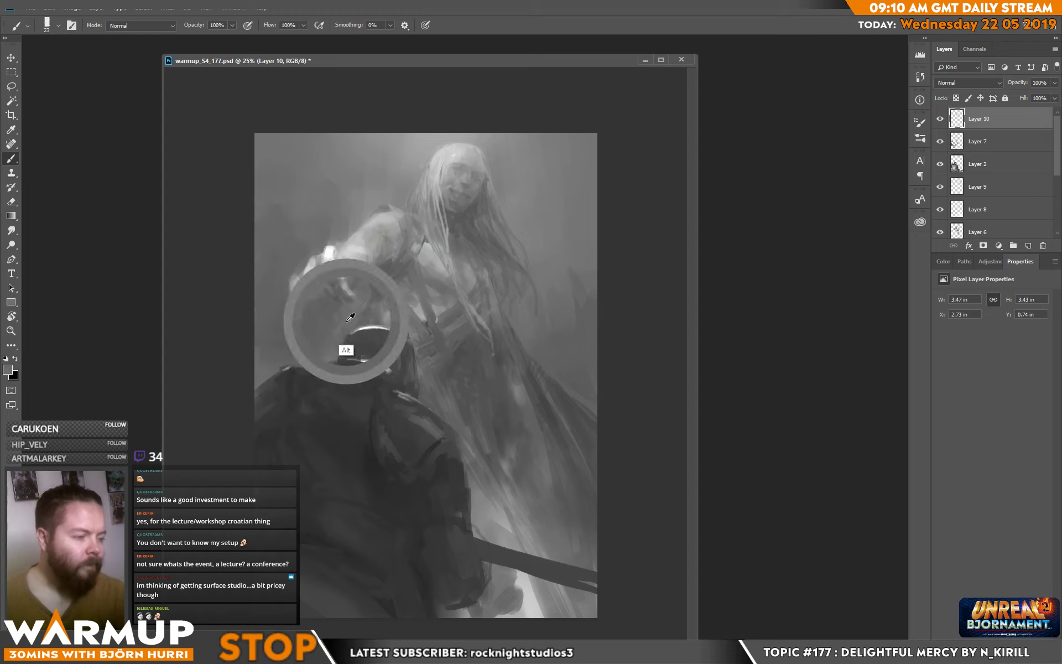
left_click_drag(341, 319, 330, 346)
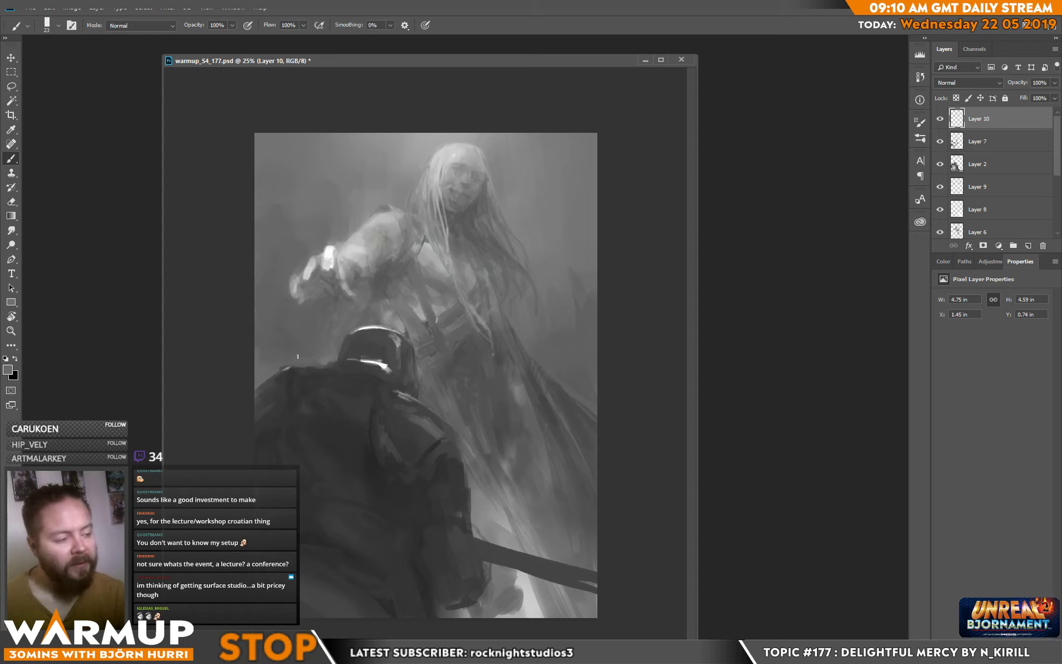
left_click(470, 388, "alt")
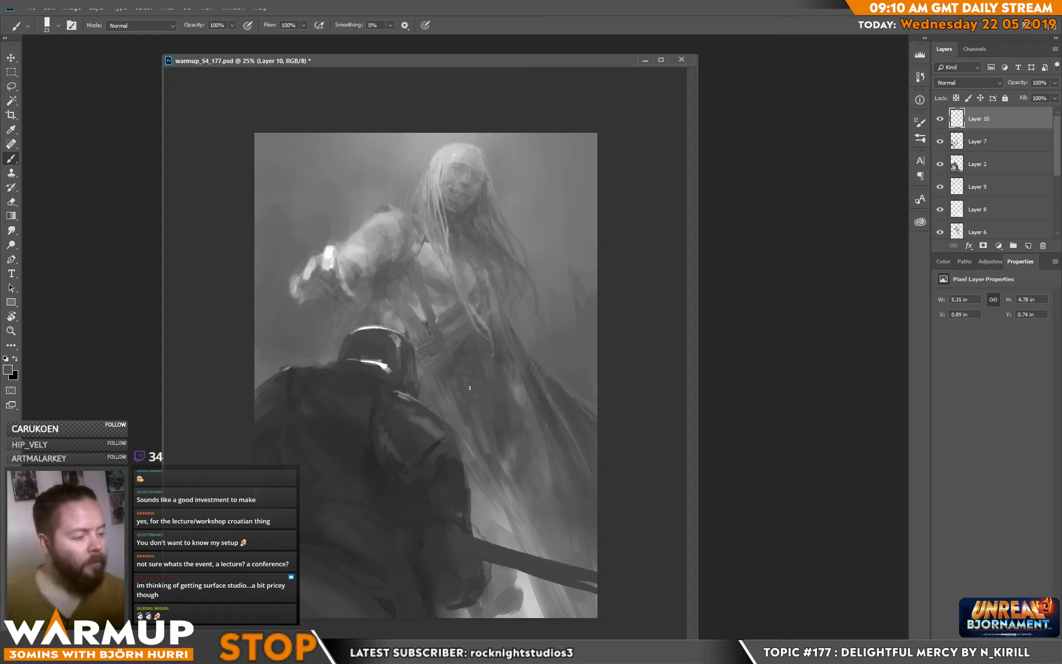
left_click_drag(470, 389, 471, 404)
left_click(484, 372, "alt")
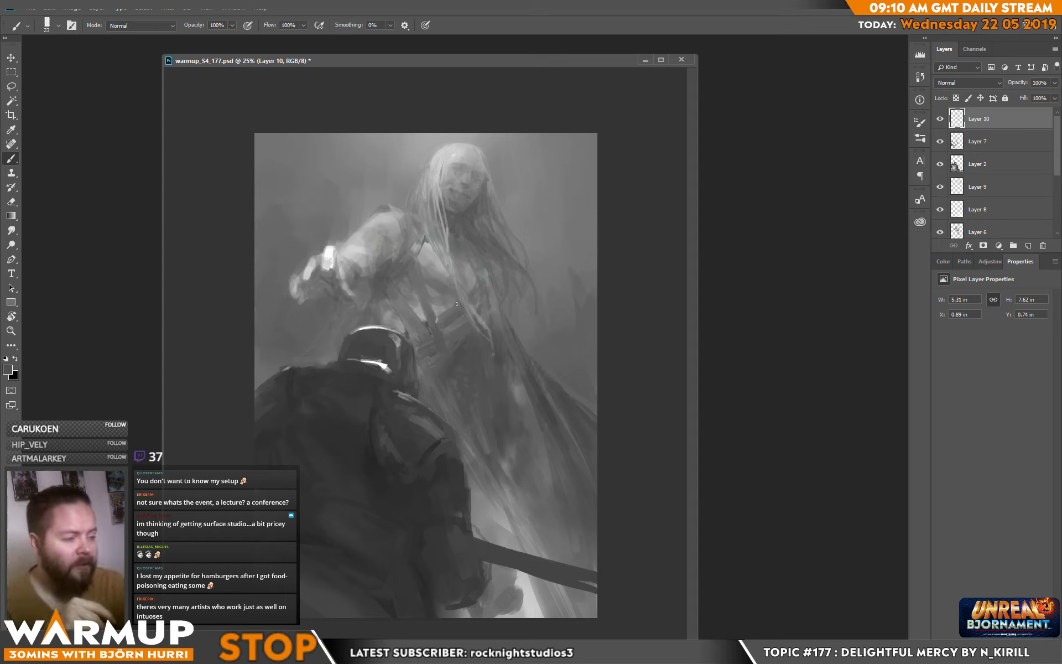
- Reshape the white collar highlight and repaint the right side of the crouching figure's head and neck with sampled tones
left_click(367, 358, "alt")
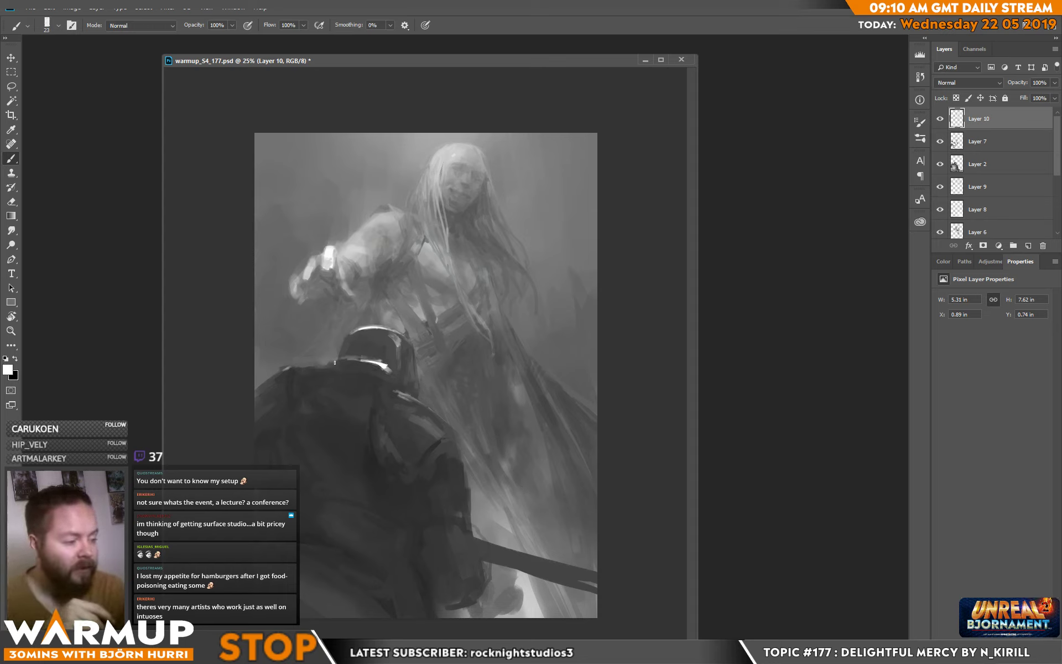
left_click(406, 376, "alt")
left_click(405, 387, "alt")
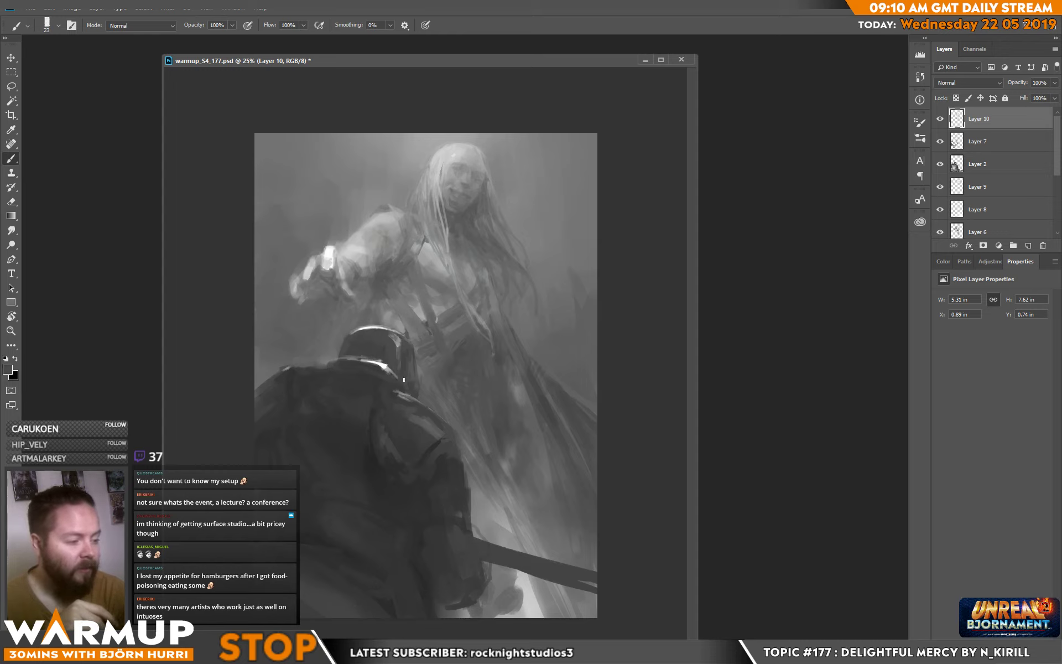
left_click(402, 368, "alt")
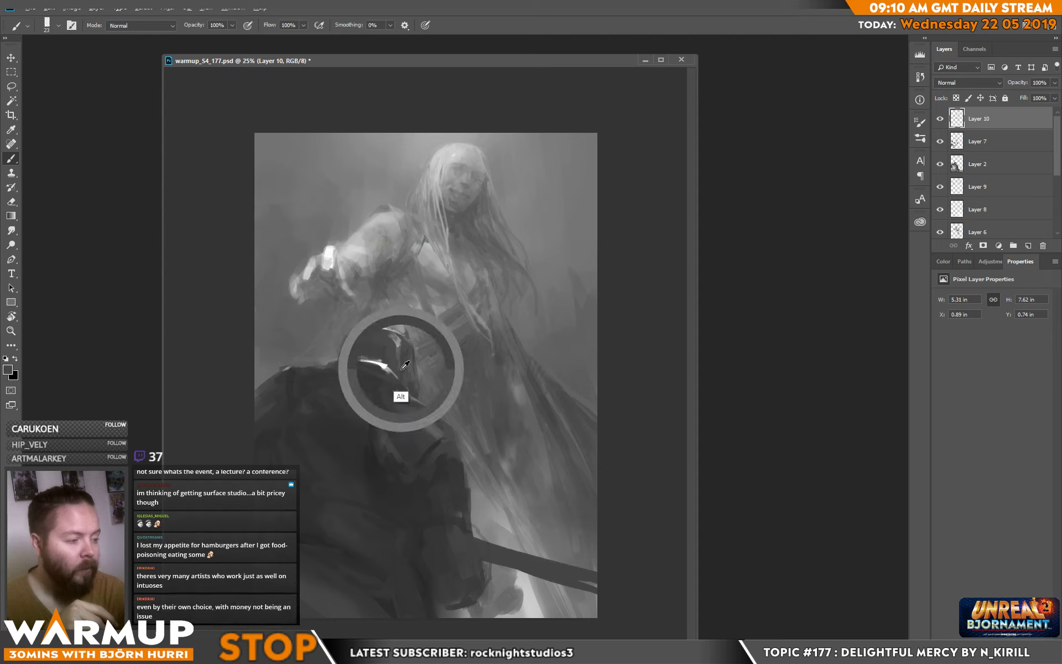
left_click(396, 365, "alt")
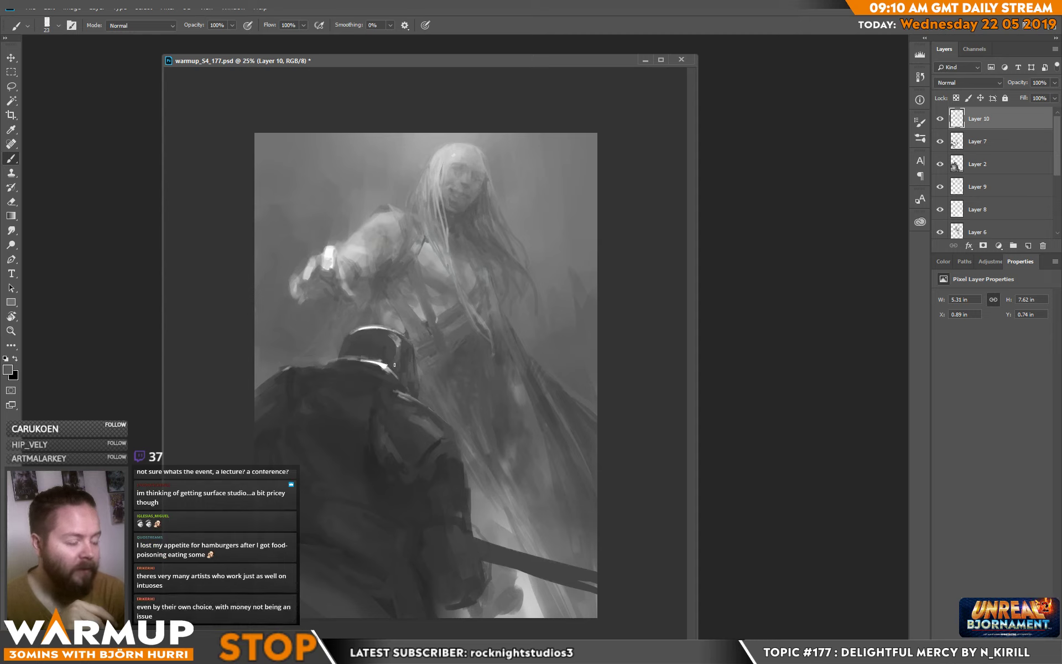
left_click(396, 346, "alt")
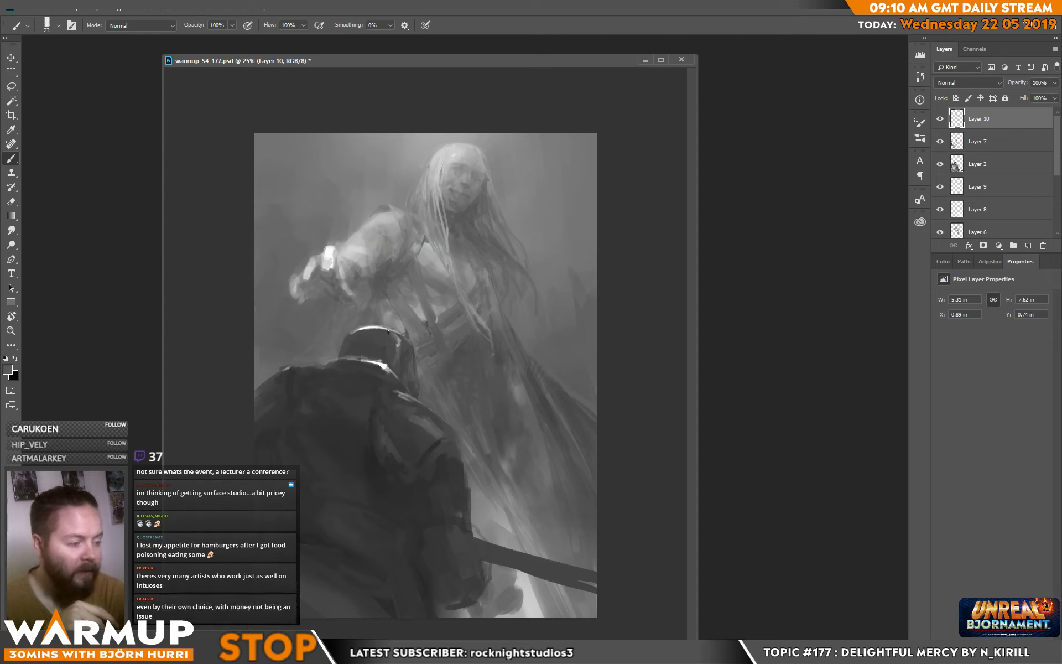
left_click(400, 337, "alt")
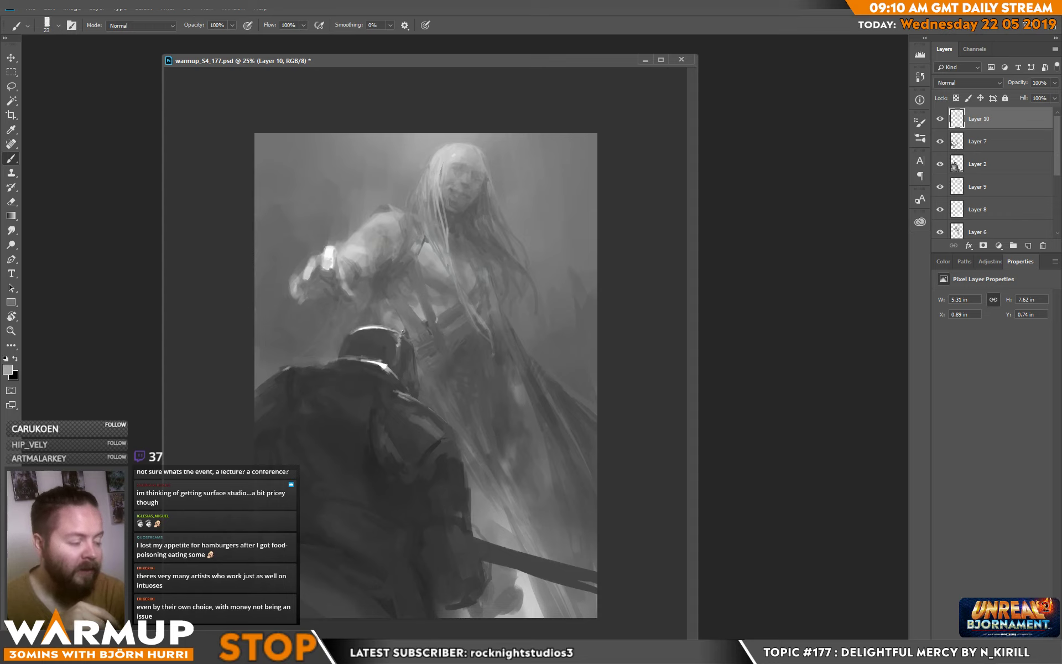
- Refine the left edge of the crouching figure's head and collar, and touch up the coat with sampled dark grey
left_click(349, 334, "alt")
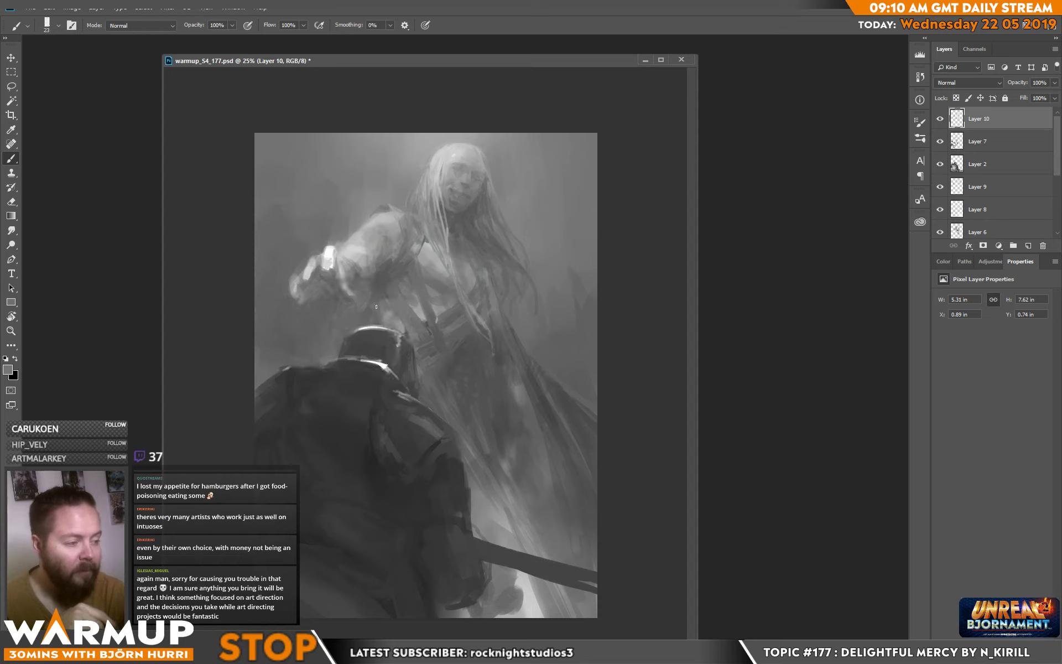
left_click(365, 360, "alt")
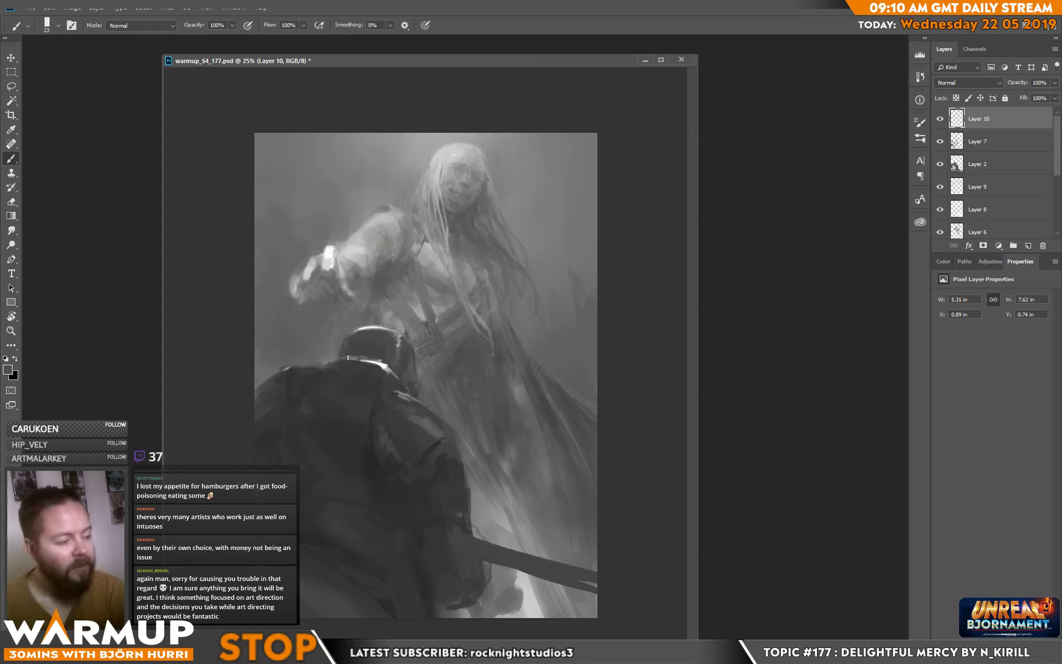
left_click(347, 358, "alt")
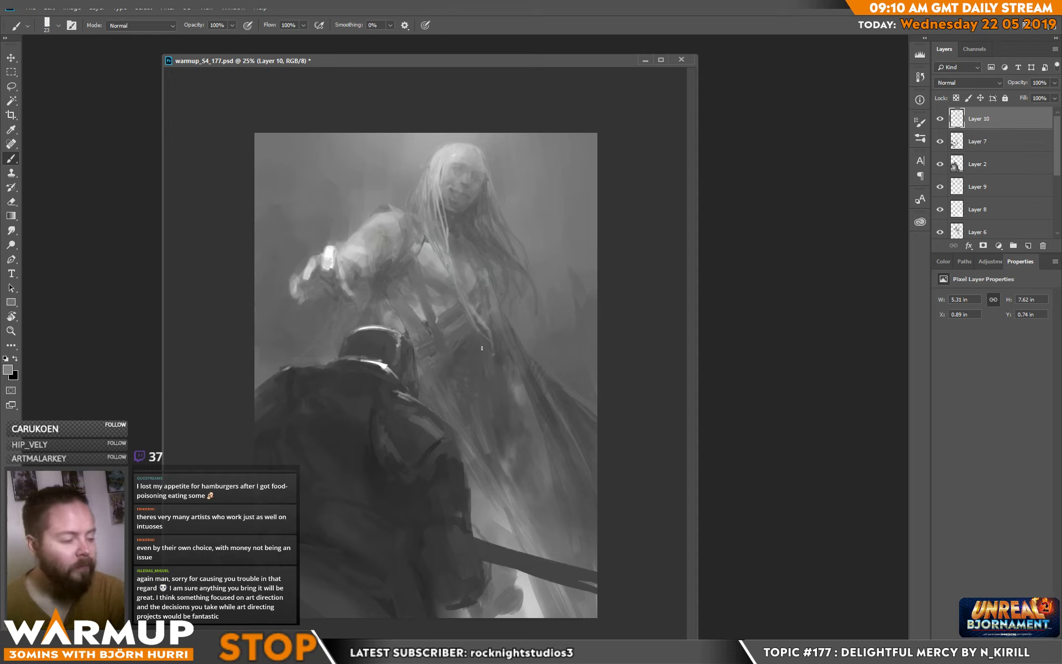
left_click(358, 379, "alt")
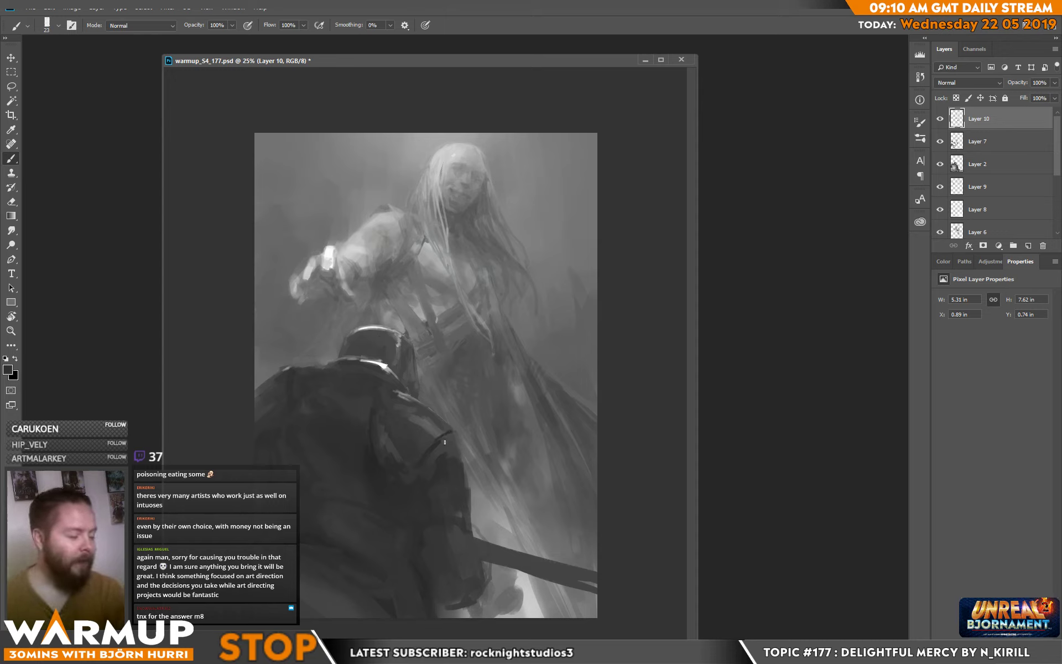
- Save the painting and reposition its document window in the workspace
key("ctrl+s")
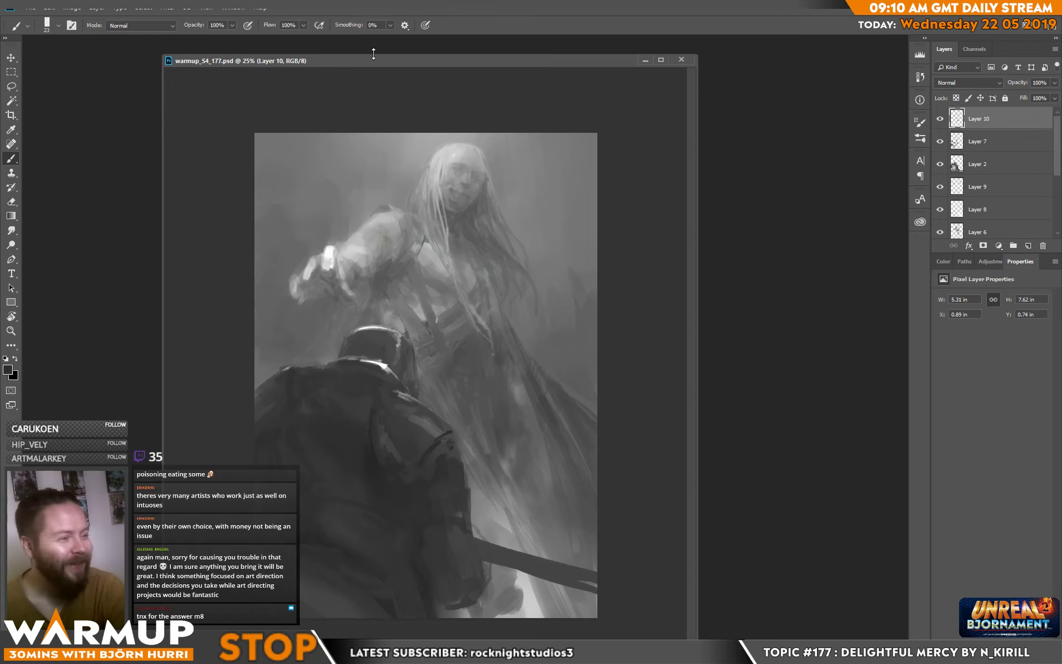
left_click_drag(347, 59, 534, 51)
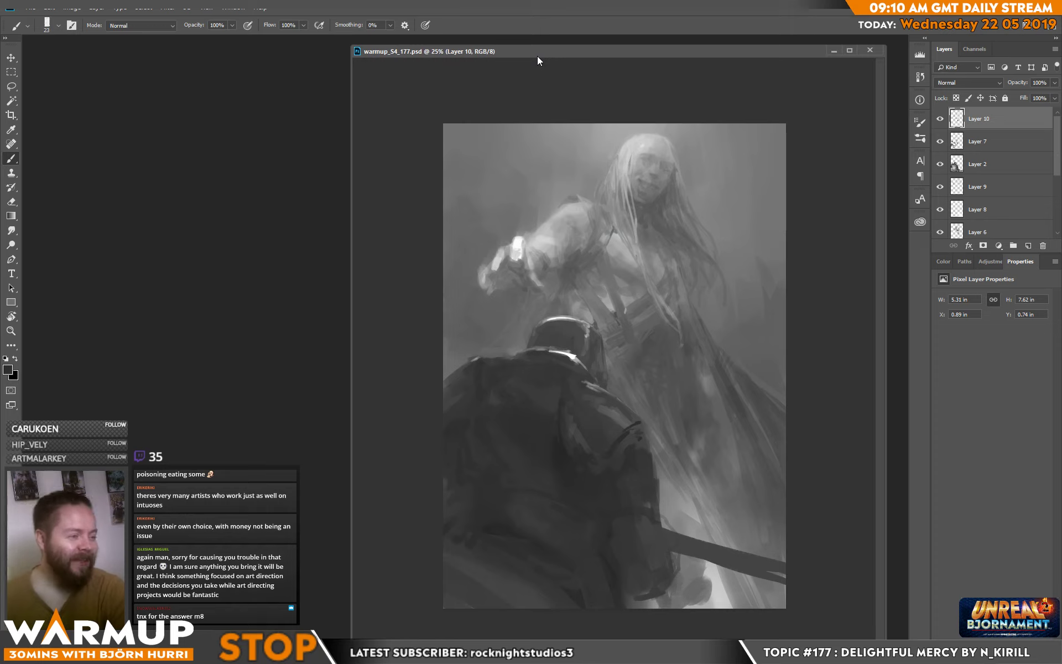